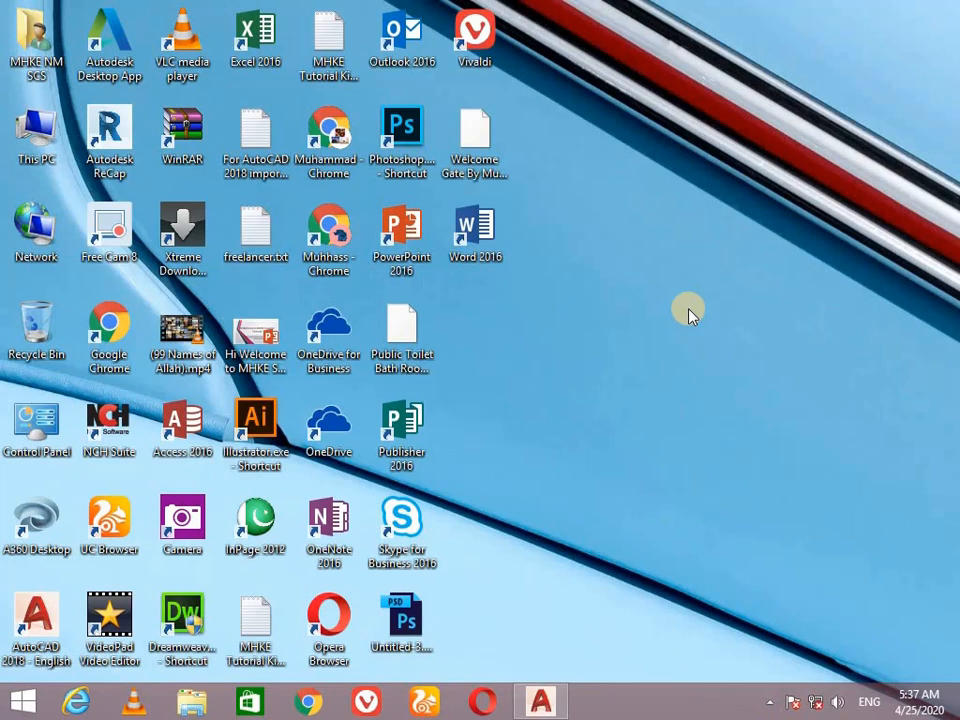
# Step: Switch to AutoCAD and draw a wide rectangular revision cloud across the upper middle of the empty drawing
pyautogui.click(541, 701)
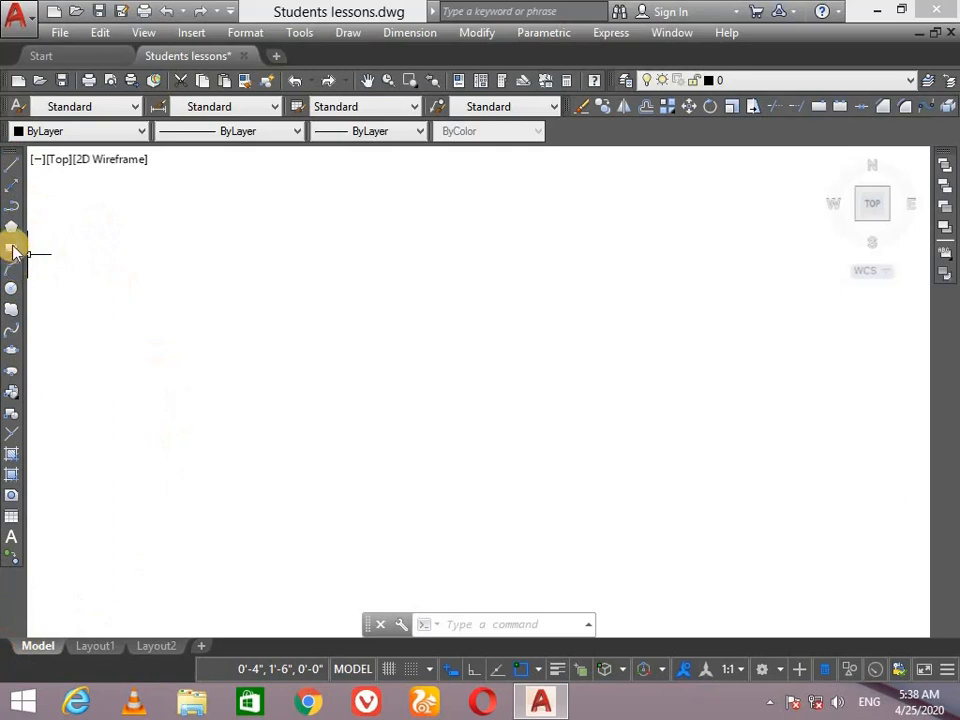
pyautogui.click(11, 318)
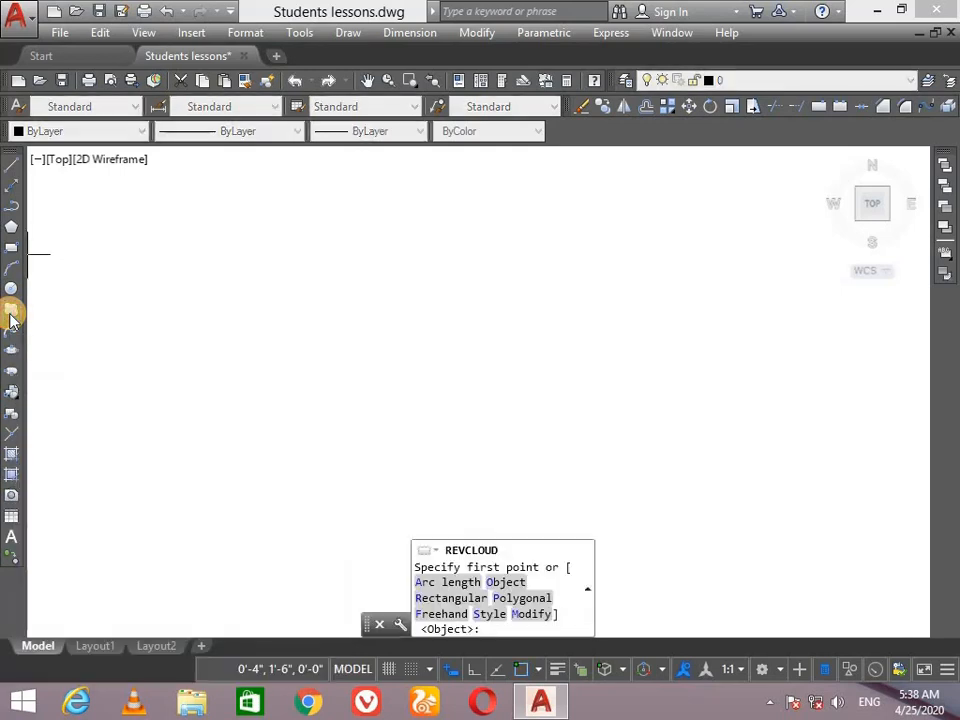
pyautogui.click(447, 598)
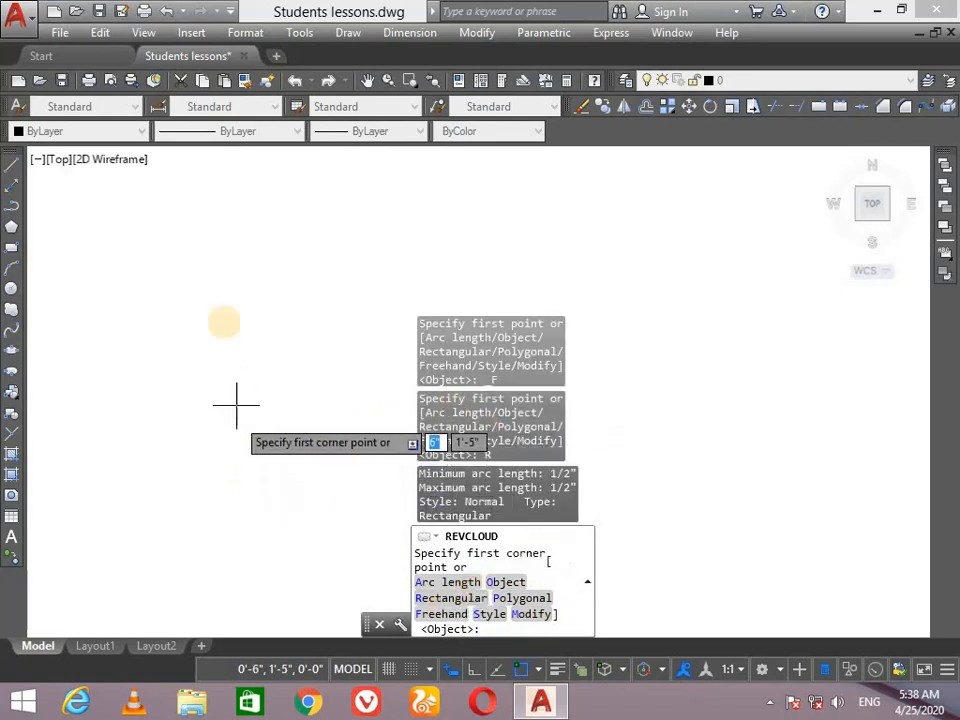
pyautogui.click(275, 253)
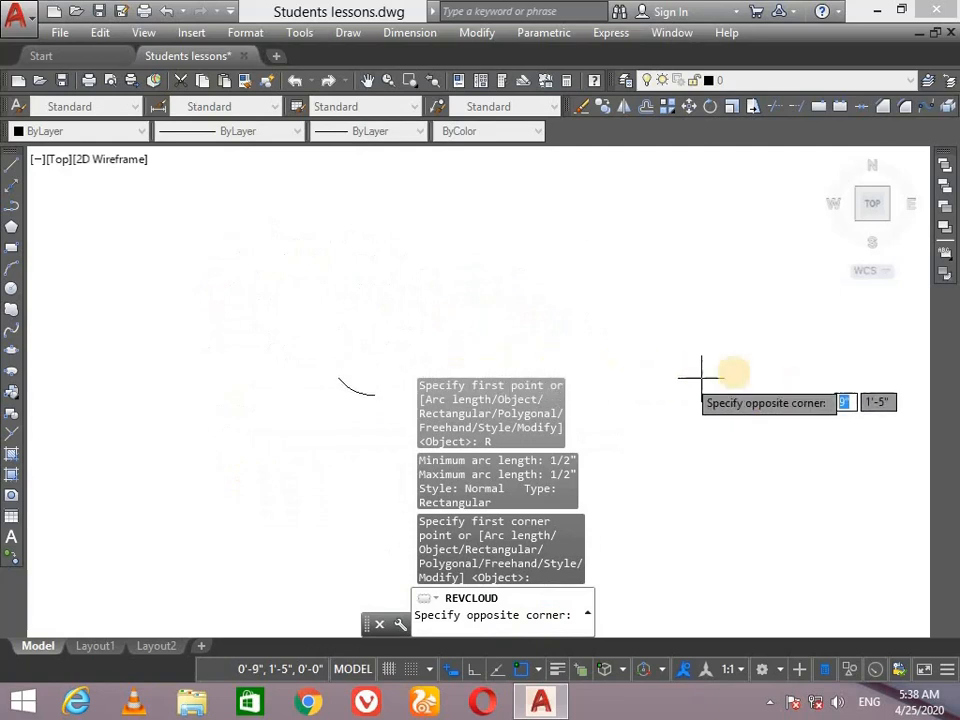
pyautogui.click(770, 363)
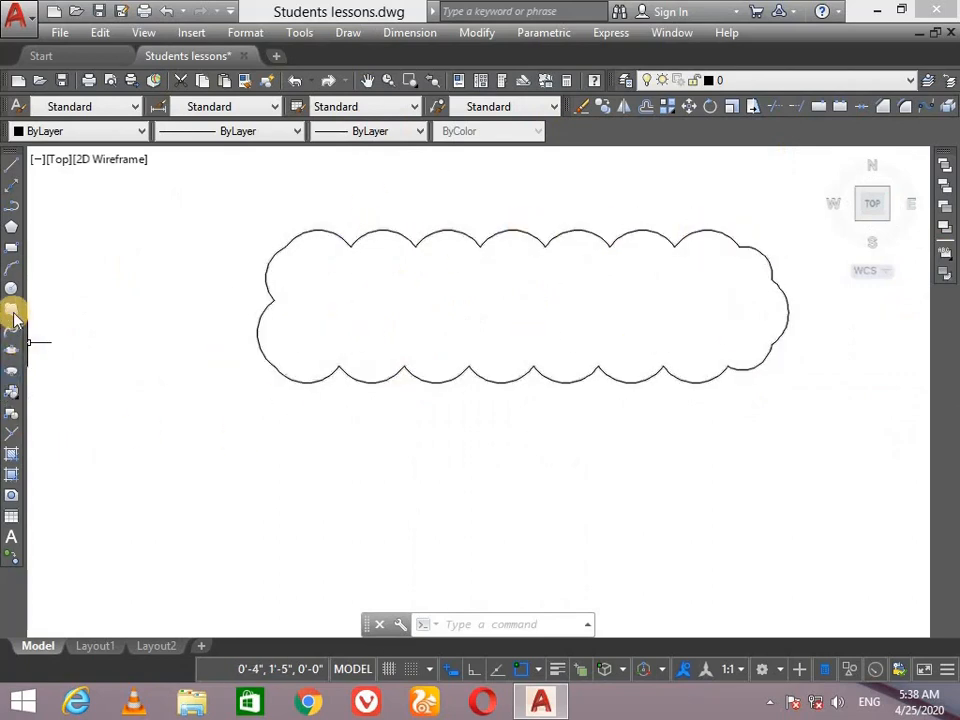
pyautogui.click(347, 33)
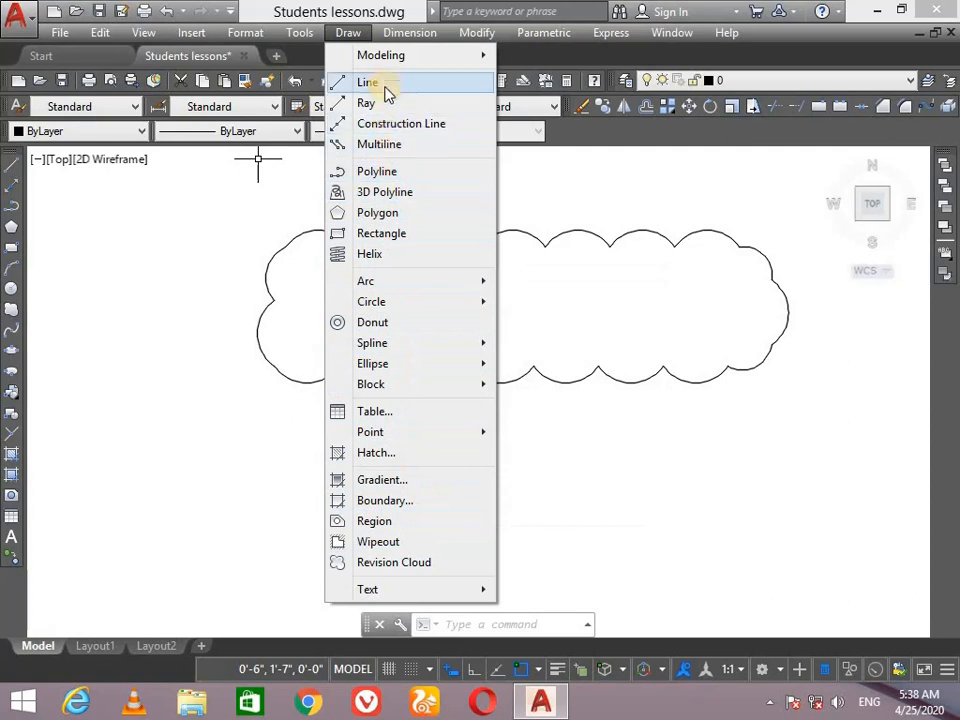
pyautogui.moveTo(394, 60)
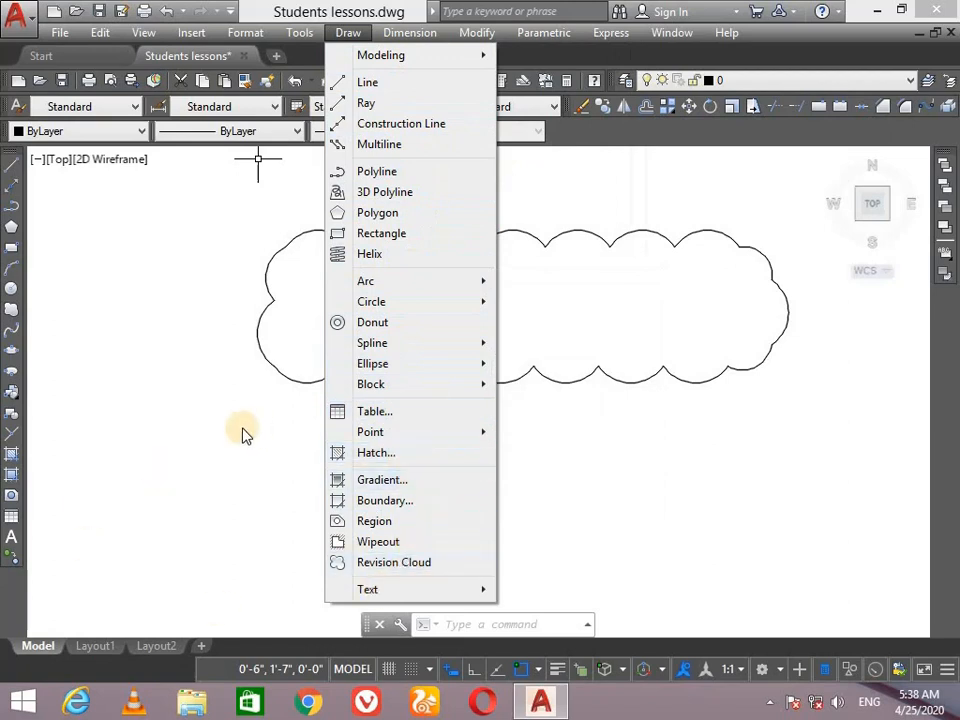
pyautogui.click(168, 411)
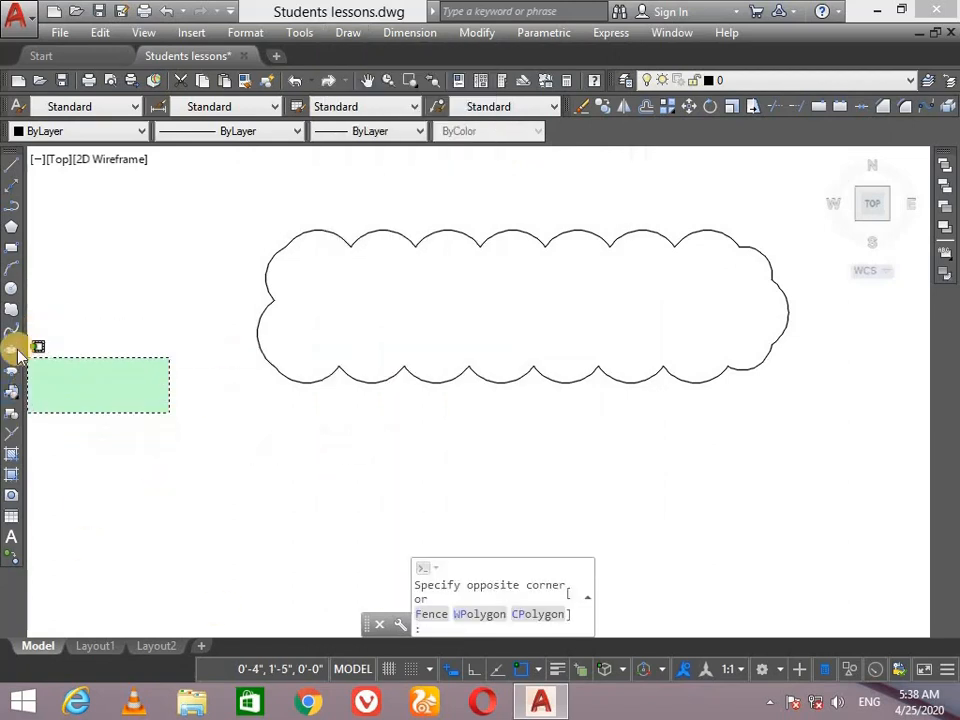
# Step: Draw a small freehand revision cloud below the lower-left end of the rectangular cloud and delete it
pyautogui.click(12, 312)
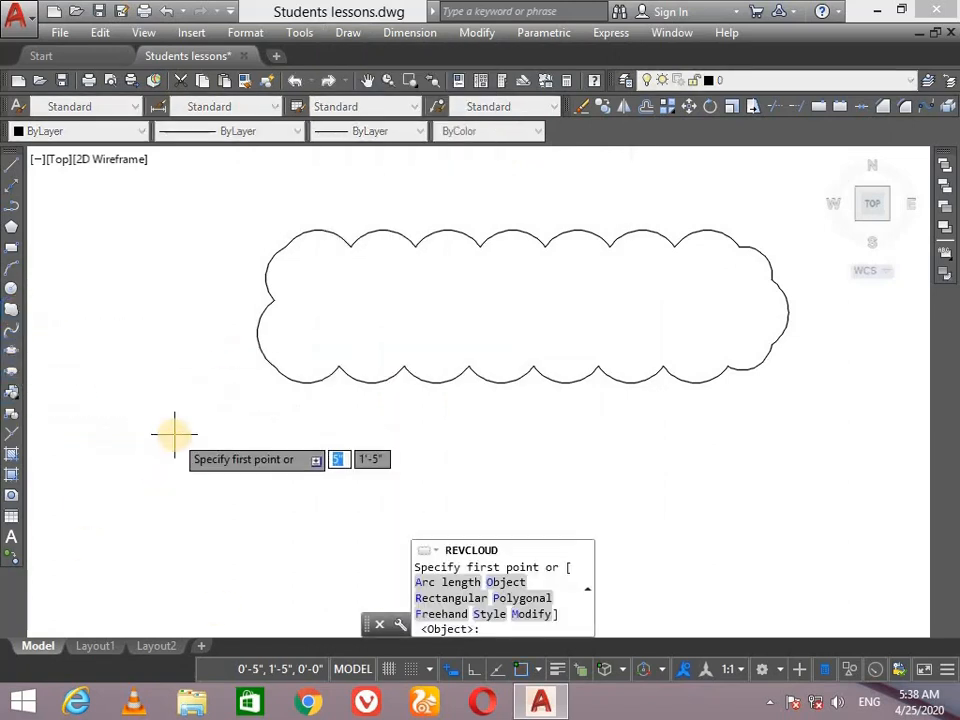
pyautogui.click(149, 473)
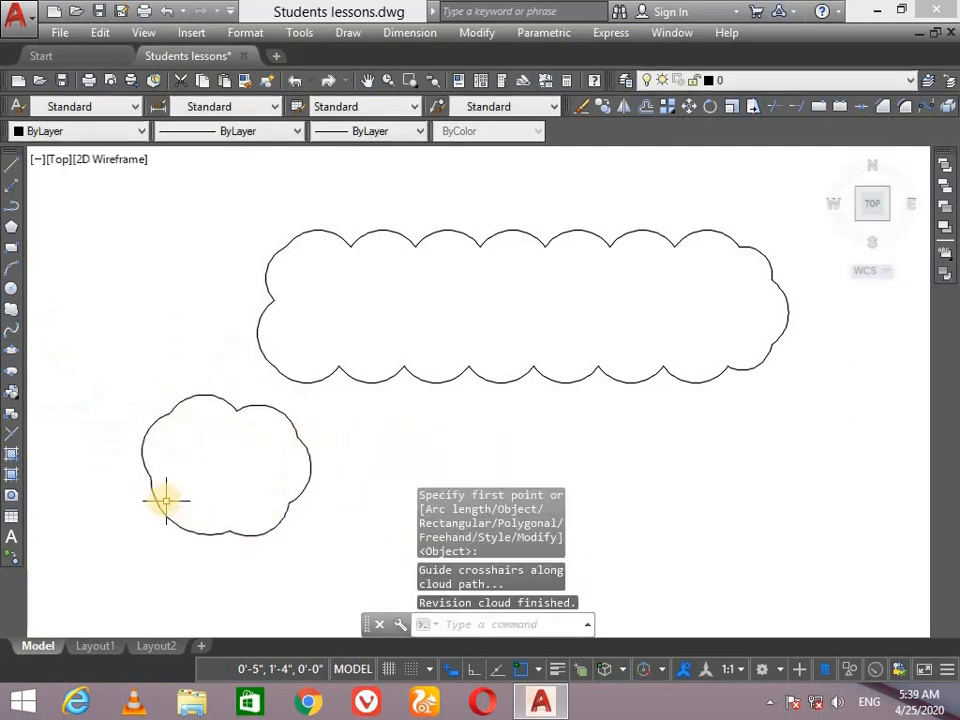
pyautogui.click(271, 409)
pyautogui.press('Delete')
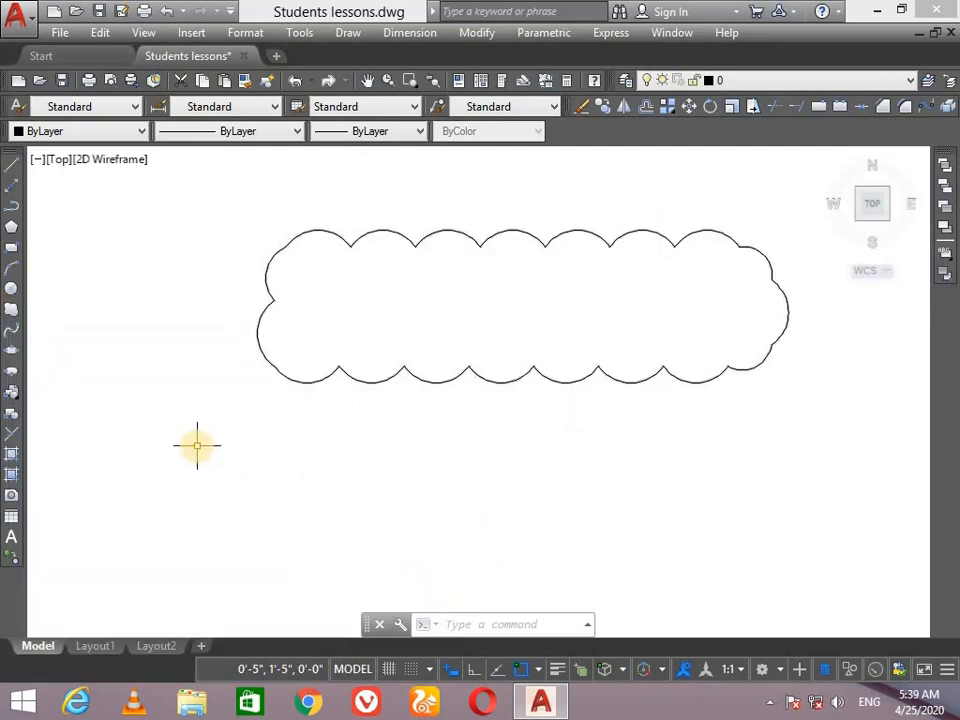
pyautogui.write('e')
pyautogui.press('Return')
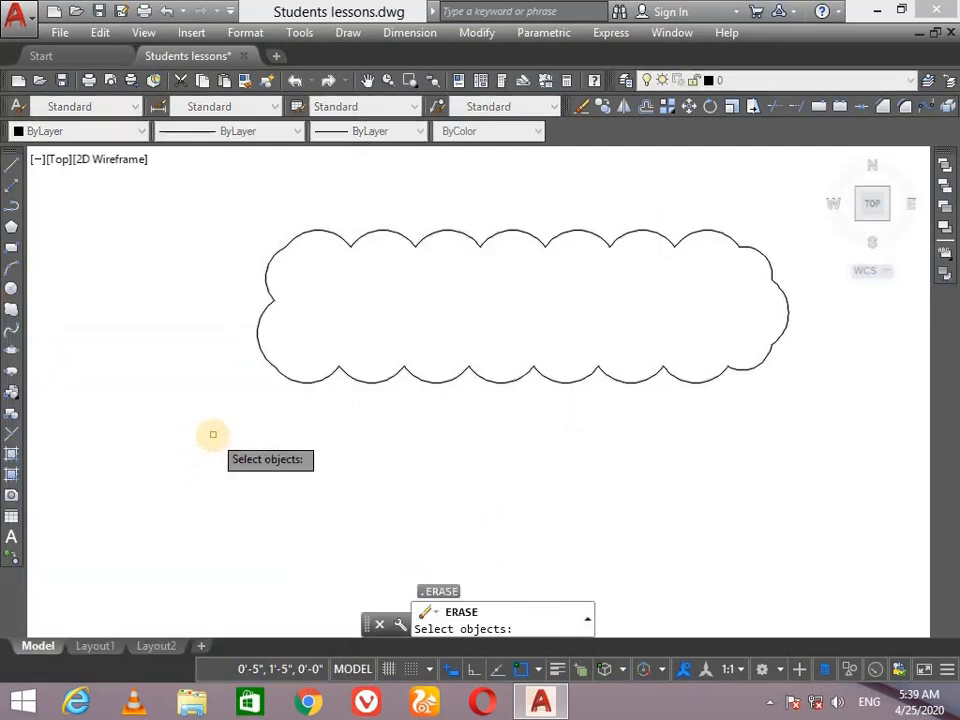
pyautogui.press('Escape')
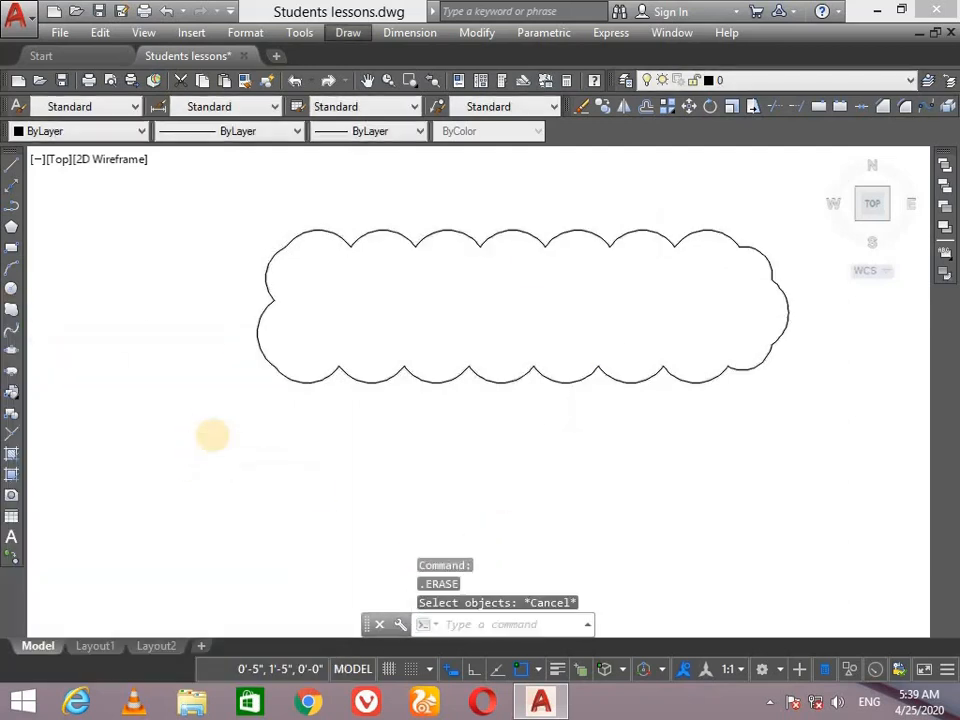
# Step: Draw a small freehand revision cloud below and to the left of the rectangular cloud
pyautogui.click(12, 309)
pyautogui.click(211, 426)
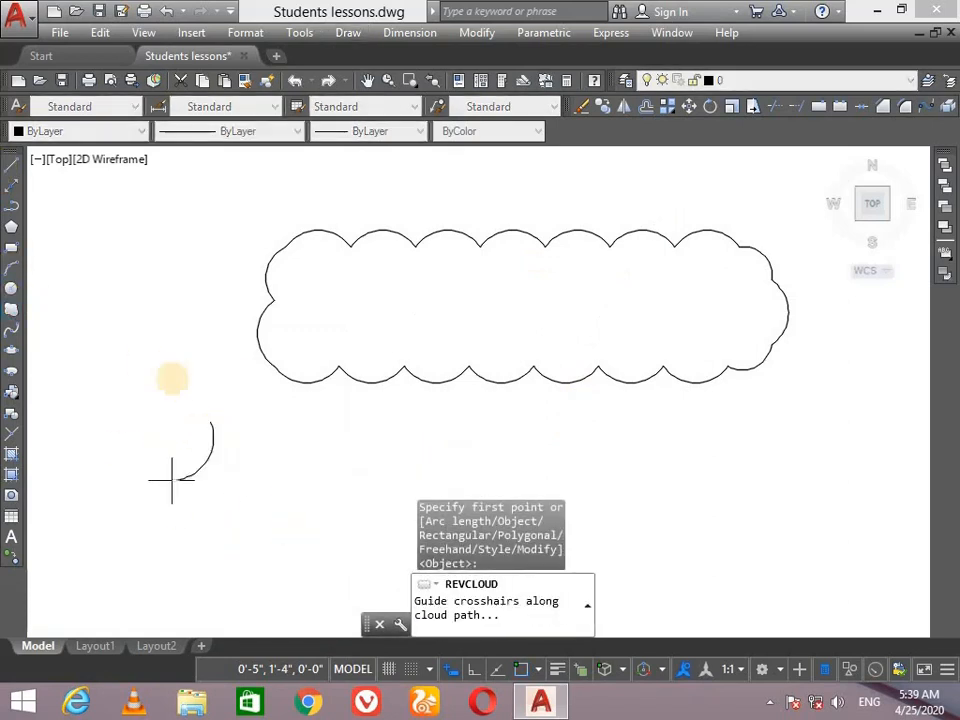
# Step: Draw a long, narrow polygonal revision cloud inside the rectangular cloud by placing its corner points
pyautogui.click(12, 309)
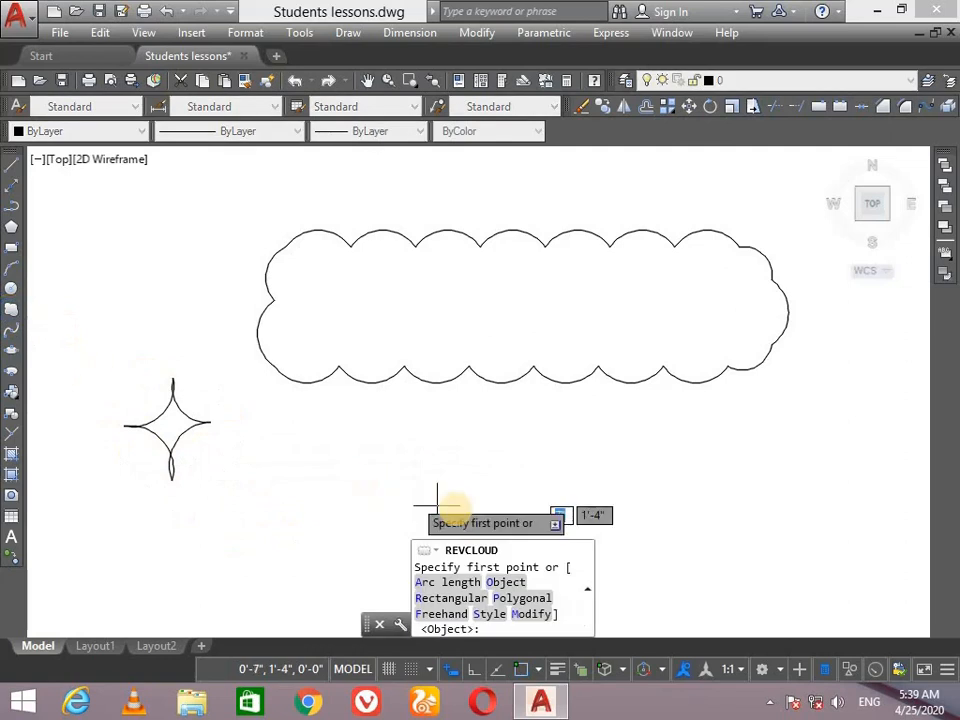
pyautogui.click(527, 599)
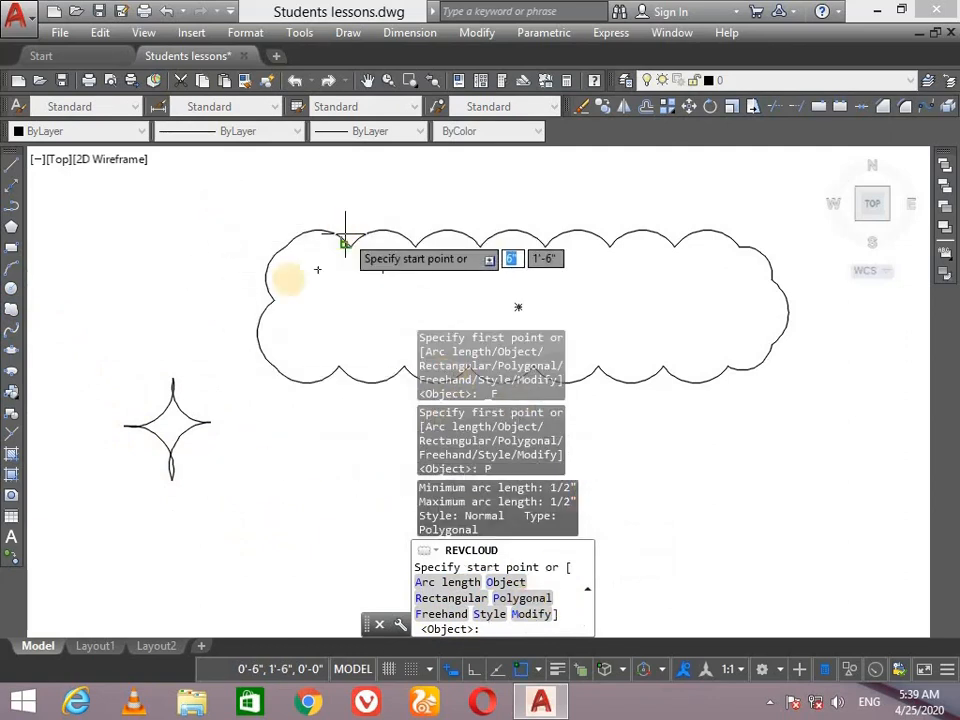
pyautogui.click(692, 292)
pyautogui.click(350, 295)
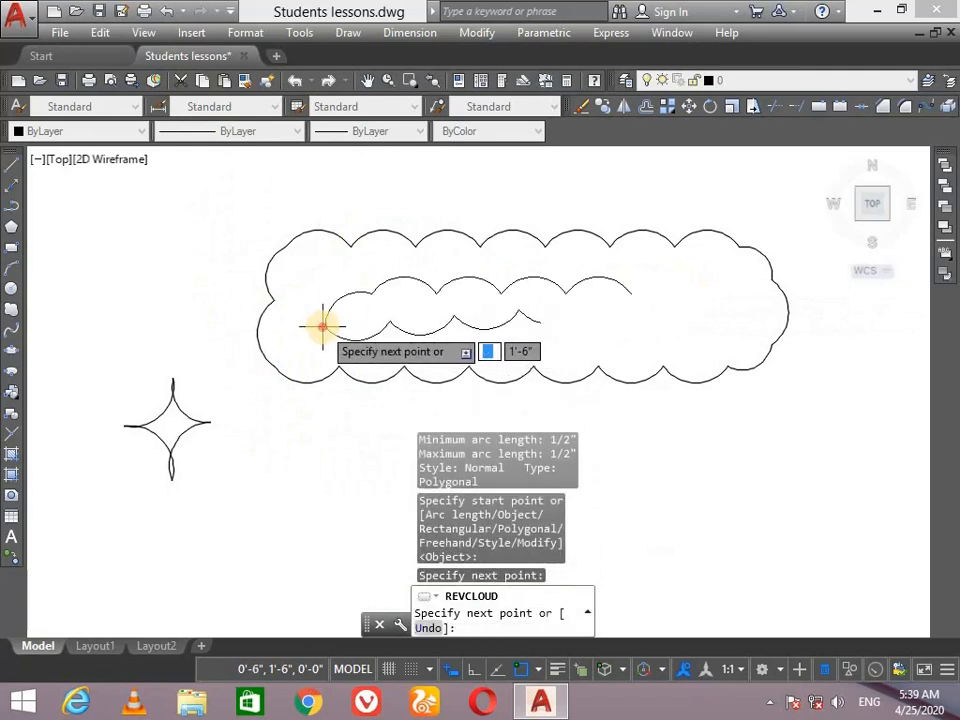
pyautogui.click(330, 322)
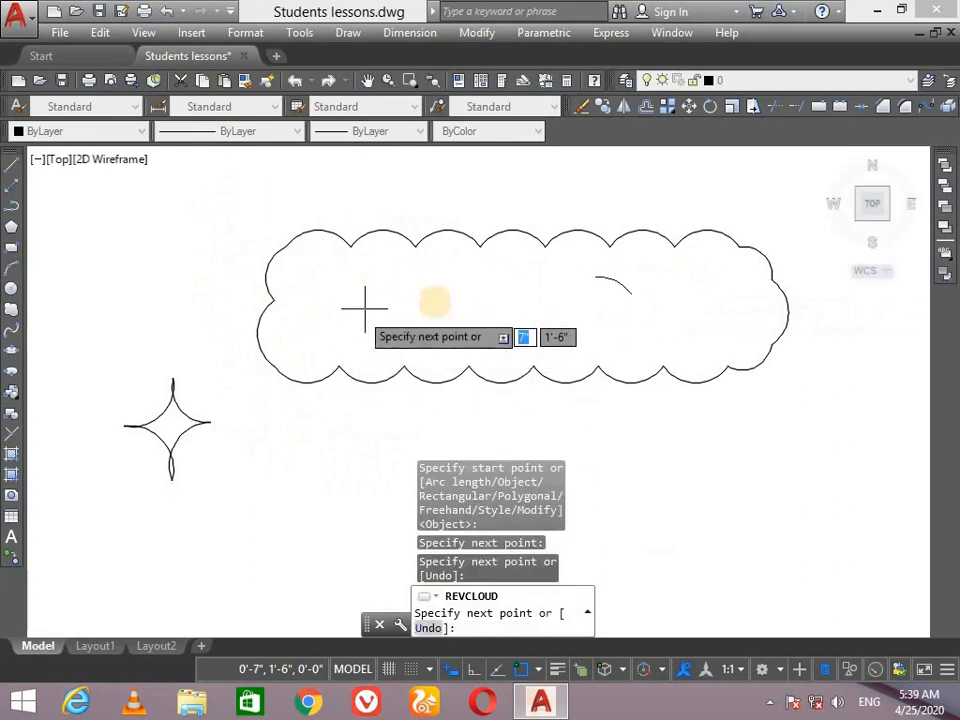
pyautogui.click(681, 326)
pyautogui.press('Return')
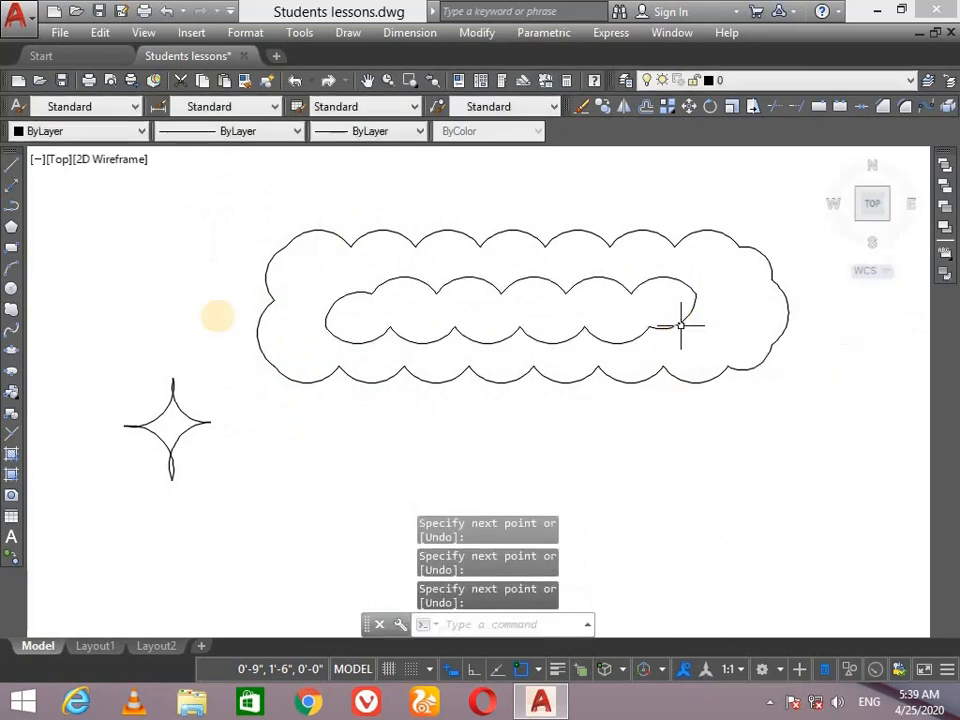
# Step: Delete all the revision clouds from the drawing
pyautogui.click(677, 199)
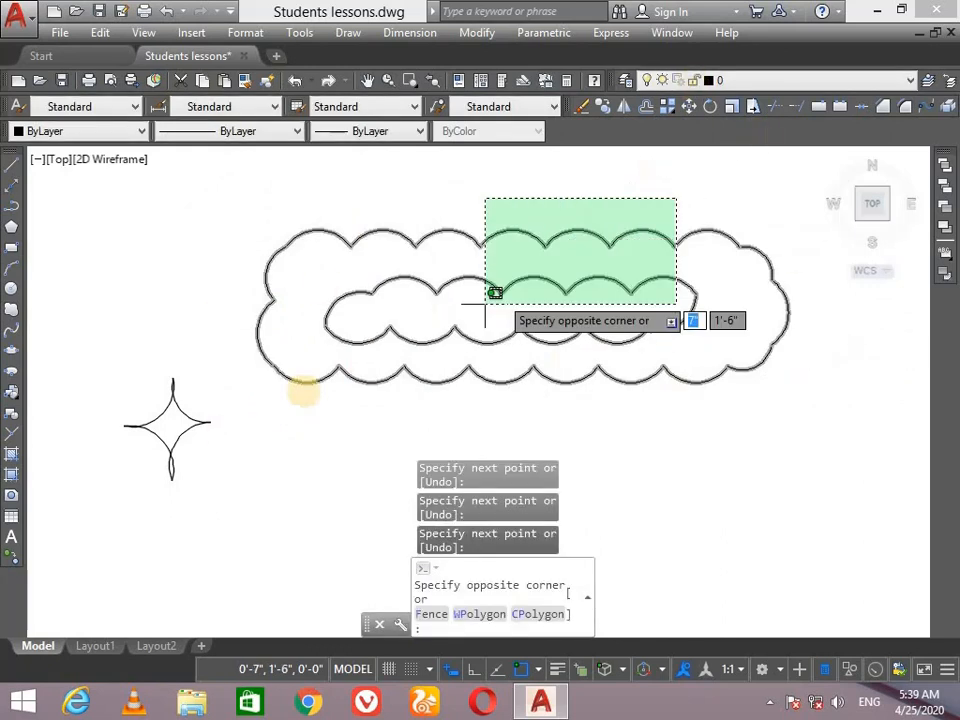
pyautogui.click(99, 497)
pyautogui.press('Delete')
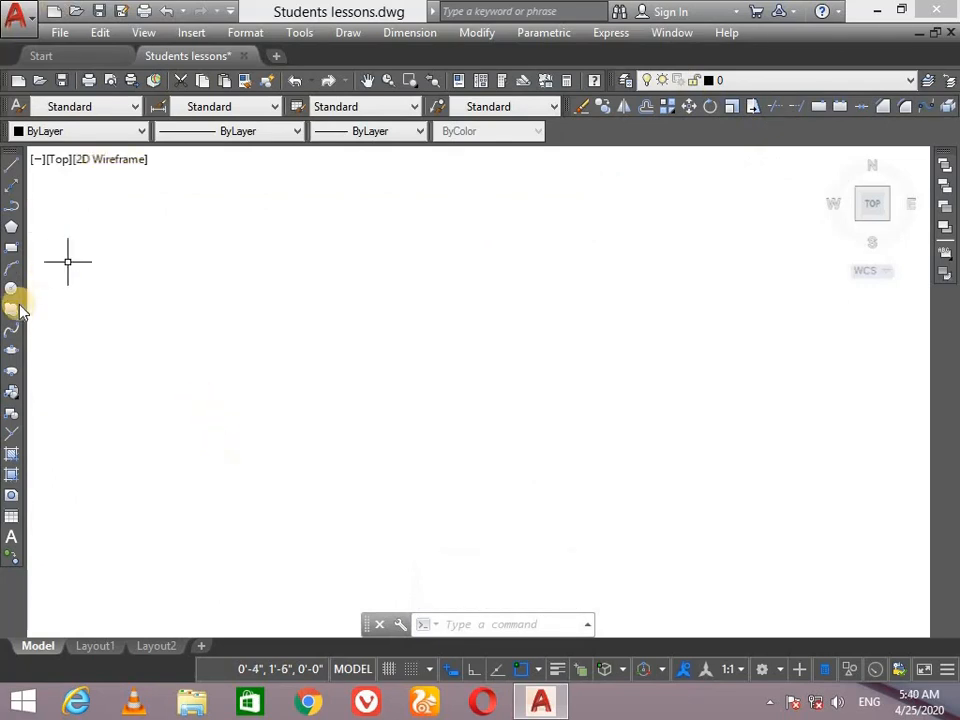
pyautogui.click(414, 290)
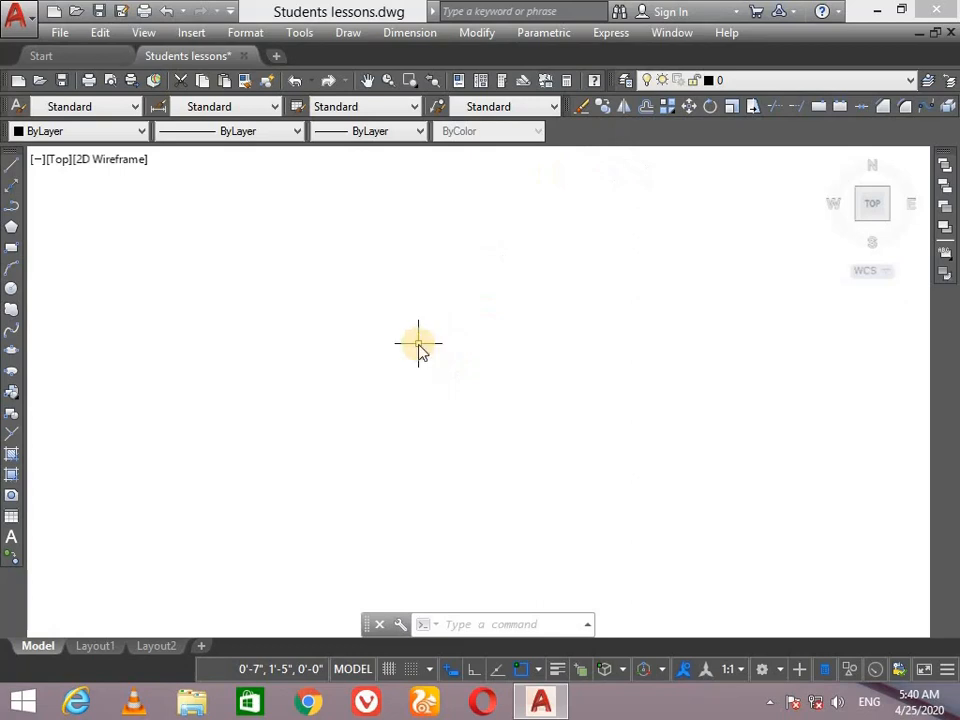
pyautogui.write('pre')
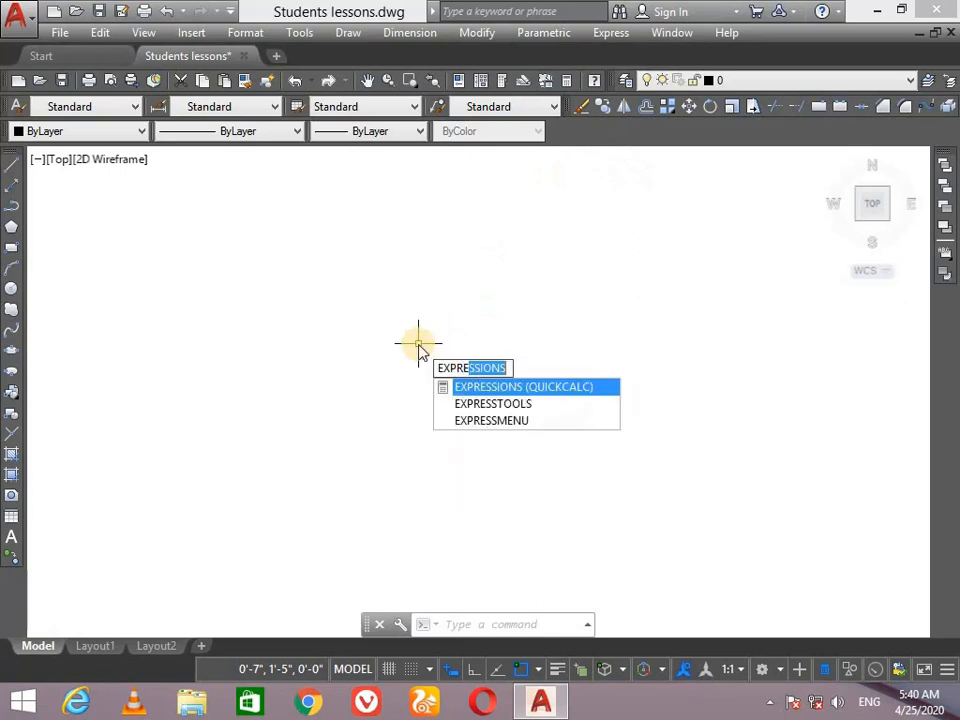
pyautogui.click(530, 410)
pyautogui.press('Escape')
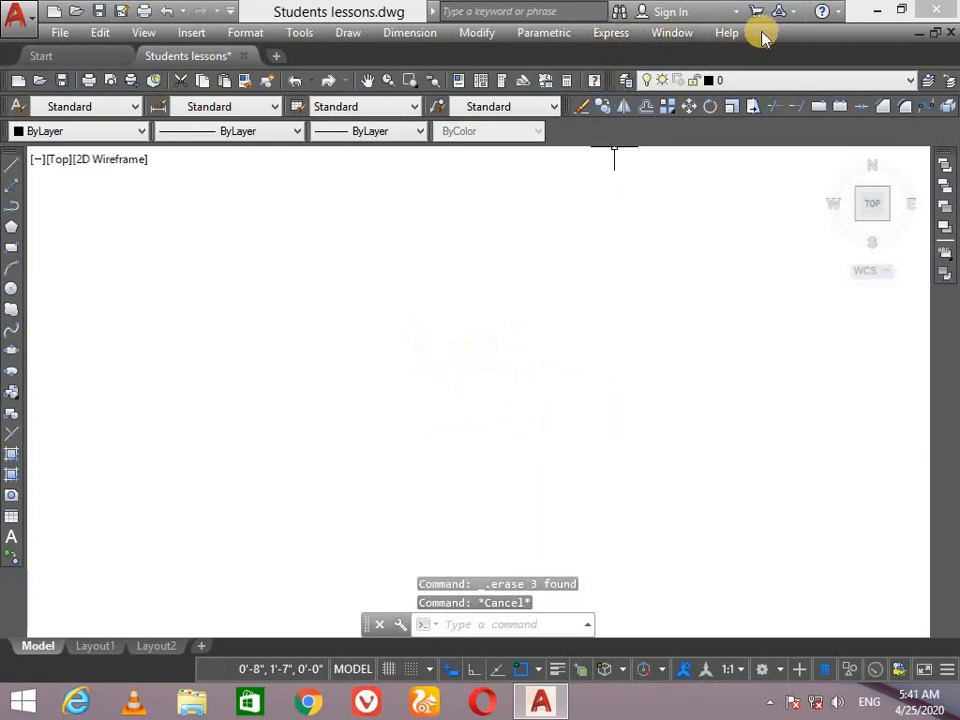
pyautogui.click(611, 33)
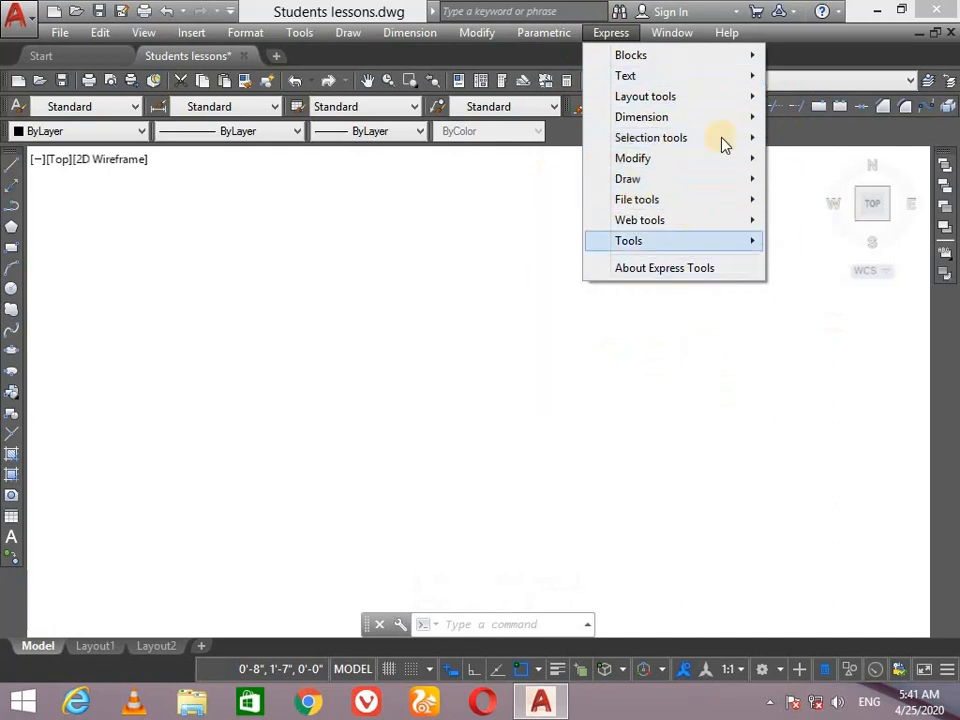
pyautogui.moveTo(625, 76)
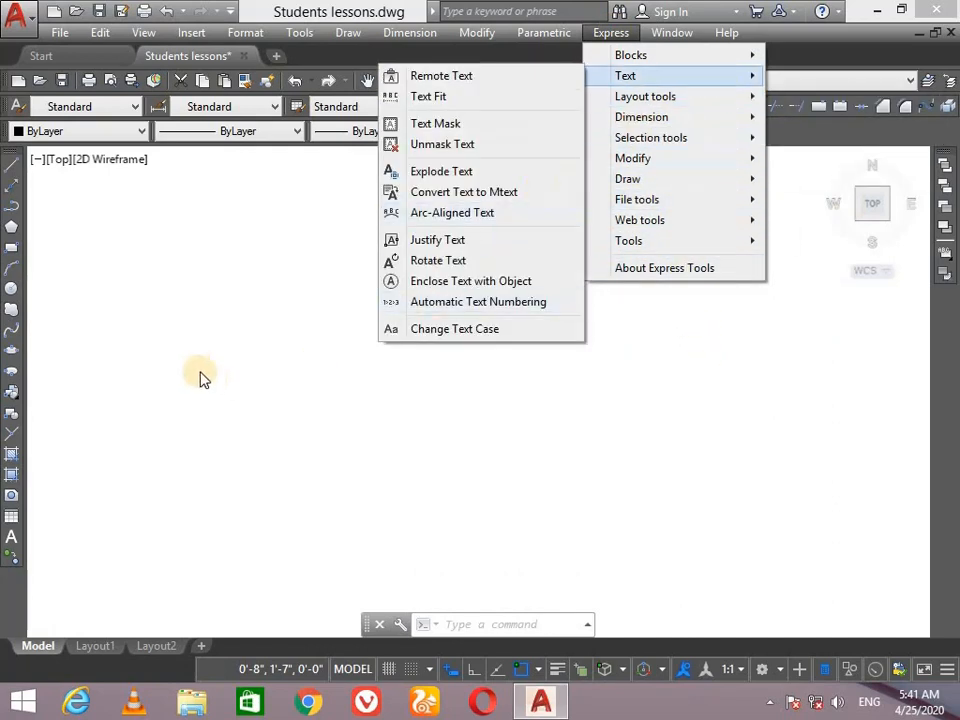
pyautogui.click(364, 409)
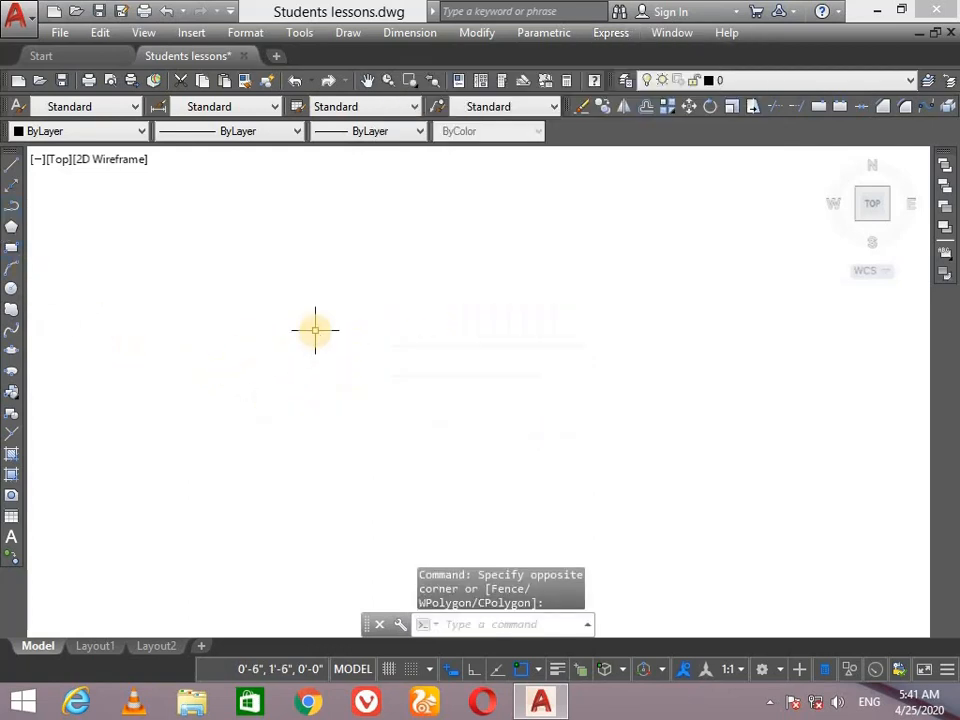
pyautogui.write('dt')
pyautogui.press('Return')
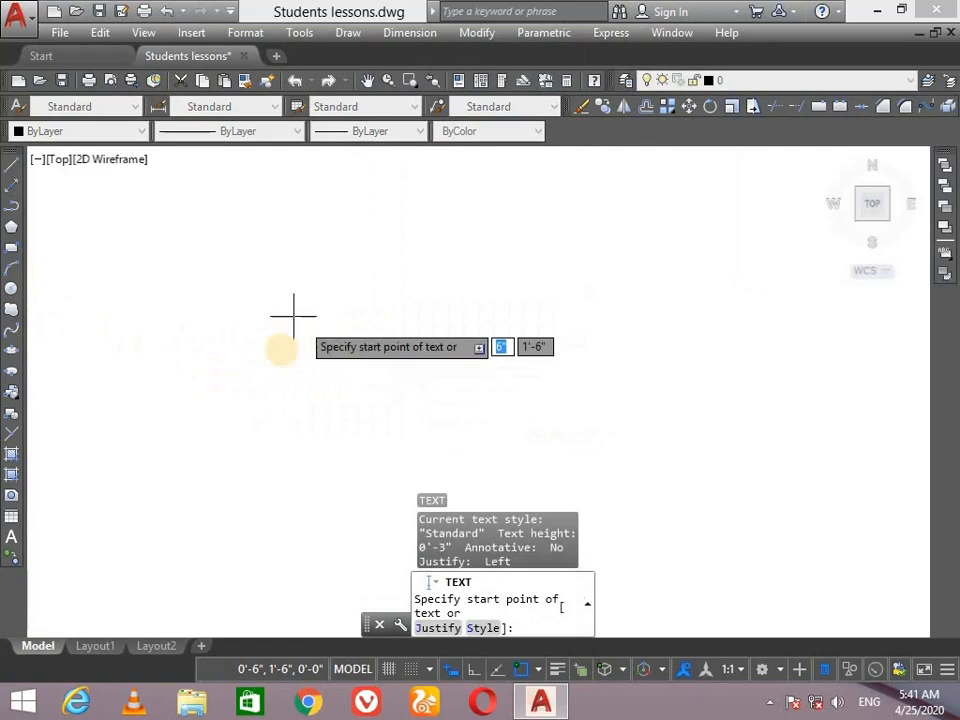
pyautogui.click(268, 418)
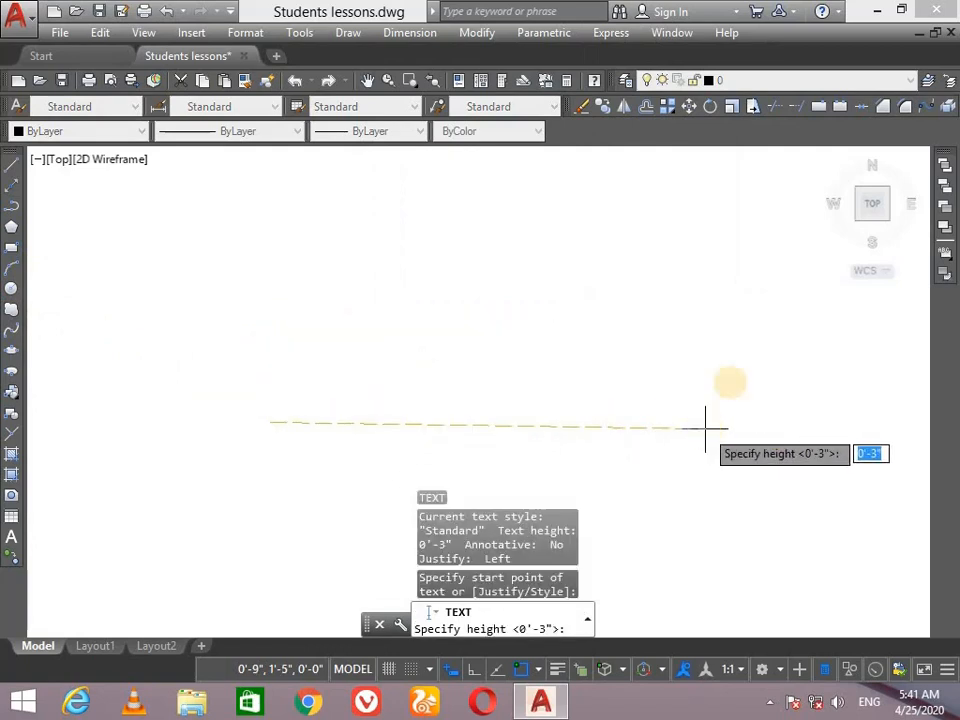
pyautogui.press('Return')
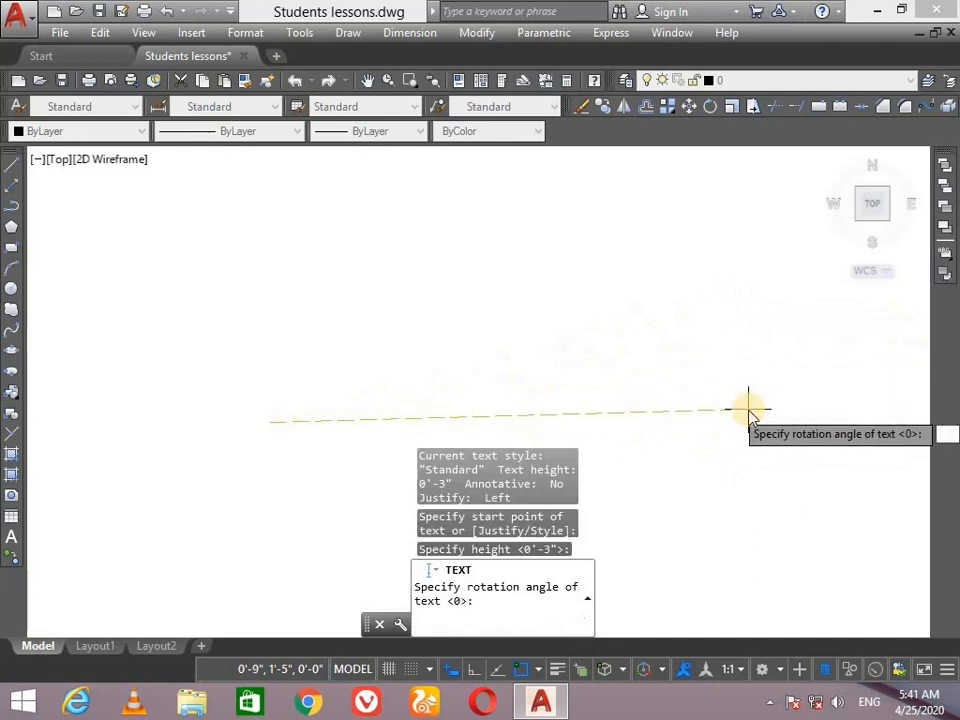
pyautogui.press('Escape')
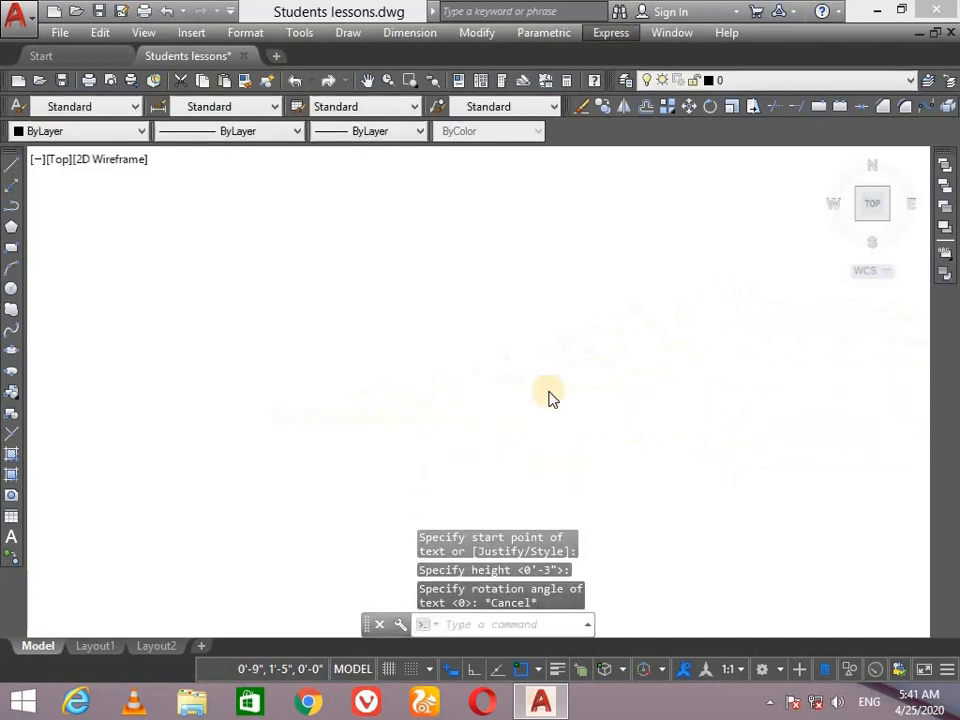
pyautogui.click(304, 400)
pyautogui.click(304, 336)
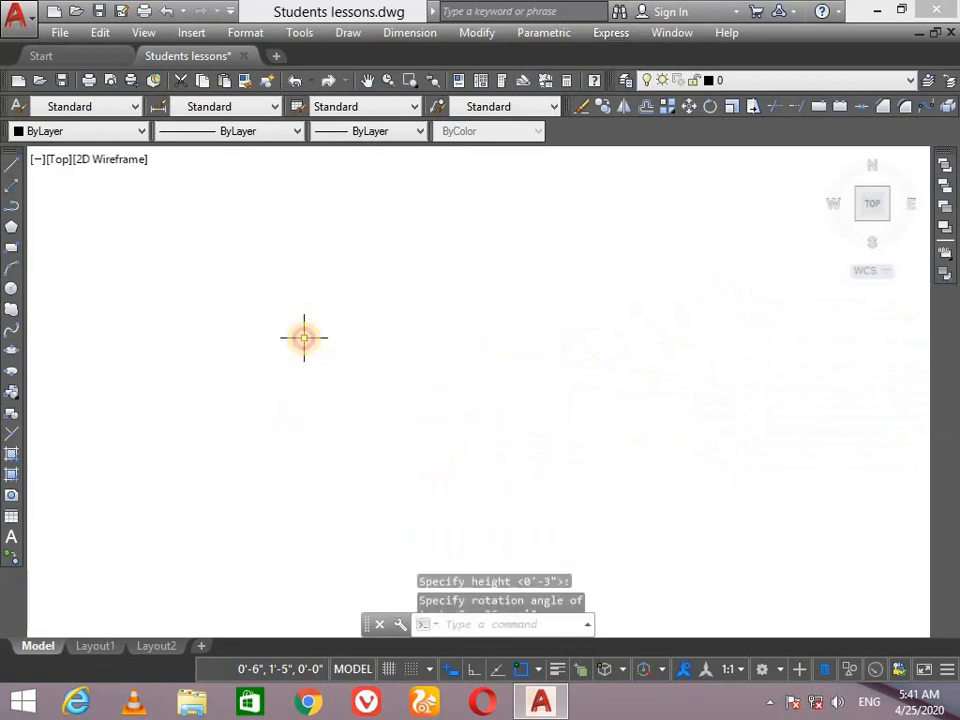
# Step: Create the single-line text "cad" in the empty drawing area
pyautogui.press('Return')
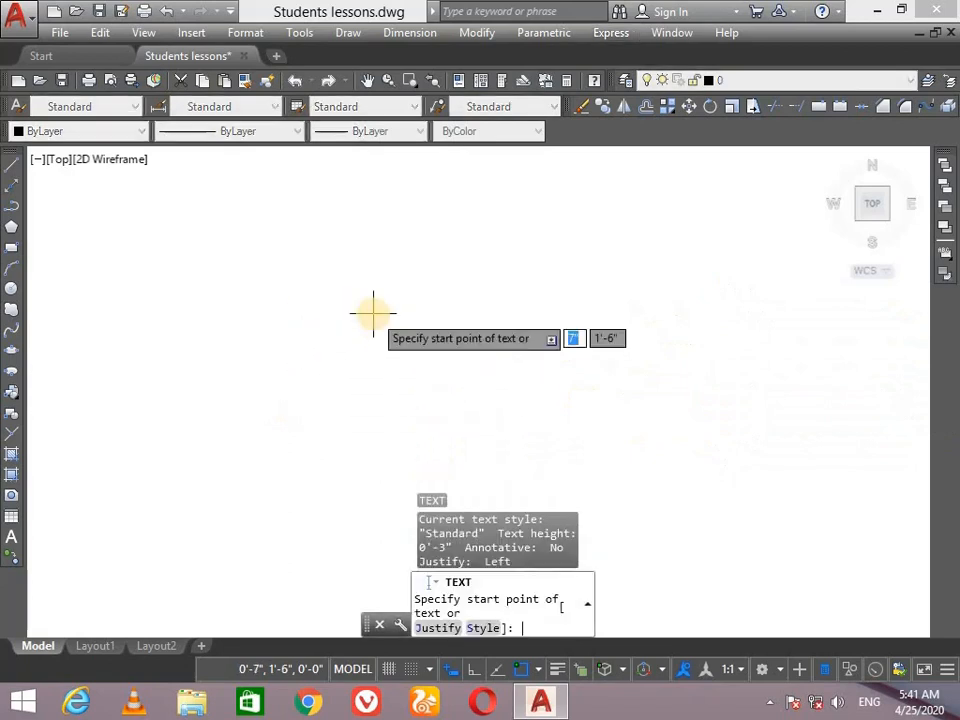
pyautogui.click(310, 365)
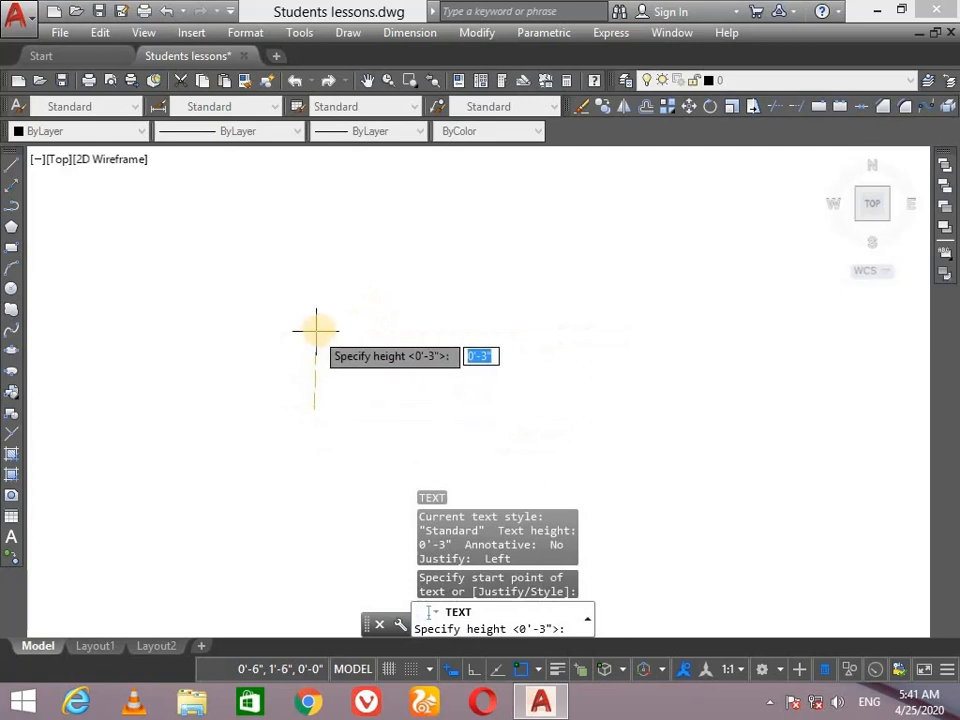
pyautogui.press('Return')
pyautogui.press('Return')
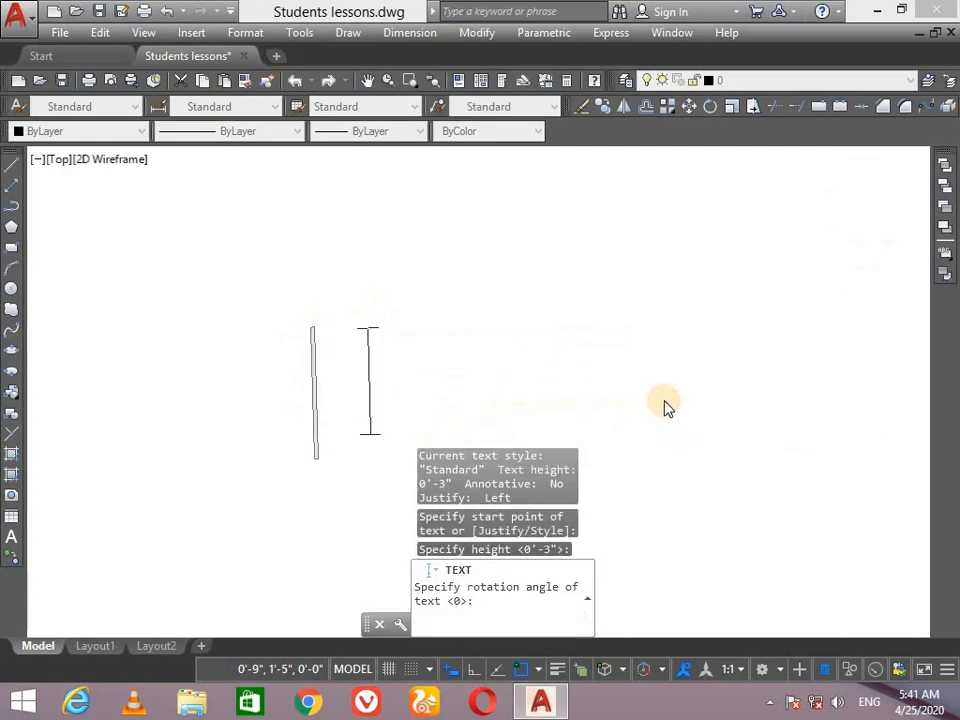
pyautogui.write('cad')
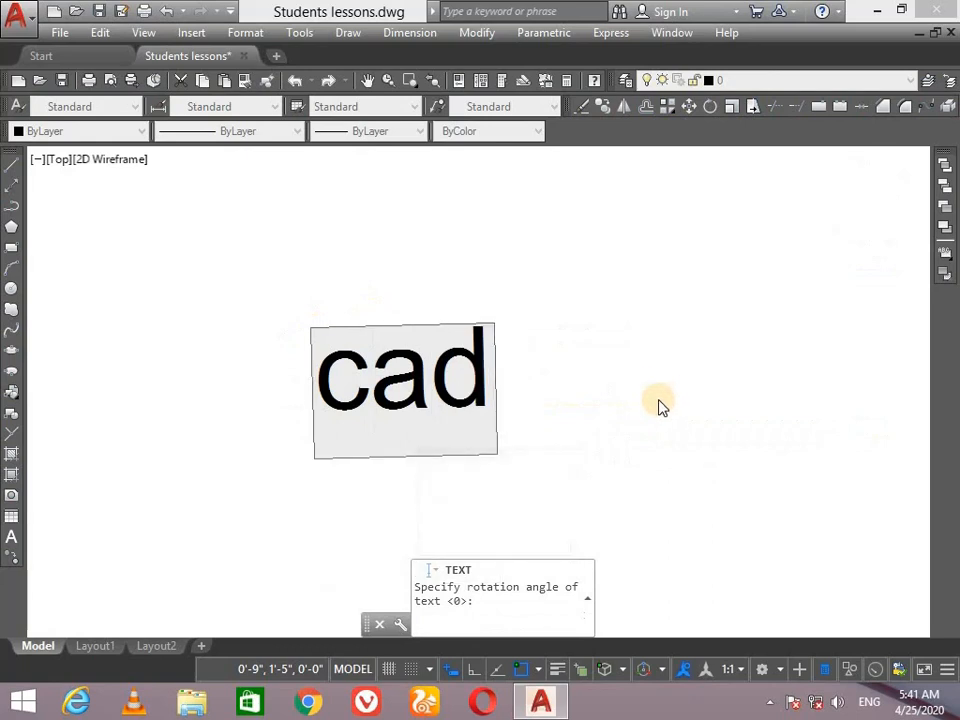
# Step: Add the single-line texts "PINK" to the right of "cad" and "AUTO" above and between them, and finish the text command
pyautogui.click(660, 405)
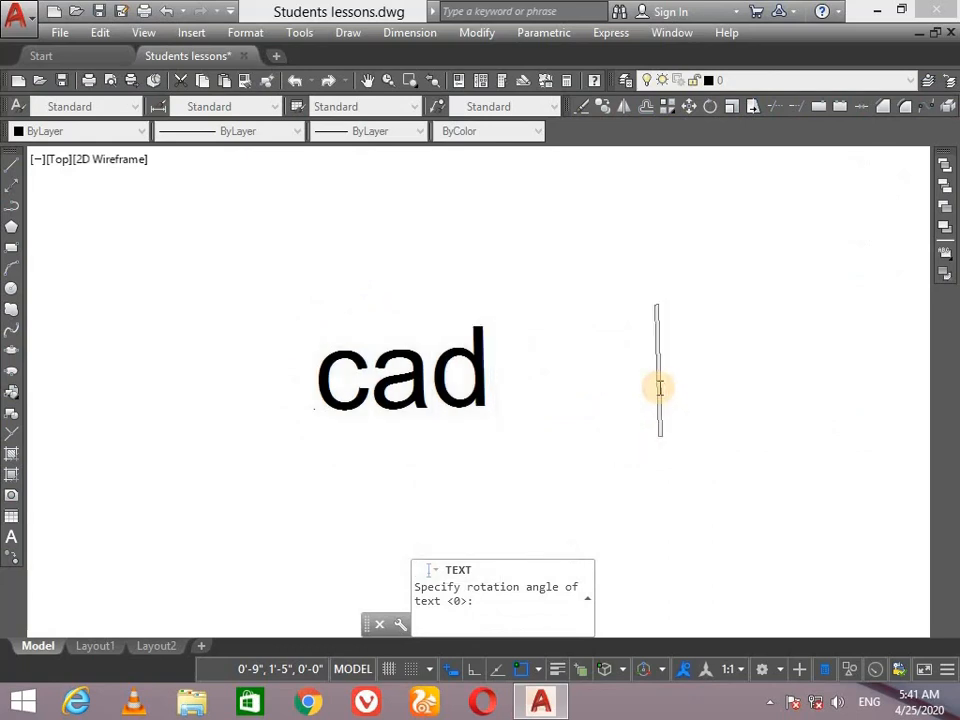
pyautogui.write('PINK')
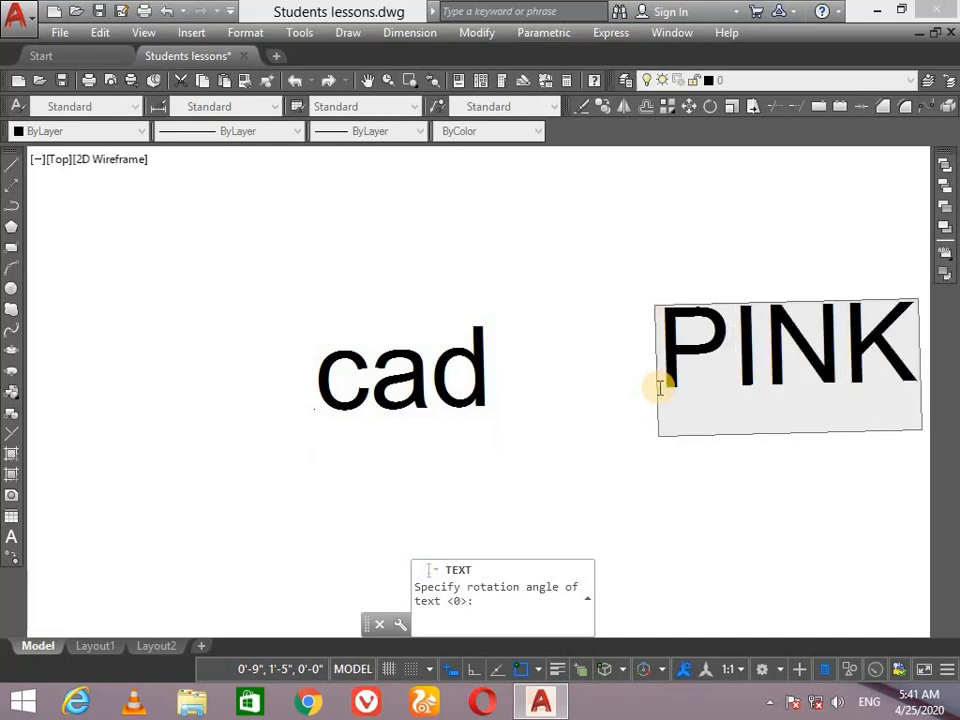
pyautogui.click(502, 243)
pyautogui.write('AUTO')
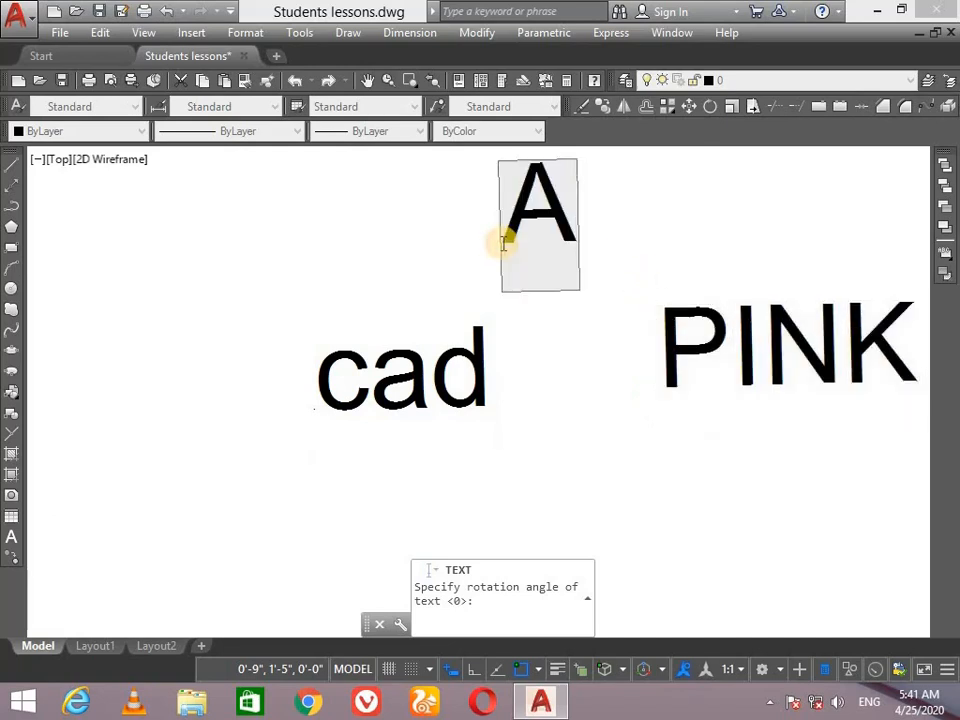
pyautogui.click(285, 306)
pyautogui.press('Return')
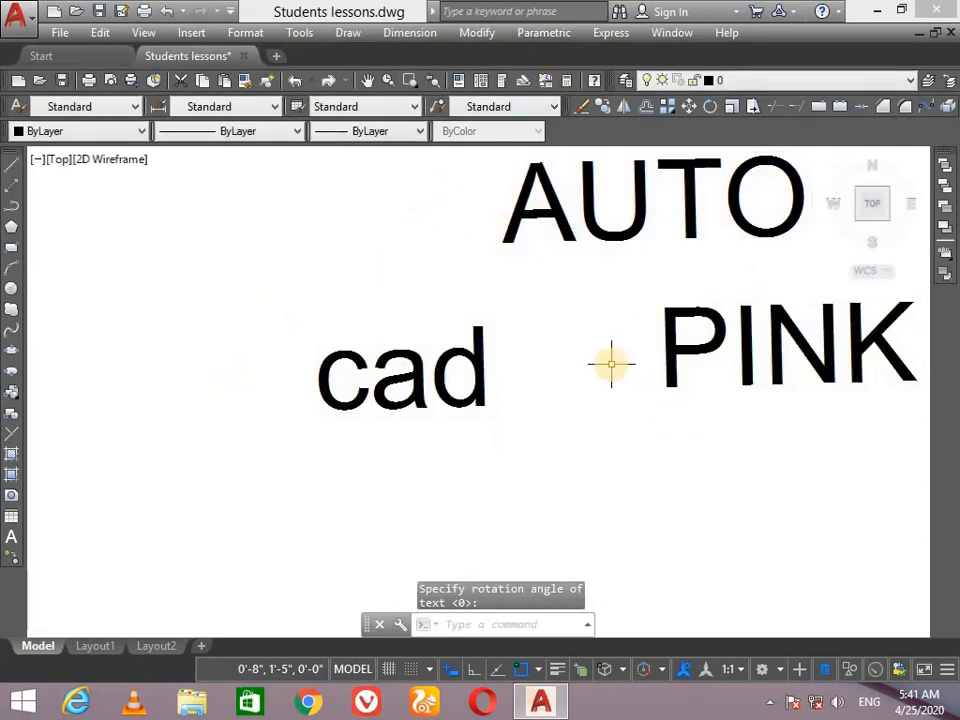
# Step: Draw a single sloped line rising to the right in the empty area above and left of "cad"
pyautogui.scroll(-2, 611, 364)
pyautogui.moveTo(722, 311)
pyautogui.mouseDown(button='middle')
pyautogui.moveTo(561, 394)
pyautogui.moveTo(615, 328)
pyautogui.moveTo(588, 340)
pyautogui.mouseUp(button='middle')
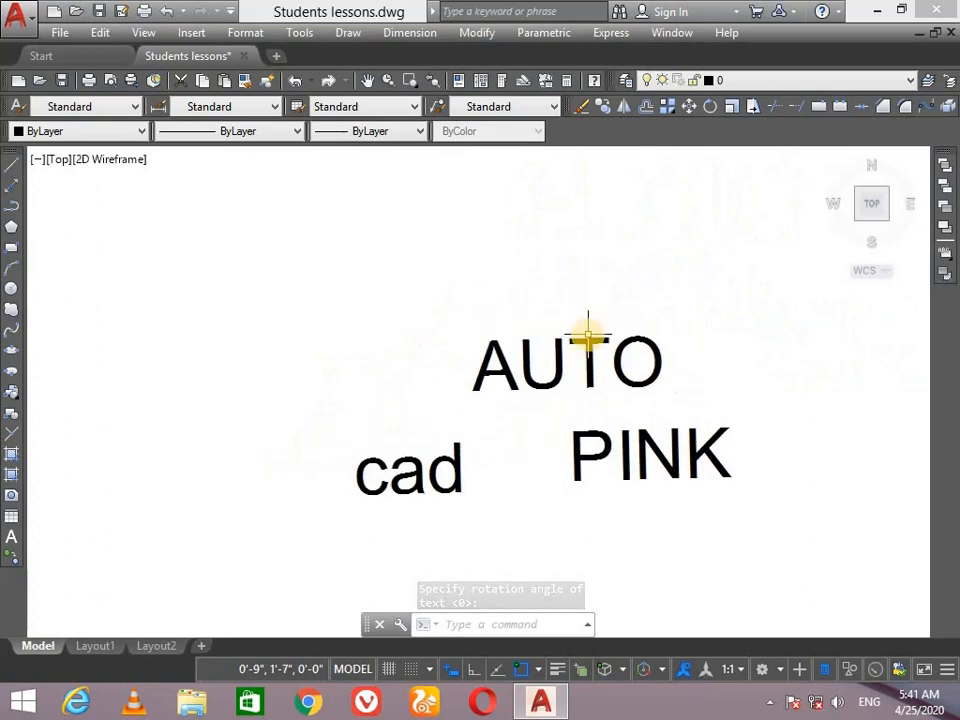
pyautogui.scroll(2, 555, 486)
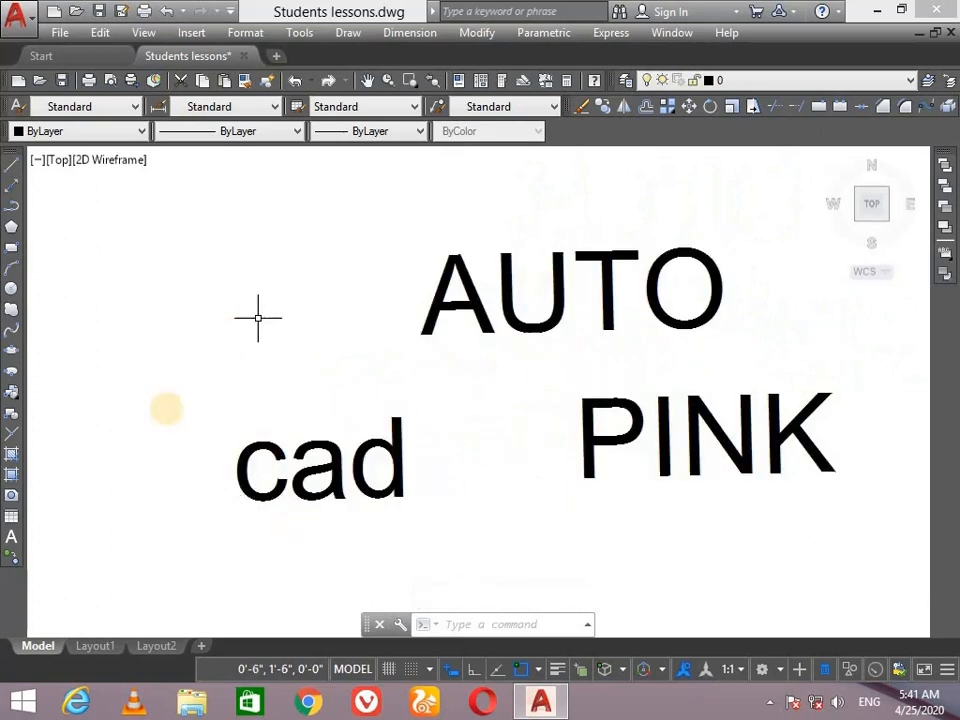
pyautogui.click(12, 166)
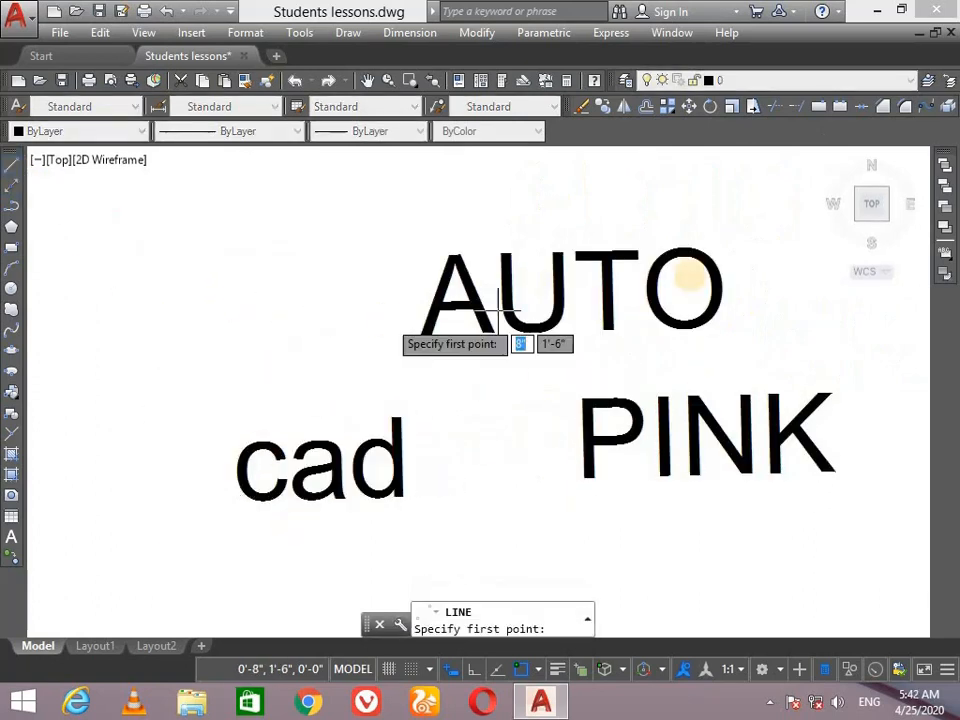
pyautogui.click(119, 320)
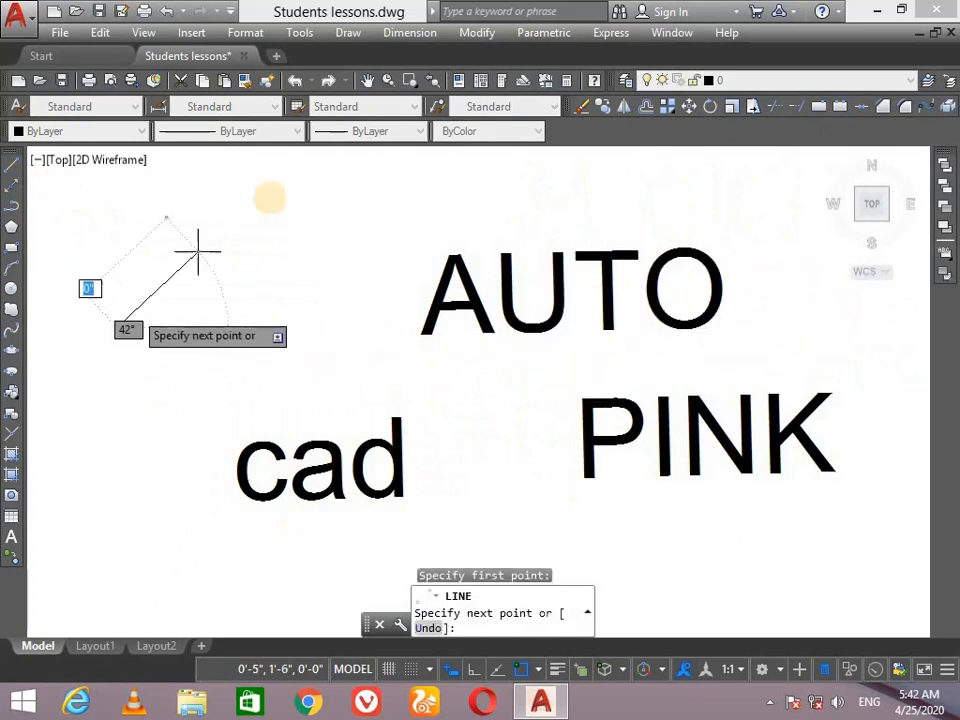
pyautogui.click(250, 206)
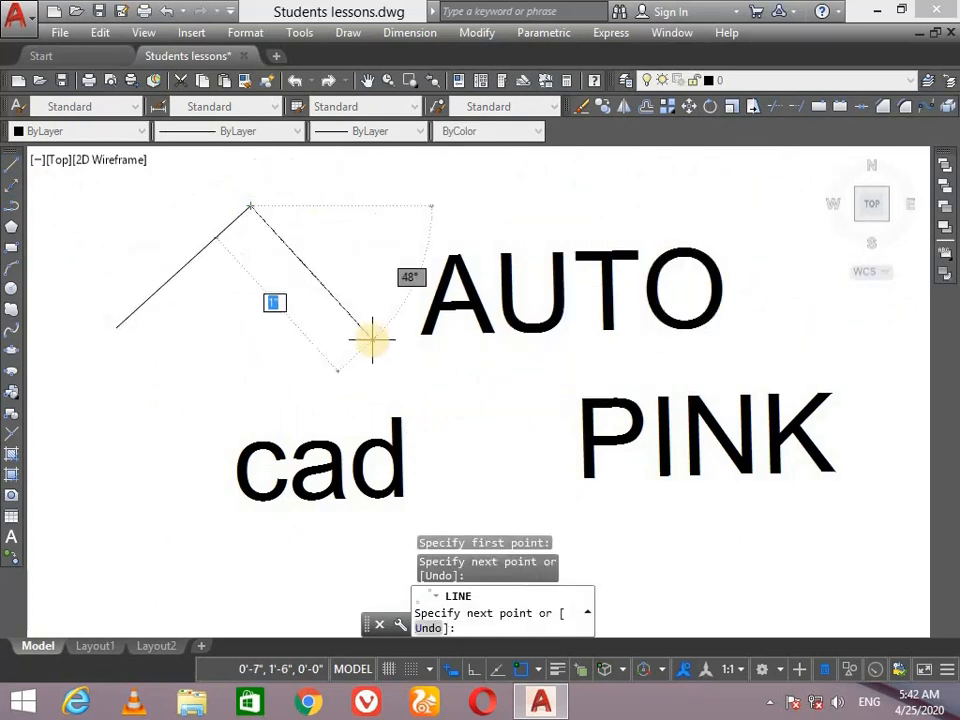
pyautogui.press('Return')
# Step: Rotate the texts AUTO, cad and PINK to an absolute angle of 50 degrees with Rotate Text, and undo the rotation
pyautogui.click(467, 302)
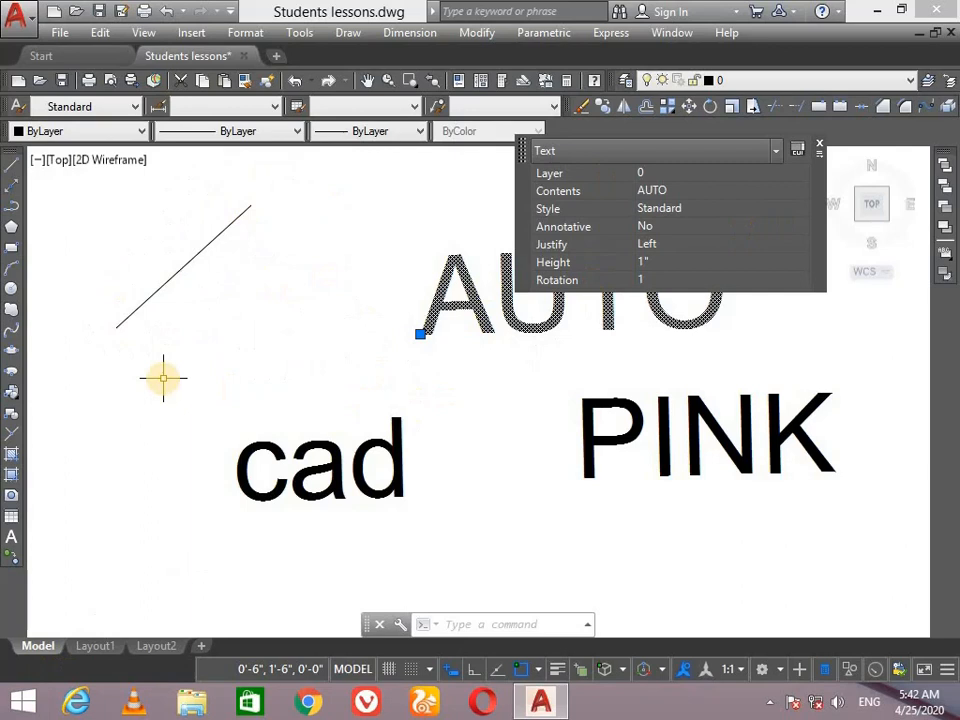
pyautogui.press('Escape')
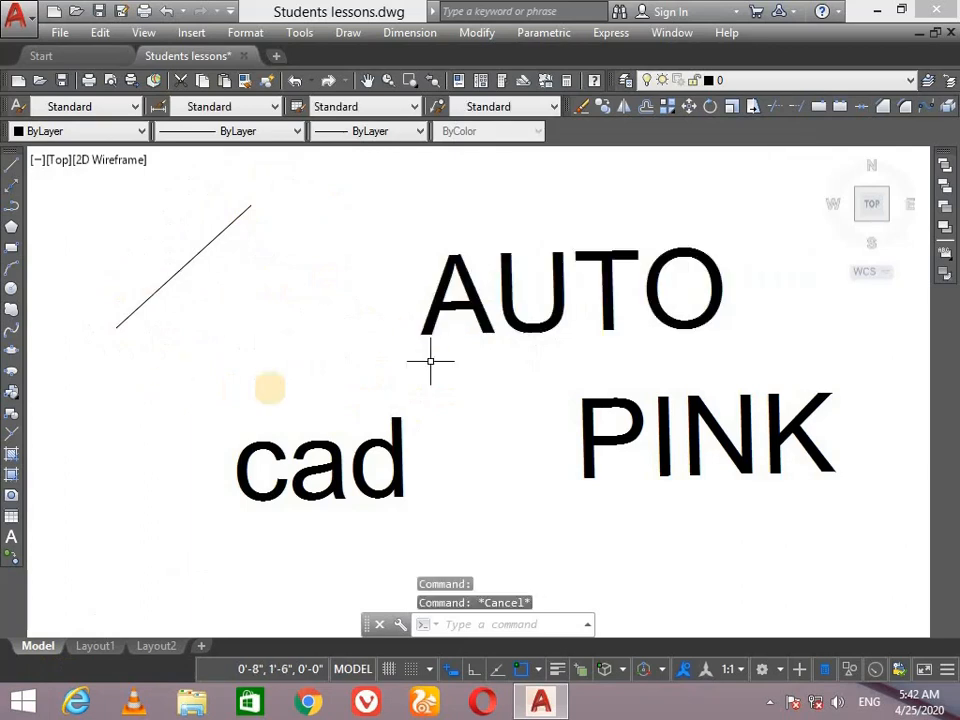
pyautogui.click(611, 36)
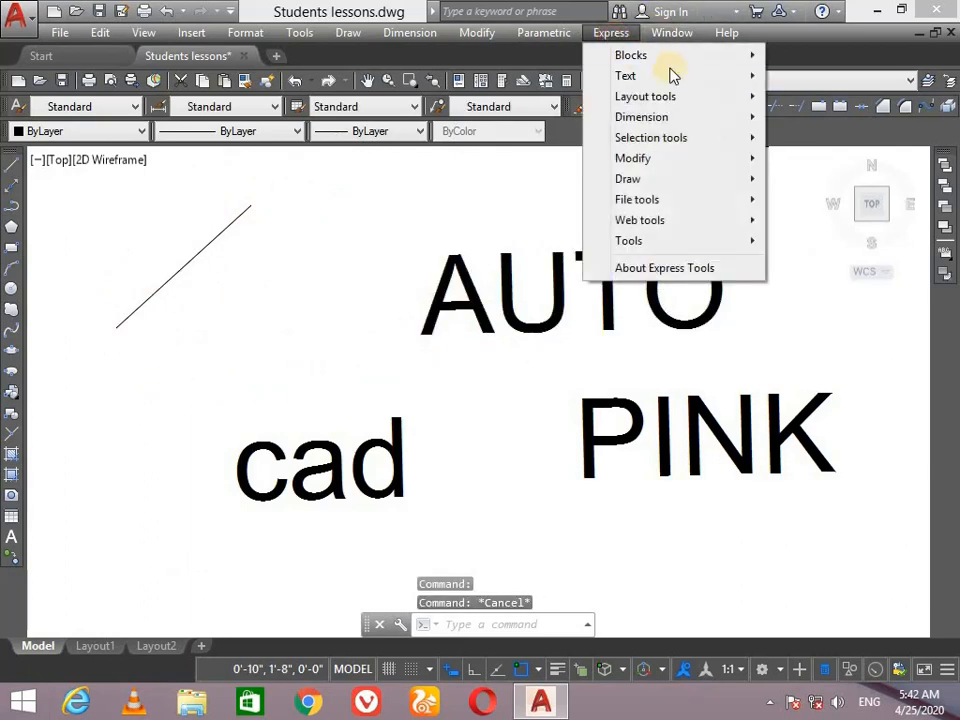
pyautogui.moveTo(640, 76)
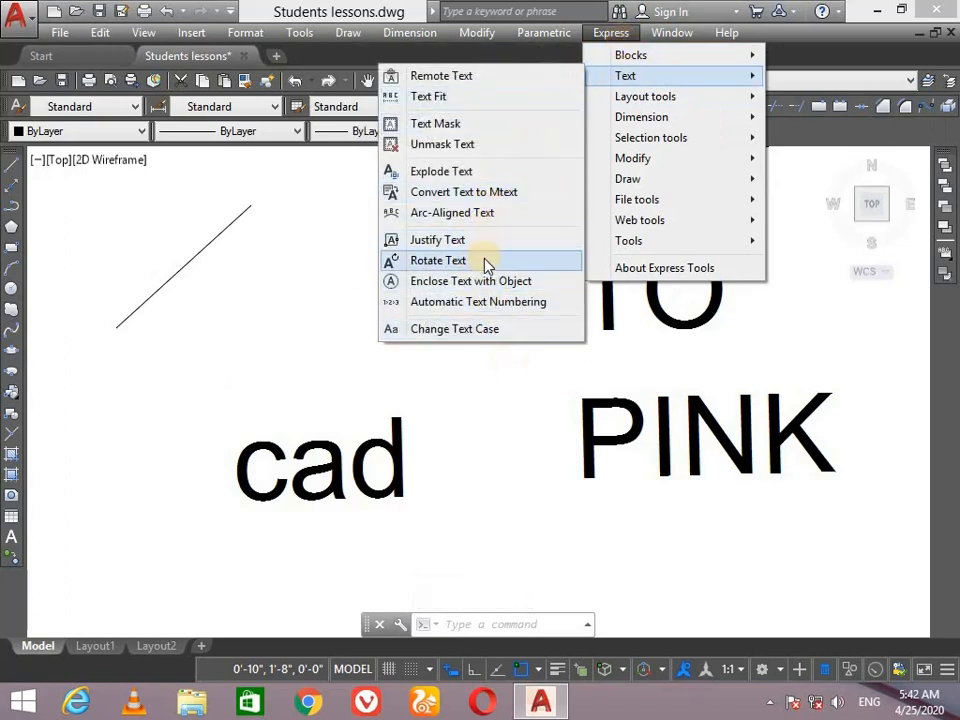
pyautogui.click(459, 262)
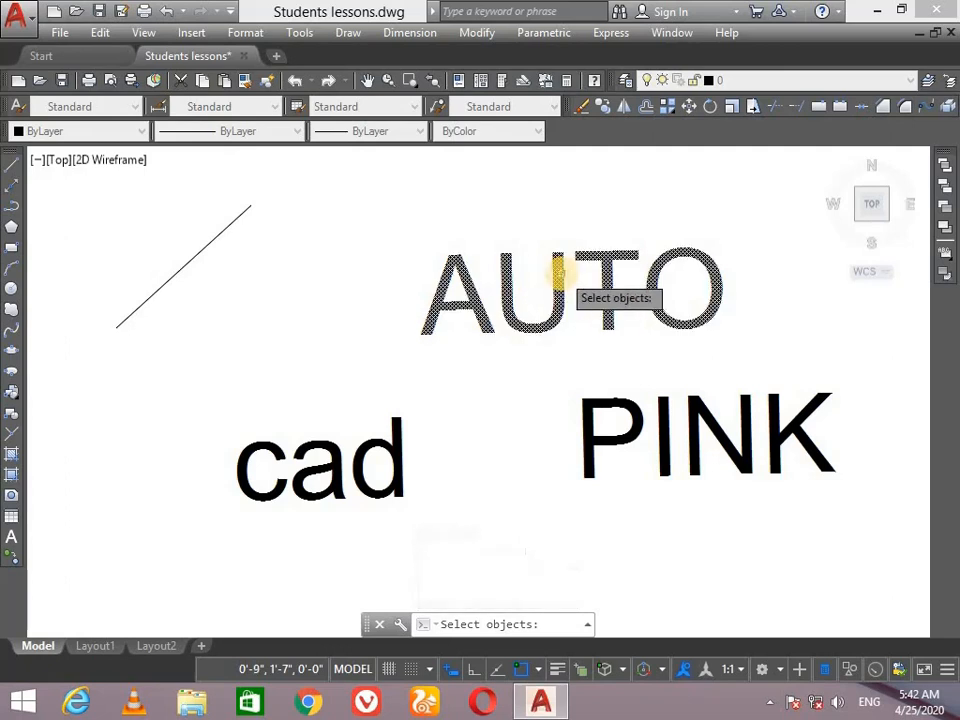
pyautogui.click(561, 272)
pyautogui.click(397, 440)
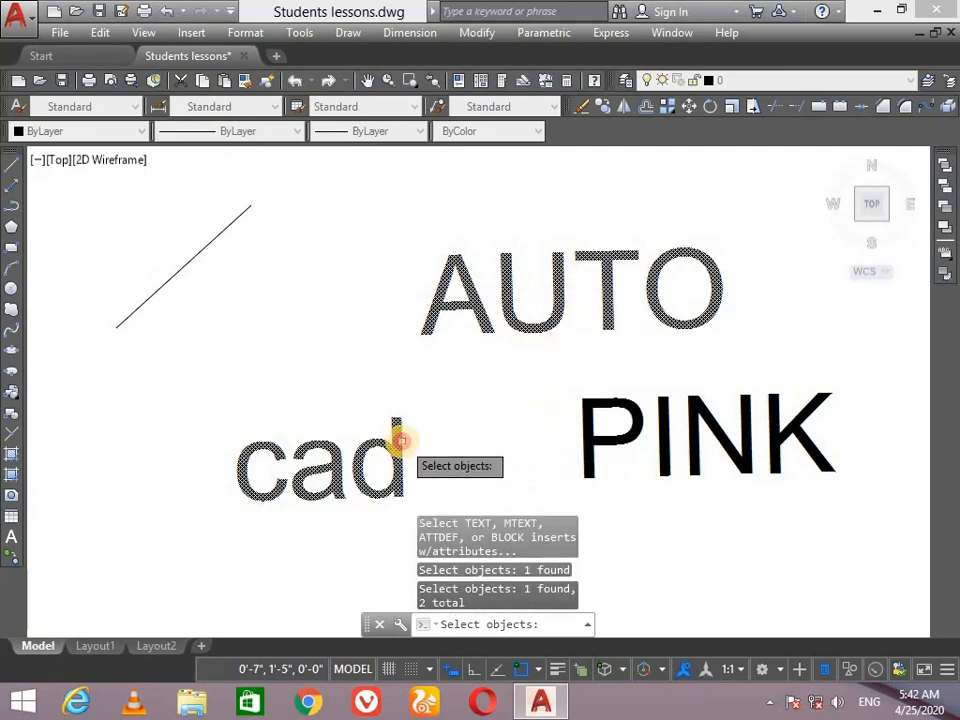
pyautogui.click(594, 411)
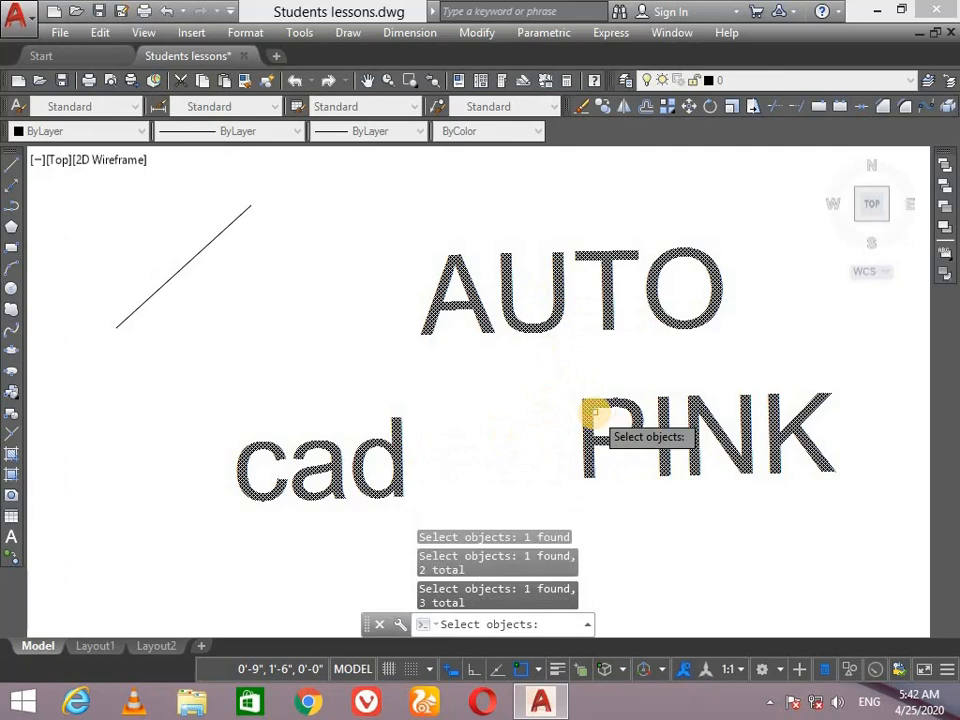
pyautogui.press('Return')
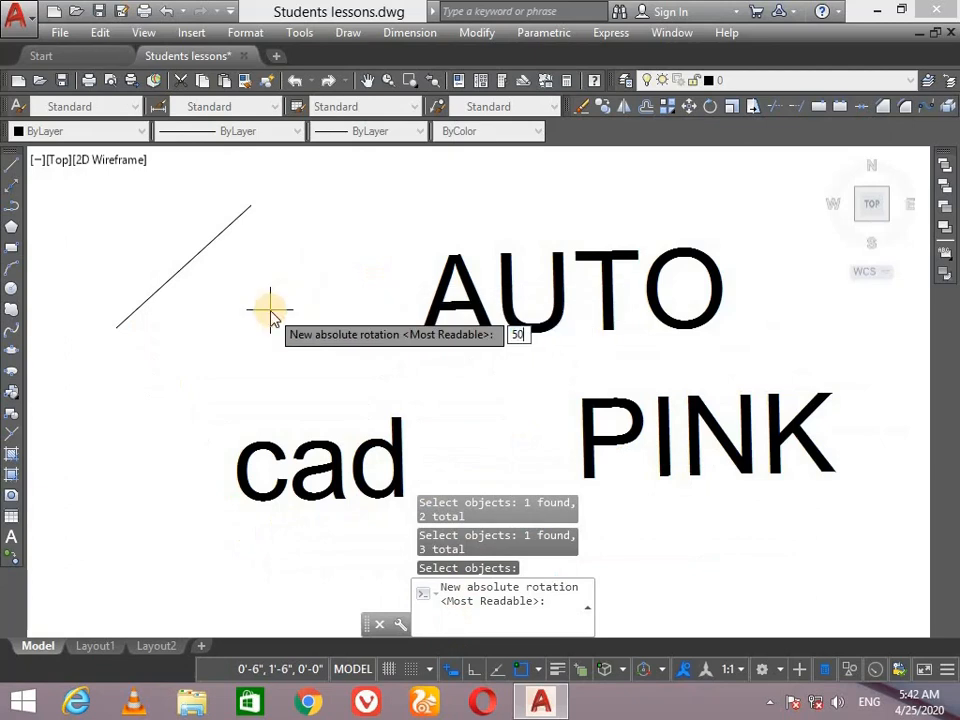
pyautogui.press('Return')
pyautogui.hotkey('ctrl', 'z')
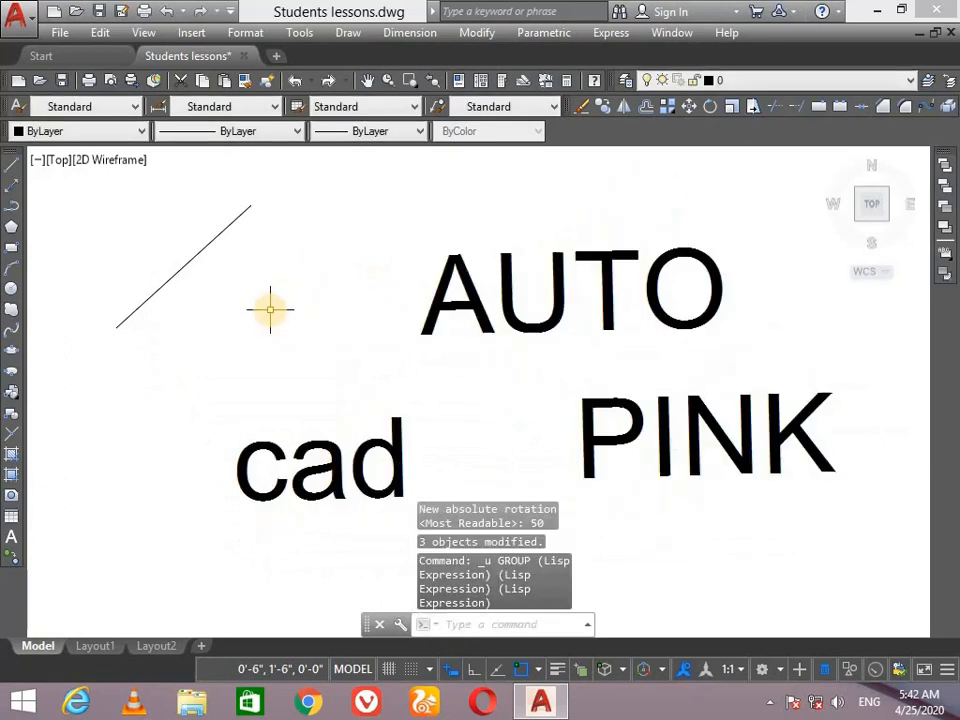
# Step: Rotate the three texts parallel to the sloped line with Rotate Text by picking the line's two endpoints, and undo the rotation
pyautogui.click(617, 33)
pyautogui.moveTo(608, 77)
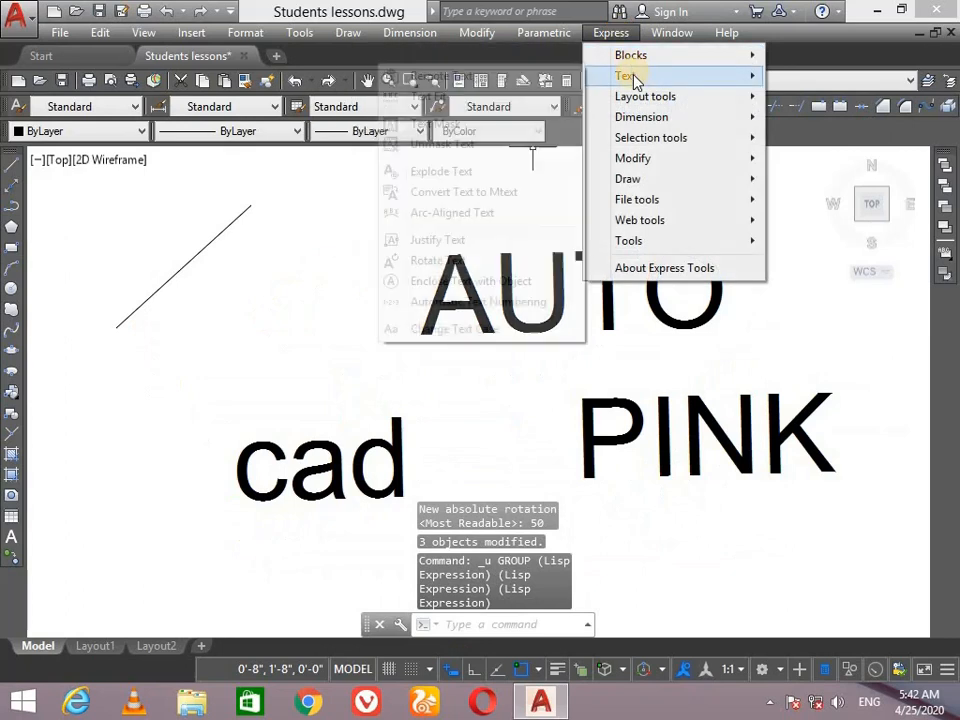
pyautogui.click(491, 261)
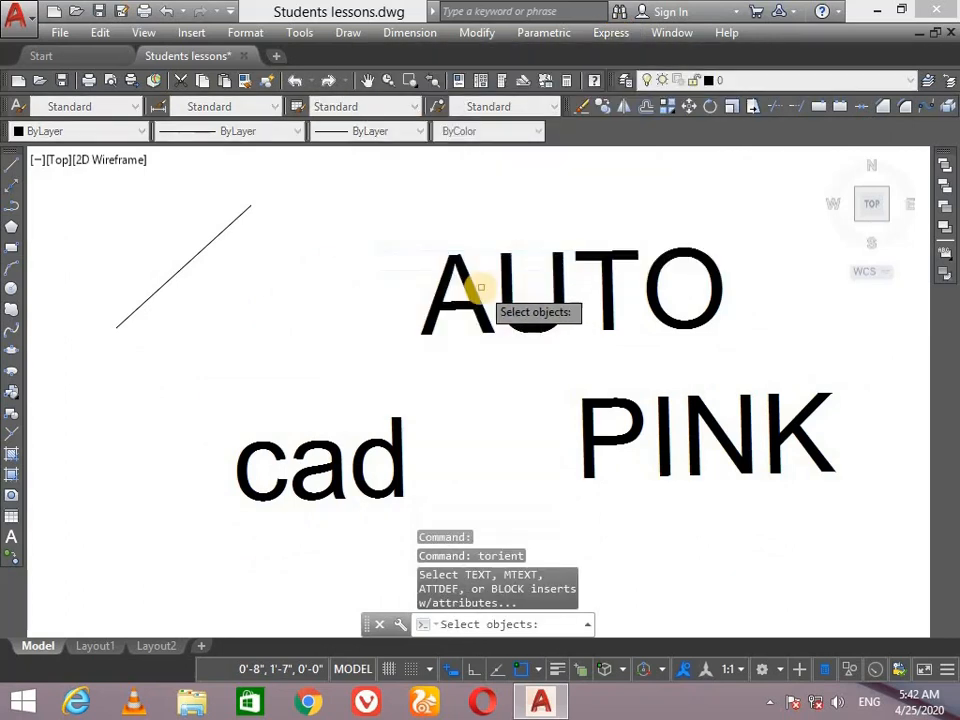
pyautogui.click(476, 300)
pyautogui.click(404, 455)
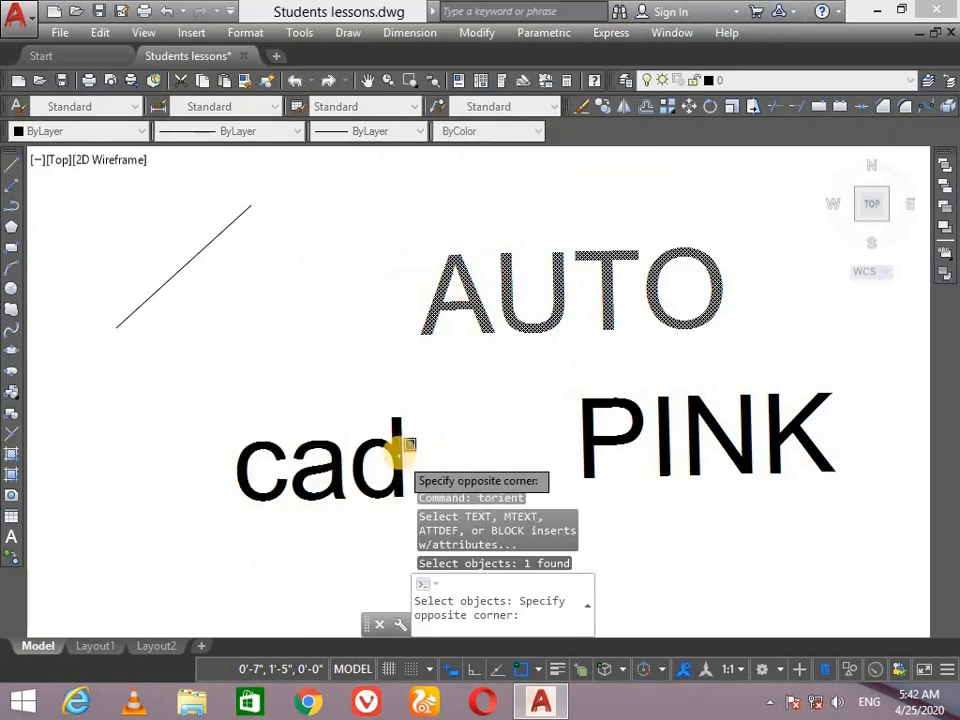
pyautogui.click(418, 428)
pyautogui.click(689, 358)
pyautogui.click(258, 478)
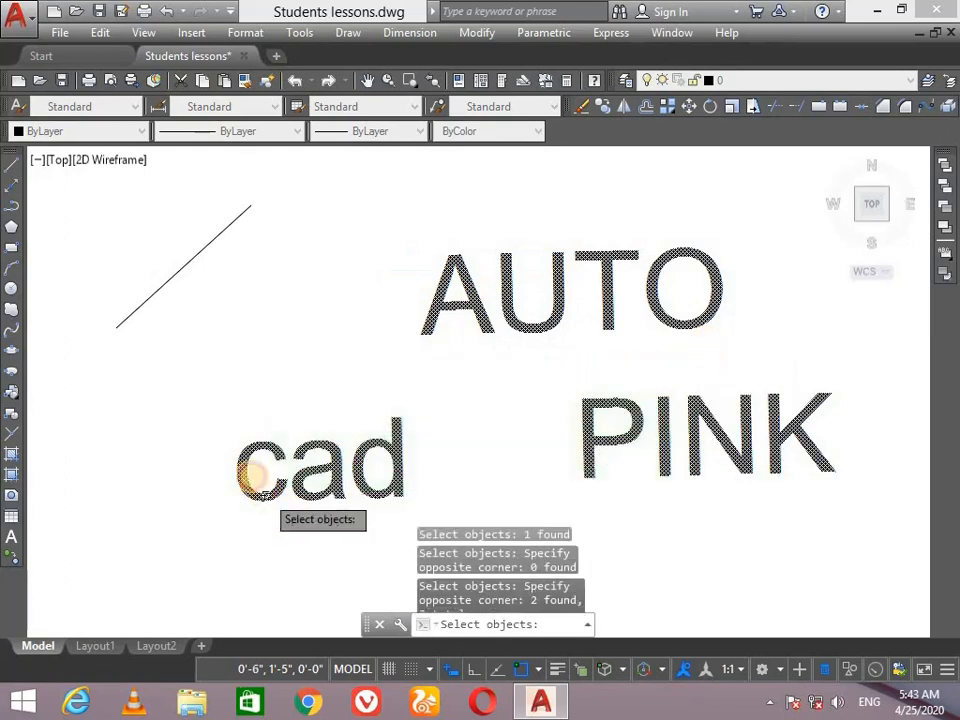
pyautogui.press('Return')
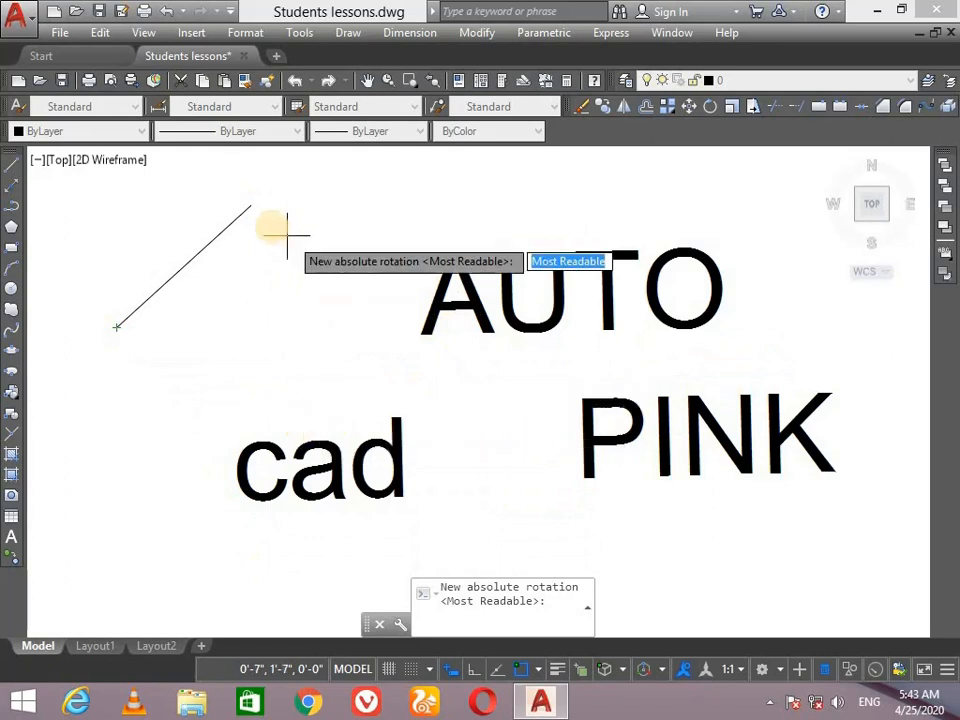
pyautogui.click(116, 326)
pyautogui.click(251, 206)
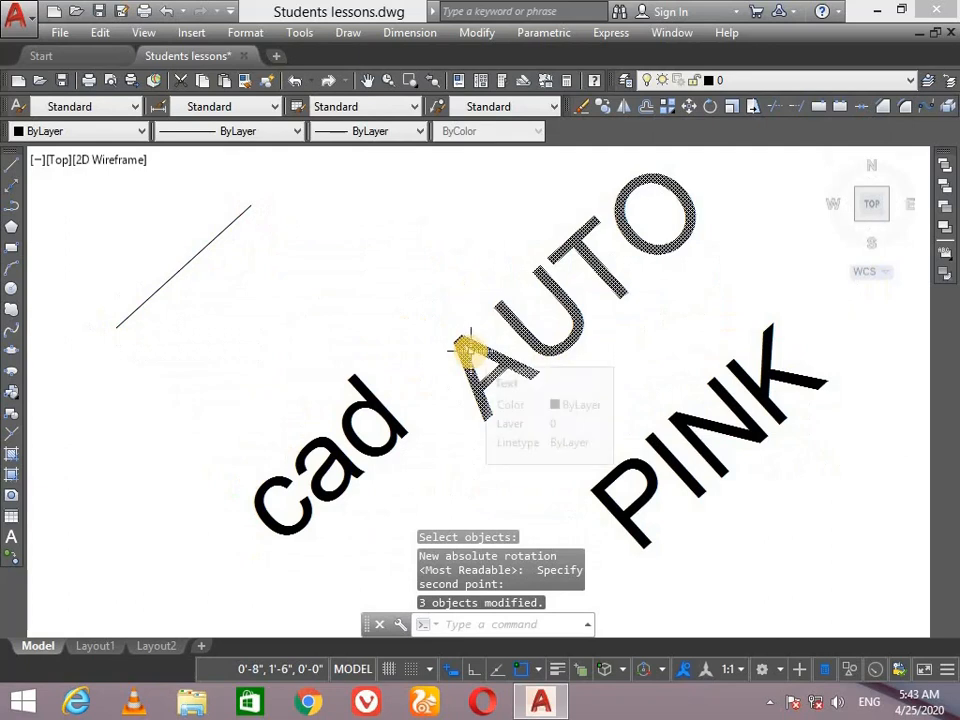
pyautogui.hotkey('ctrl', 'z')
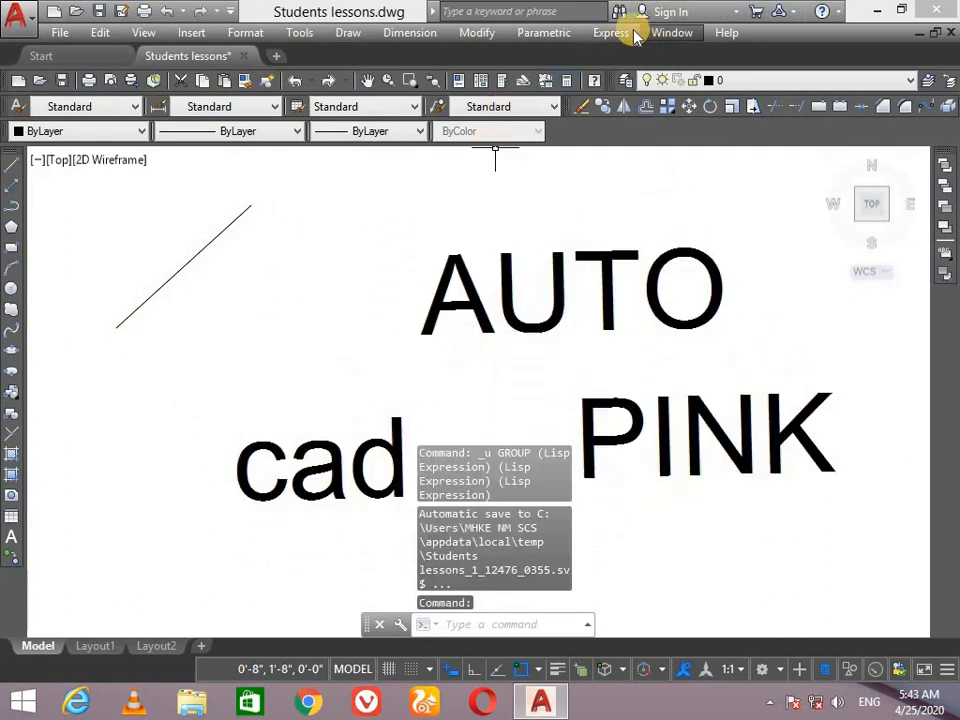
# Step: Turn Ortho on and draw a horizontal line below the sloped line, above "cad"
pyautogui.click(614, 32)
pyautogui.click(614, 30)
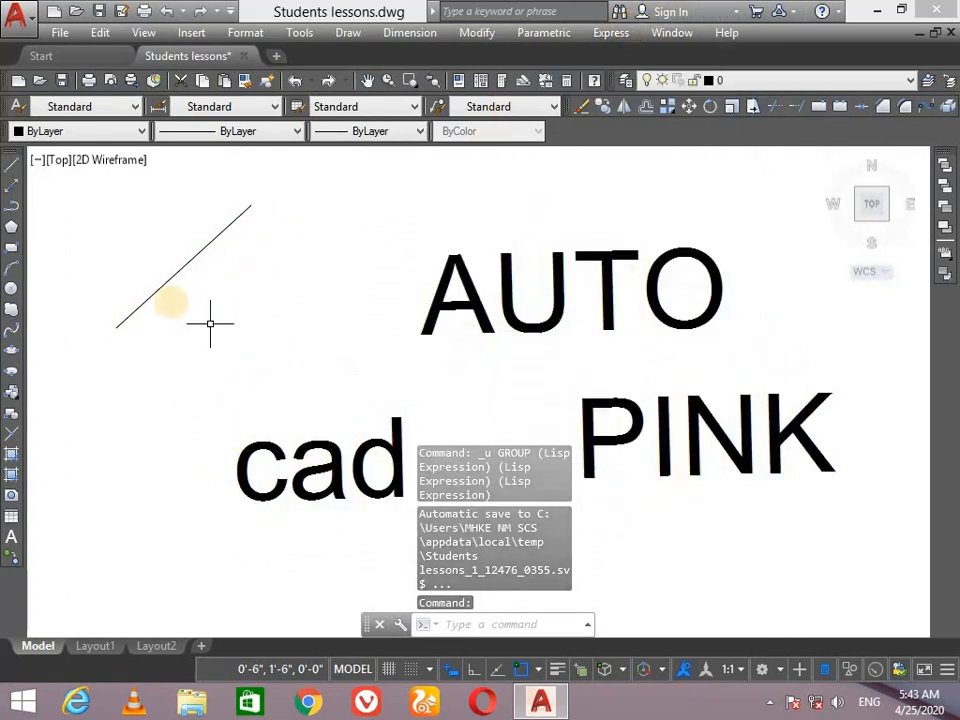
pyautogui.click(12, 165)
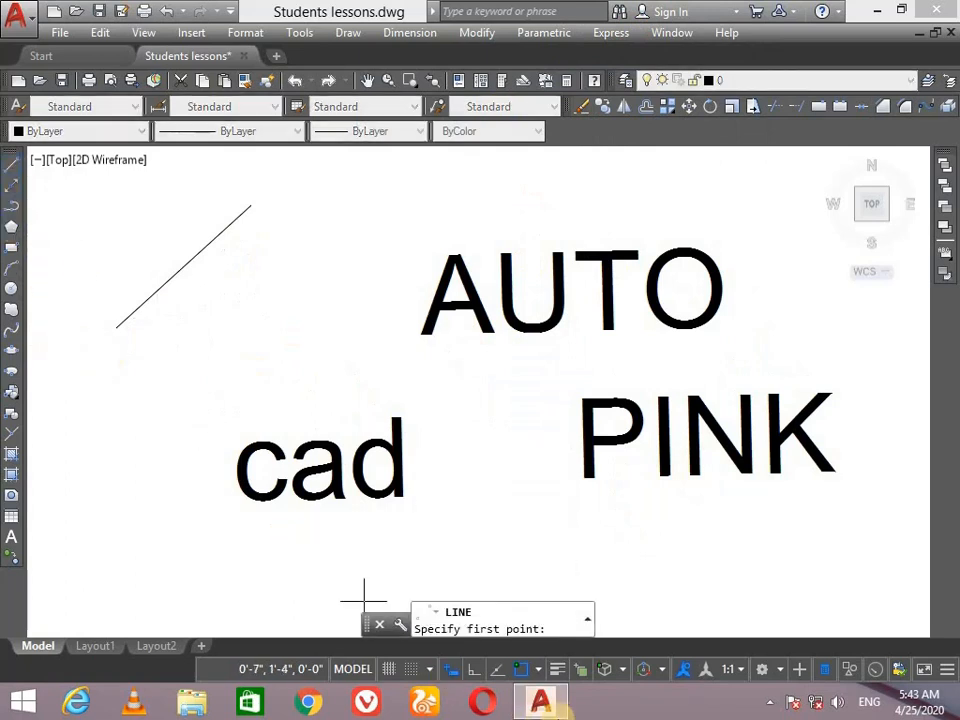
pyautogui.click(474, 668)
pyautogui.click(67, 384)
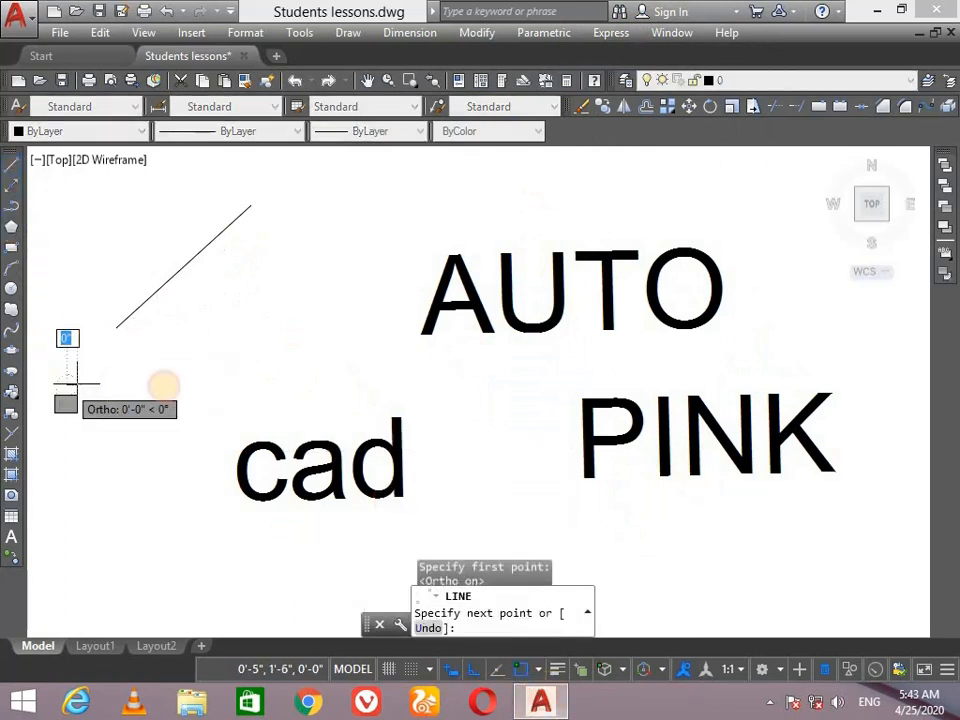
pyautogui.click(263, 385)
pyautogui.press('Return')
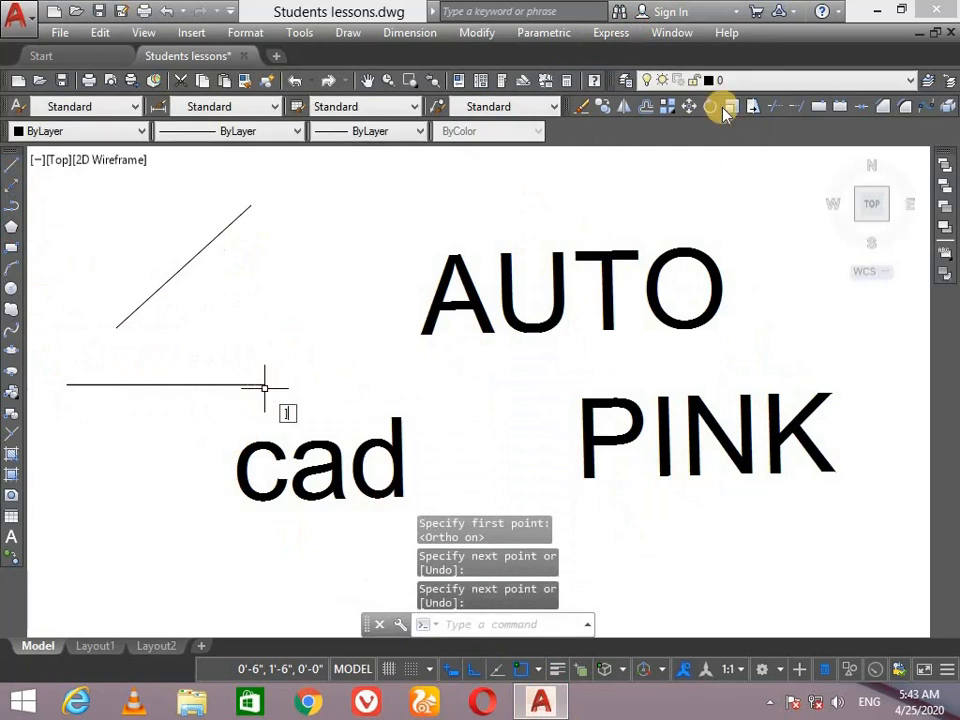
pyautogui.write(']')
pyautogui.press('Return')
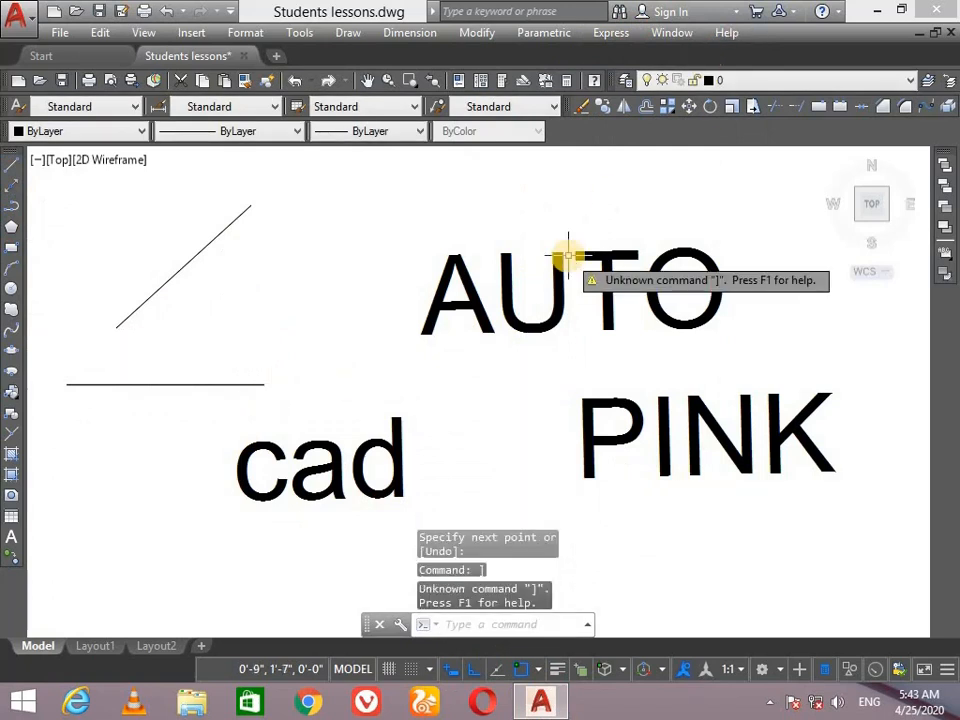
# Step: Rotate the texts AUTO, cad and PINK parallel to the horizontal line with Rotate Text by picking the line's two endpoints
pyautogui.click(622, 40)
pyautogui.moveTo(630, 75)
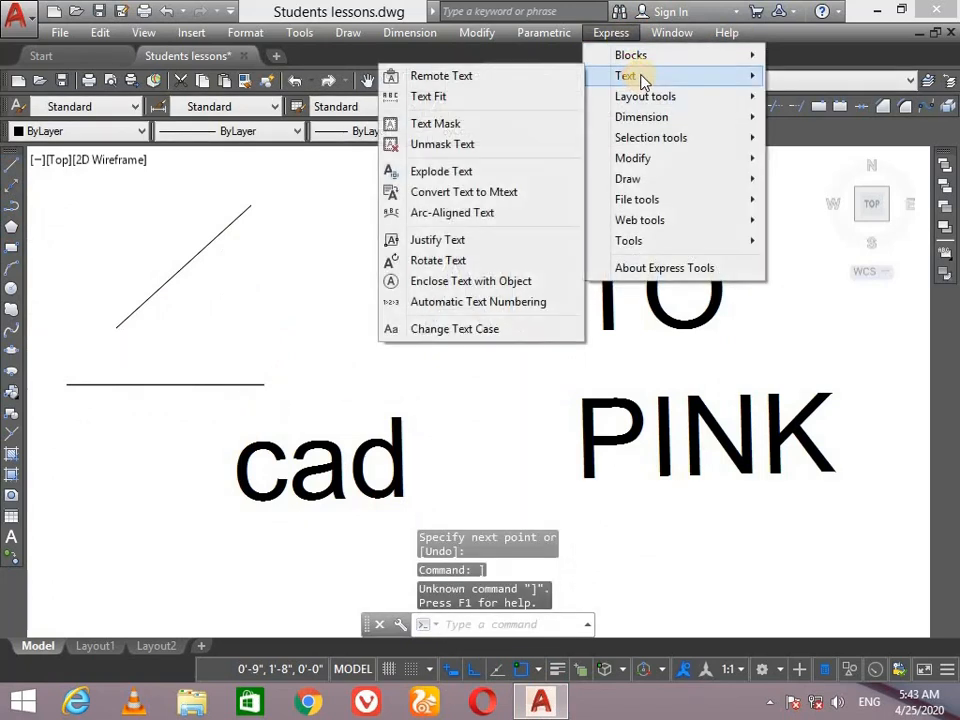
pyautogui.click(474, 261)
pyautogui.click(752, 217)
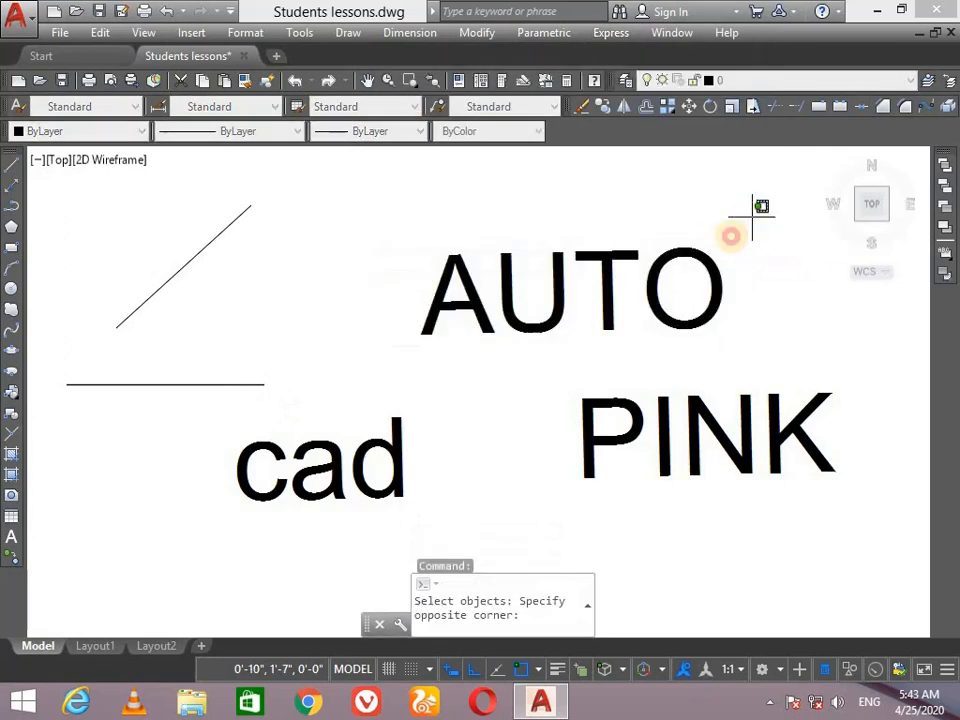
pyautogui.click(284, 560)
pyautogui.press('Return')
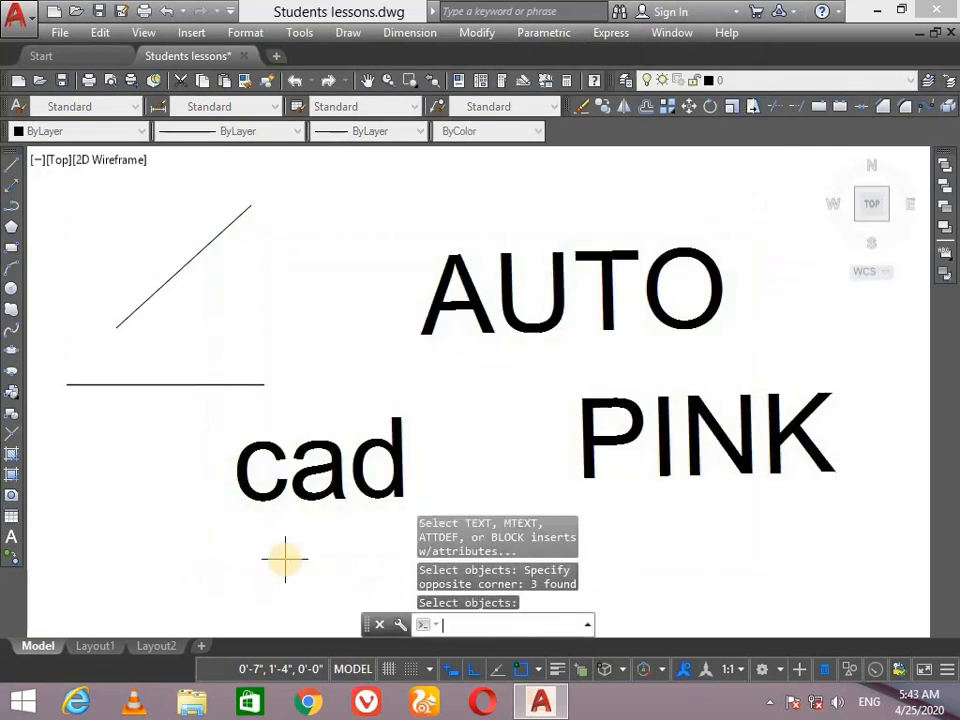
pyautogui.click(66, 385)
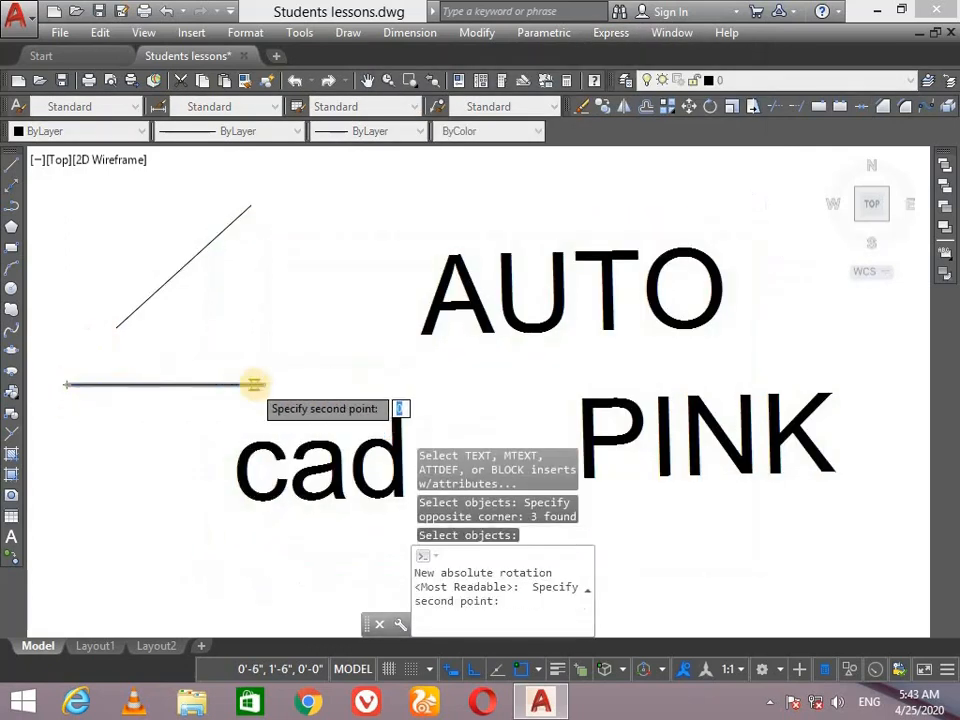
pyautogui.click(263, 384)
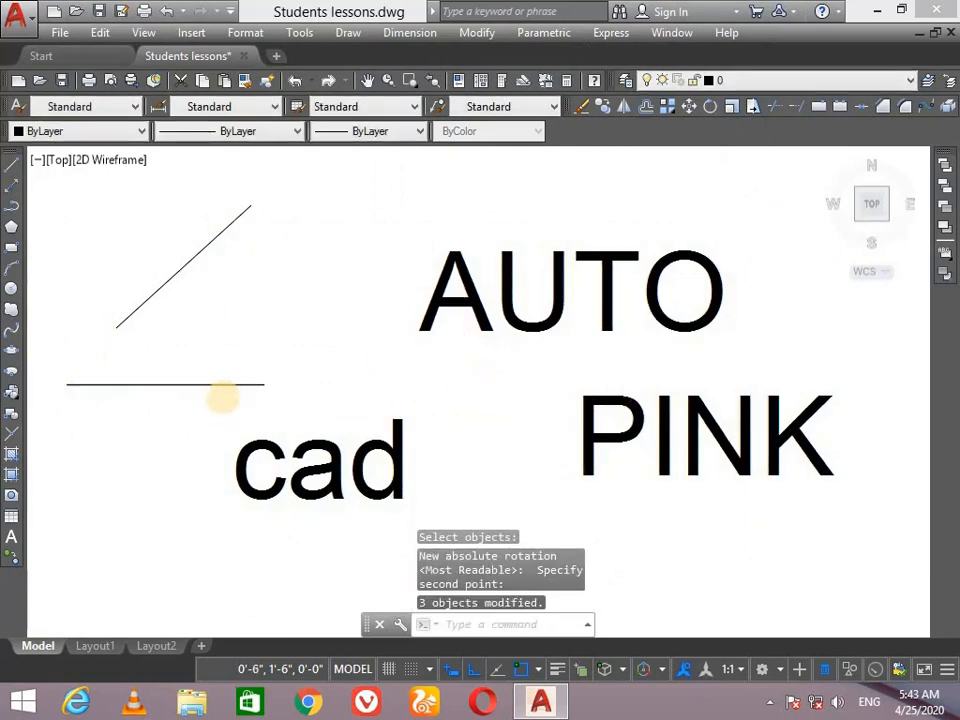
# Step: Erase the horizontal line and the sloped line, leaving only the three texts
pyautogui.click(230, 384)
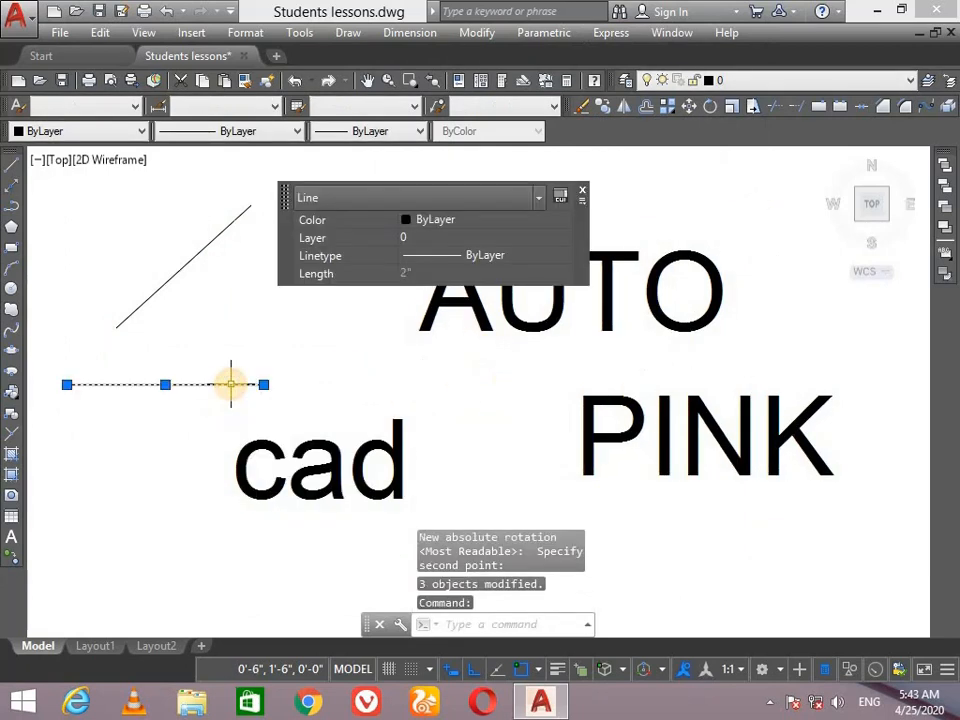
pyautogui.press('Delete')
pyautogui.click(225, 165)
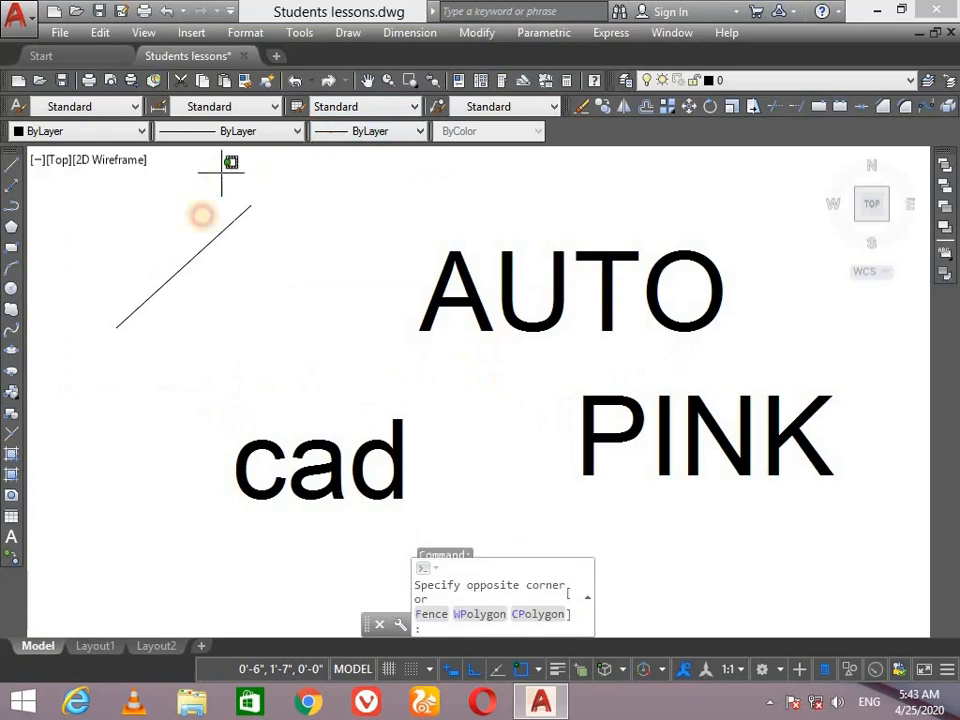
pyautogui.click(144, 324)
pyautogui.press('Delete')
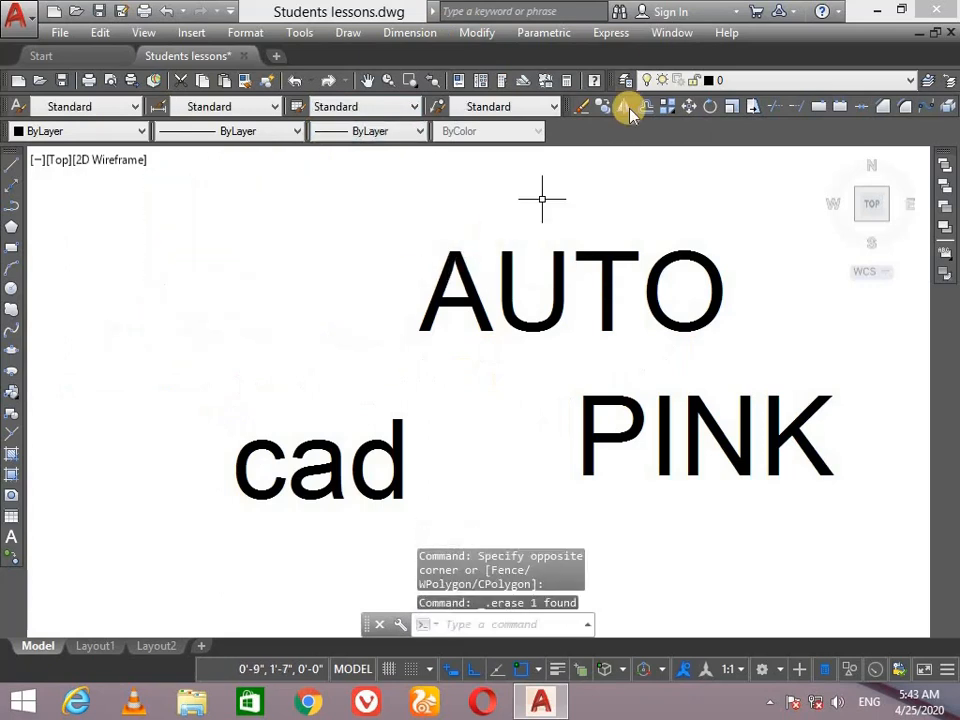
pyautogui.click(611, 32)
pyautogui.moveTo(625, 76)
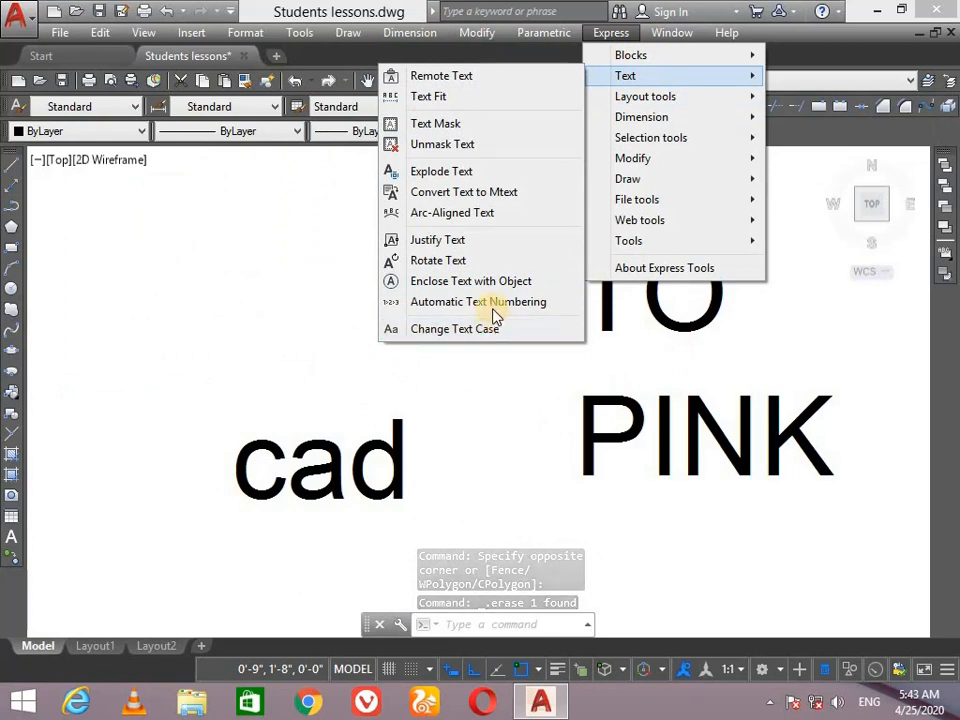
pyautogui.click(135, 408)
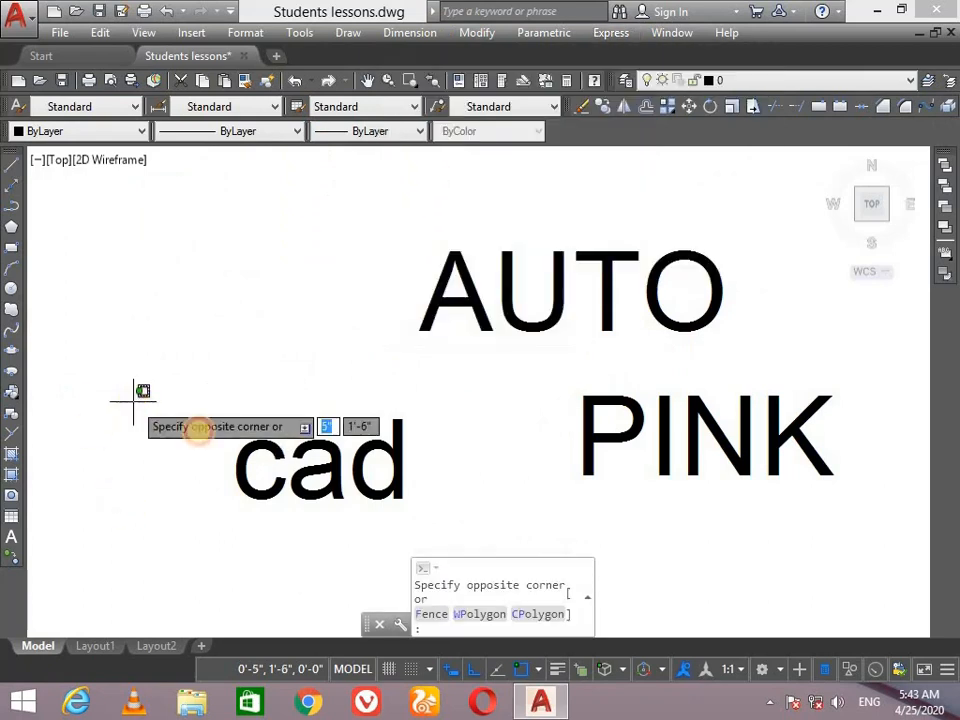
pyautogui.click(411, 401)
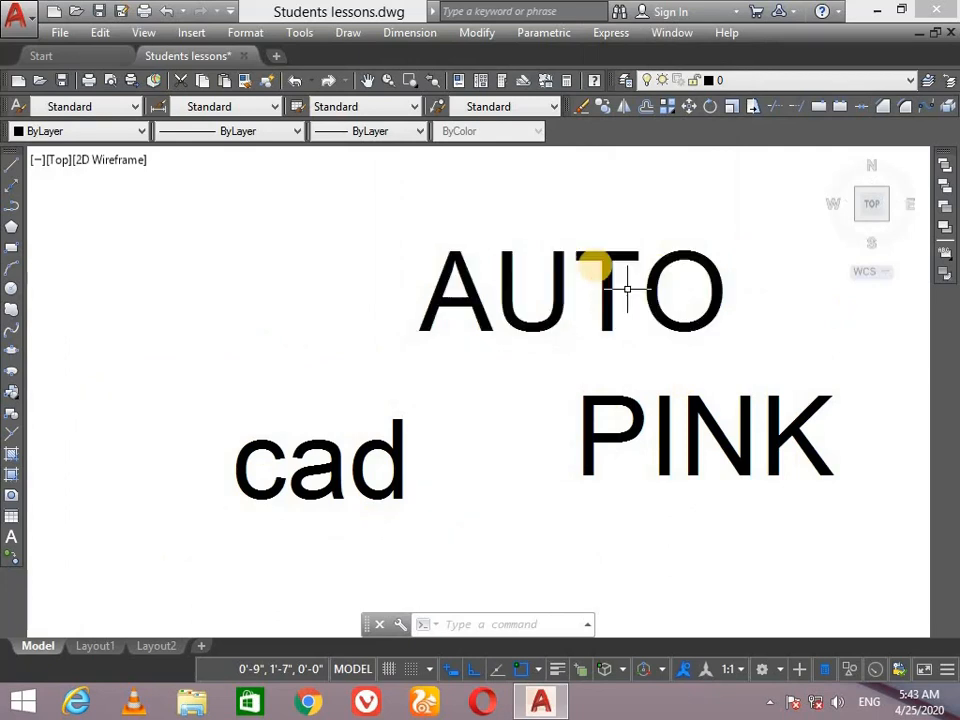
# Step: Enclose AUTO, cad and PINK in variable-size circles with Enclose Text with Object, using distance offset factor 0, and undo the circles
pyautogui.click(612, 33)
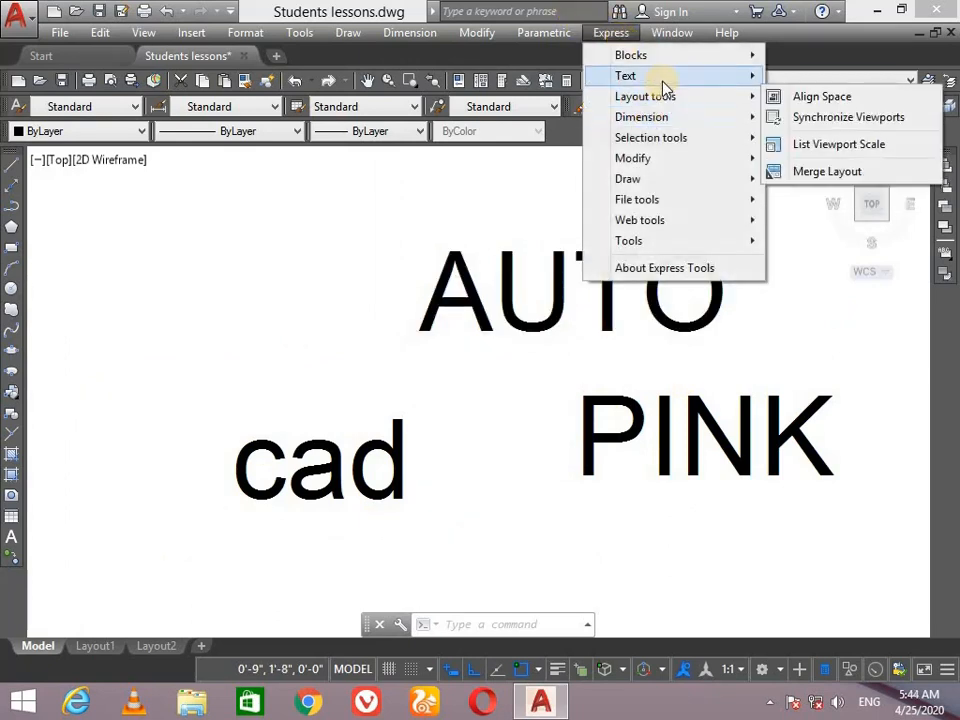
pyautogui.moveTo(608, 75)
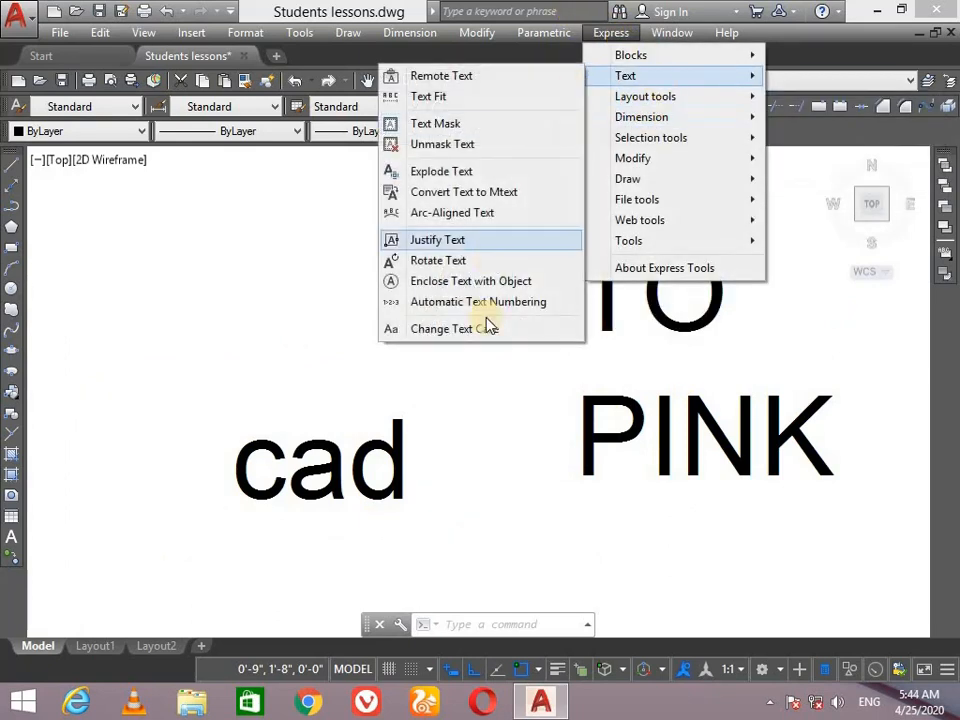
pyautogui.click(540, 283)
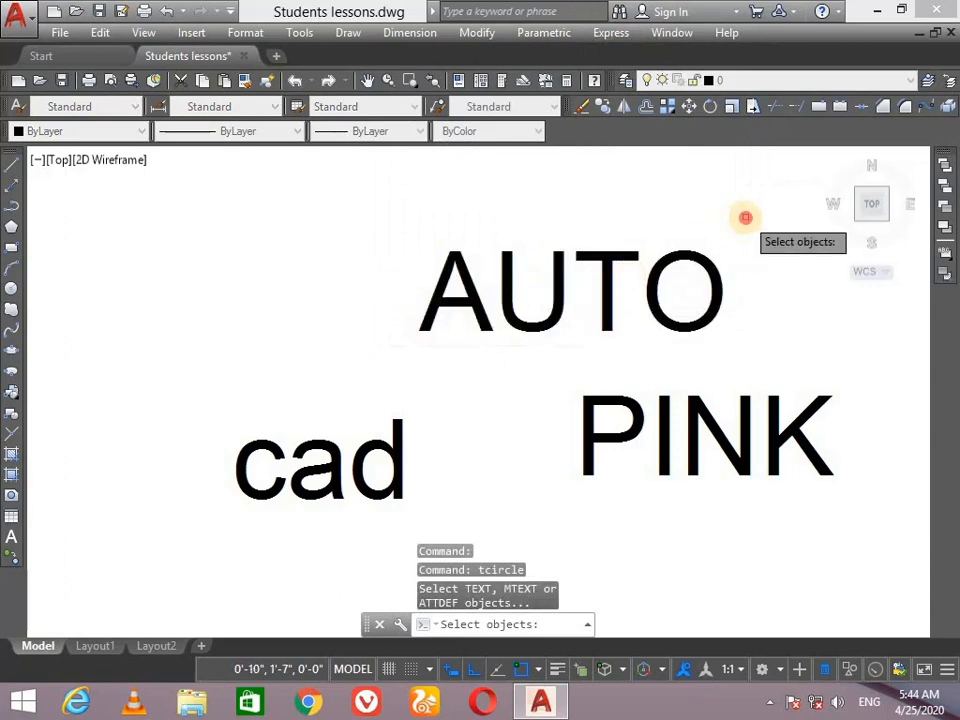
pyautogui.click(745, 217)
pyautogui.click(276, 548)
pyautogui.press('Return')
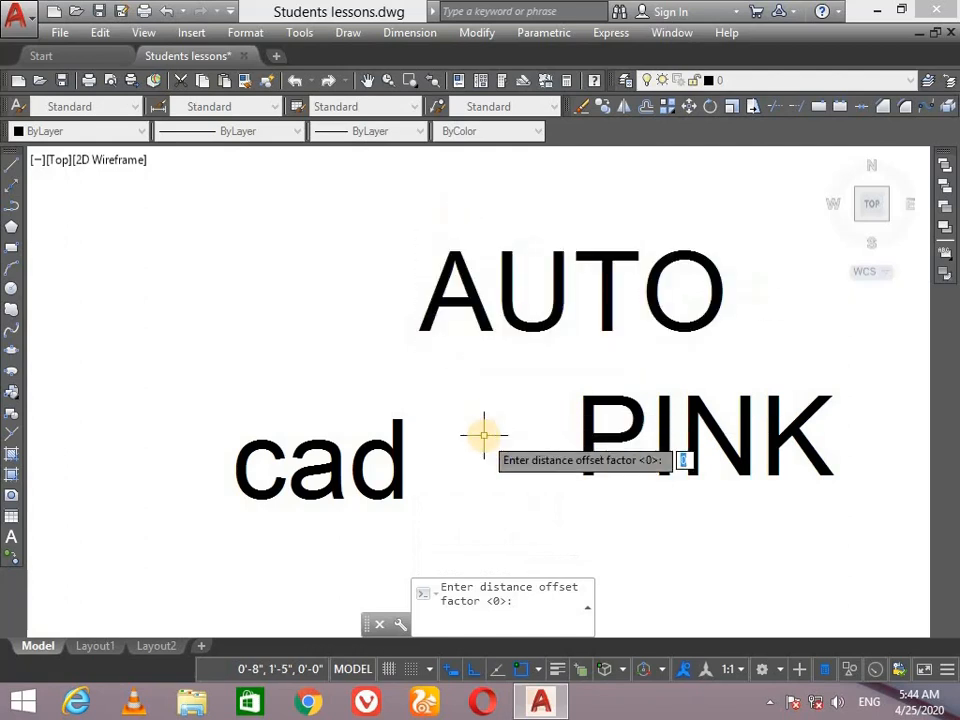
pyautogui.press('Return')
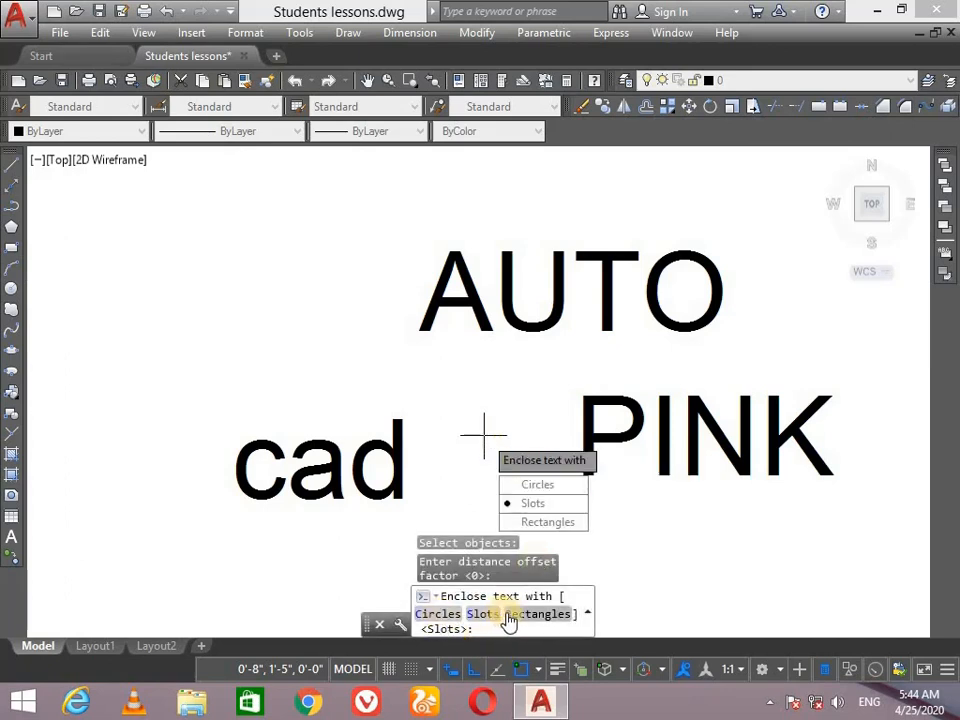
pyautogui.click(550, 486)
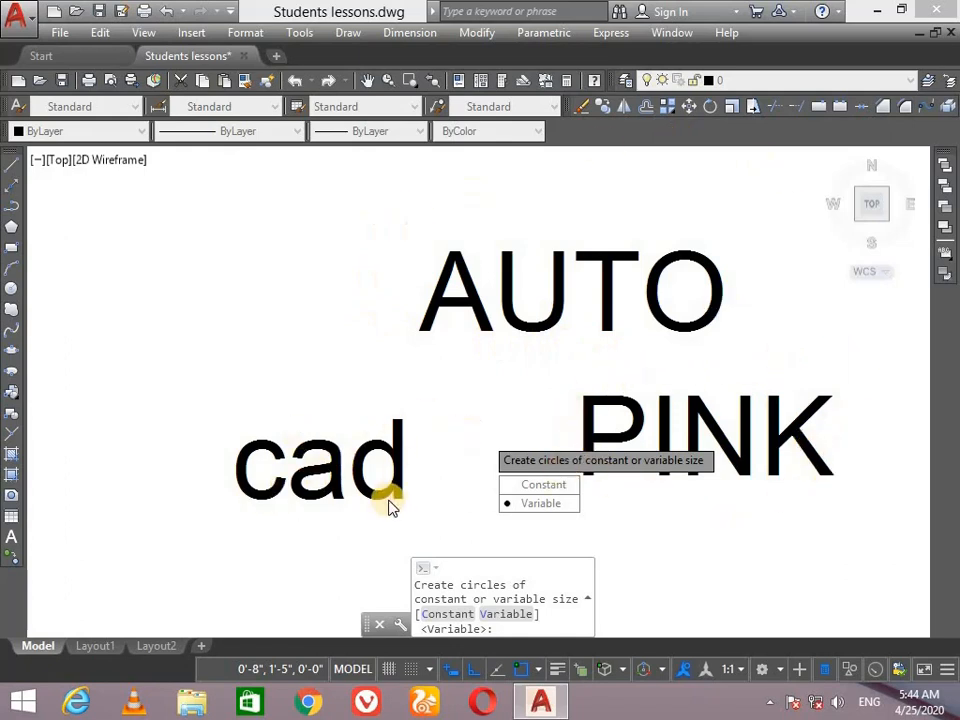
pyautogui.click(540, 506)
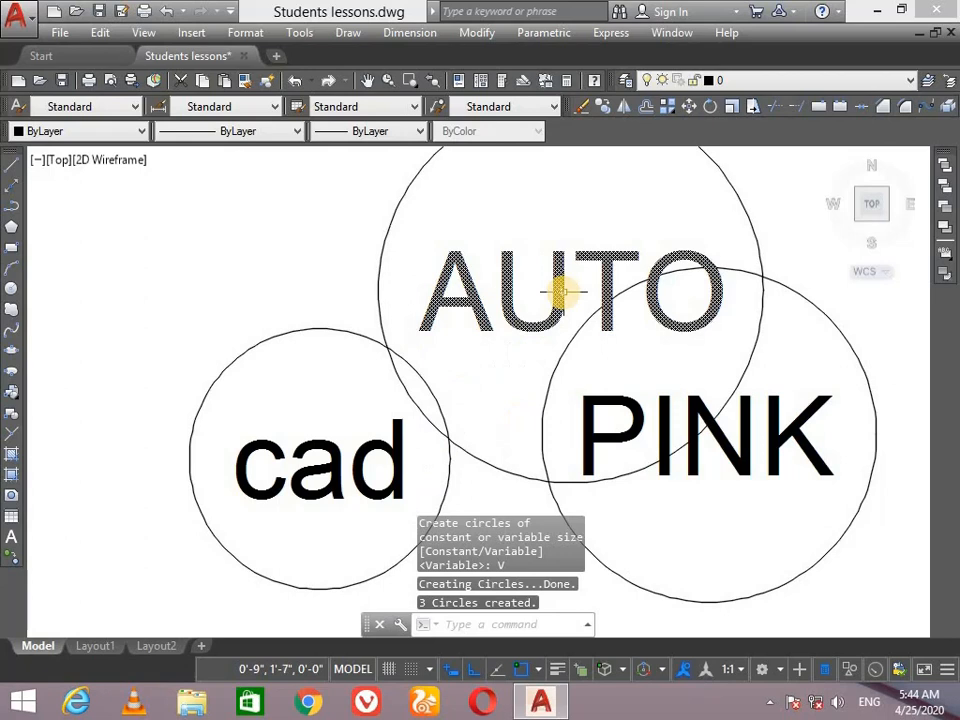
pyautogui.hotkey('ctrl', 'z')
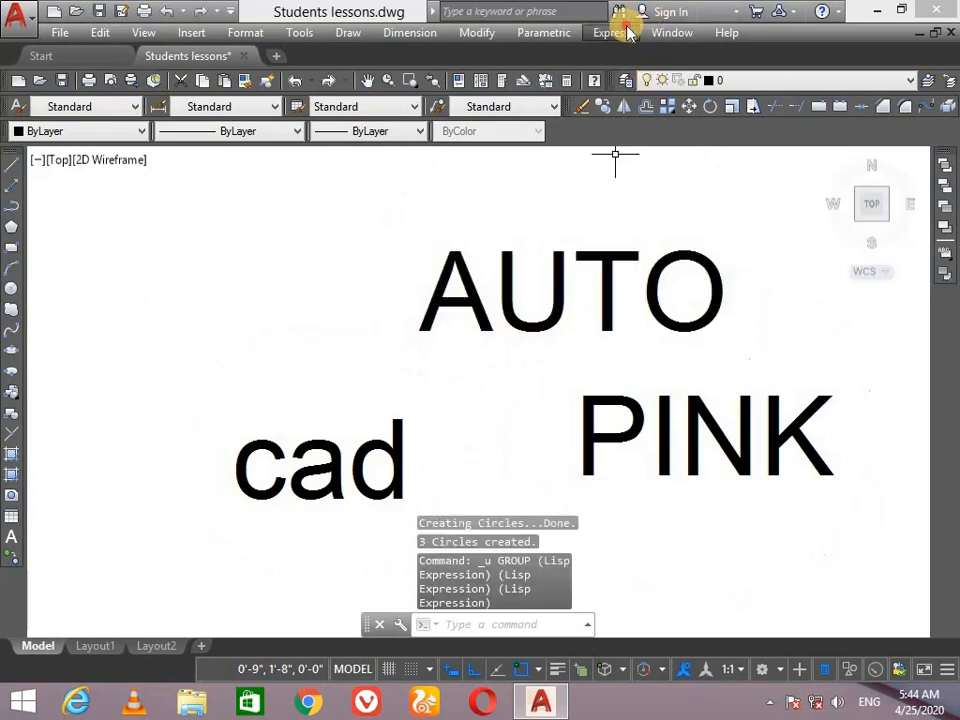
# Step: Enclose the three texts in variable-size slots with Enclose Text with Object, using distance offset factor 0
pyautogui.click(611, 32)
pyautogui.moveTo(632, 76)
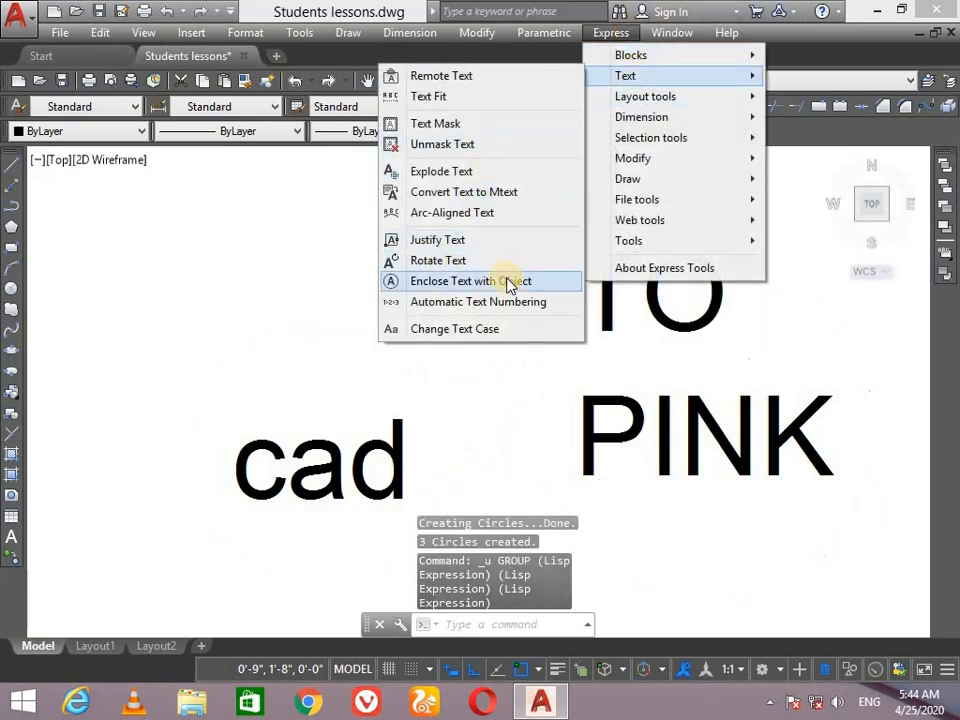
pyautogui.click(506, 281)
pyautogui.click(769, 207)
pyautogui.click(257, 514)
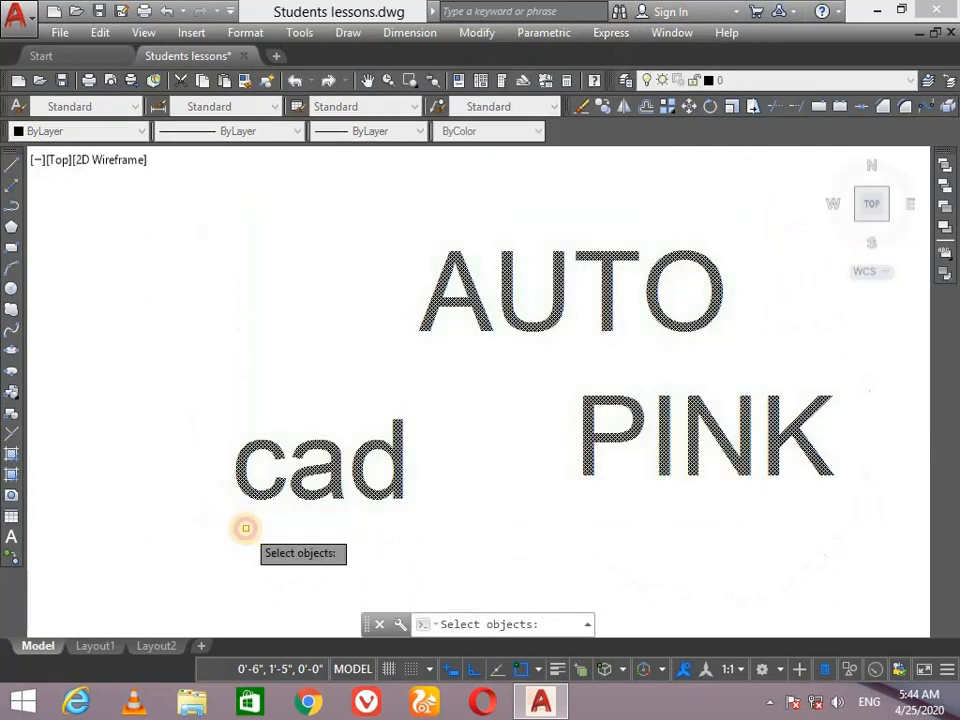
pyautogui.press('Return')
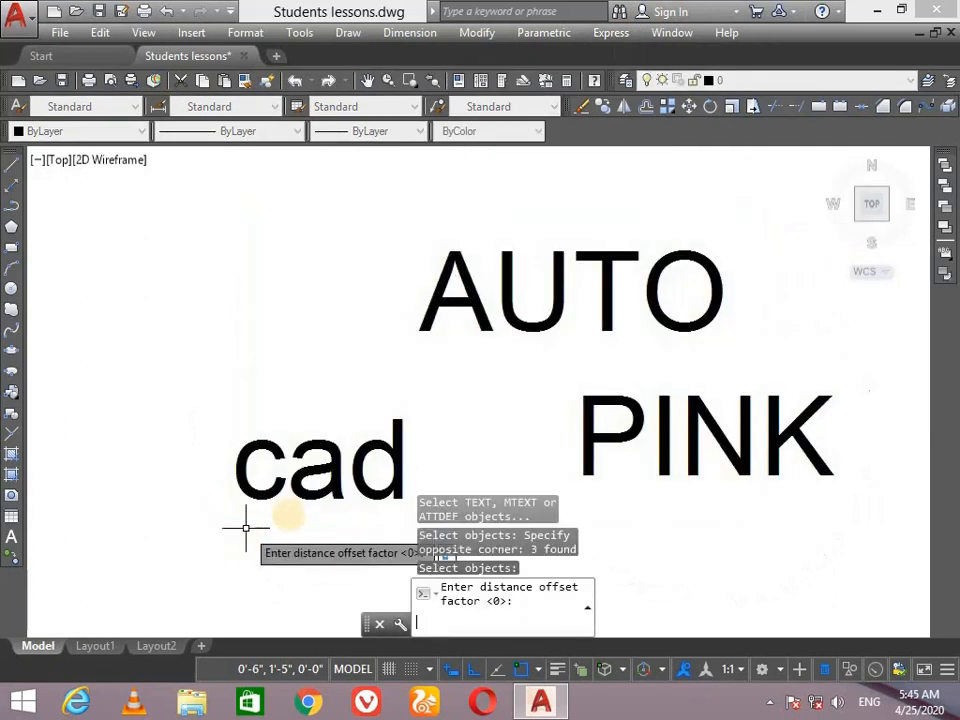
pyautogui.press('Return')
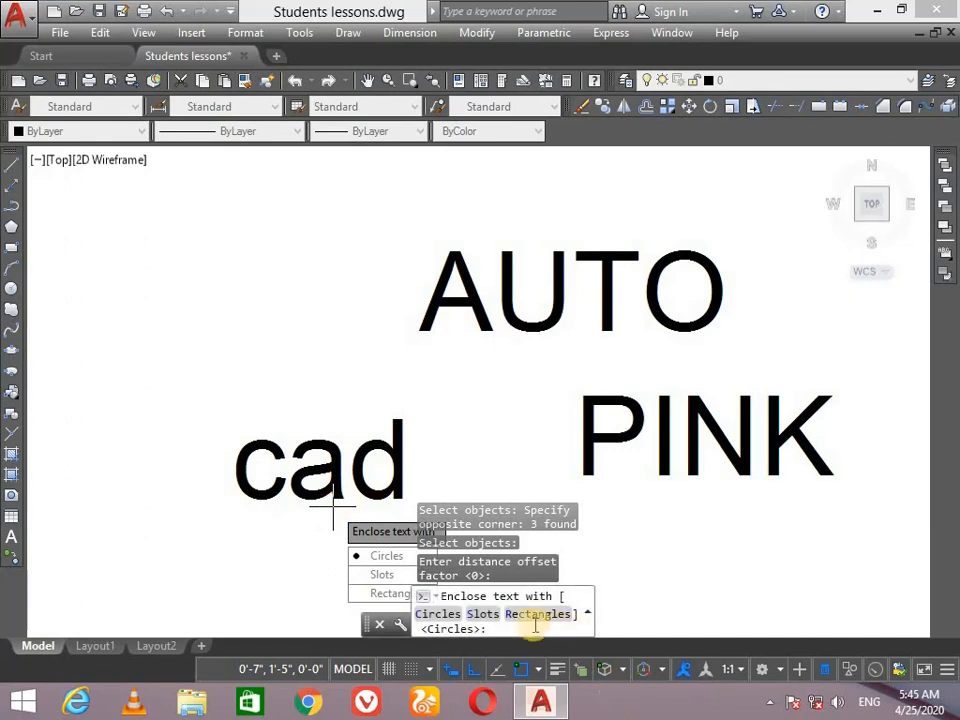
pyautogui.click(487, 614)
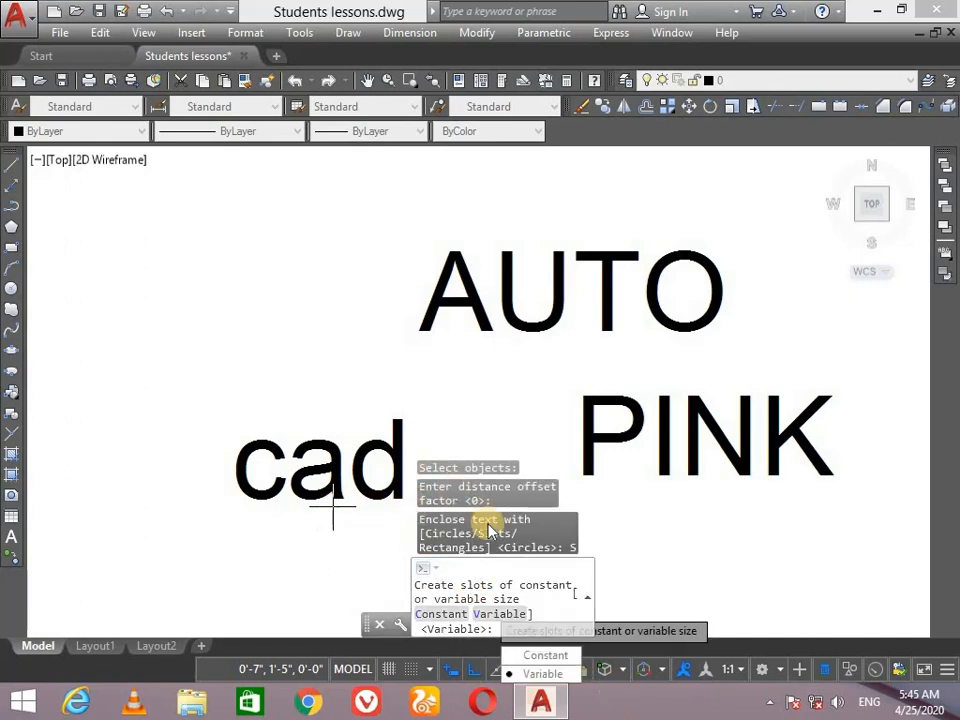
pyautogui.click(499, 614)
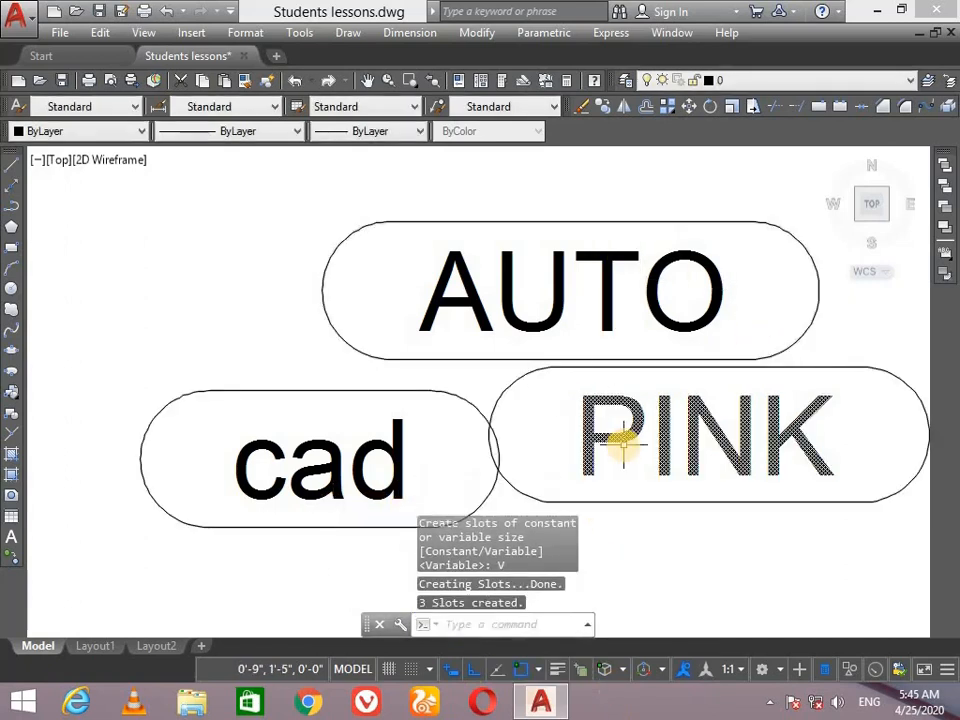
# Step: Inspect the slots around the three texts, clear the selection, and undo the view changes and the slots
pyautogui.scroll(-2, 620, 445)
pyautogui.scroll(2, 868, 392)
pyautogui.scroll(-4, 870, 385)
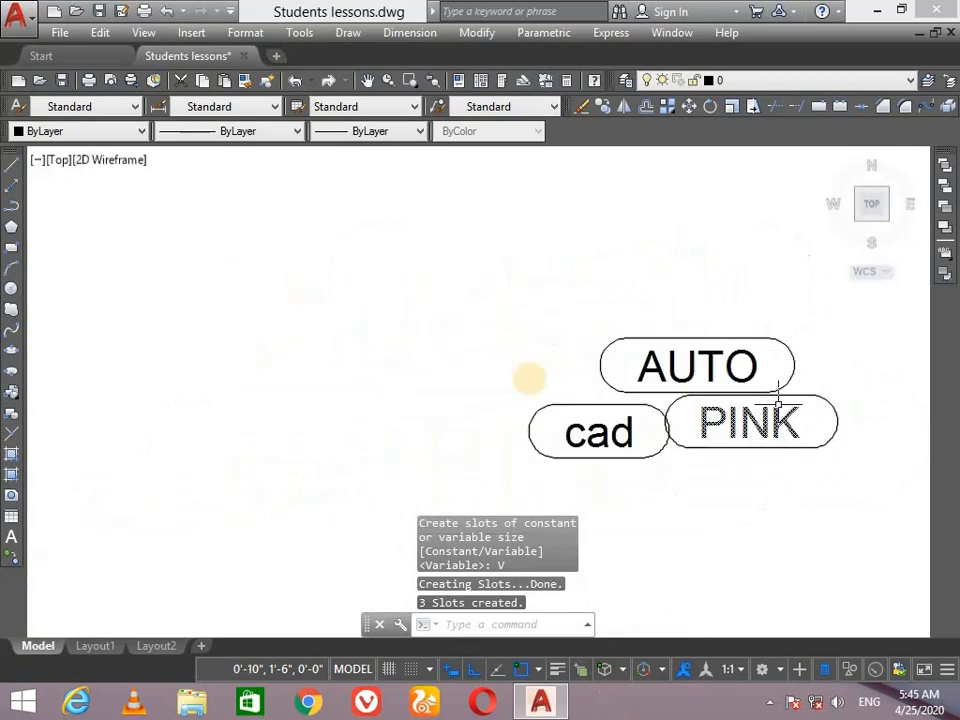
pyautogui.scroll(2, 855, 330)
pyautogui.moveTo(733, 407)
pyautogui.mouseDown(button='middle')
pyautogui.moveTo(598, 292)
pyautogui.moveTo(595, 338)
pyautogui.mouseUp(button='middle')
pyautogui.scroll(2, 595, 335)
pyautogui.scroll(-2, 596, 332)
pyautogui.click(787, 240)
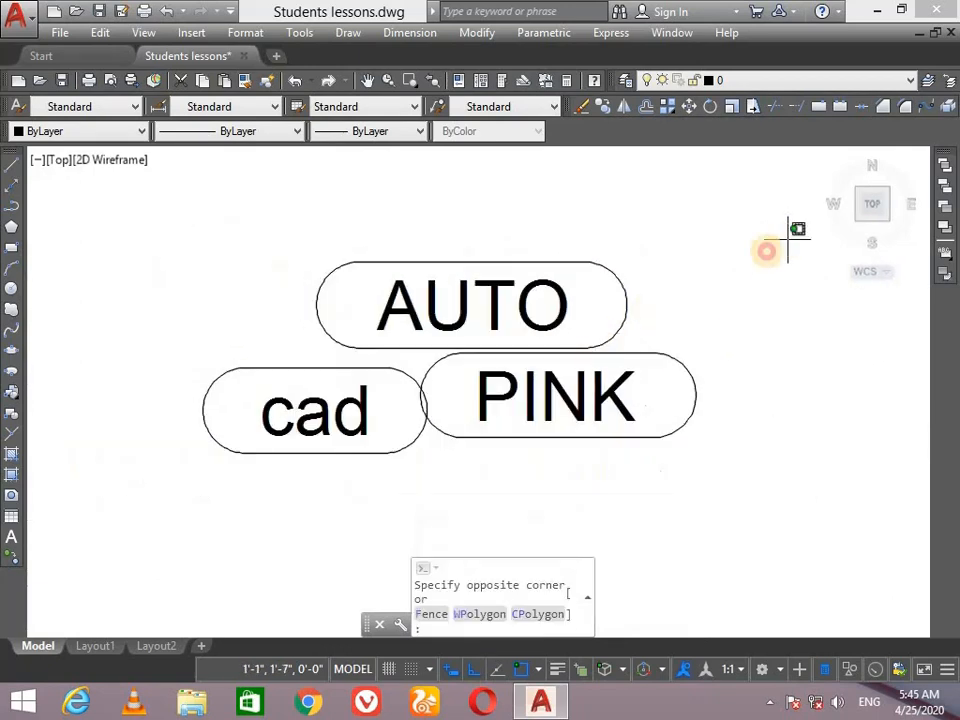
pyautogui.click(72, 576)
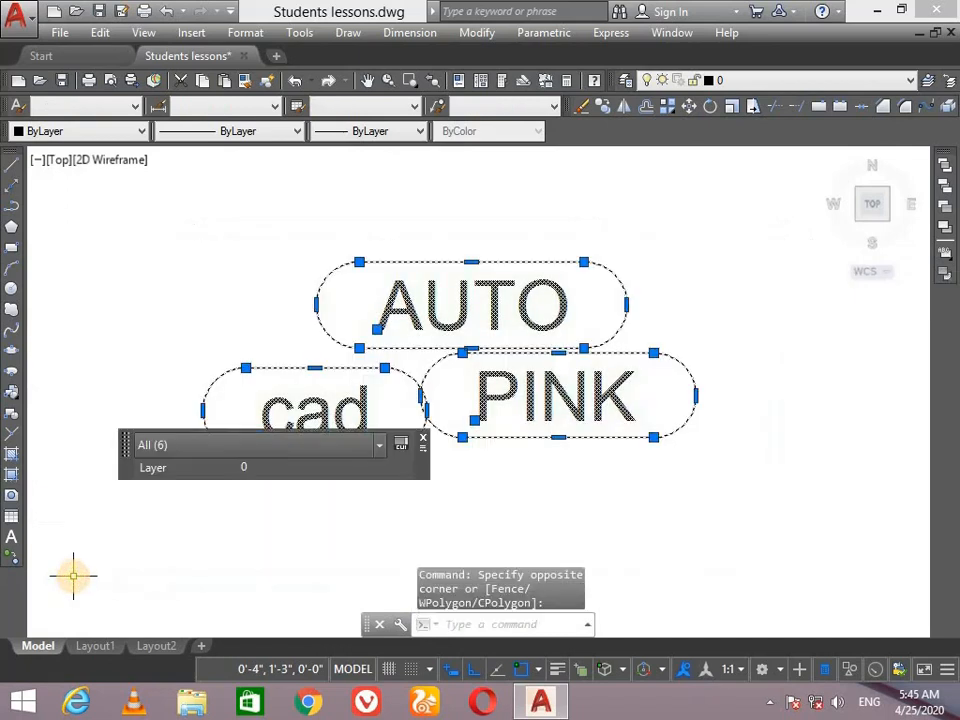
pyautogui.press('Escape')
pyautogui.hotkey('ctrl', 'z')
pyautogui.hotkey('ctrl', 'z')
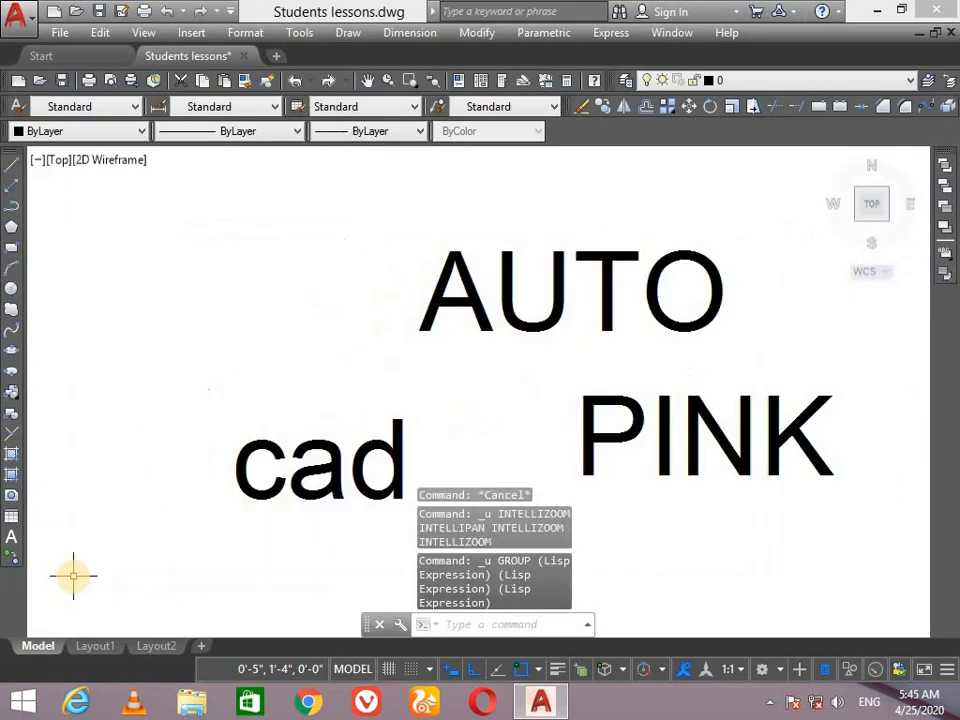
pyautogui.click(608, 32)
pyautogui.moveTo(640, 76)
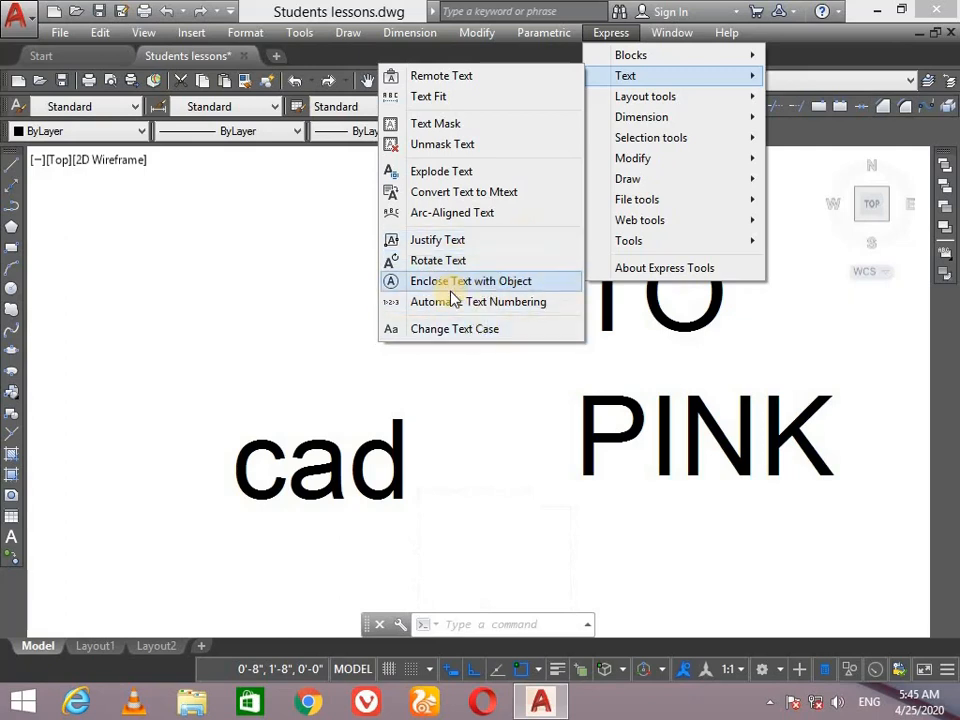
pyautogui.click(355, 379)
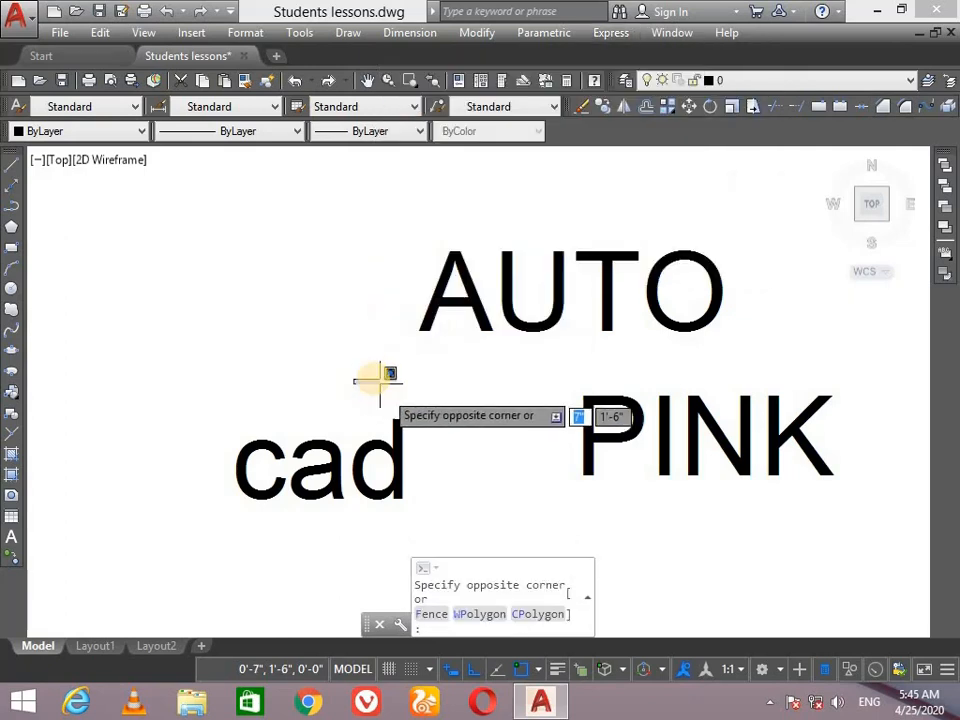
pyautogui.click(373, 378)
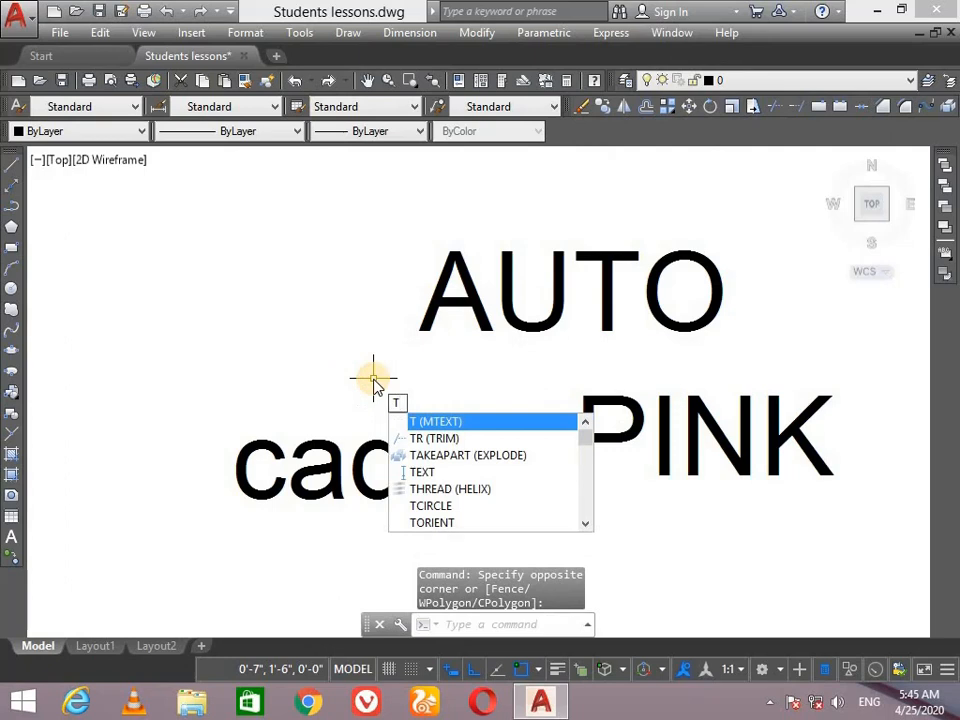
pyautogui.press('Down')
pyautogui.press('Down')
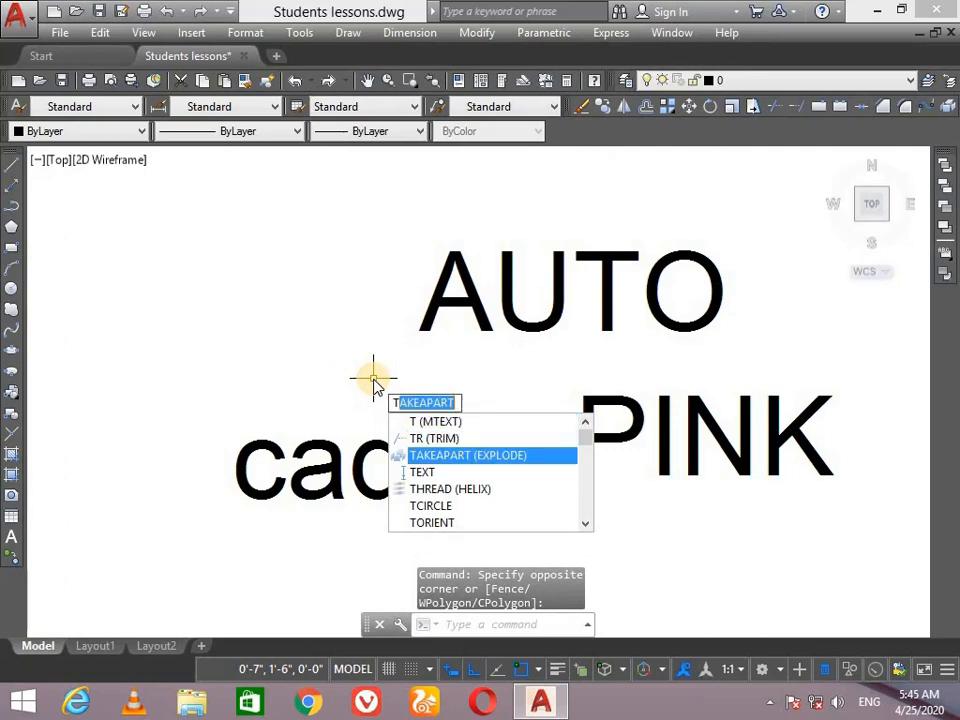
pyautogui.press('Down')
pyautogui.press('Down')
pyautogui.press('Down')
pyautogui.press('Up')
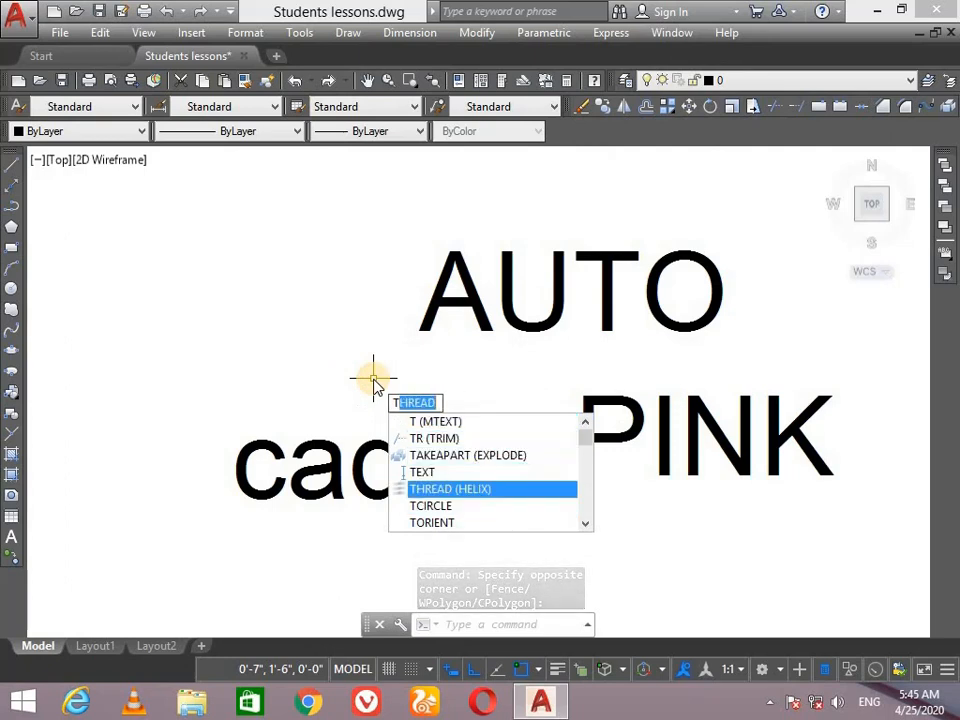
pyautogui.press('Down')
pyautogui.click(403, 284)
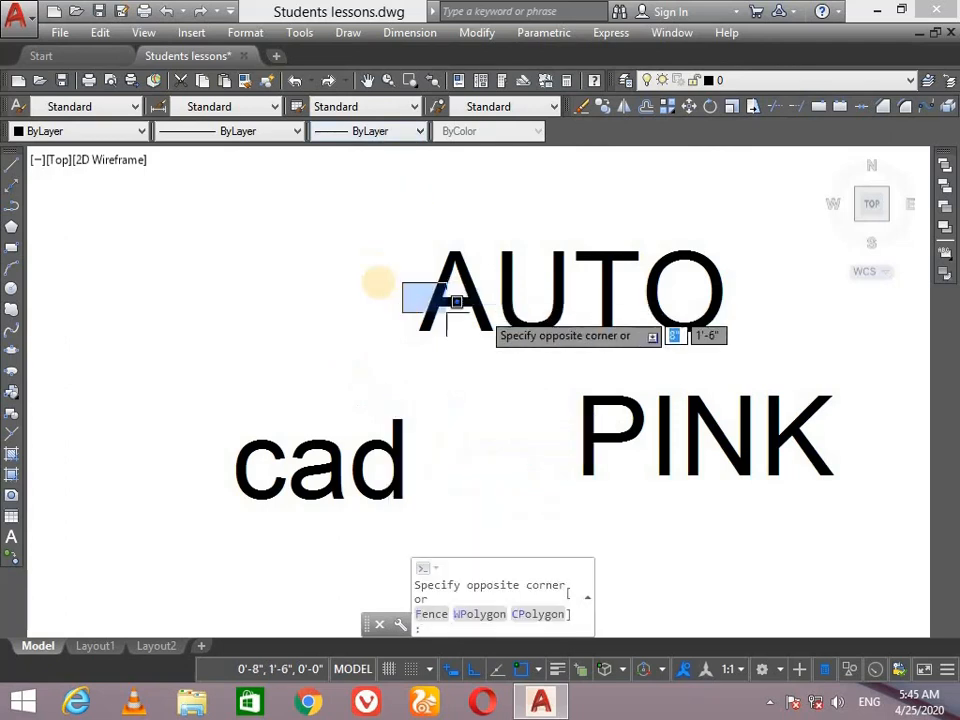
pyautogui.click(379, 280)
pyautogui.click(556, 38)
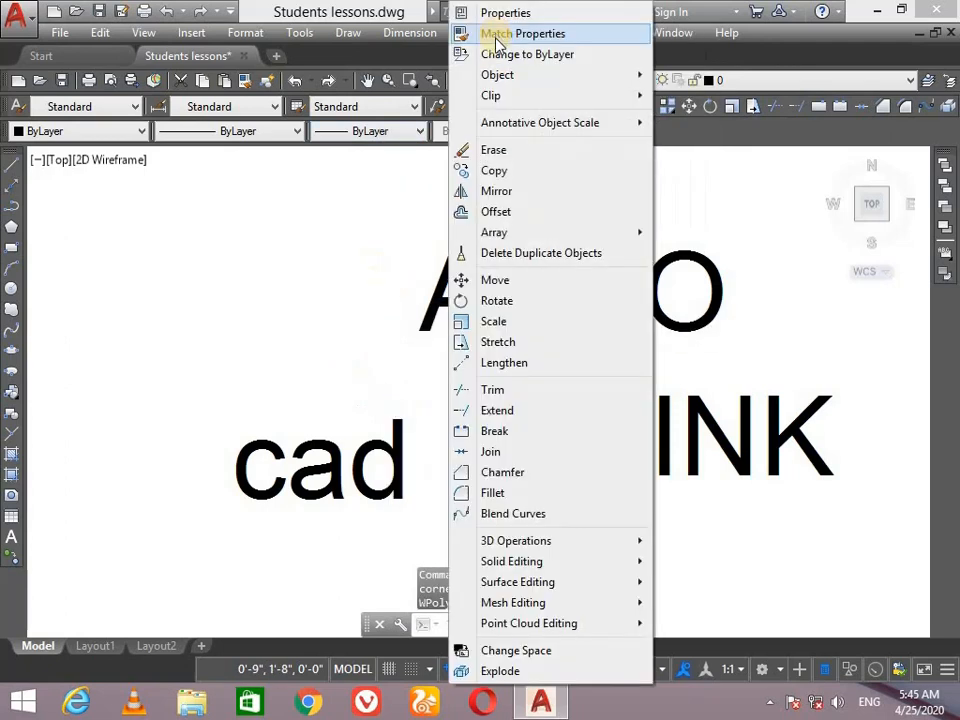
pyautogui.moveTo(710, 38)
pyautogui.click(624, 38)
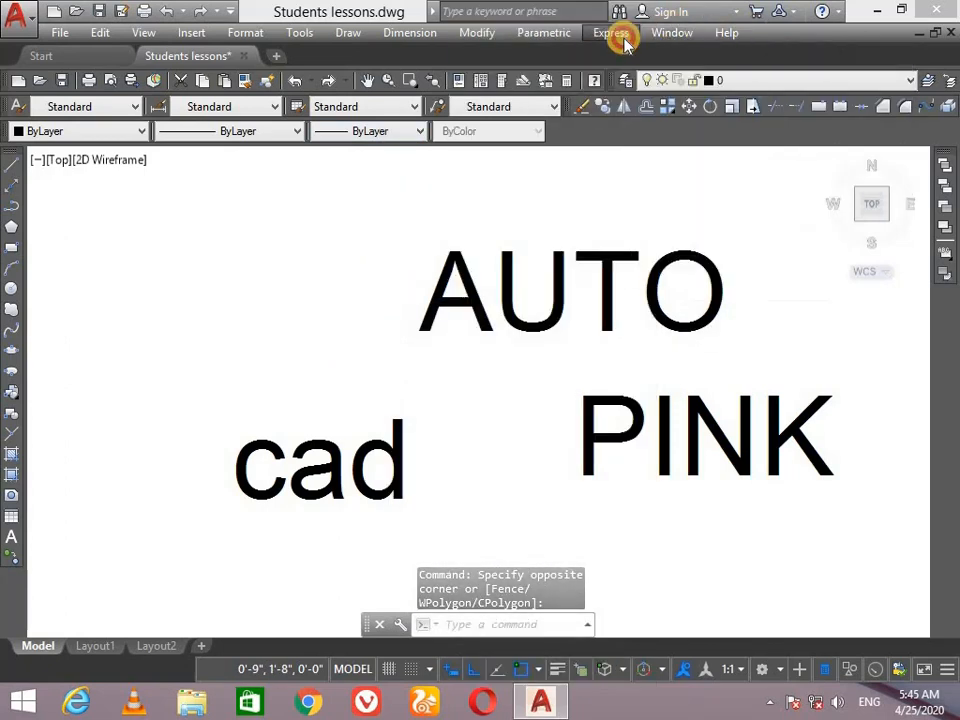
# Step: Convert the single-line text cad to multiline text with Convert Text to Mtext
pyautogui.click(601, 37)
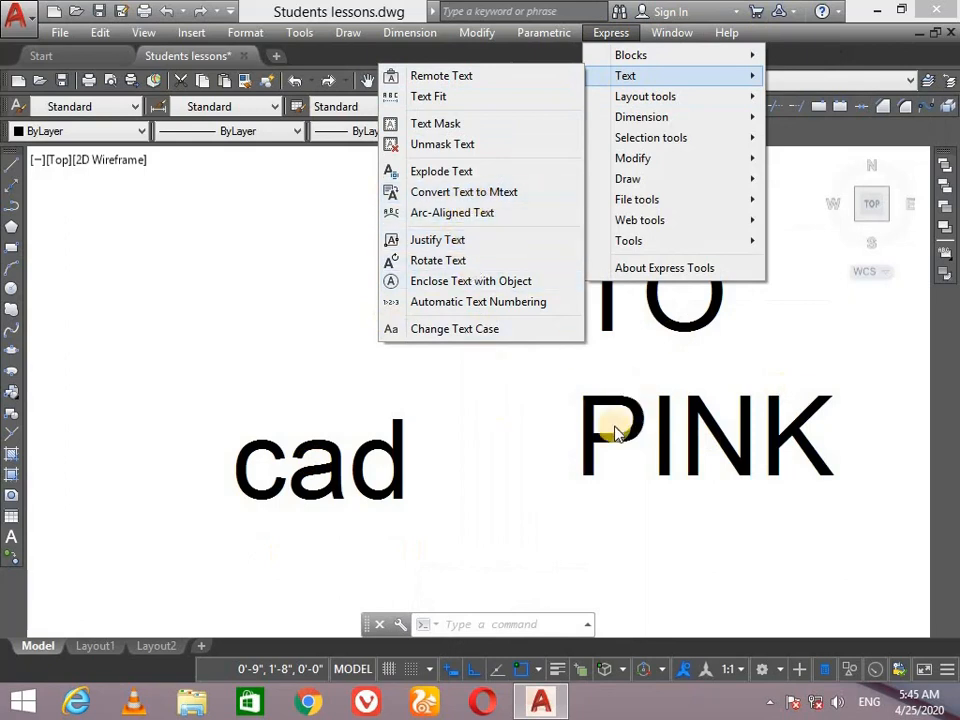
pyautogui.click(510, 192)
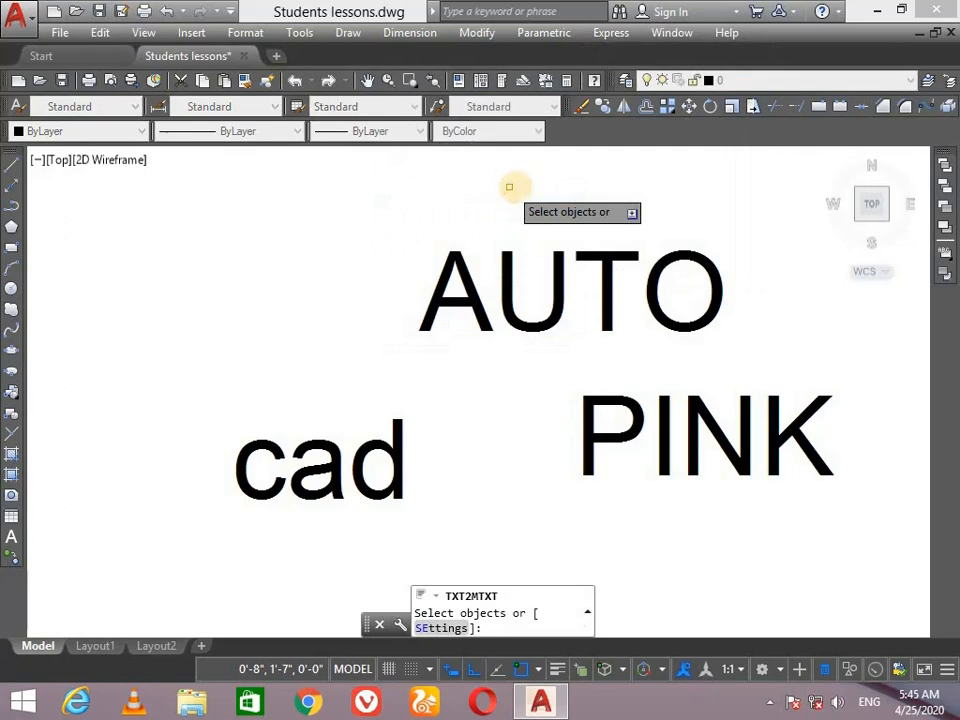
pyautogui.click(452, 381)
pyautogui.click(222, 552)
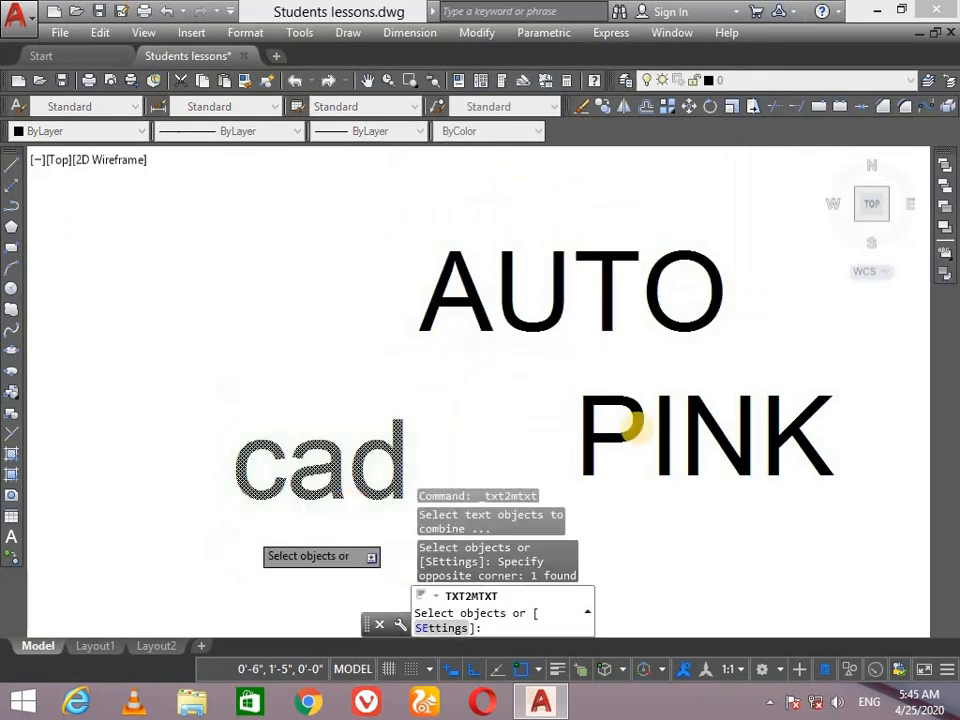
pyautogui.click(838, 327)
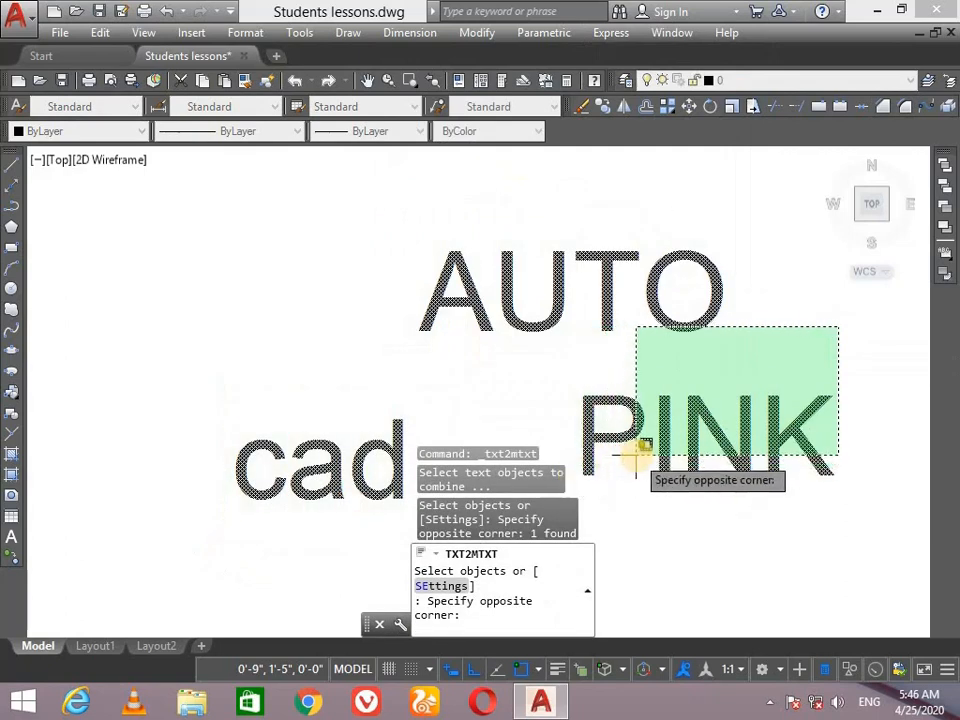
pyautogui.click(710, 430)
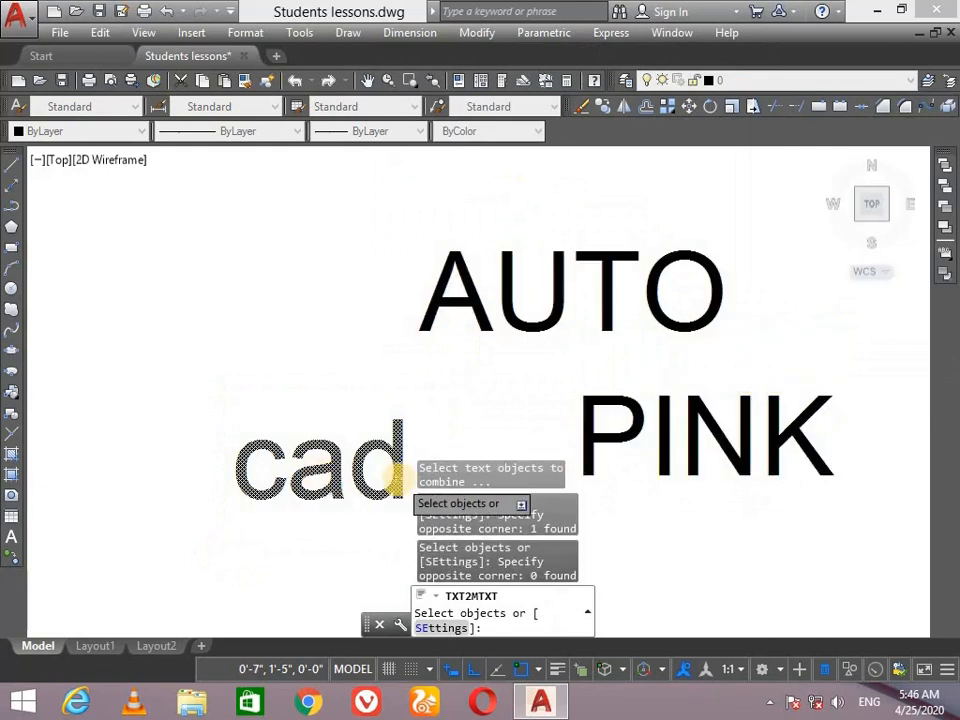
pyautogui.press('Return')
# Step: Open the converted cad text in the multiline text editor to check its object type, and close it without changes
pyautogui.click(399, 465)
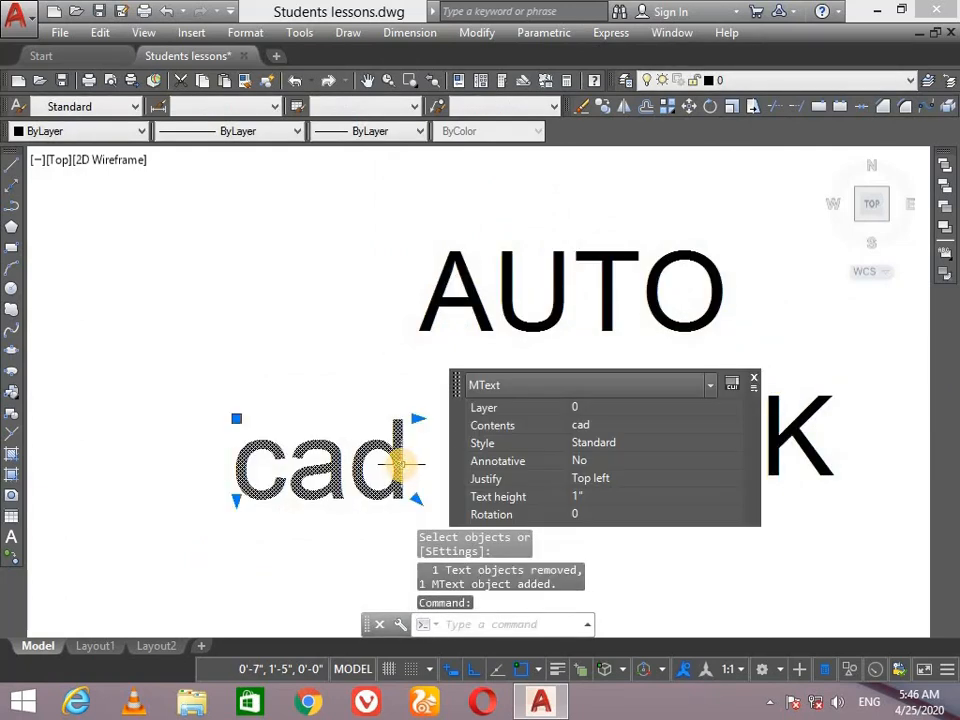
pyautogui.doubleClick(398, 432)
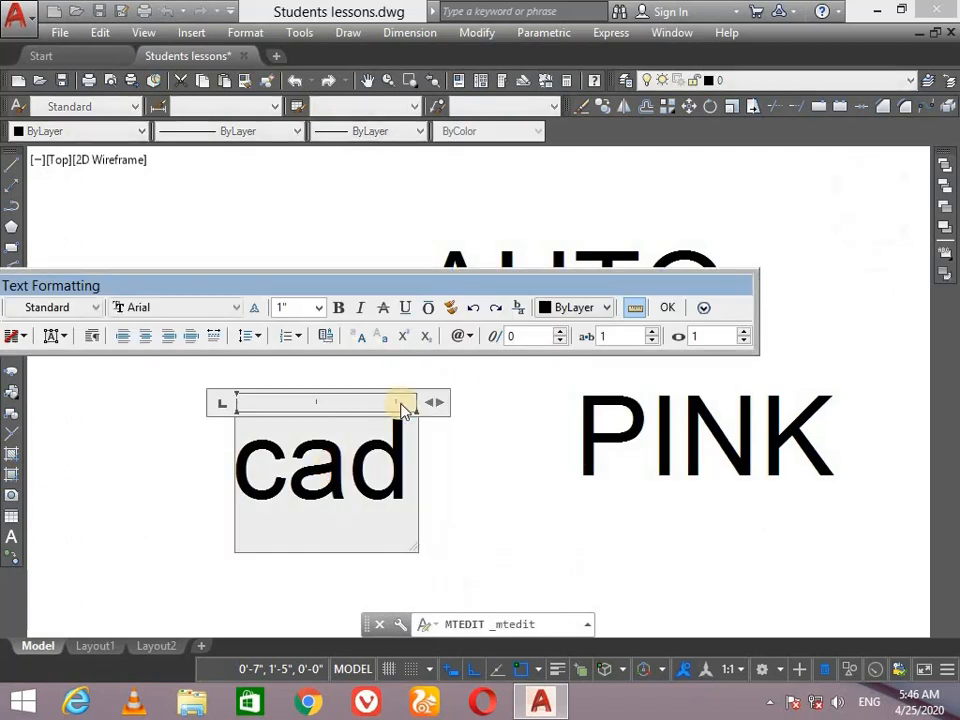
pyautogui.click(505, 437)
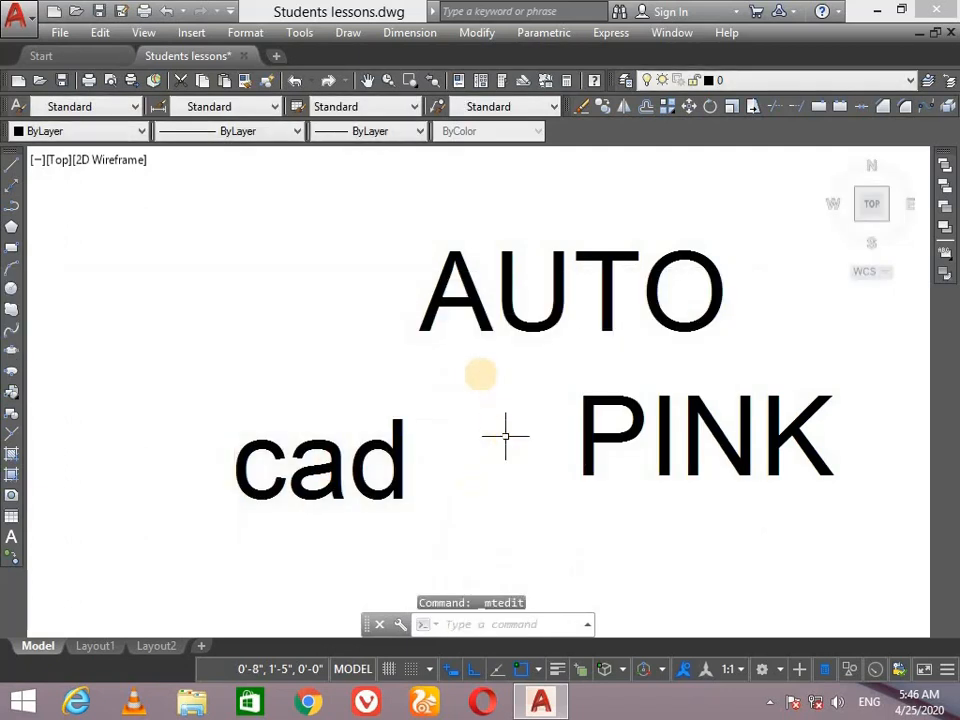
# Step: Open the AUTO text for editing to compare it with the multiline text, and leave the text edit command without changes
pyautogui.click(510, 283)
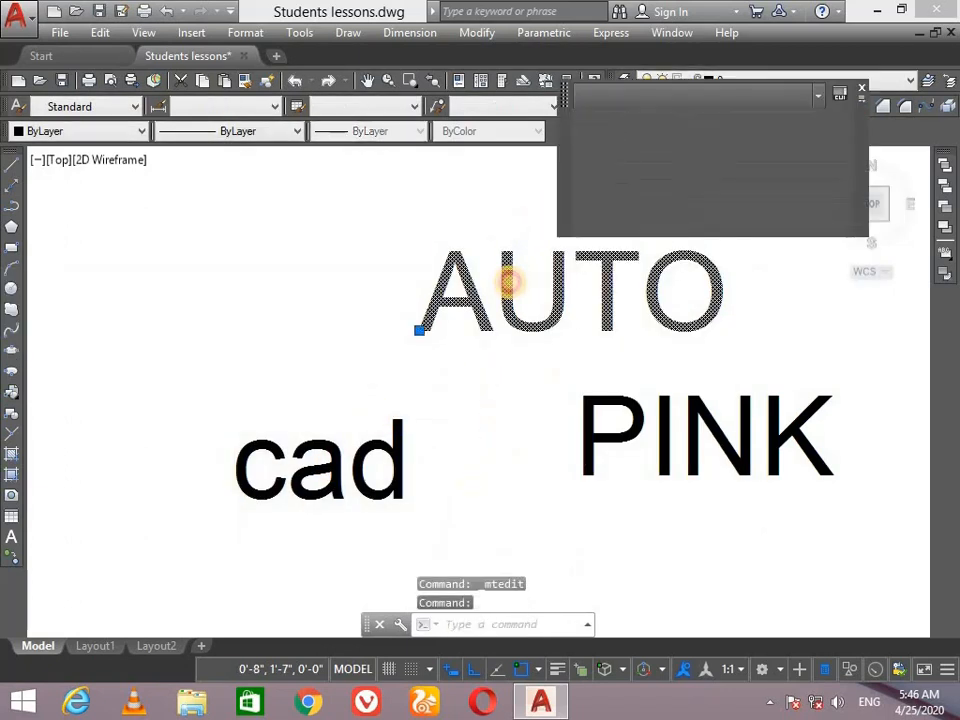
pyautogui.doubleClick(510, 283)
pyautogui.click(534, 435)
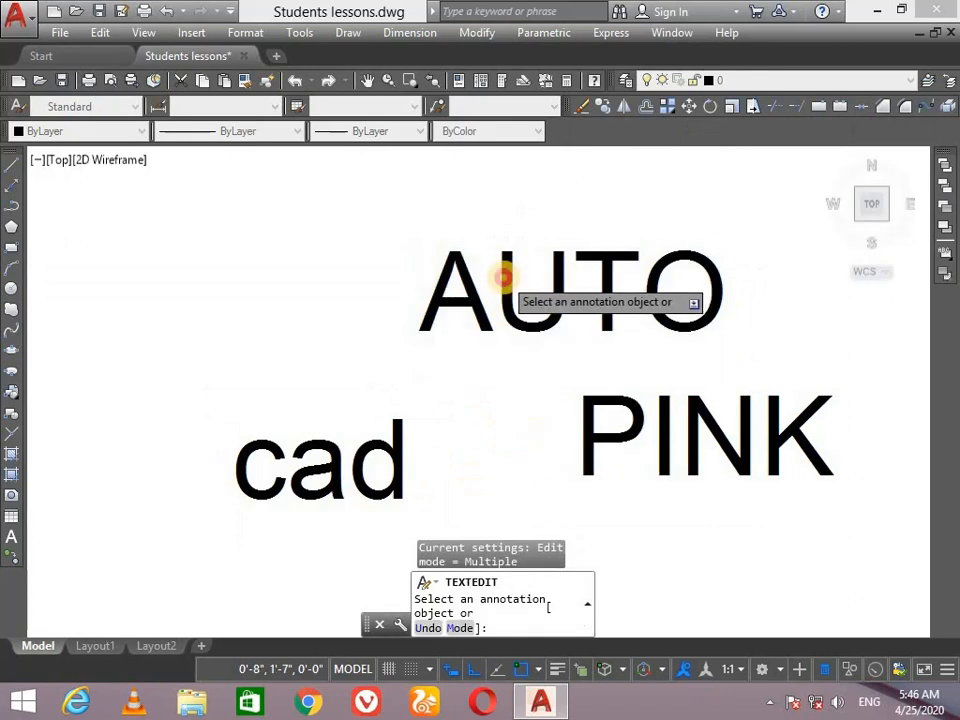
pyautogui.click(505, 276)
pyautogui.click(437, 422)
pyautogui.press('Escape')
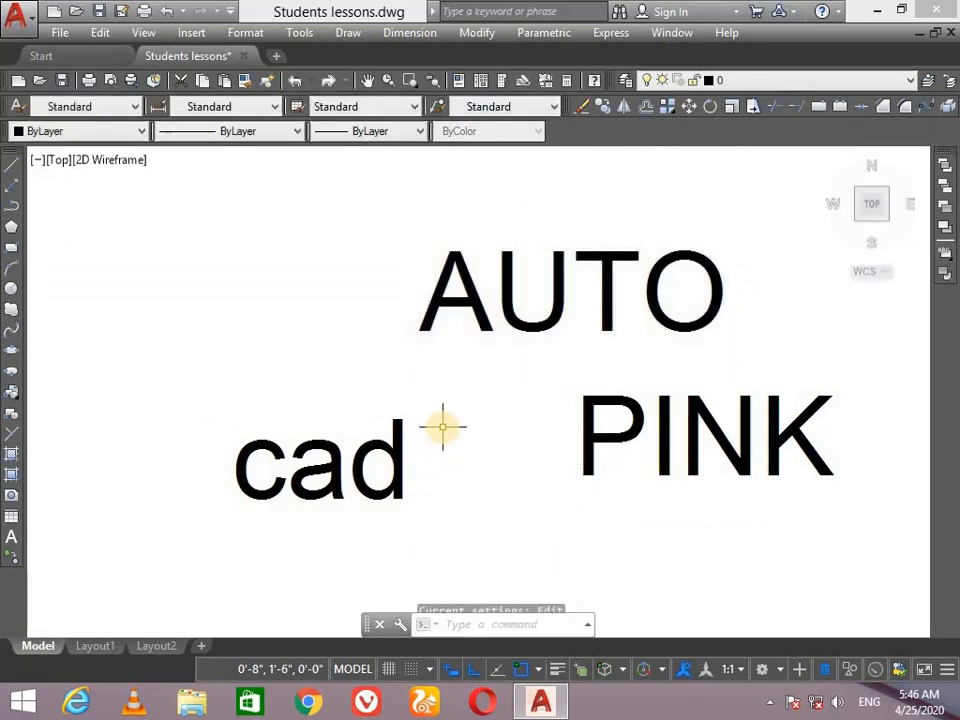
# Step: Convert the AUTO text to multiline text with Convert Text to Mtext and check it in the multiline text editor
pyautogui.click(605, 34)
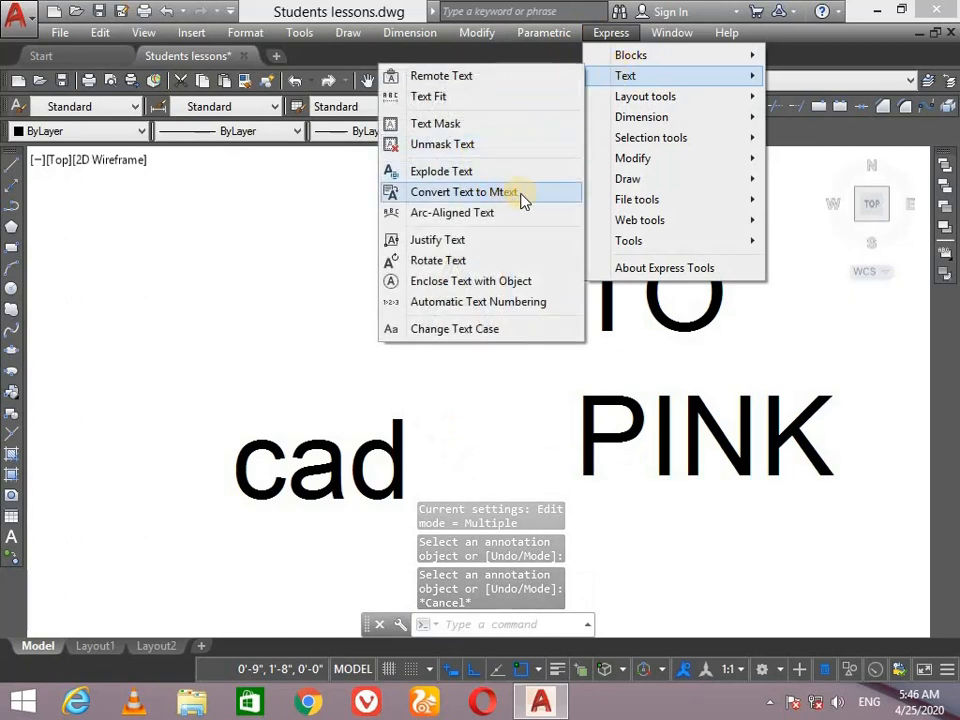
pyautogui.click(523, 195)
pyautogui.click(734, 207)
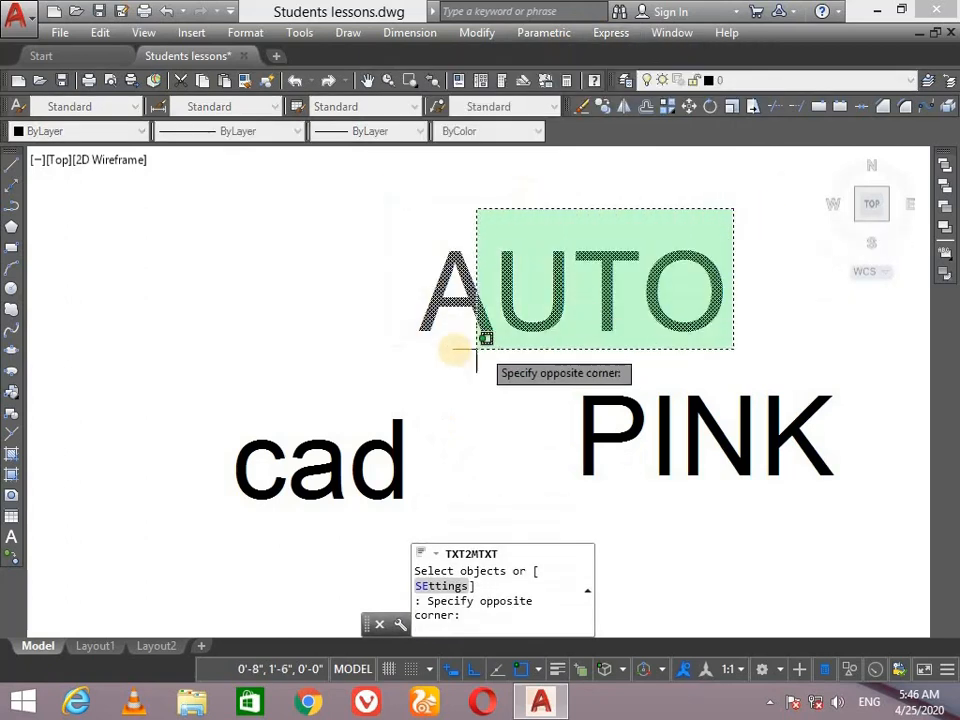
pyautogui.click(430, 352)
pyautogui.press('Return')
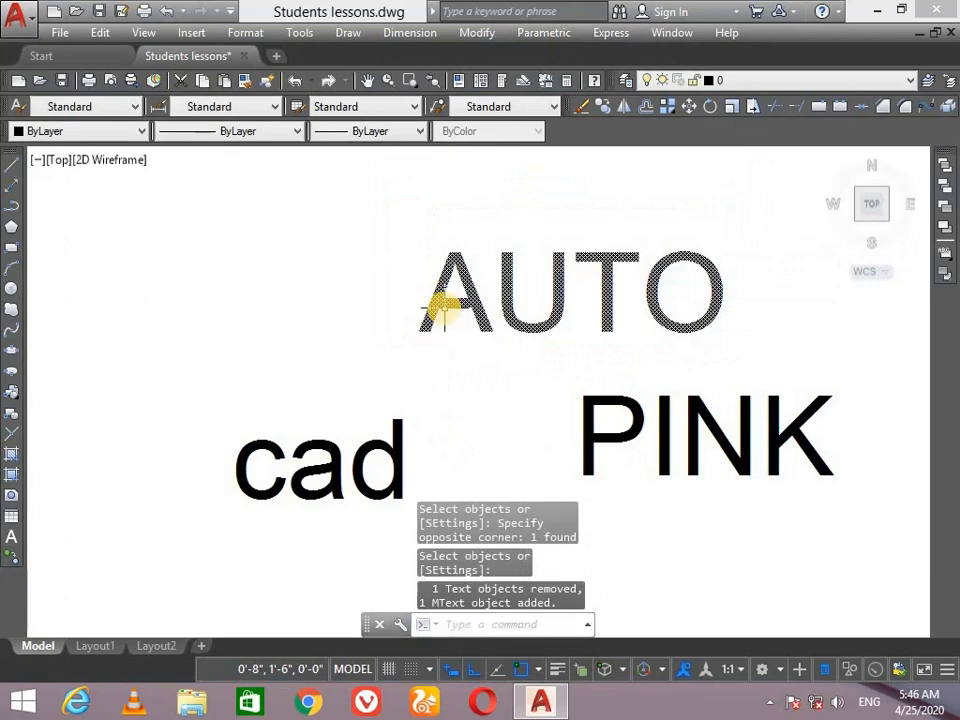
pyautogui.doubleClick(439, 305)
pyautogui.click(530, 410)
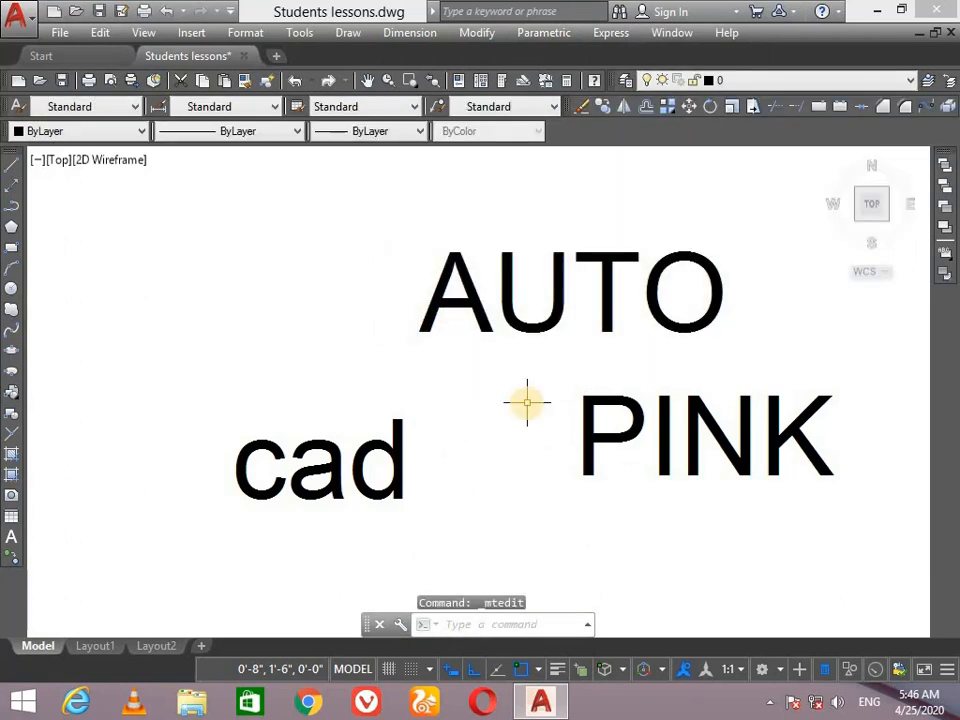
pyautogui.click(604, 33)
pyautogui.moveTo(649, 78)
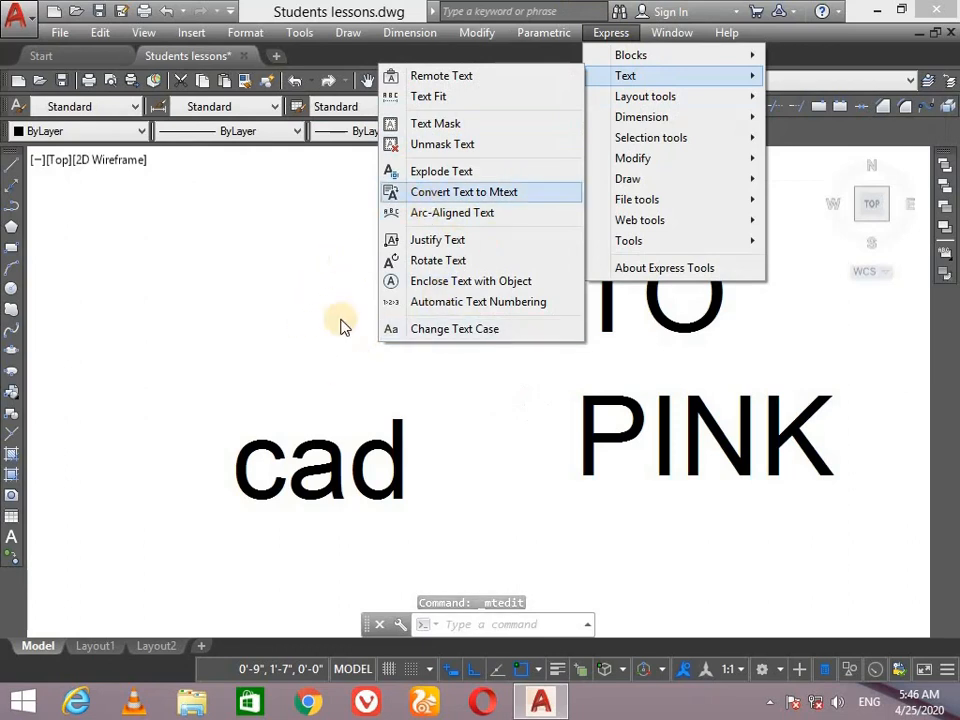
pyautogui.click(279, 382)
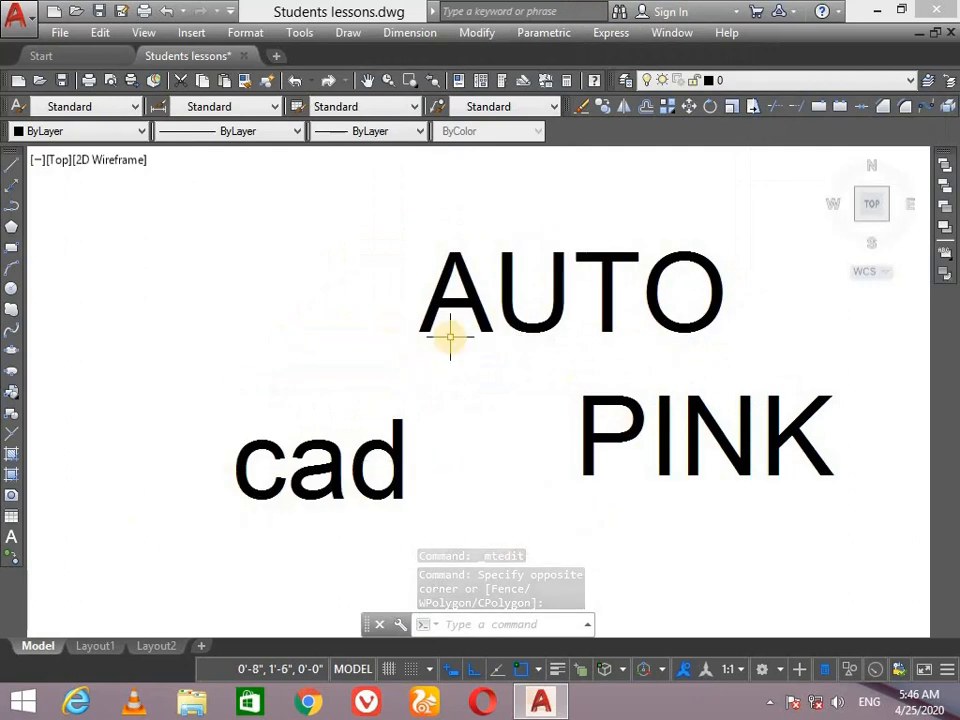
pyautogui.click(543, 33)
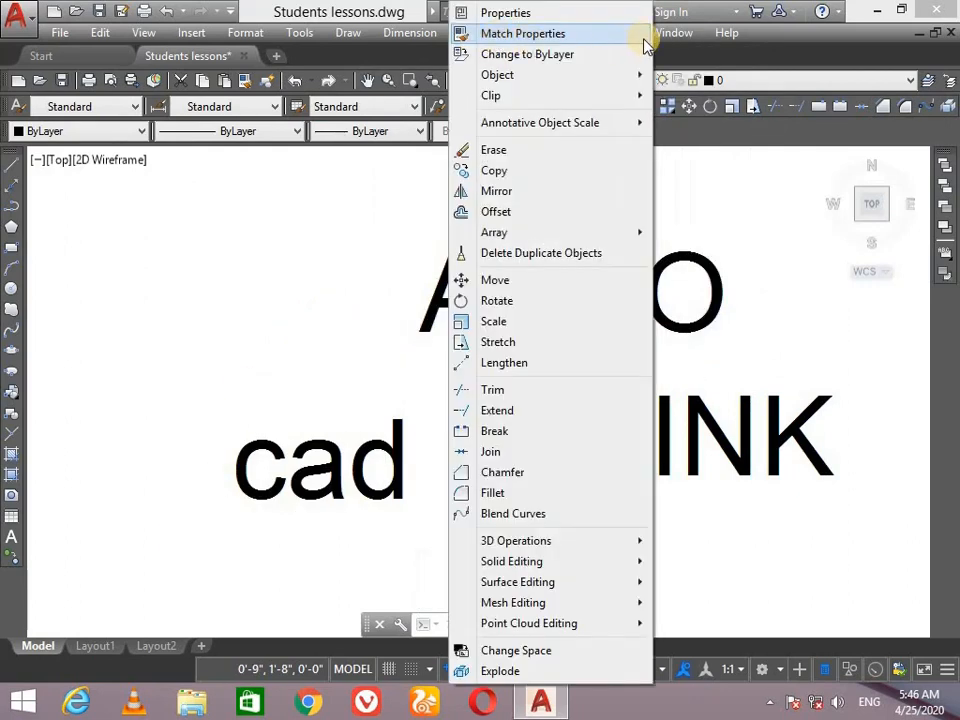
pyautogui.click(820, 35)
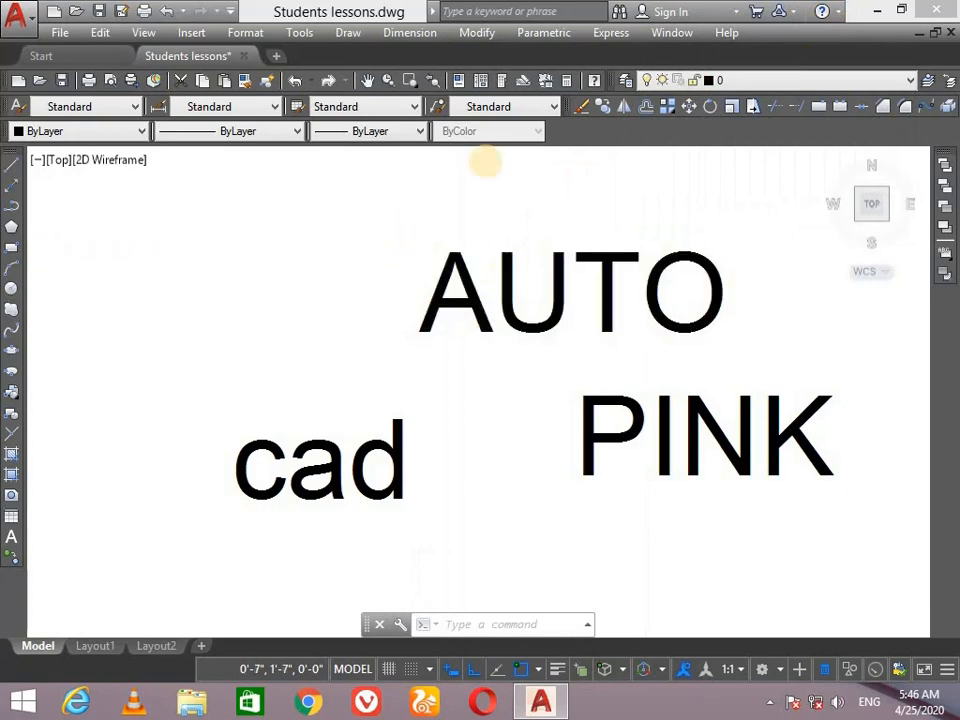
# Step: Explode the AUTO text into outline geometry with Explode Text
pyautogui.click(610, 33)
pyautogui.moveTo(662, 75)
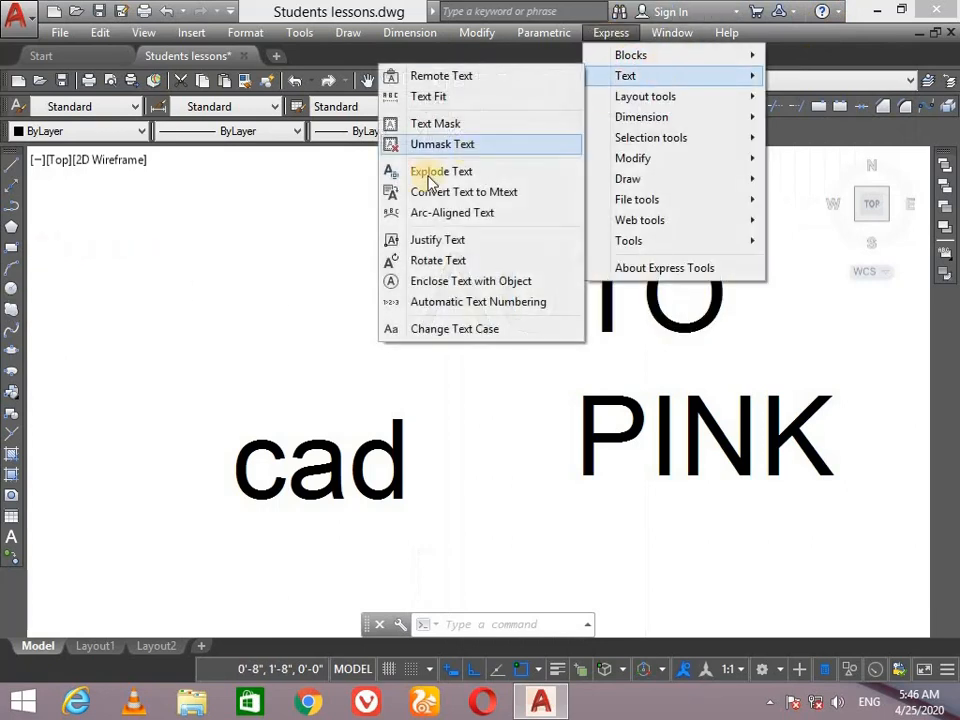
pyautogui.click(462, 180)
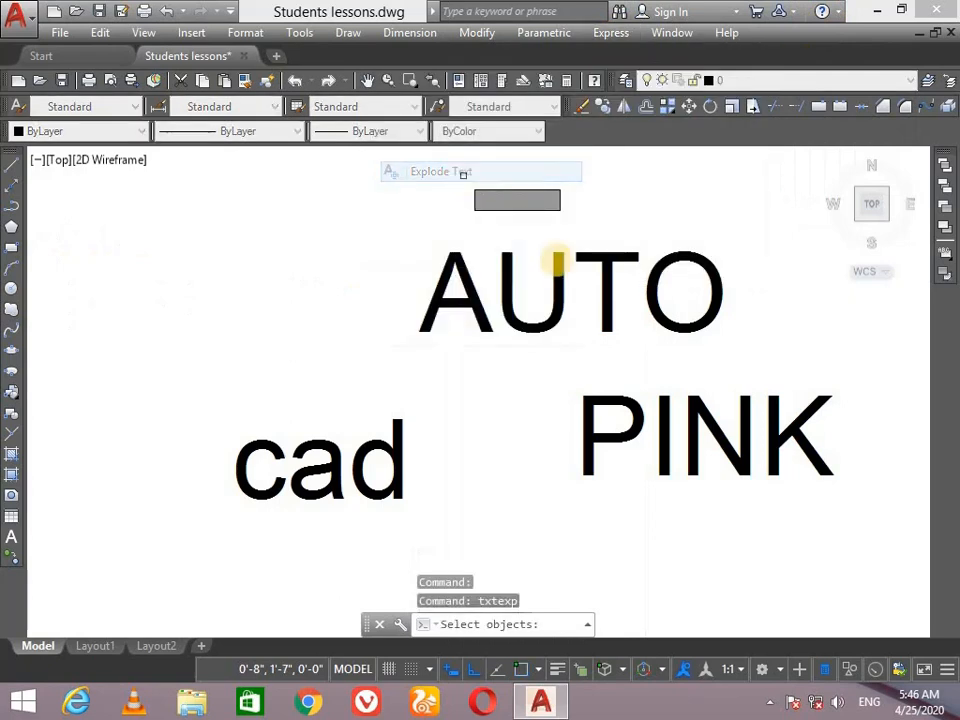
pyautogui.click(514, 314)
pyautogui.press('Return')
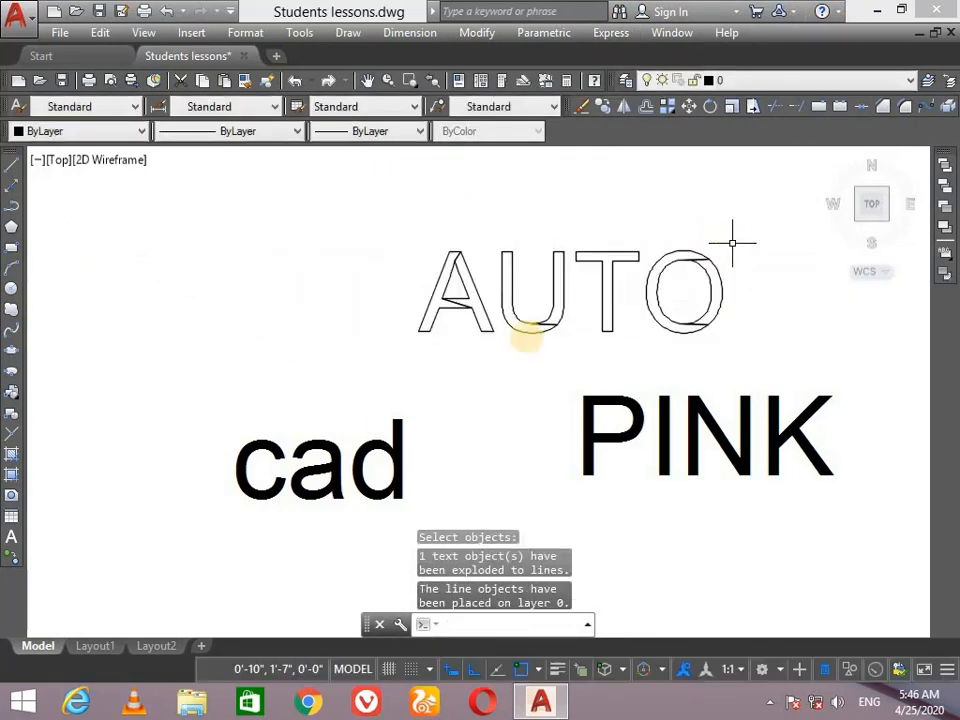
# Step: Examine the two outline polylines of the exploded letter A and clear the selection
pyautogui.scroll(2, 736, 265)
pyautogui.scroll(4, 224, 373)
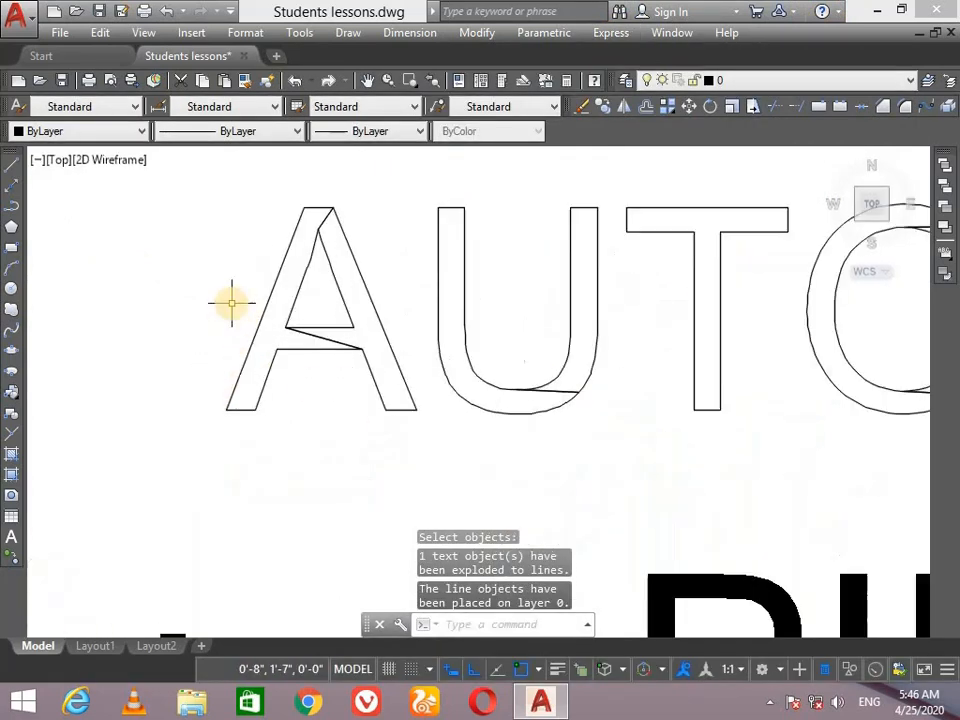
pyautogui.click(322, 265)
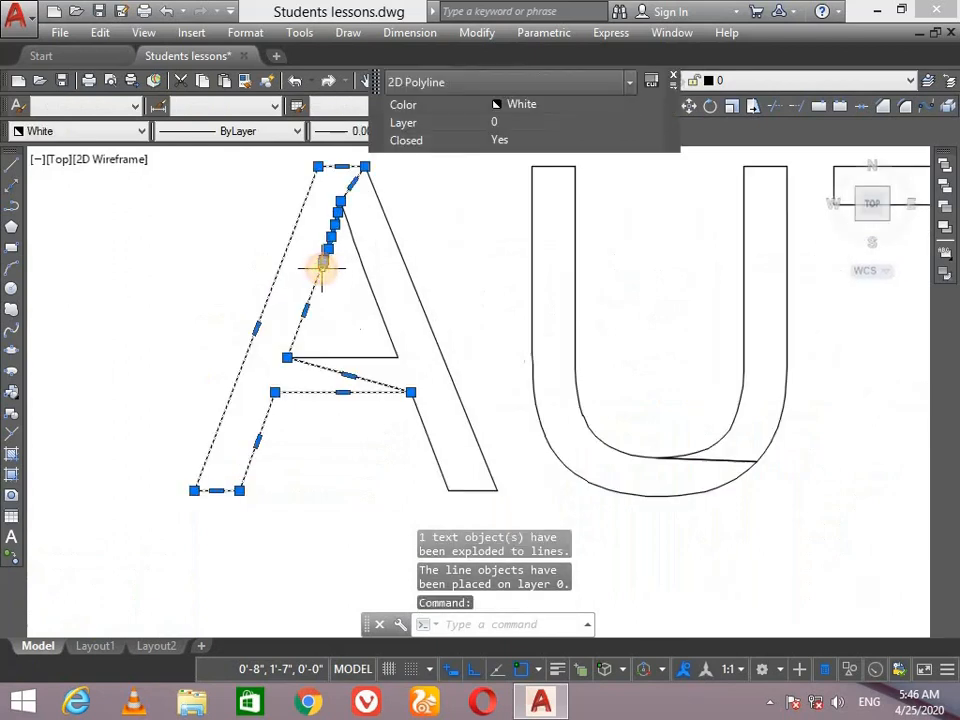
pyautogui.click(381, 314)
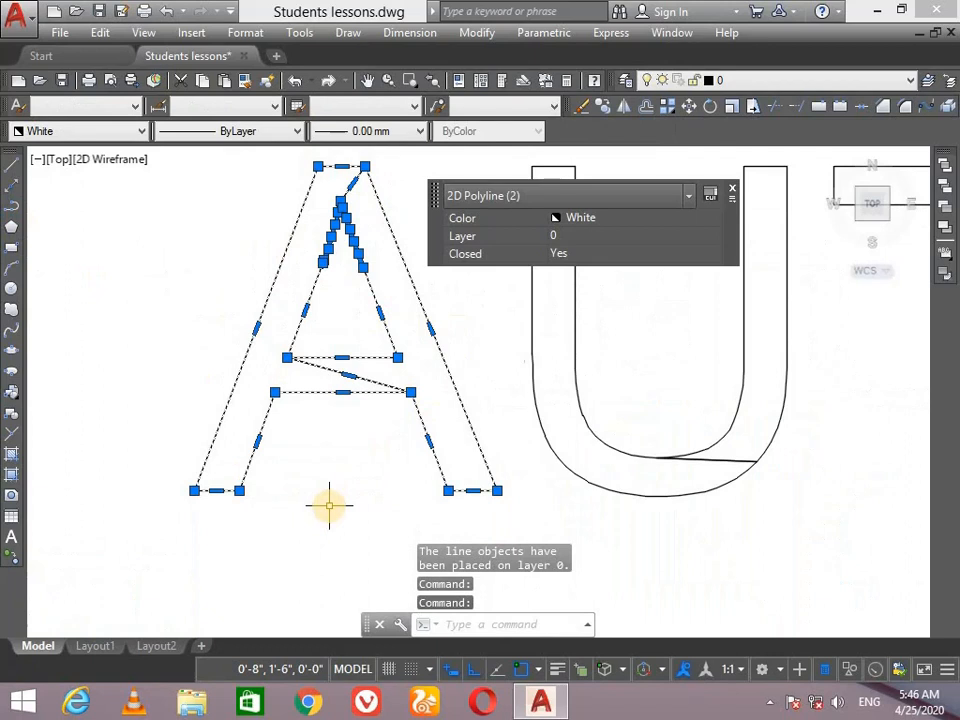
pyautogui.press('Escape')
pyautogui.scroll(-6, 322, 370)
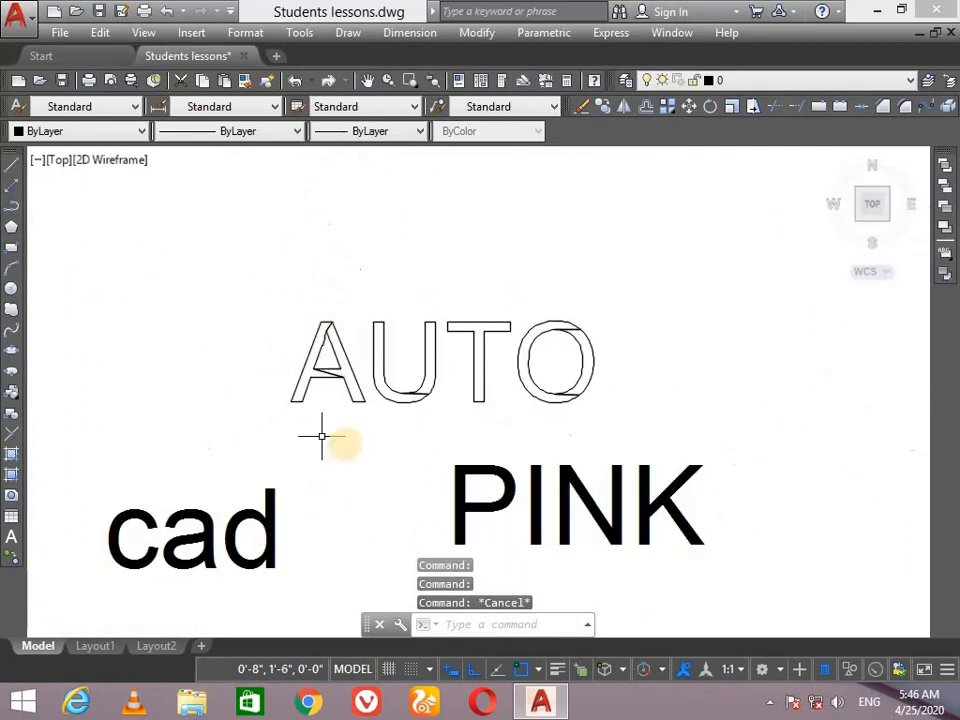
# Step: Move both polylines of the letter A straight up, clear of the other AUTO letters, and turn Ortho mode off
pyautogui.click(348, 430)
pyautogui.click(294, 322)
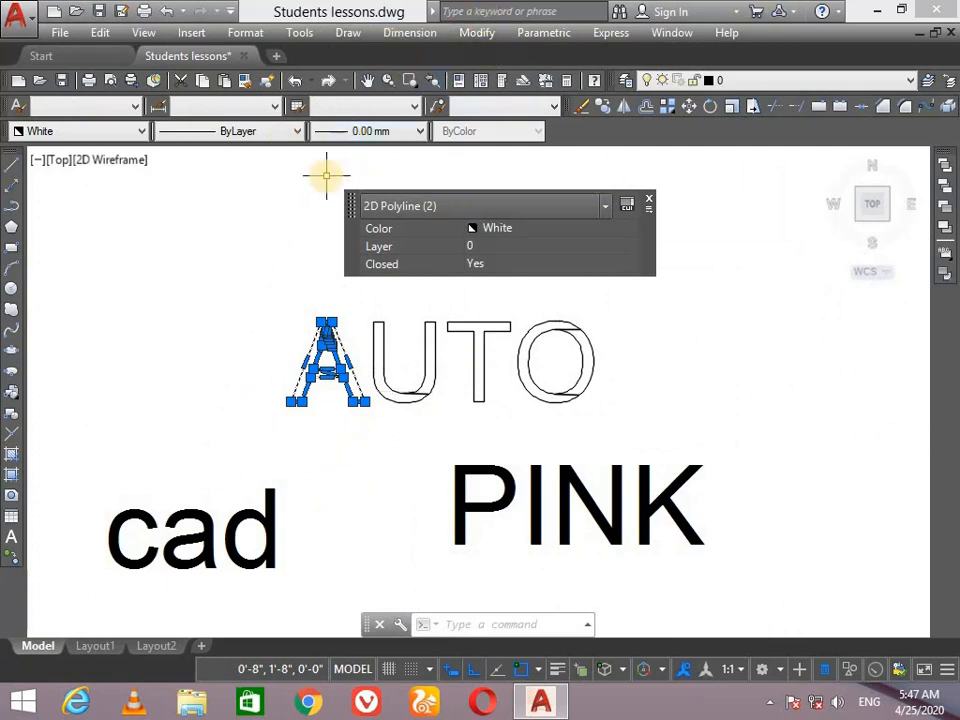
pyautogui.write('m')
pyautogui.press('Return')
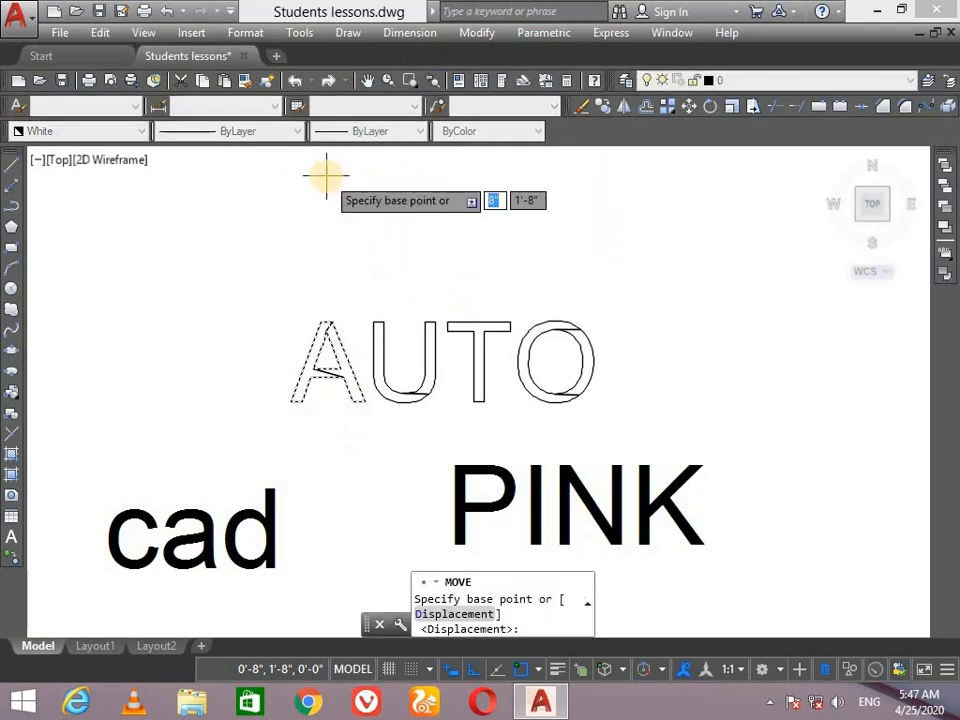
pyautogui.click(321, 361)
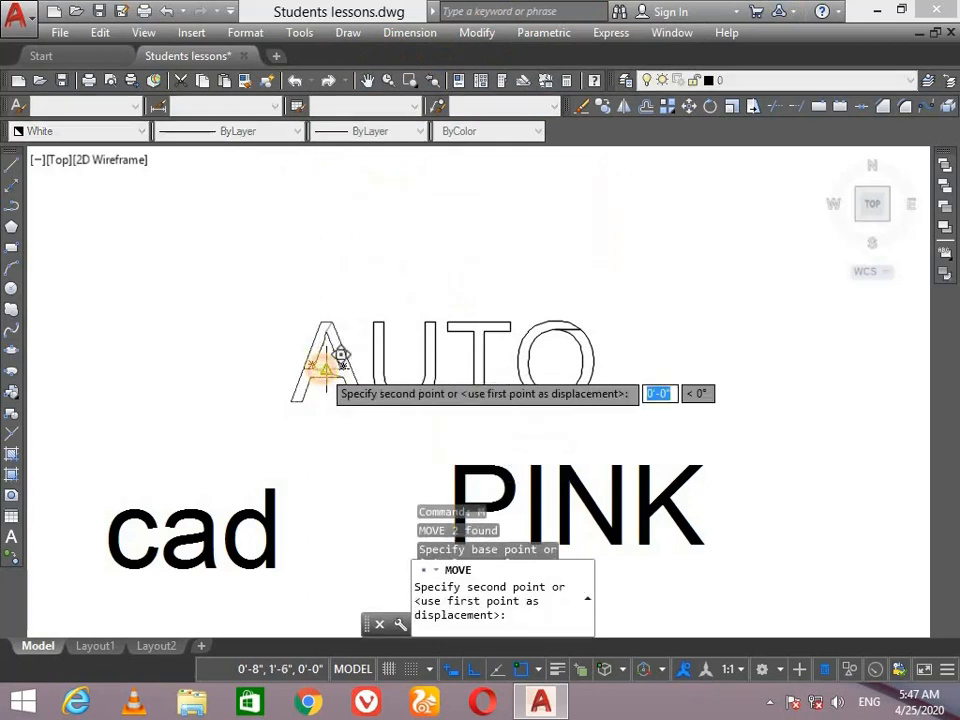
pyautogui.click(350, 264)
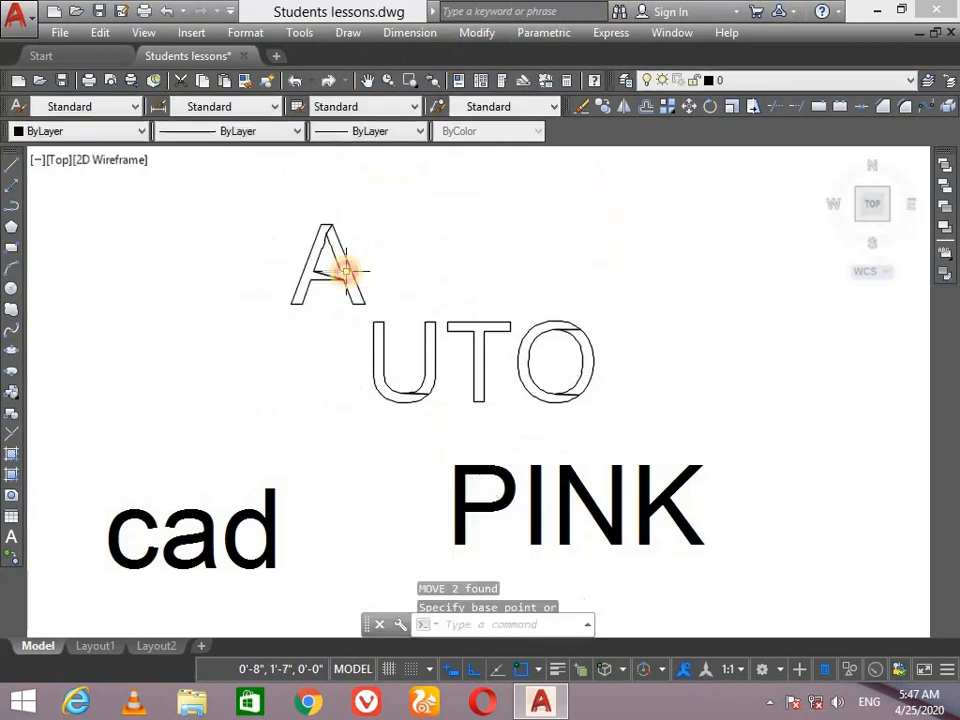
pyautogui.click(473, 677)
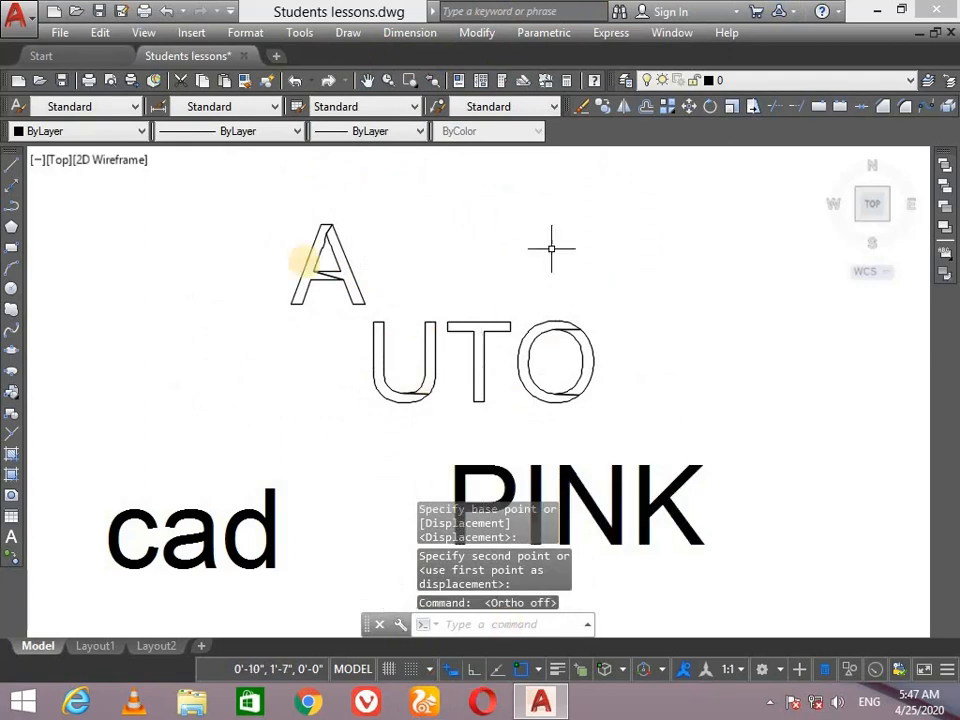
pyautogui.scroll(-3, 587, 370)
pyautogui.scroll(2, 679, 424)
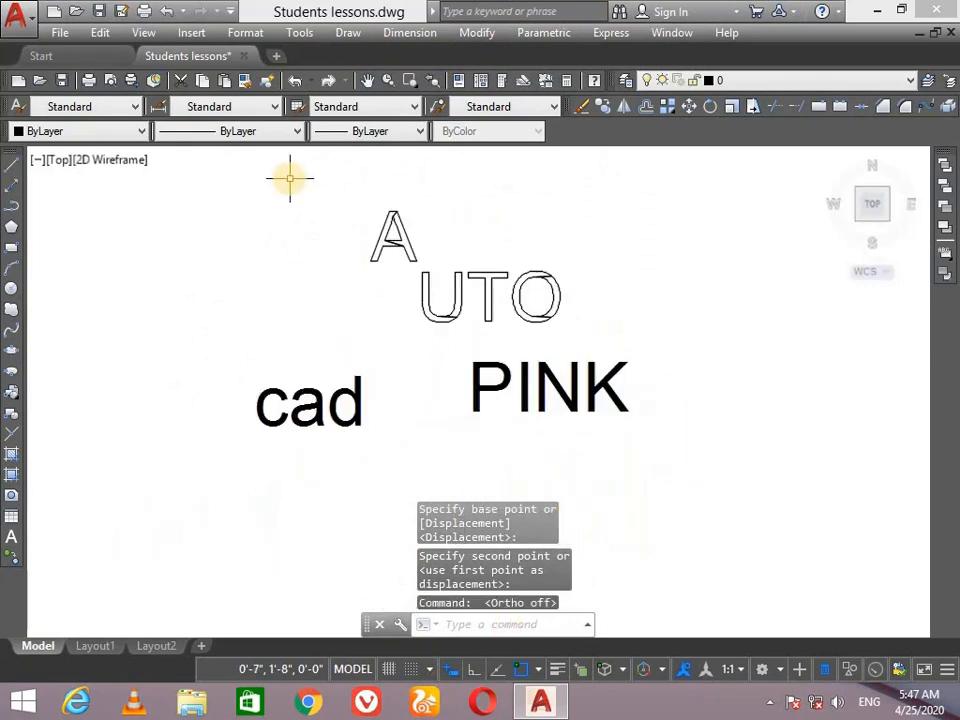
pyautogui.scroll(2, 289, 185)
pyautogui.scroll(-2, 435, 293)
pyautogui.scroll(2, 615, 336)
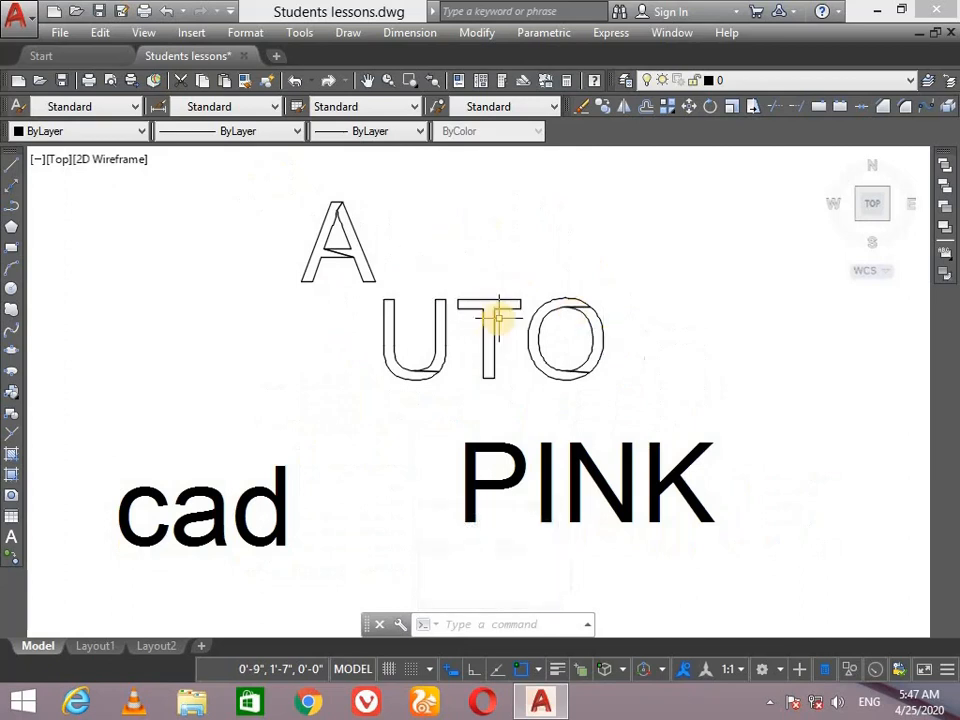
# Step: Stretch three vertices along the bottom curve of the letter U outline outward into spikes and clear the selection
pyautogui.click(433, 372)
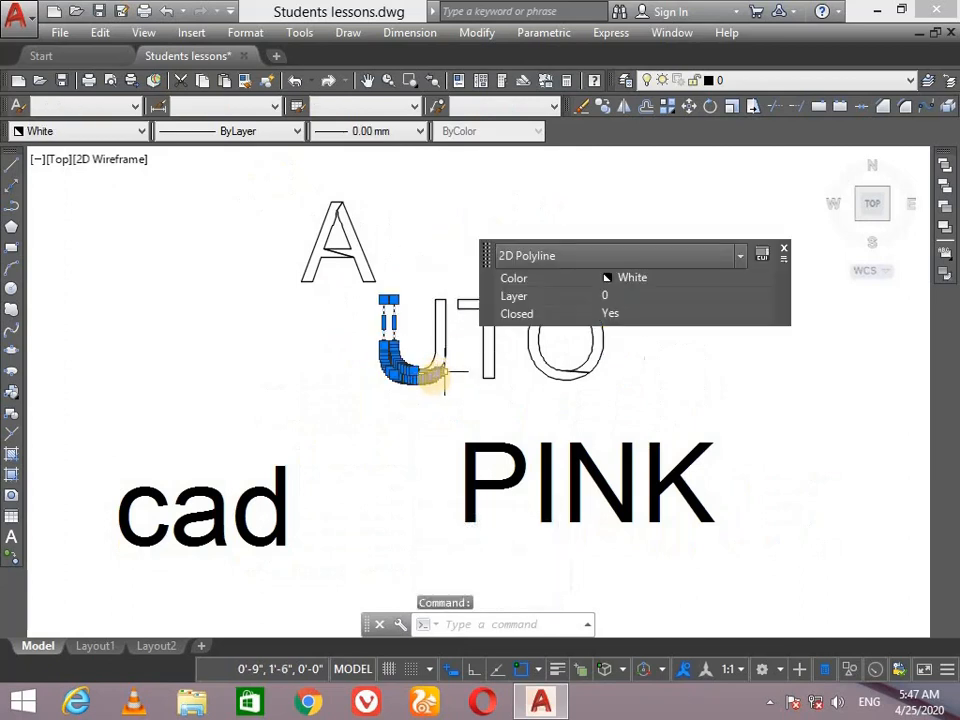
pyautogui.scroll(8, 435, 374)
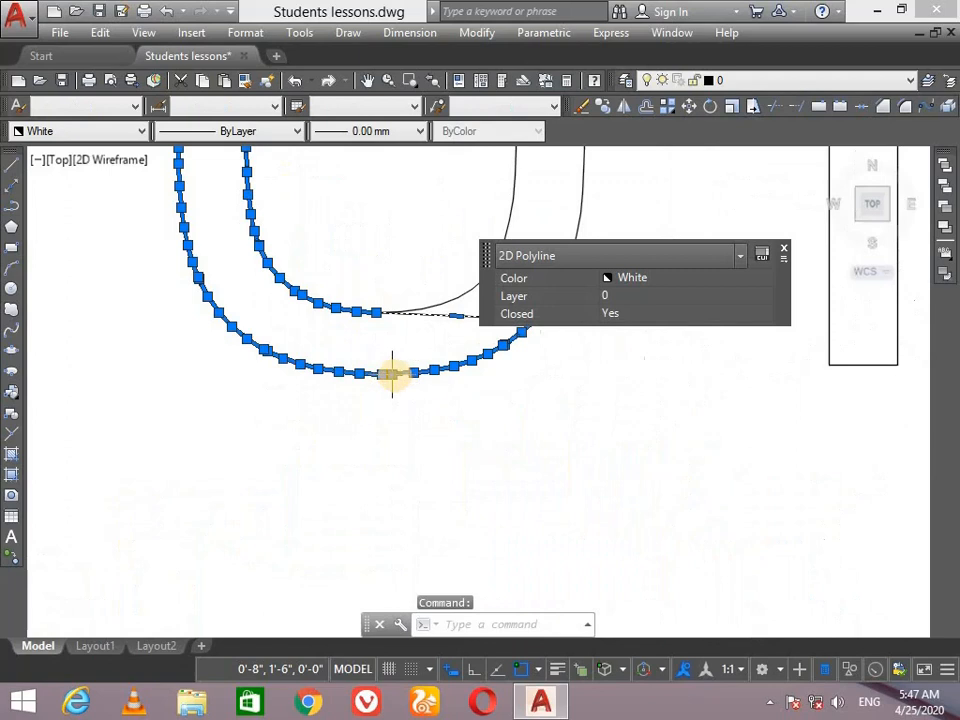
pyautogui.click(392, 374)
pyautogui.click(395, 424)
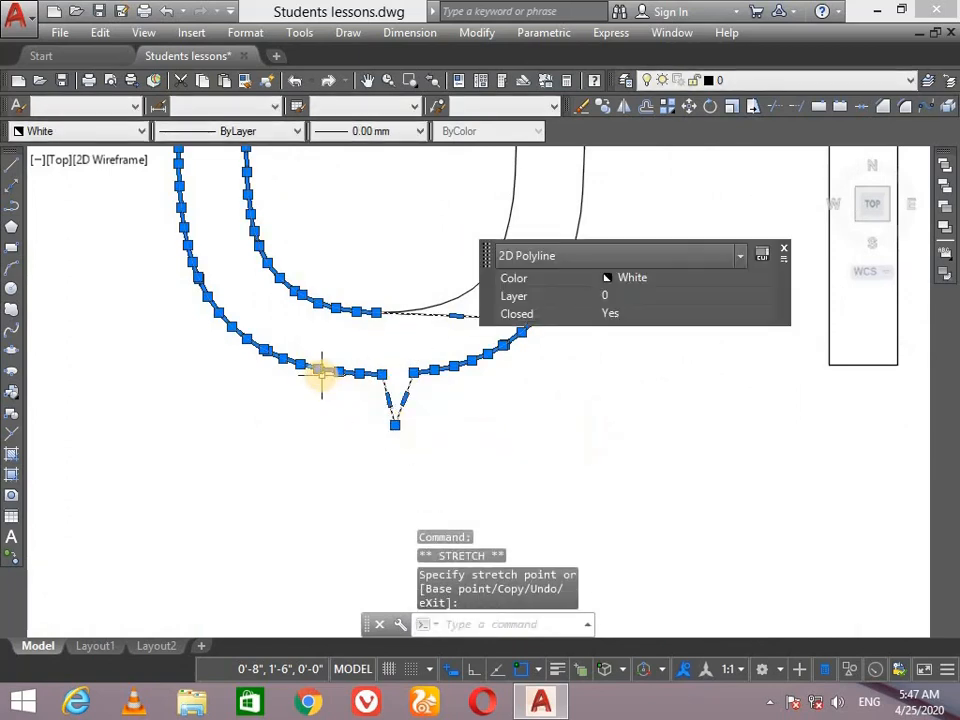
pyautogui.click(322, 372)
pyautogui.click(293, 416)
pyautogui.click(247, 339)
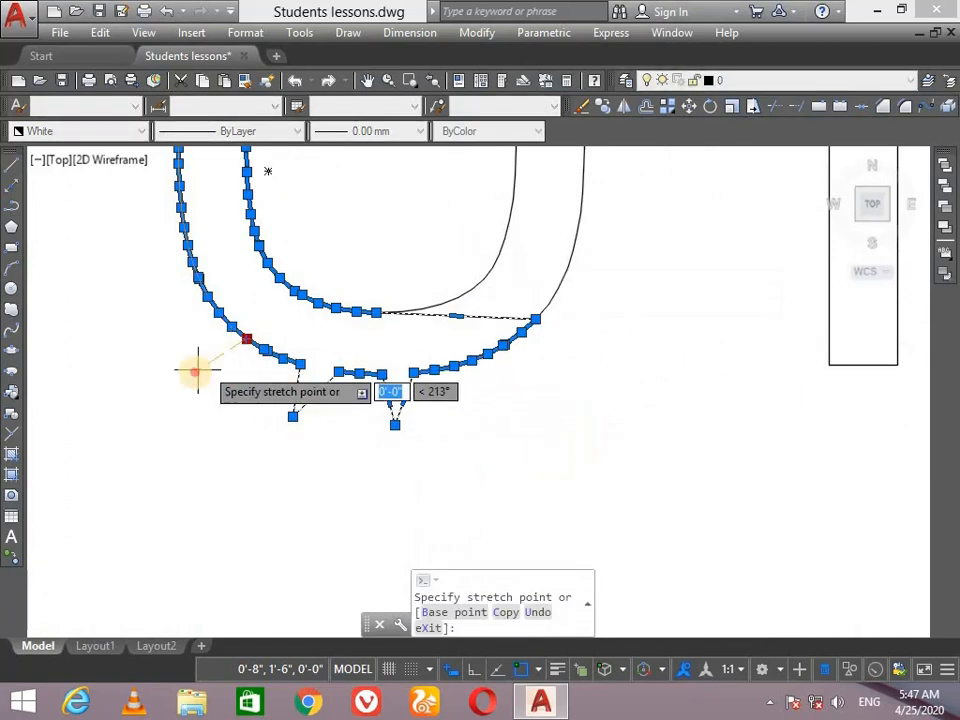
pyautogui.click(195, 371)
pyautogui.scroll(-2, 193, 369)
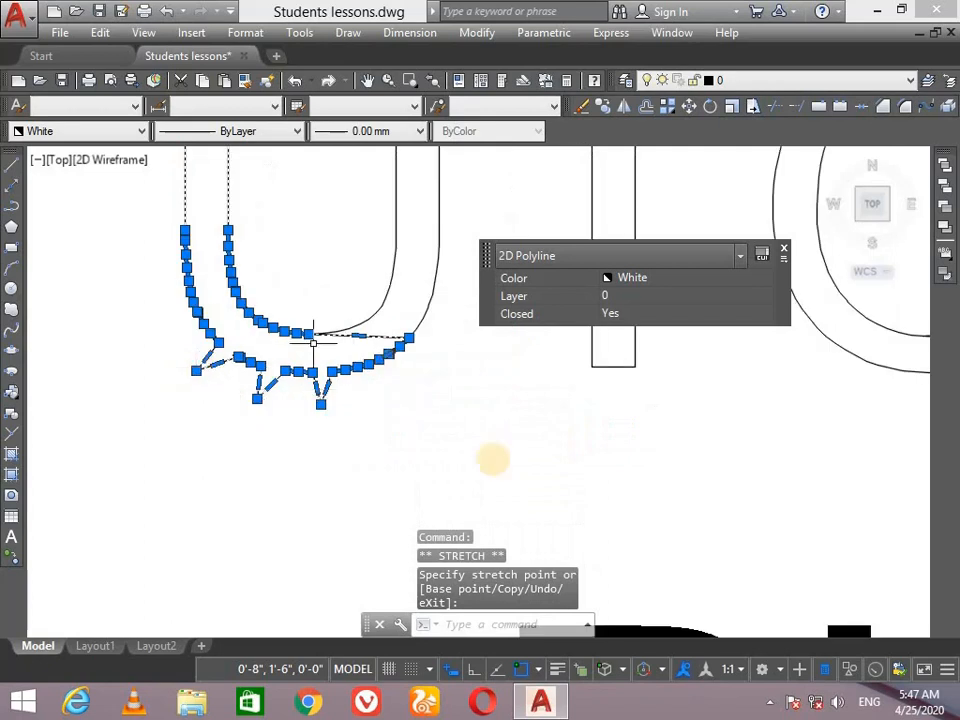
pyautogui.scroll(-4, 360, 480)
pyautogui.scroll(2, 364, 450)
pyautogui.moveTo(366, 460)
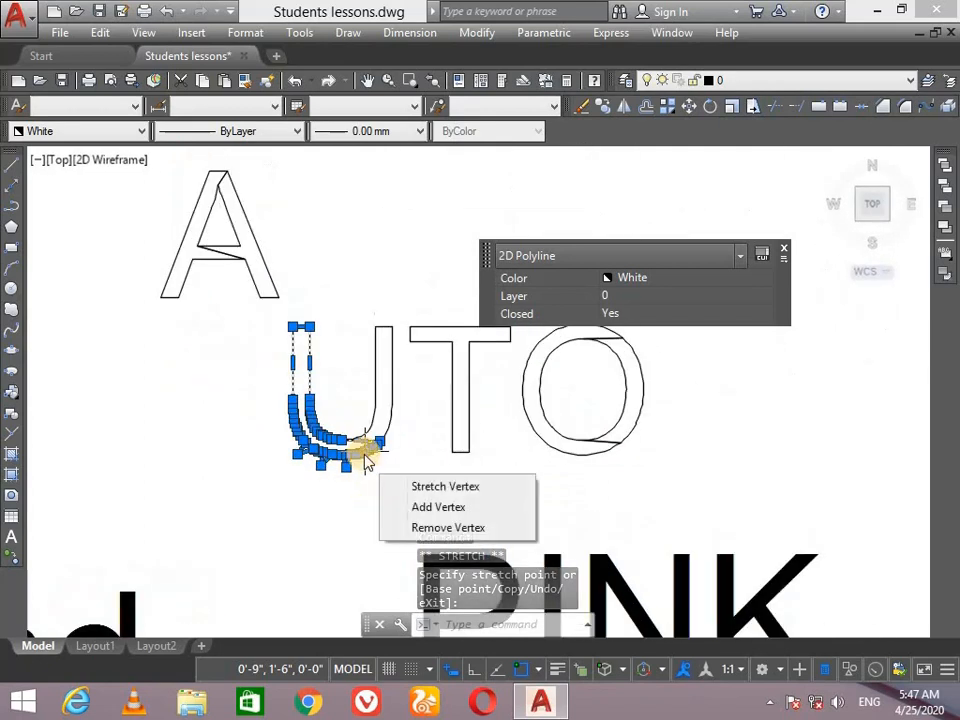
pyautogui.press('Escape')
pyautogui.press('Escape')
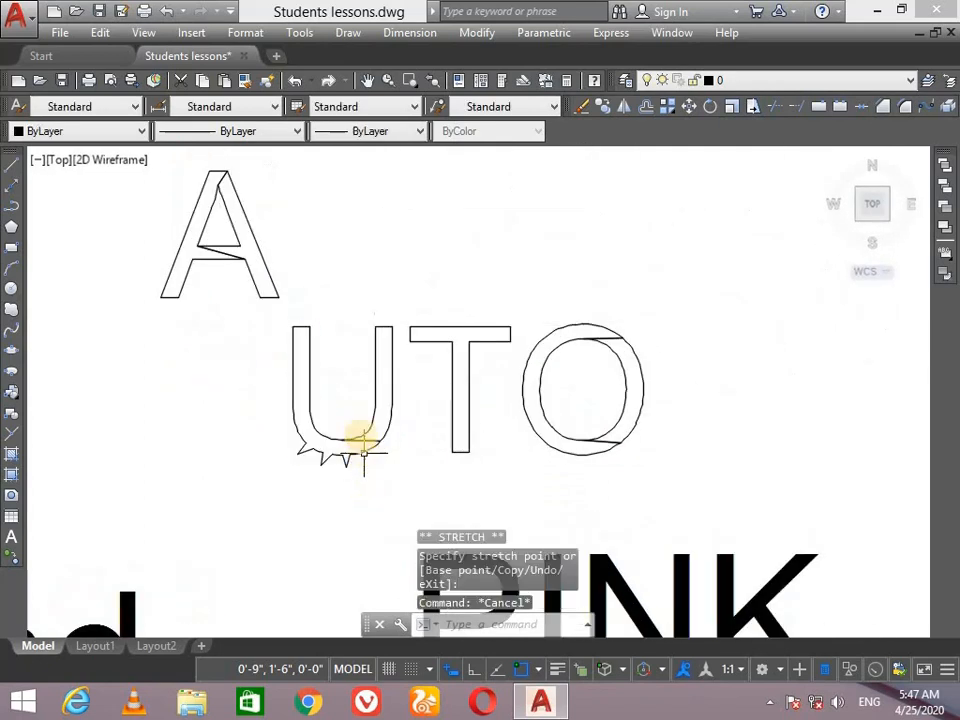
# Step: Undo the U vertex stretches, the move of the letter A and the explosion of the AUTO text
pyautogui.hotkey('ctrl', 'z')
pyautogui.hotkey('ctrl', 'z')
pyautogui.hotkey('ctrl', 'z')
pyautogui.hotkey('ctrl', 'z')
pyautogui.hotkey('ctrl', 'z')
pyautogui.hotkey('ctrl', 'z')
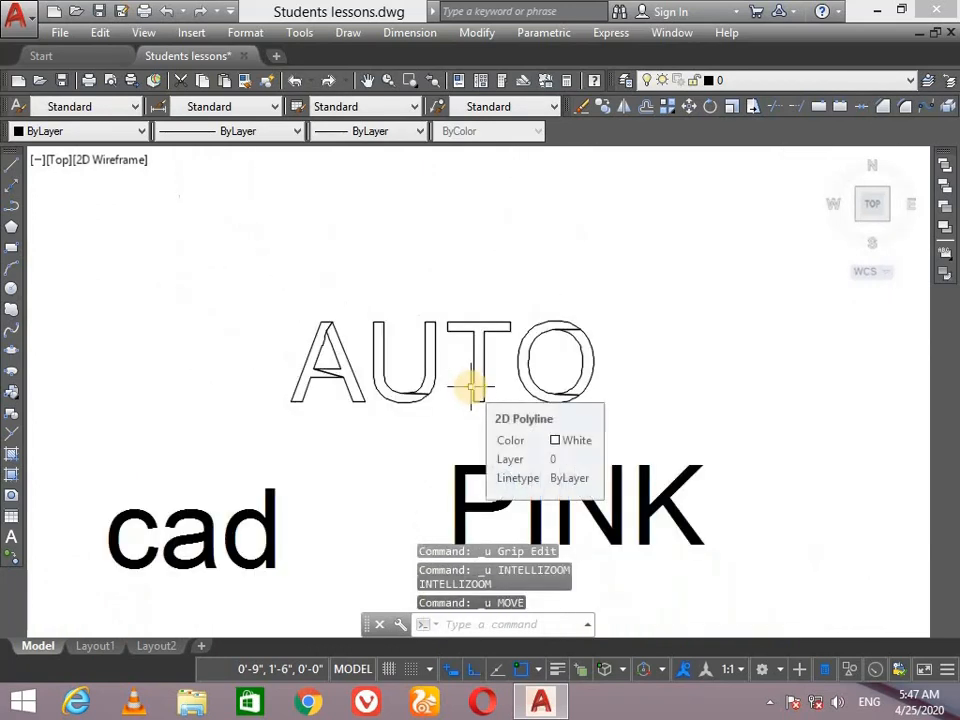
pyautogui.hotkey('ctrl', 'z')
pyautogui.hotkey('ctrl', 'z')
pyautogui.hotkey('ctrl', 'z')
pyautogui.hotkey('ctrl', 'z')
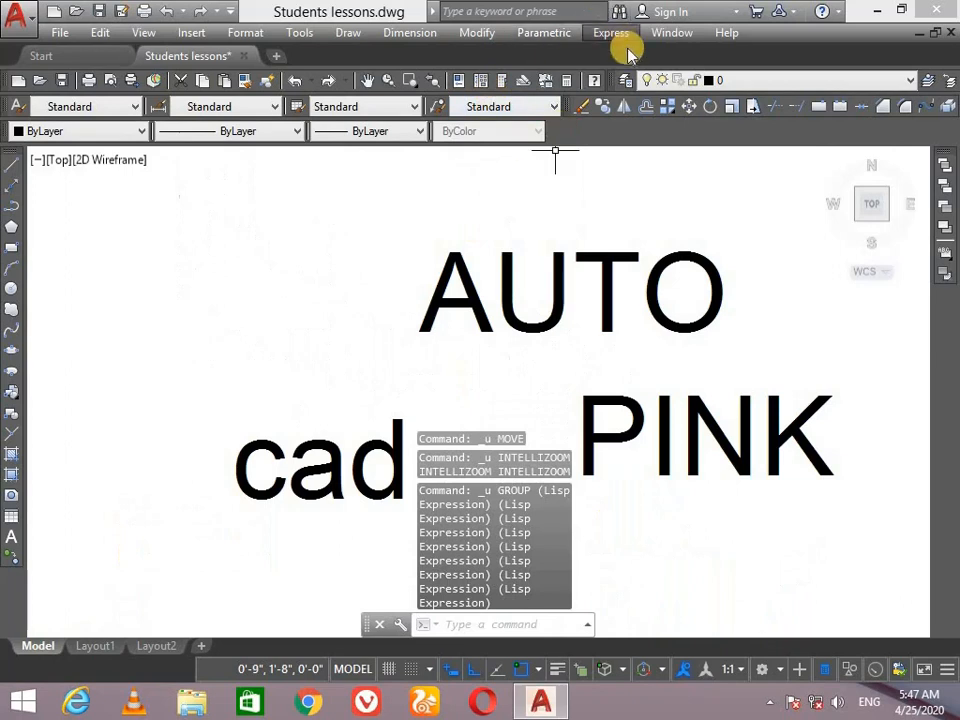
# Step: Select the AUTO, cad and PINK texts and undo the last multiline text edit
pyautogui.click(617, 35)
pyautogui.moveTo(659, 77)
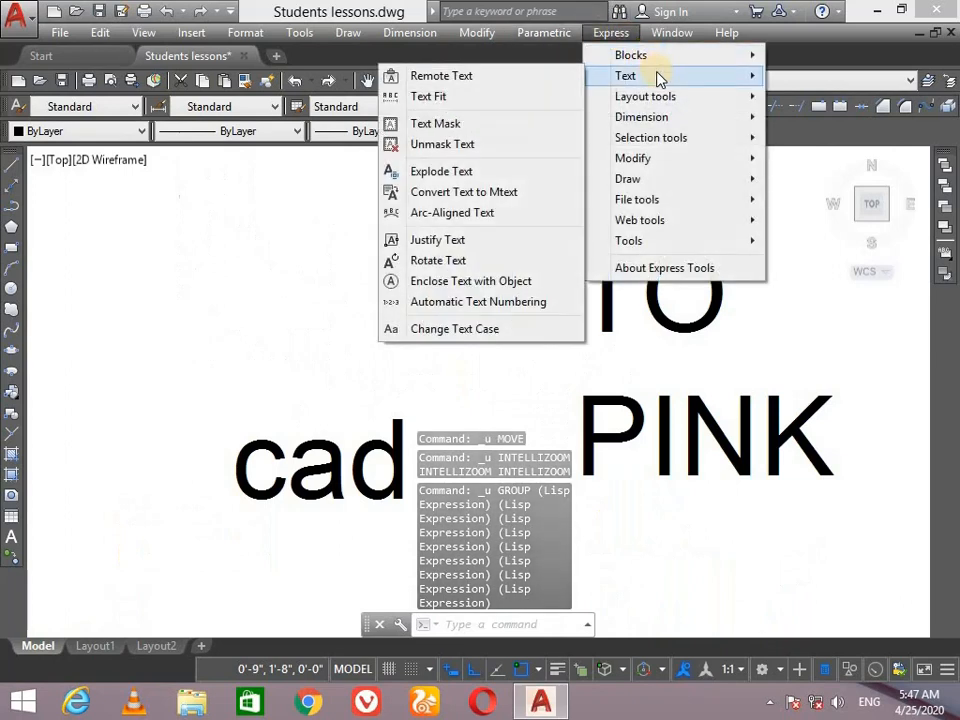
pyautogui.click(229, 300)
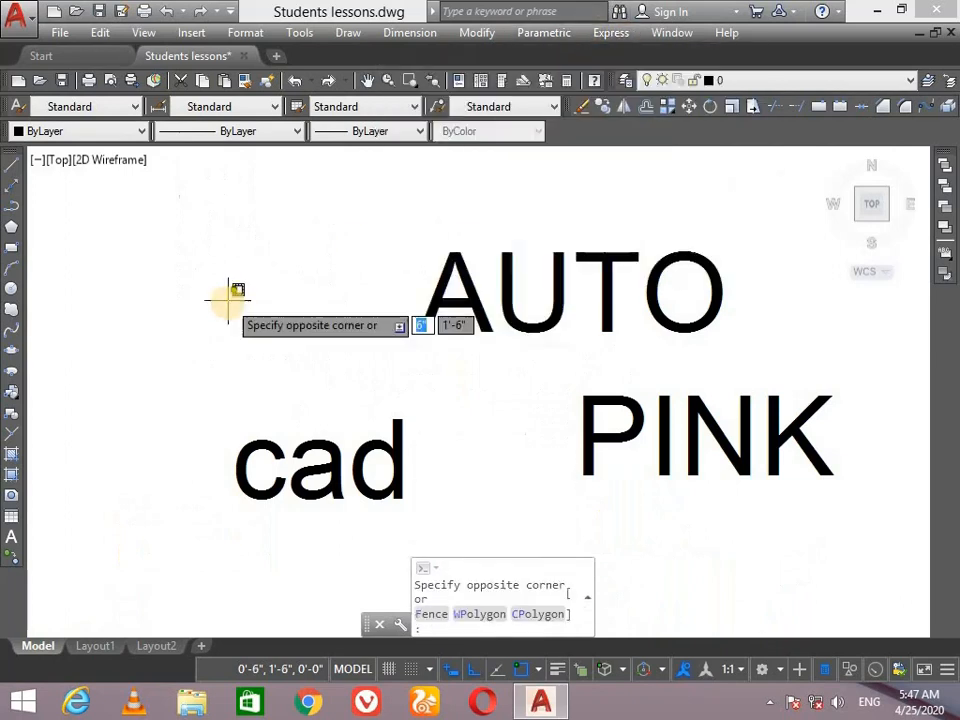
pyautogui.click(754, 330)
pyautogui.click(761, 274)
pyautogui.click(356, 511)
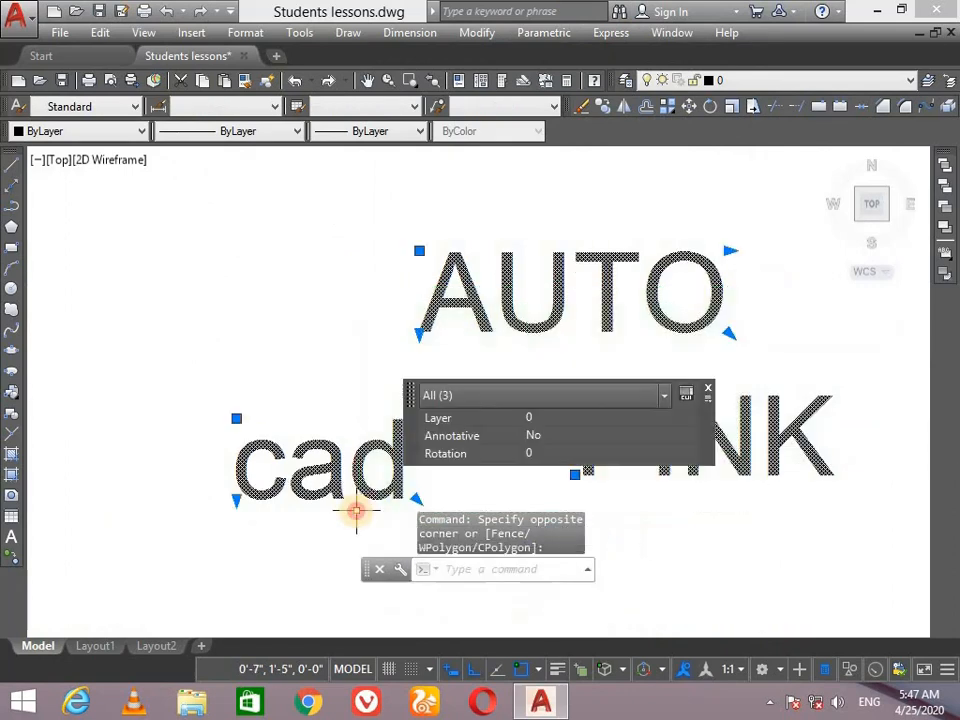
pyautogui.write('u')
pyautogui.press('Return')
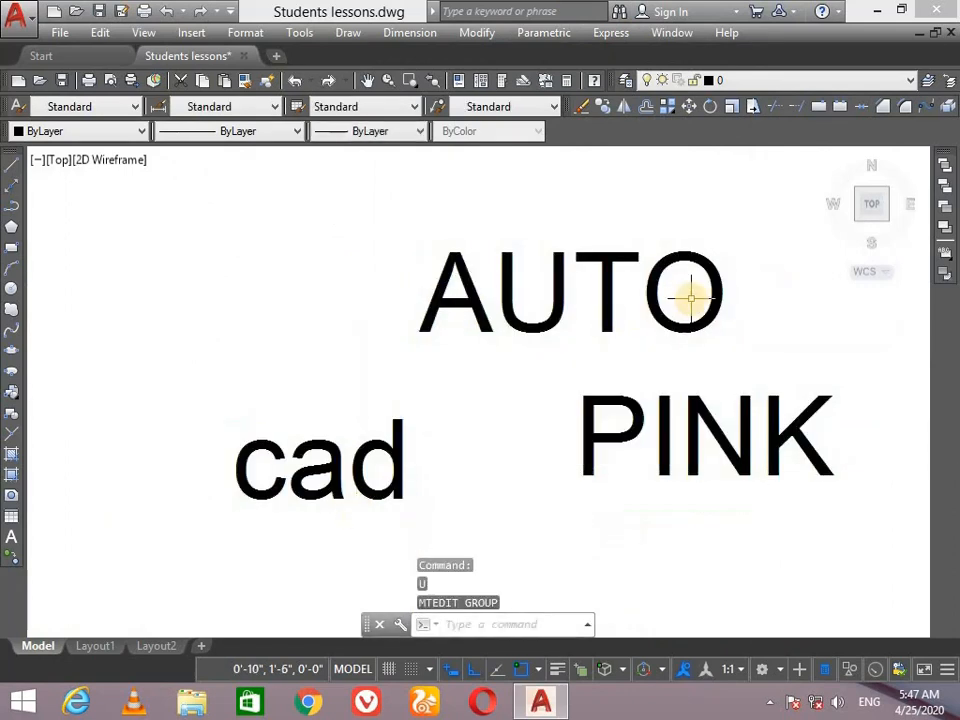
# Step: Erase the AUTO, cad and PINK texts from the drawing
pyautogui.click(782, 258)
pyautogui.click(180, 538)
pyautogui.press('Delete')
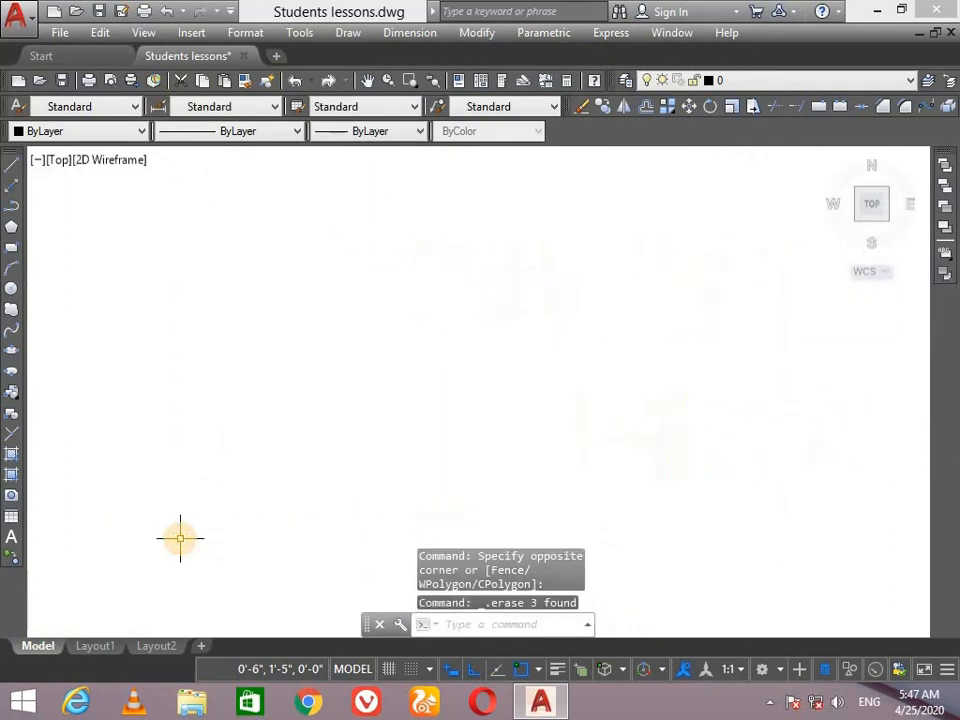
# Step: Draw a wide three-point arc bulging upward across the empty drawing area, with Ortho mode turned off
pyautogui.click(10, 271)
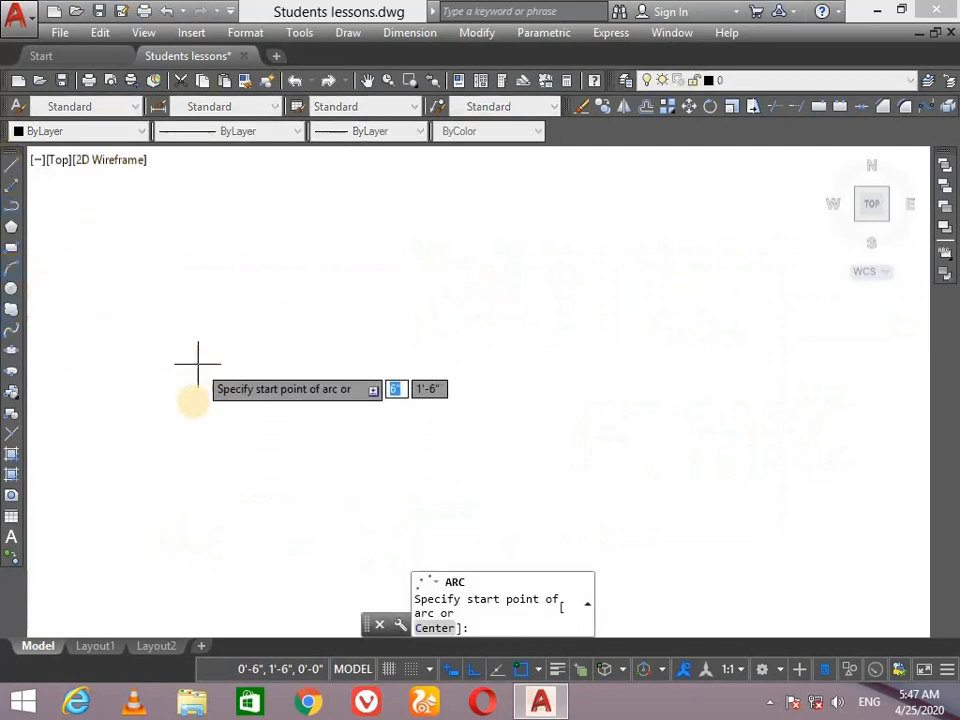
pyautogui.click(203, 367)
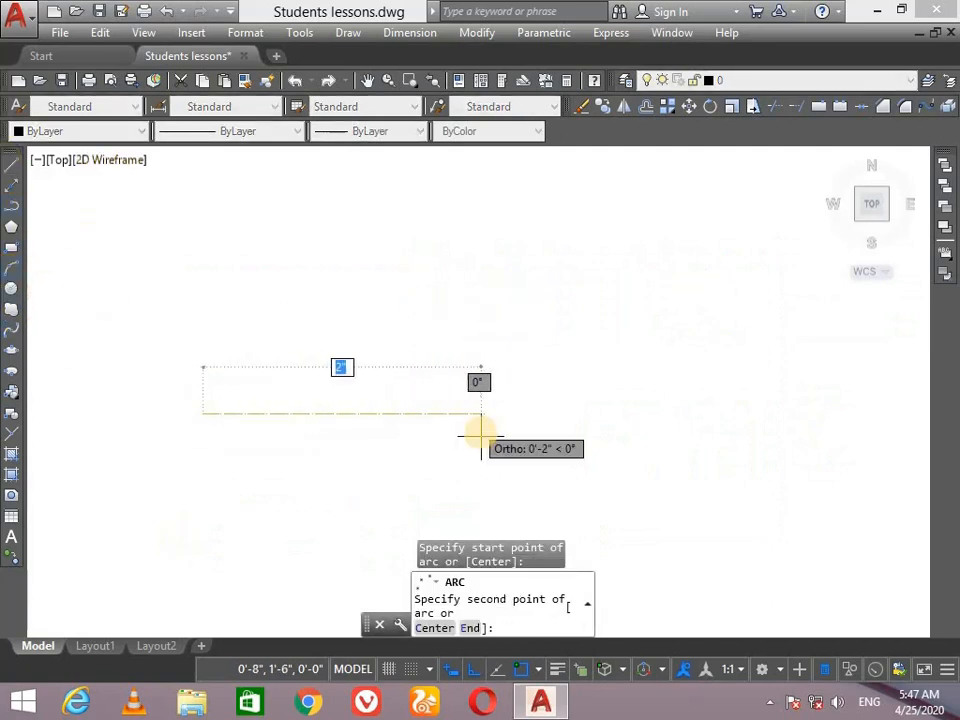
pyautogui.click(452, 669)
pyautogui.click(493, 272)
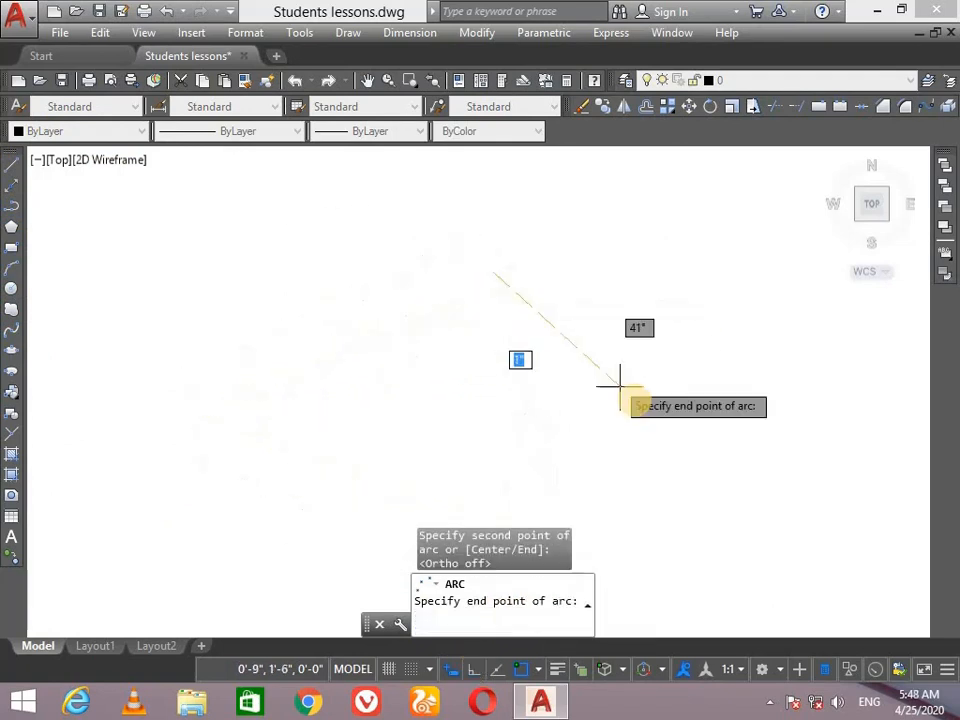
pyautogui.click(664, 408)
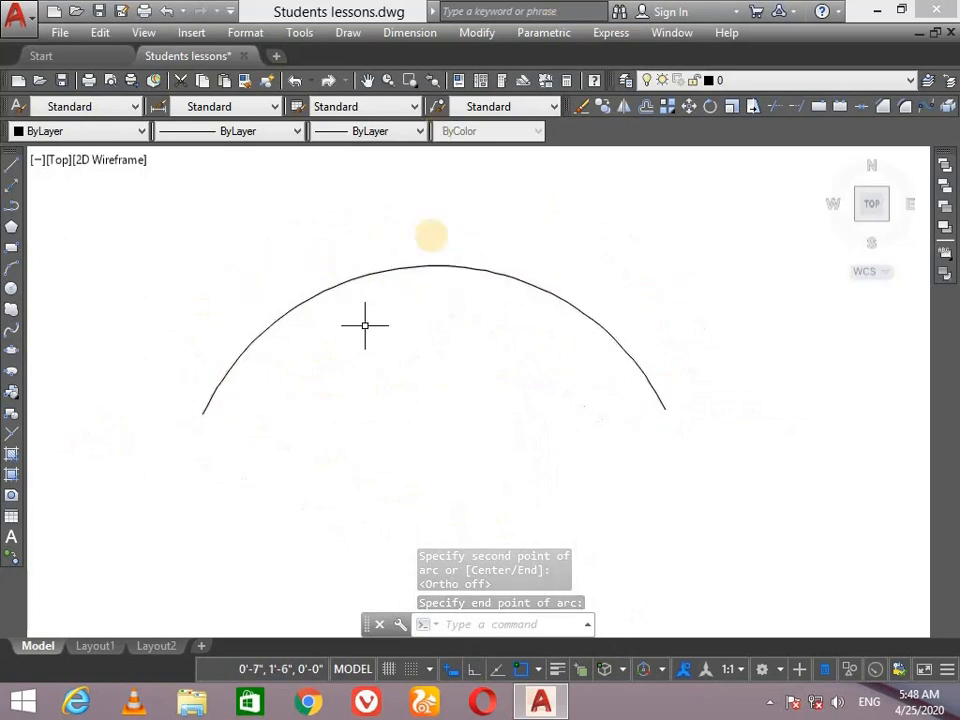
pyautogui.click(480, 32)
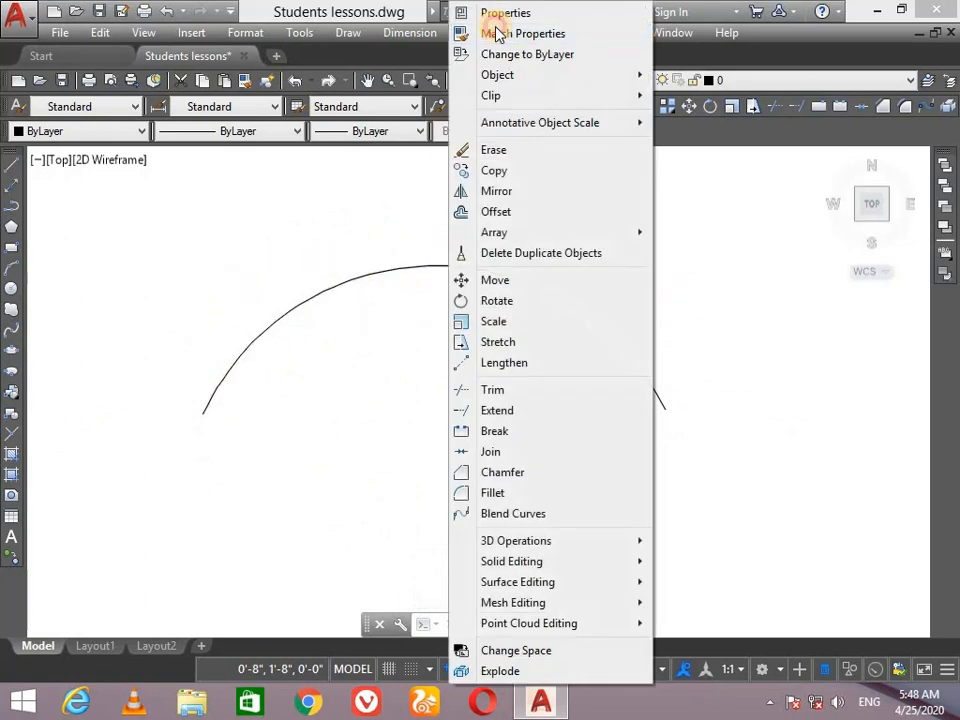
pyautogui.click(470, 32)
pyautogui.press('Escape')
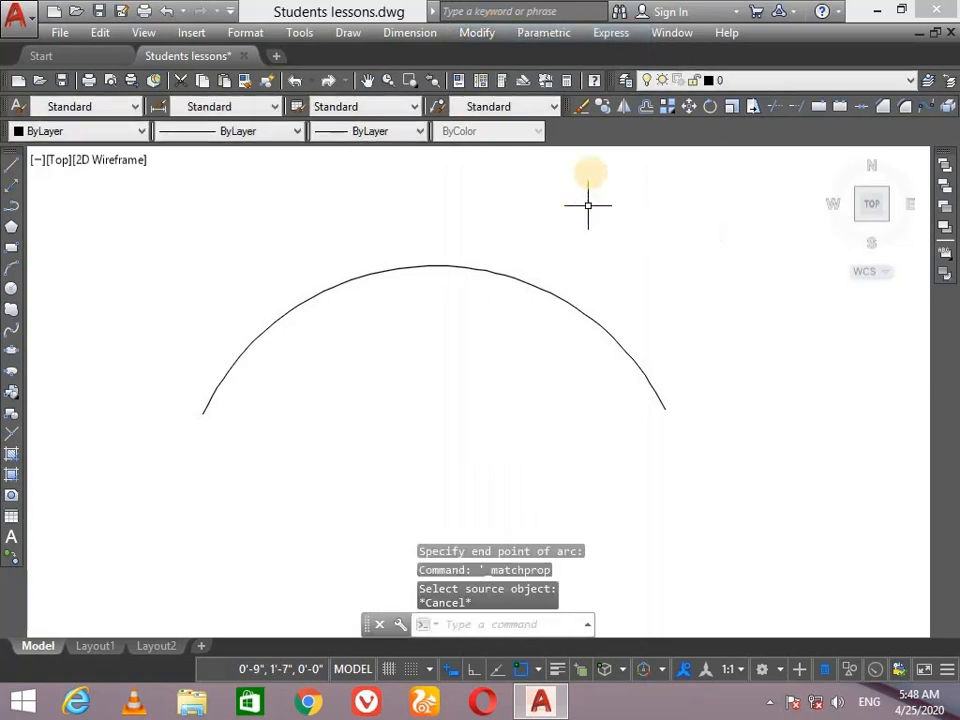
# Step: Try to select the arc as the base for Arc-Aligned Text
pyautogui.click(608, 33)
pyautogui.moveTo(625, 75)
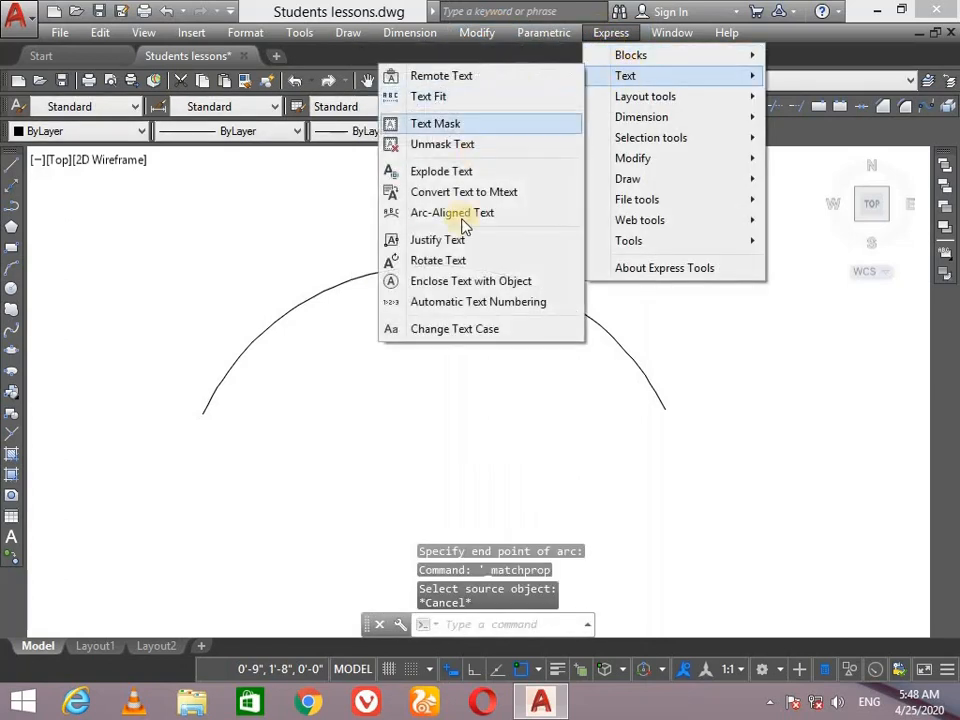
pyautogui.click(500, 213)
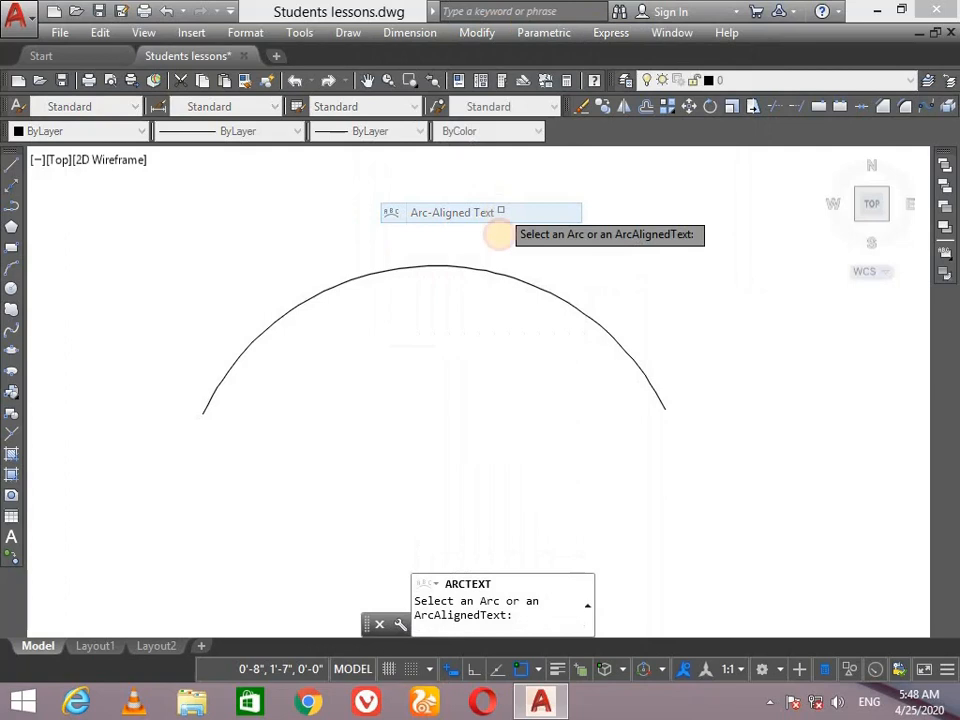
pyautogui.click(535, 280)
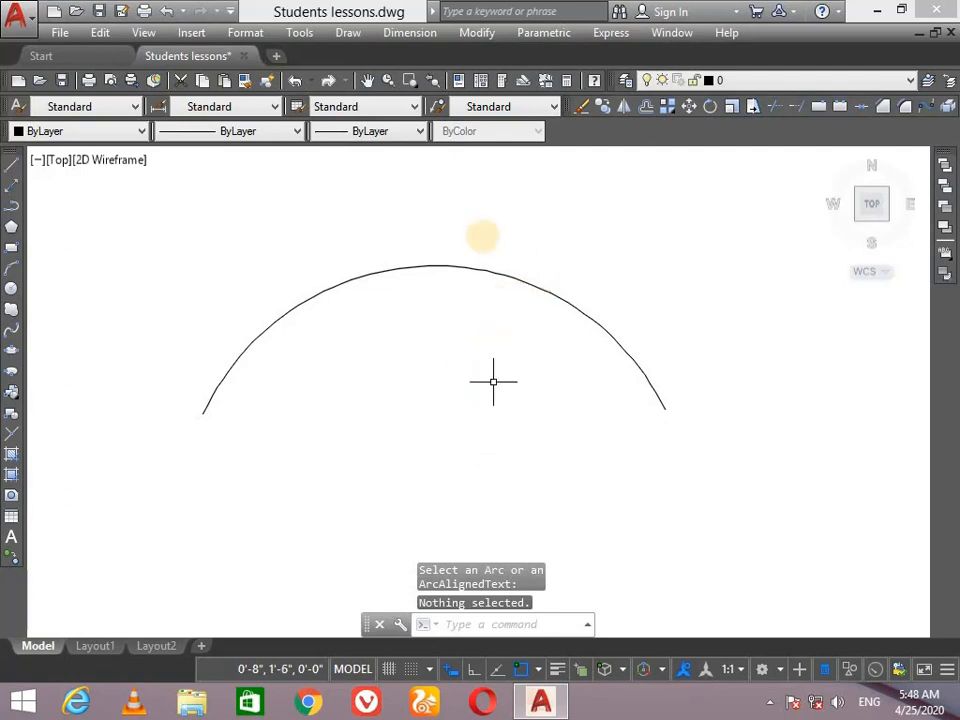
# Step: Run Arc-Aligned Text on the arc and enter "This is autocad class" as the text
pyautogui.click(608, 32)
pyautogui.moveTo(626, 78)
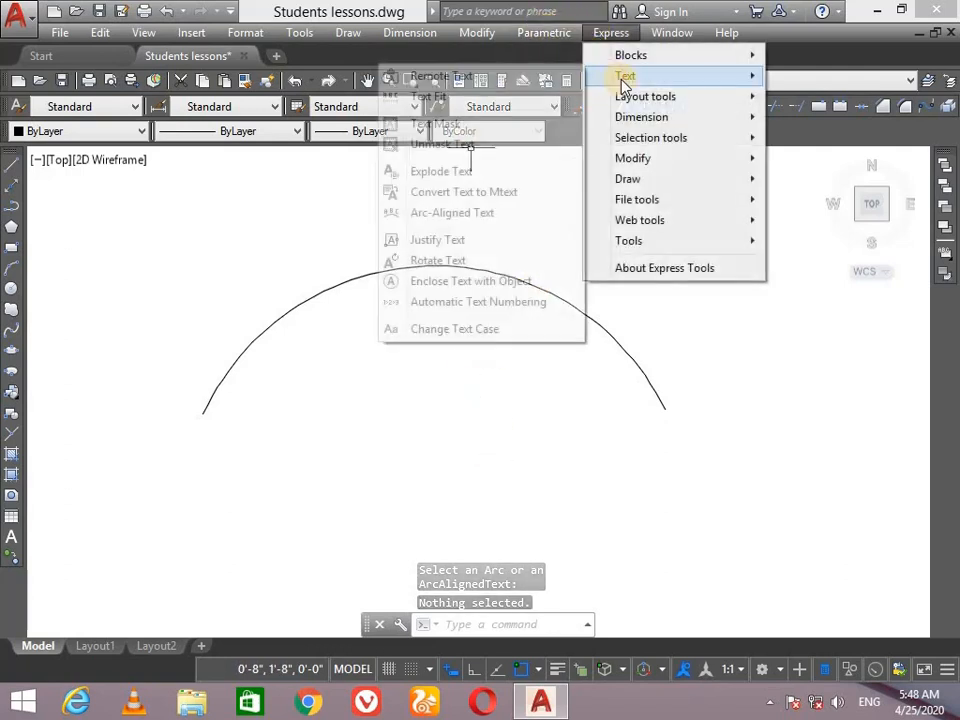
pyautogui.click(469, 213)
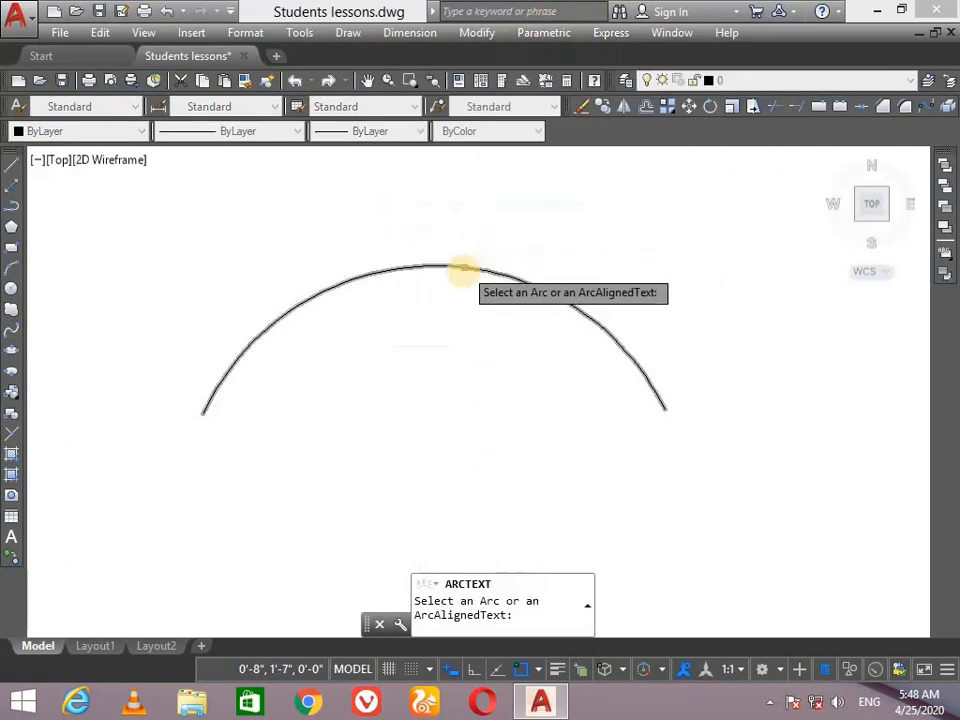
pyautogui.click(461, 268)
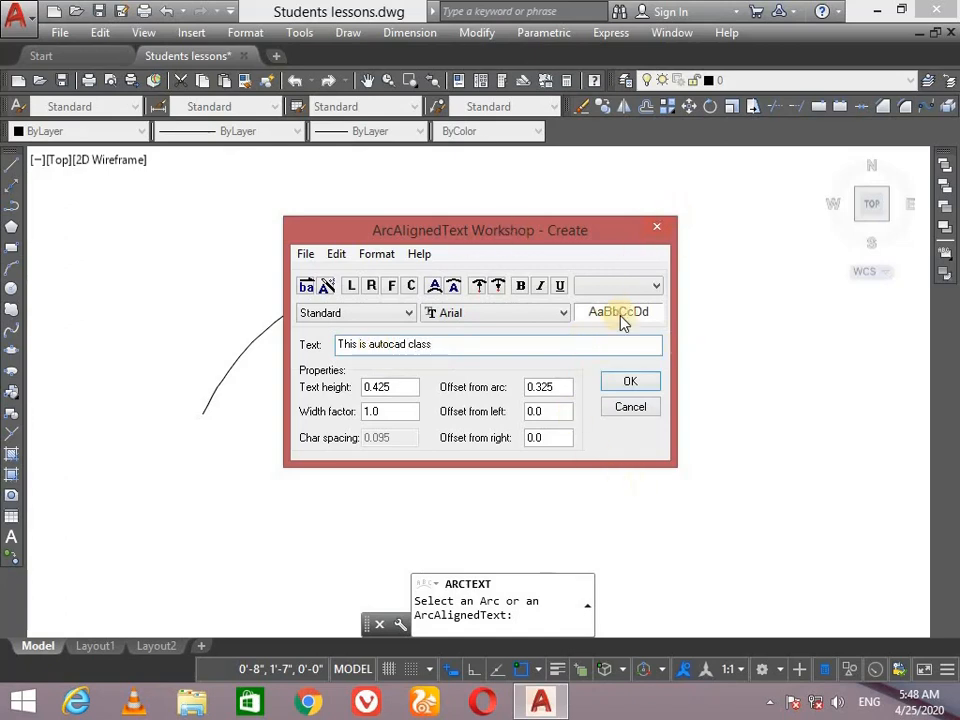
# Step: Set the font to Arial TUR and create the arc-aligned text on the arc
pyautogui.click(645, 290)
pyautogui.click(645, 290)
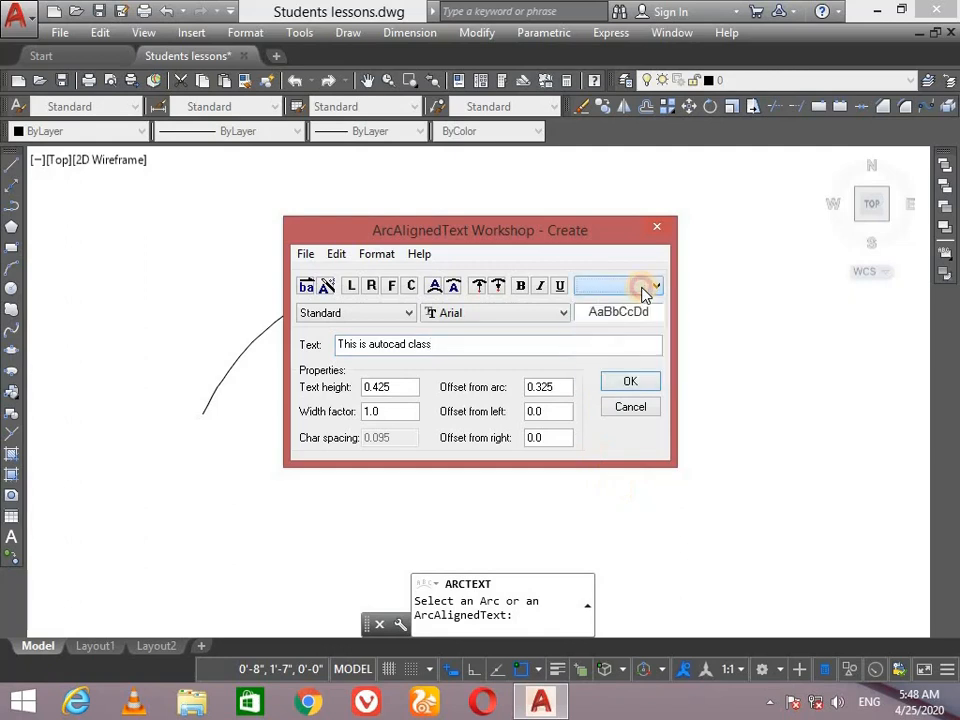
pyautogui.click(498, 318)
pyautogui.scroll(-8, 518, 429)
pyautogui.scroll(7, 527, 493)
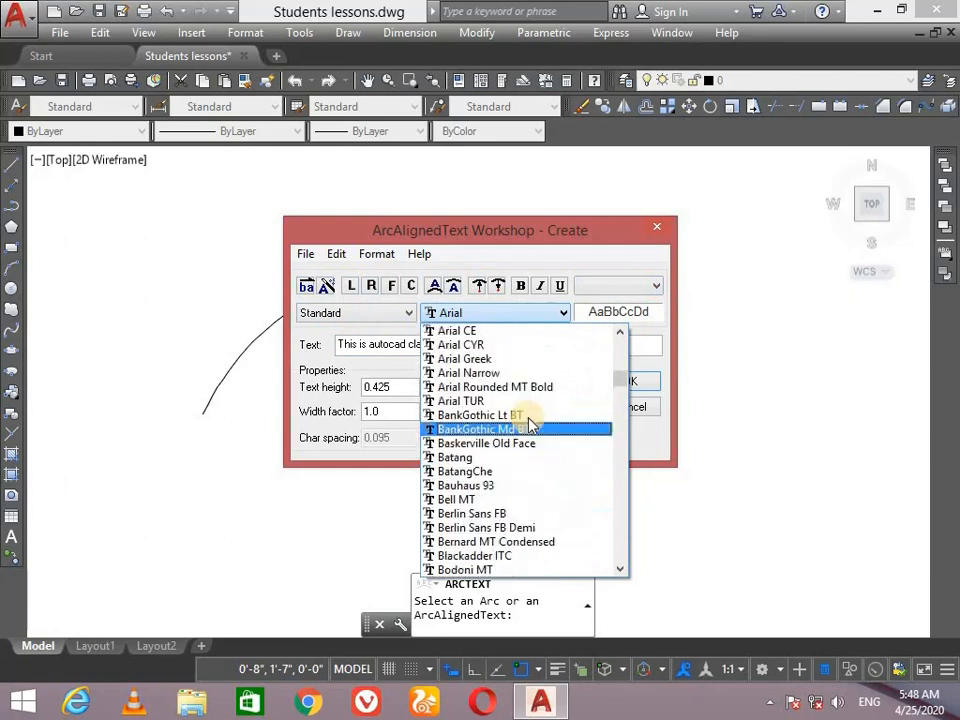
pyautogui.click(533, 400)
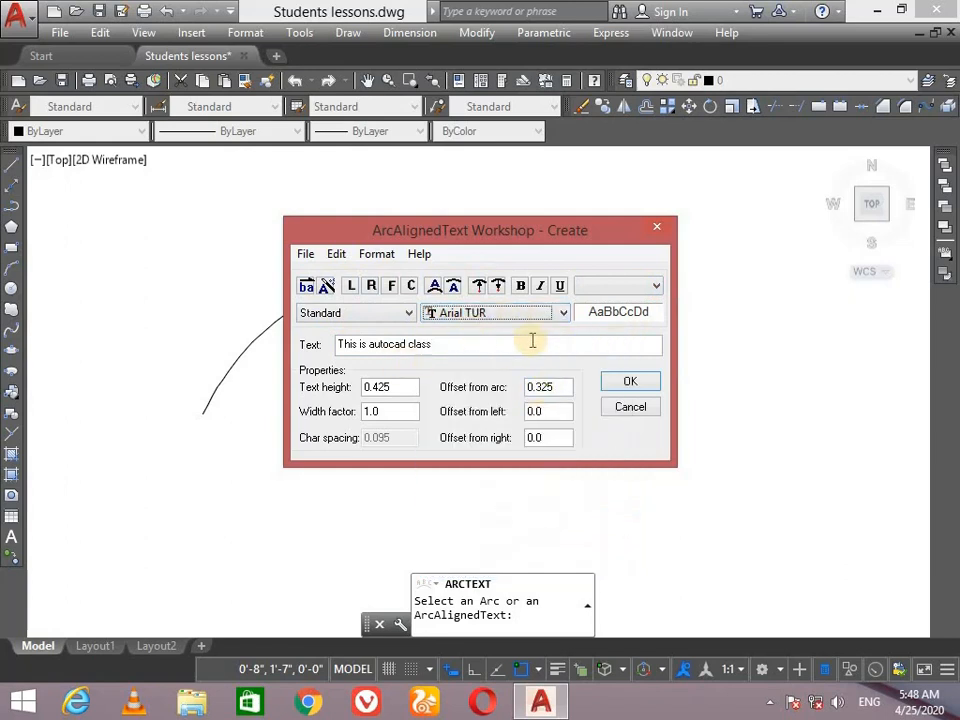
pyautogui.click(380, 316)
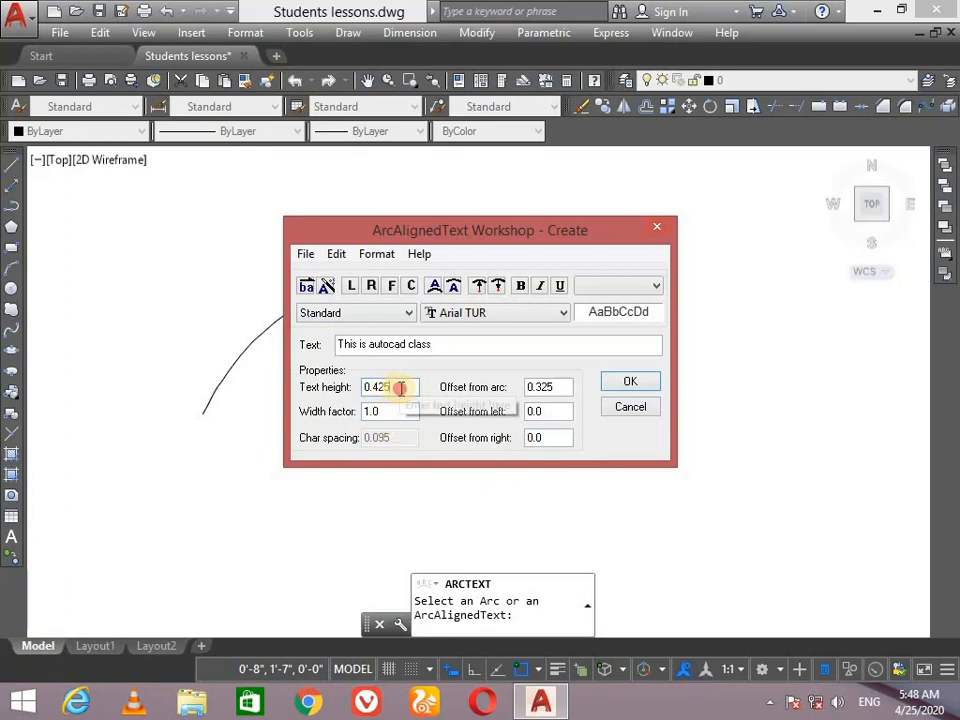
pyautogui.click(624, 382)
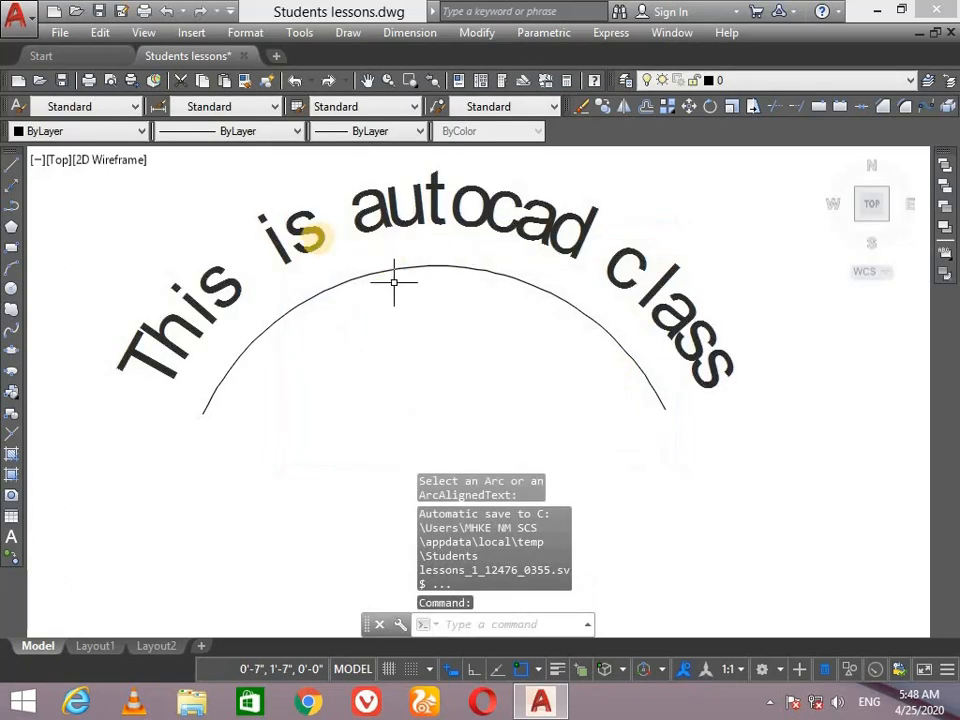
# Step: Stretch the starting end of the arc-aligned text clockwise along the arc, squeezing the text toward its other end
pyautogui.click(576, 233)
pyautogui.click(405, 208)
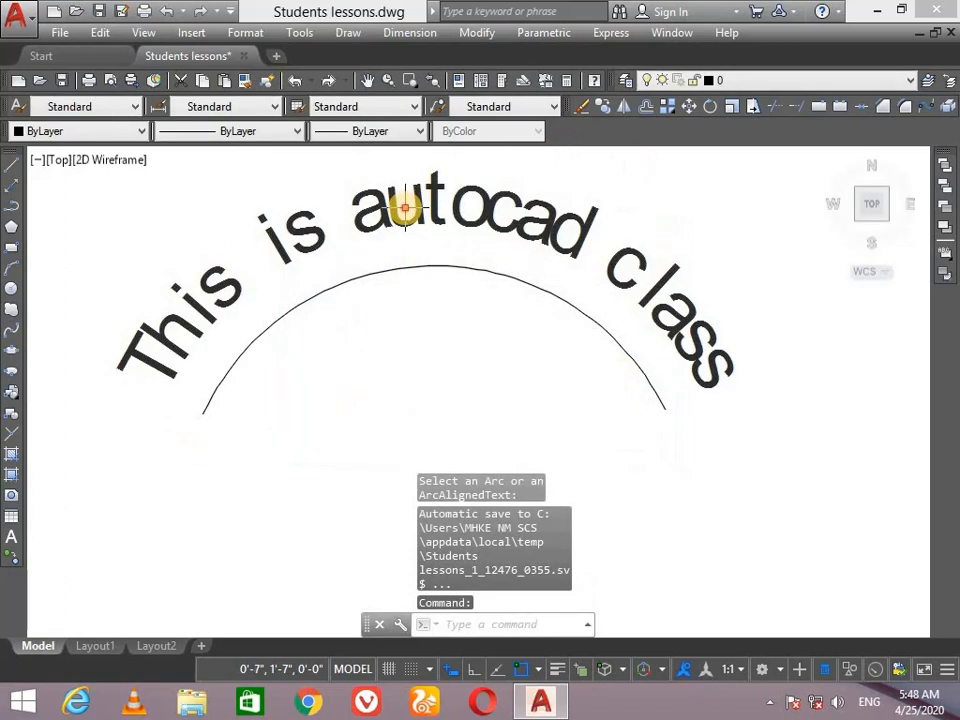
pyautogui.click(421, 201)
pyautogui.click(430, 203)
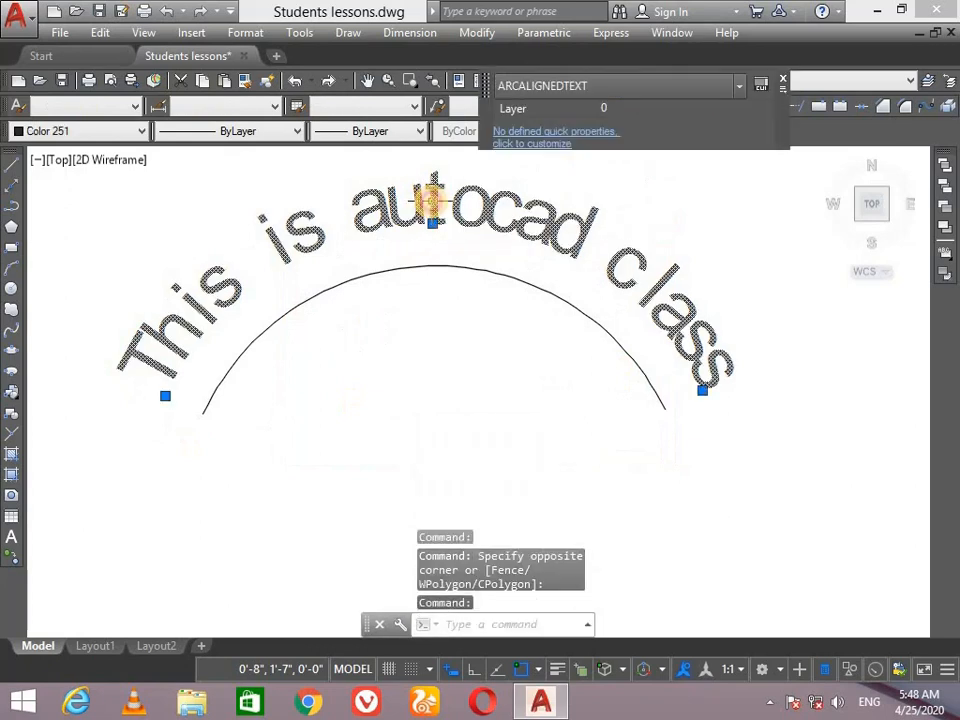
pyautogui.click(165, 396)
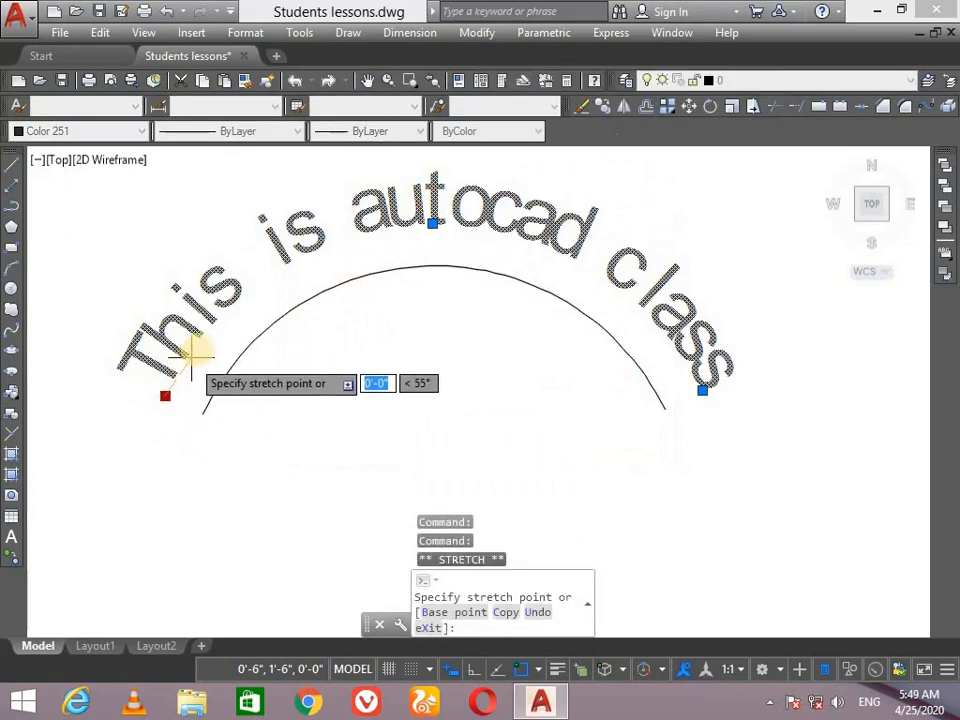
pyautogui.click(229, 317)
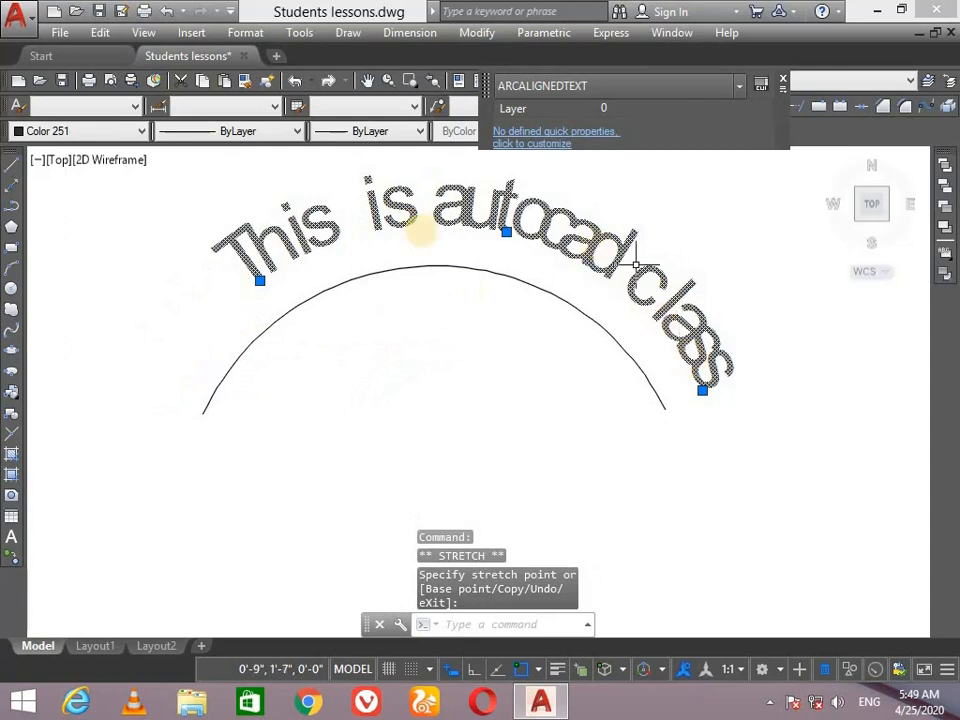
# Step: Try to stretch the starting end of the arc-aligned text back toward the arc's starting end
pyautogui.click(257, 280)
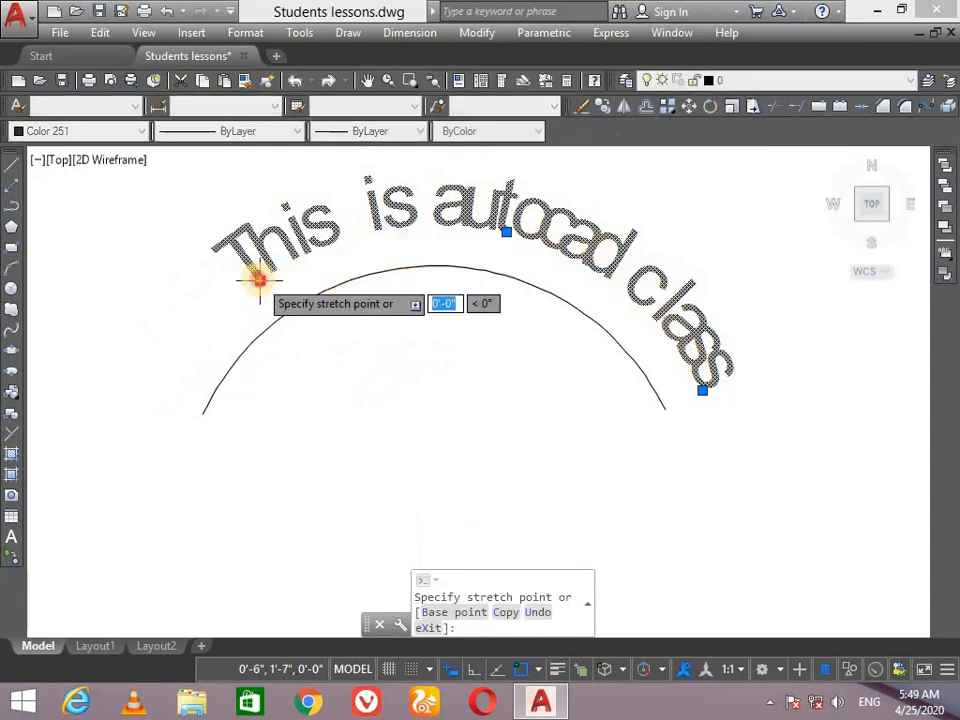
pyautogui.click(182, 410)
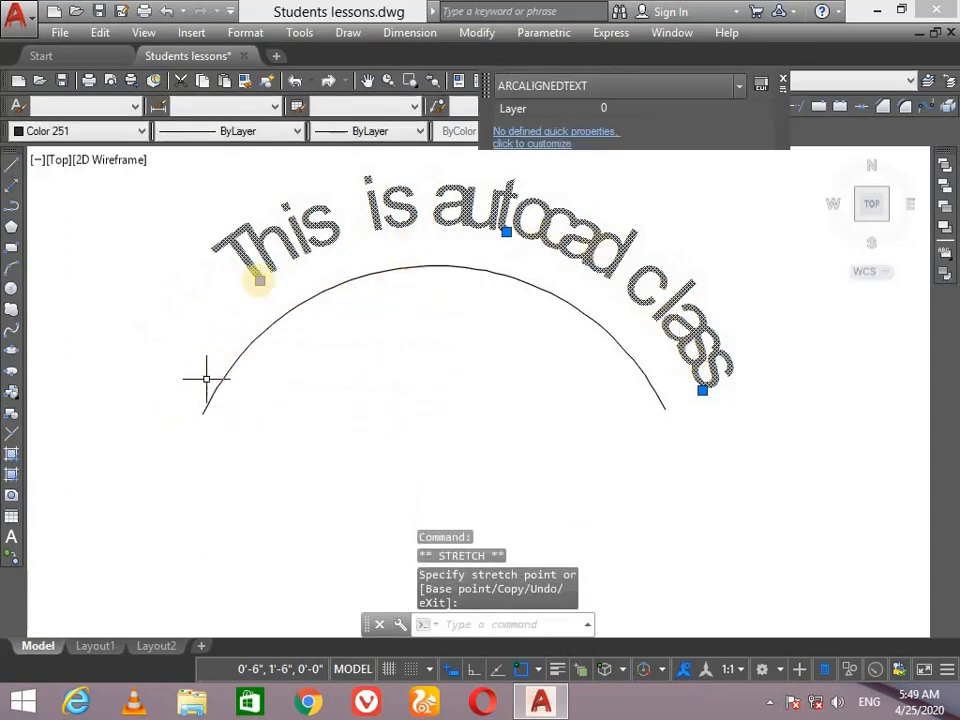
pyautogui.click(260, 280)
pyautogui.click(176, 402)
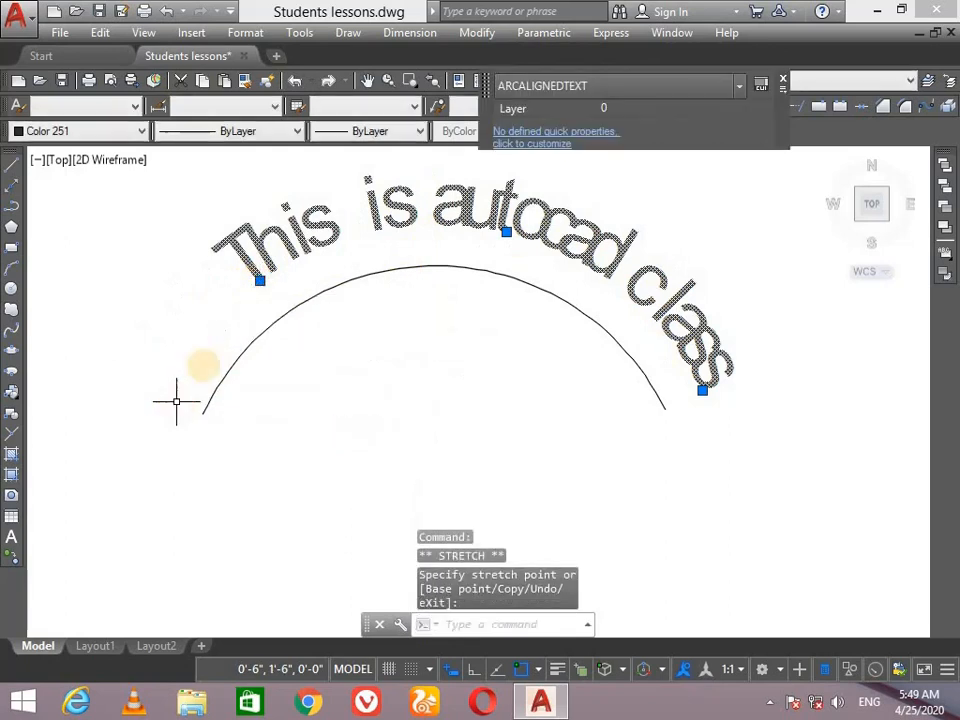
# Step: Undo the grip edits made to the starting end of the arc-aligned text
pyautogui.hotkey('ctrl', 'z')
pyautogui.hotkey('ctrl', 'z')
pyautogui.hotkey('ctrl', 'z')
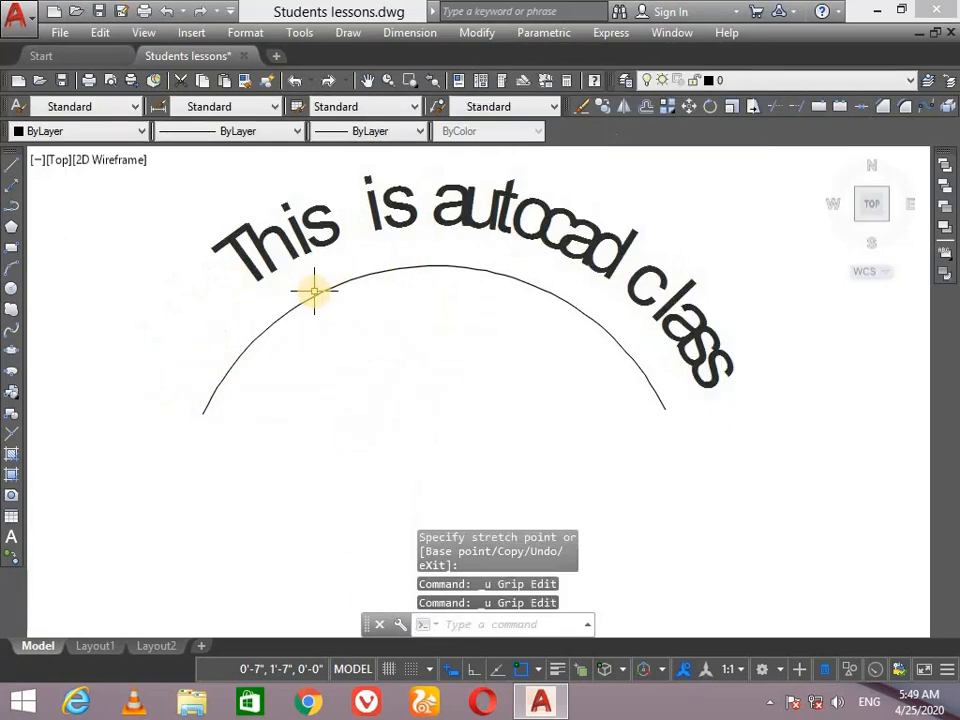
# Step: Stretch the arc-aligned text by its middle grip to the inner side of the arc
pyautogui.click(432, 205)
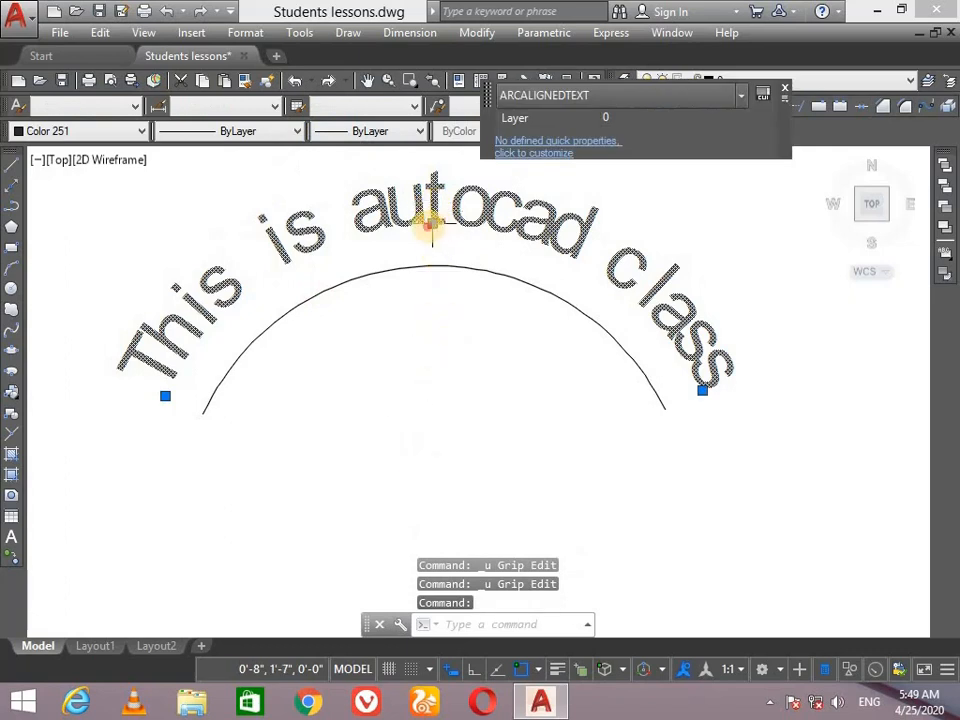
pyautogui.click(432, 223)
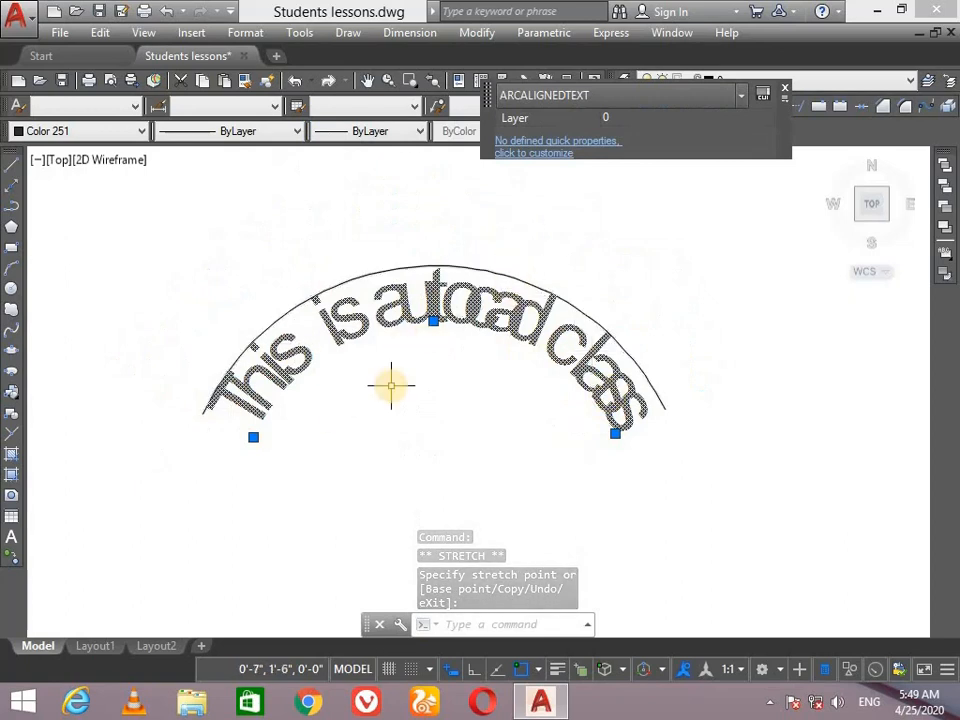
pyautogui.press('Escape')
# Step: Erase the arc together with its arc-aligned text
pyautogui.click(715, 225)
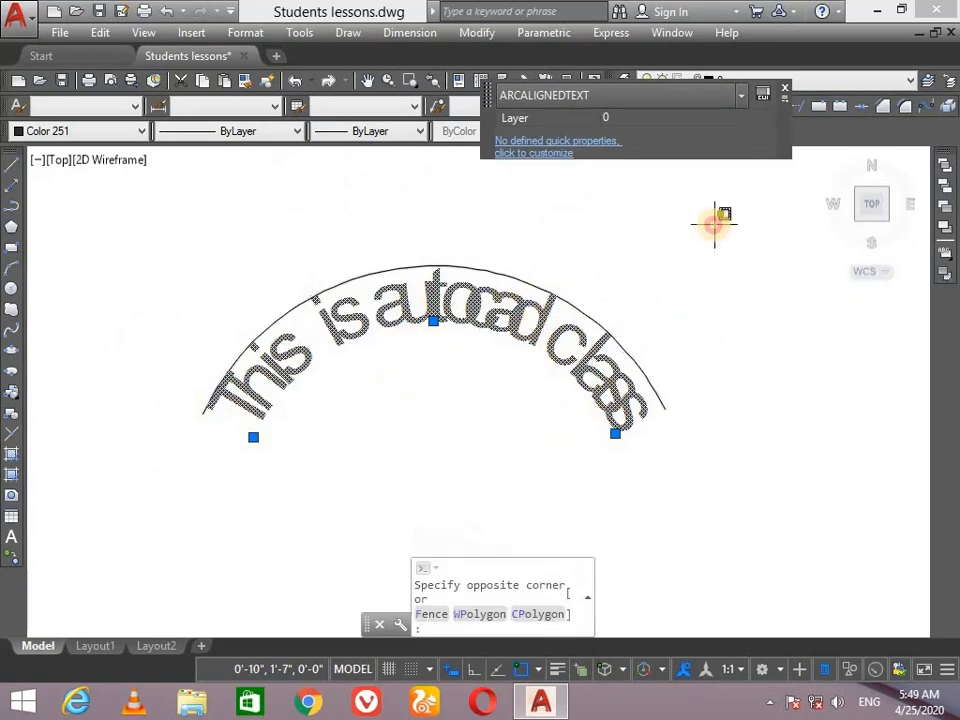
pyautogui.click(116, 477)
pyautogui.press('Delete')
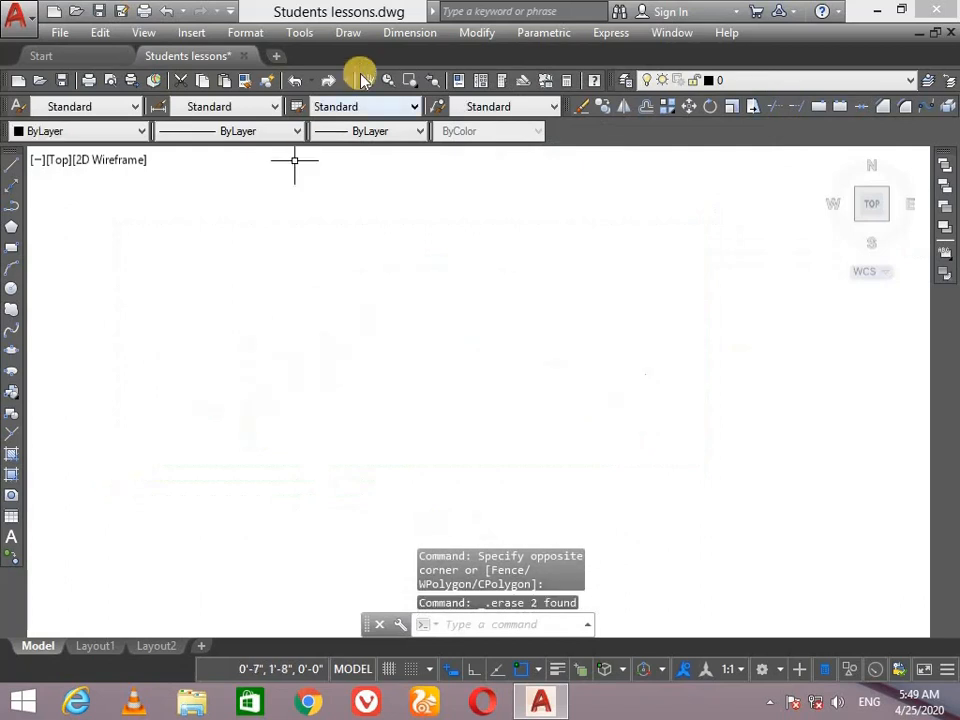
# Step: Examine the Express tools offered for layouts, dimensions, modifying and drawing, including Break-line Symbol and Super Hatch
pyautogui.click(612, 32)
pyautogui.moveTo(727, 32)
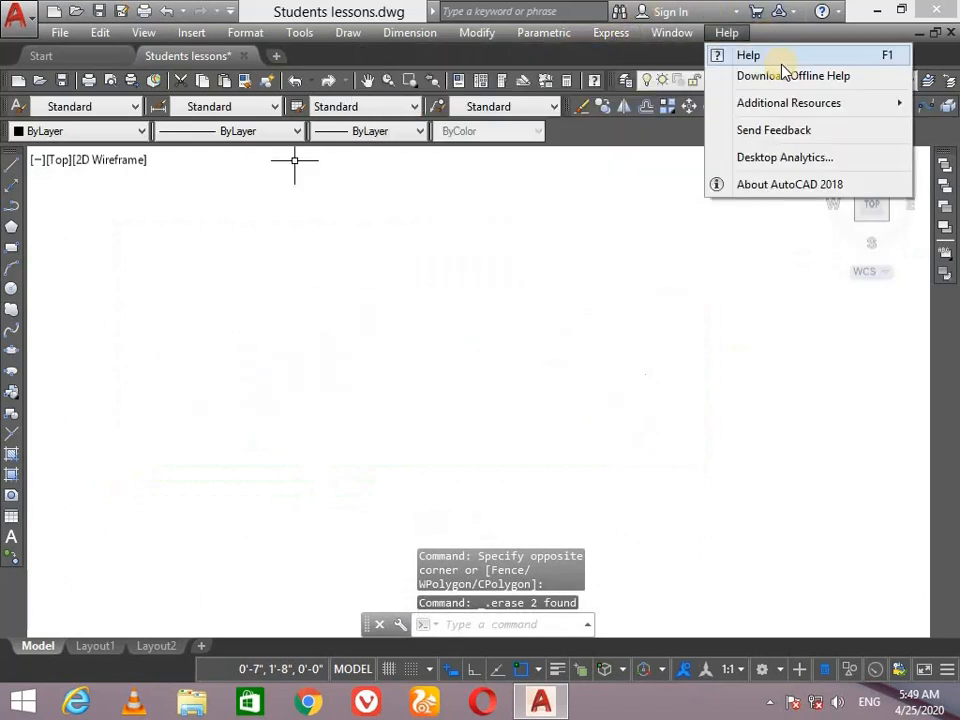
pyautogui.moveTo(605, 32)
pyautogui.moveTo(641, 96)
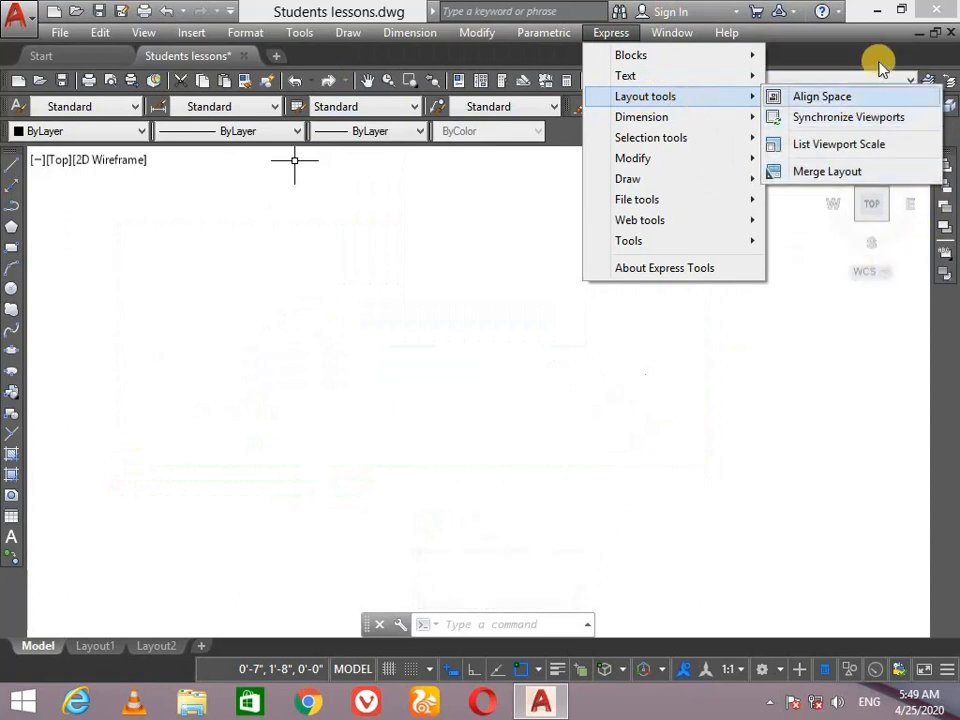
pyautogui.moveTo(712, 118)
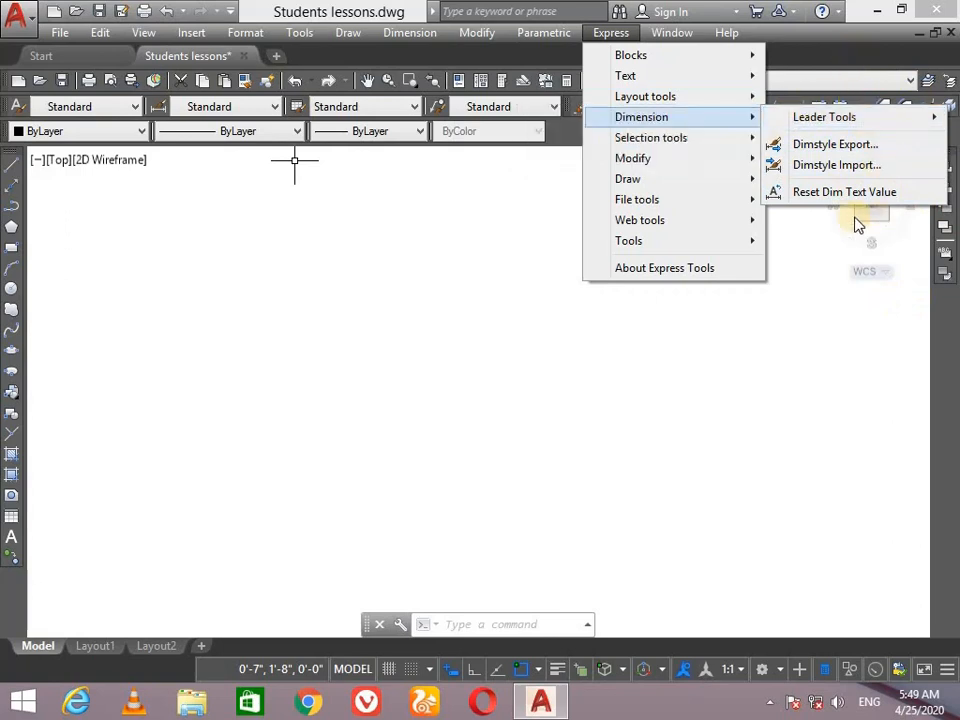
pyautogui.moveTo(728, 166)
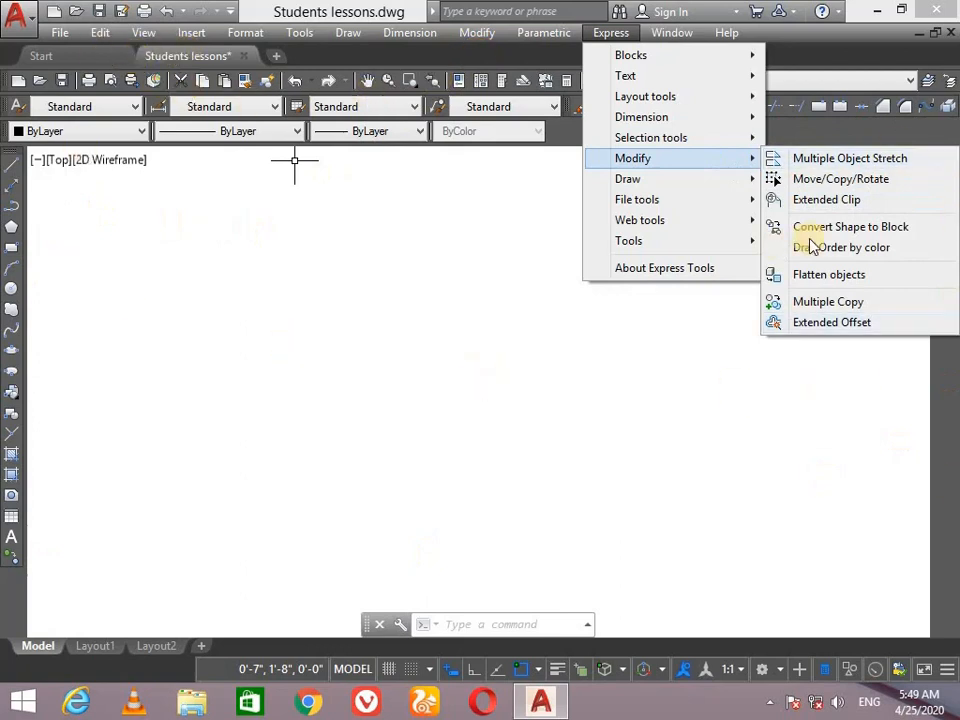
pyautogui.moveTo(706, 182)
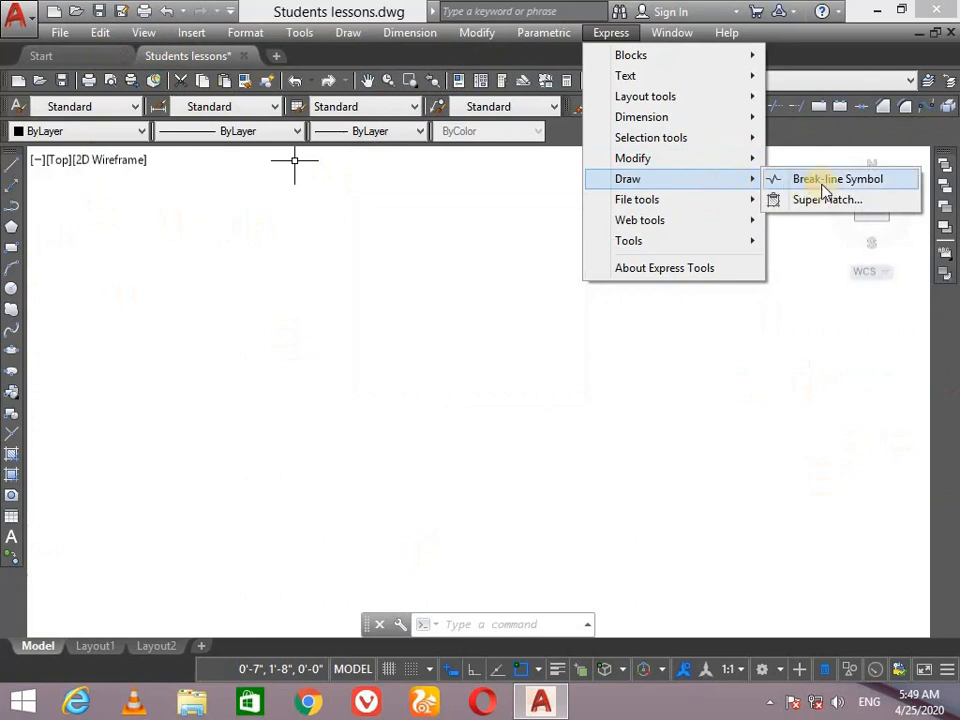
pyautogui.click(388, 320)
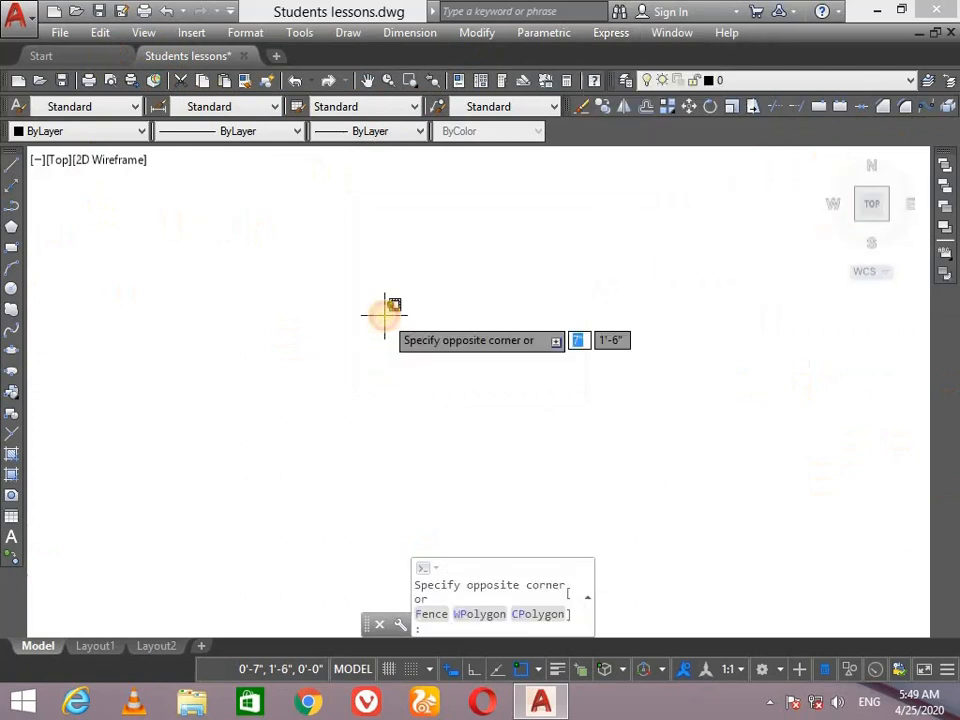
pyautogui.click(435, 304)
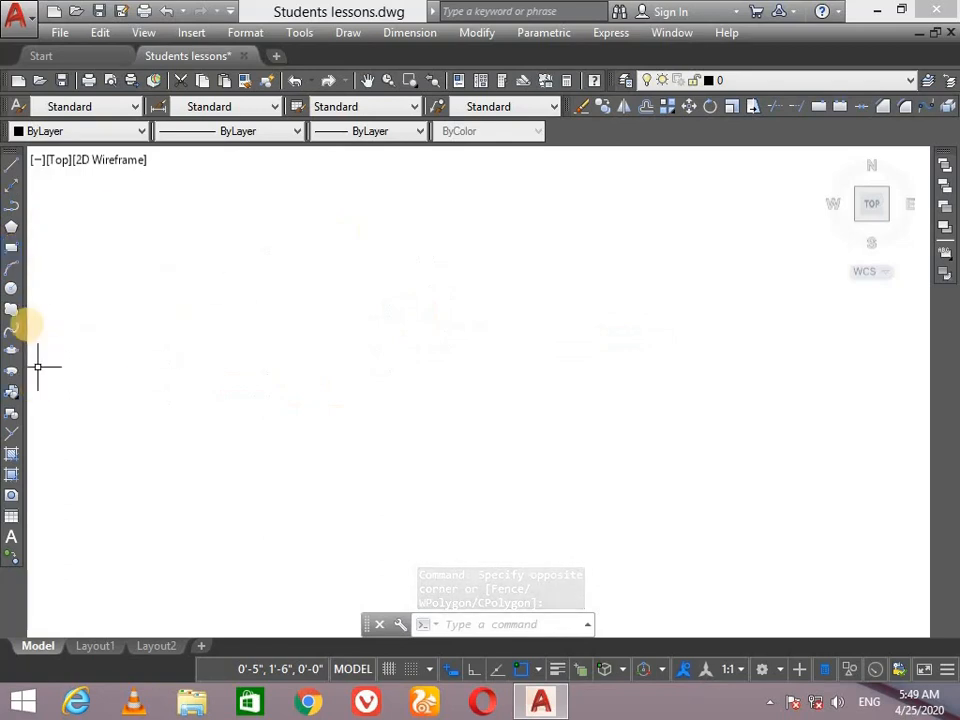
# Step: Draw a large closed freehand revision cloud across the middle of the empty drawing
pyautogui.click(11, 308)
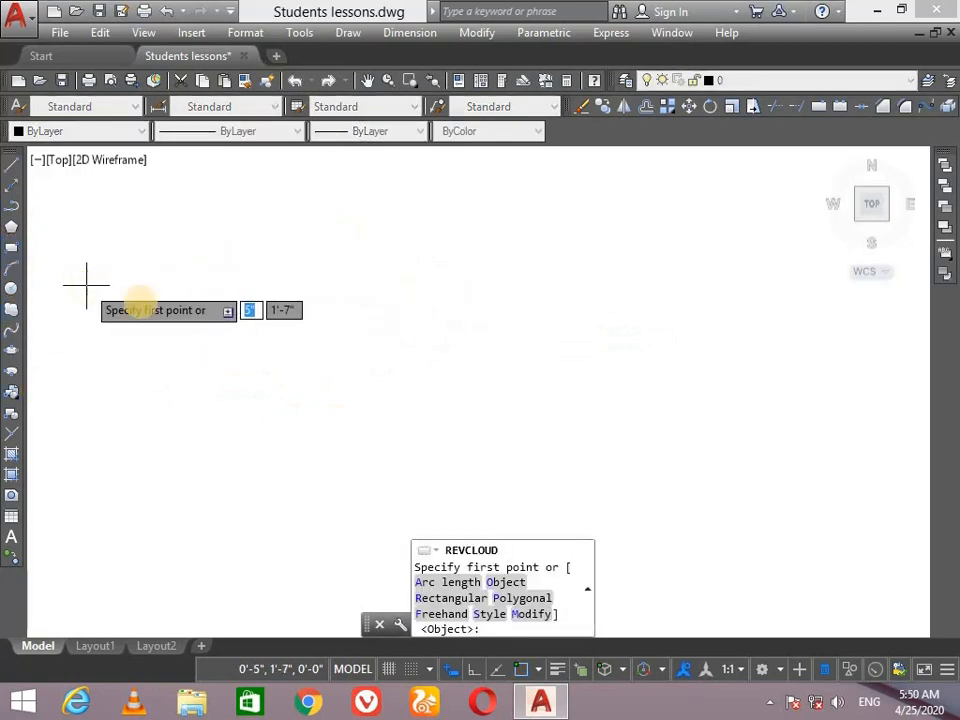
pyautogui.click(251, 293)
pyautogui.moveTo(581, 244)
pyautogui.mouseDown()
pyautogui.moveTo(789, 321)
pyautogui.moveTo(767, 456)
pyautogui.moveTo(561, 514)
pyautogui.moveTo(450, 522)
pyautogui.moveTo(272, 514)
pyautogui.moveTo(208, 386)
pyautogui.moveTo(228, 305)
pyautogui.mouseUp()
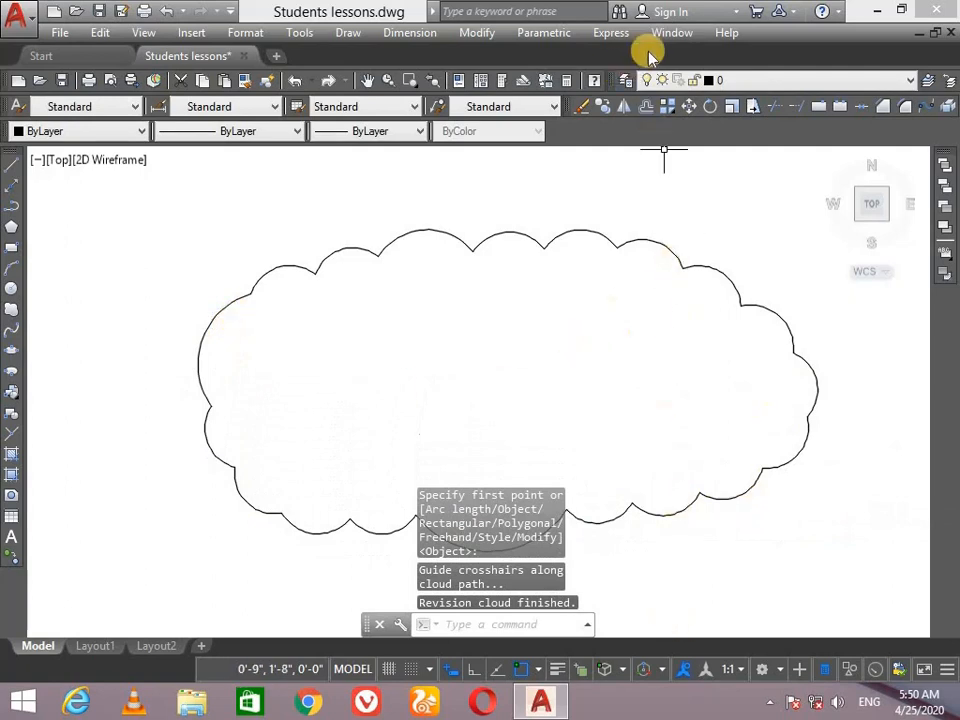
pyautogui.click(607, 33)
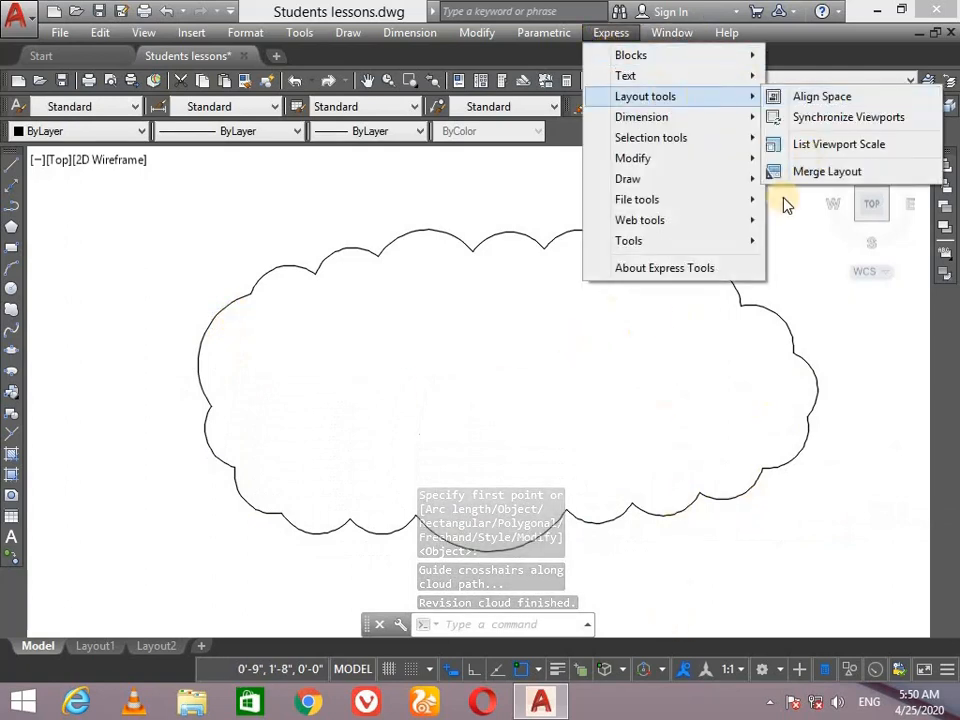
pyautogui.moveTo(730, 182)
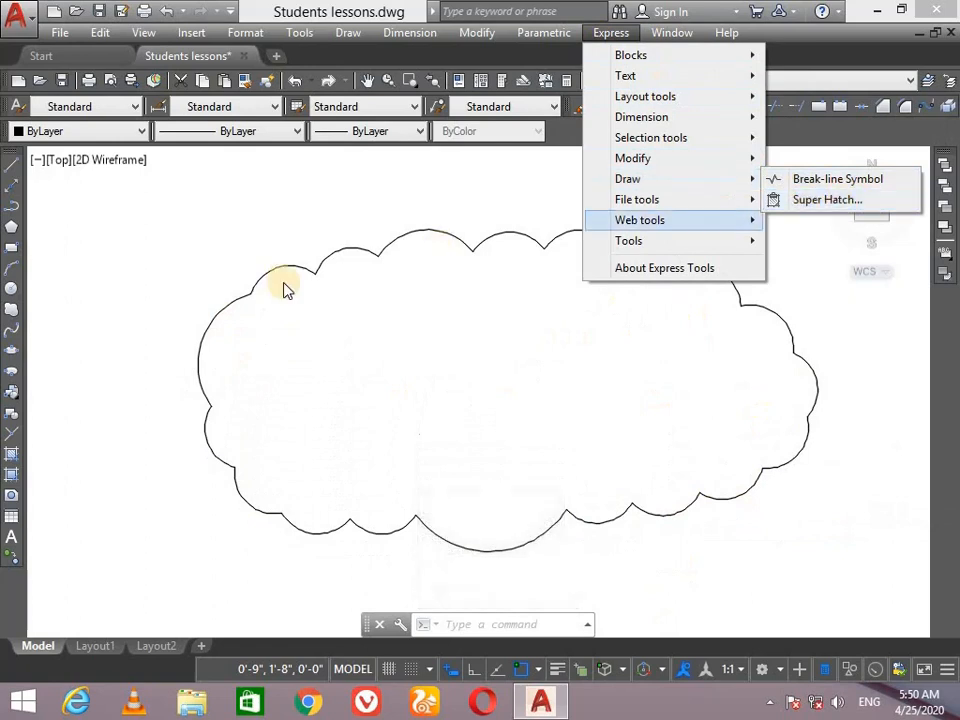
pyautogui.click(141, 300)
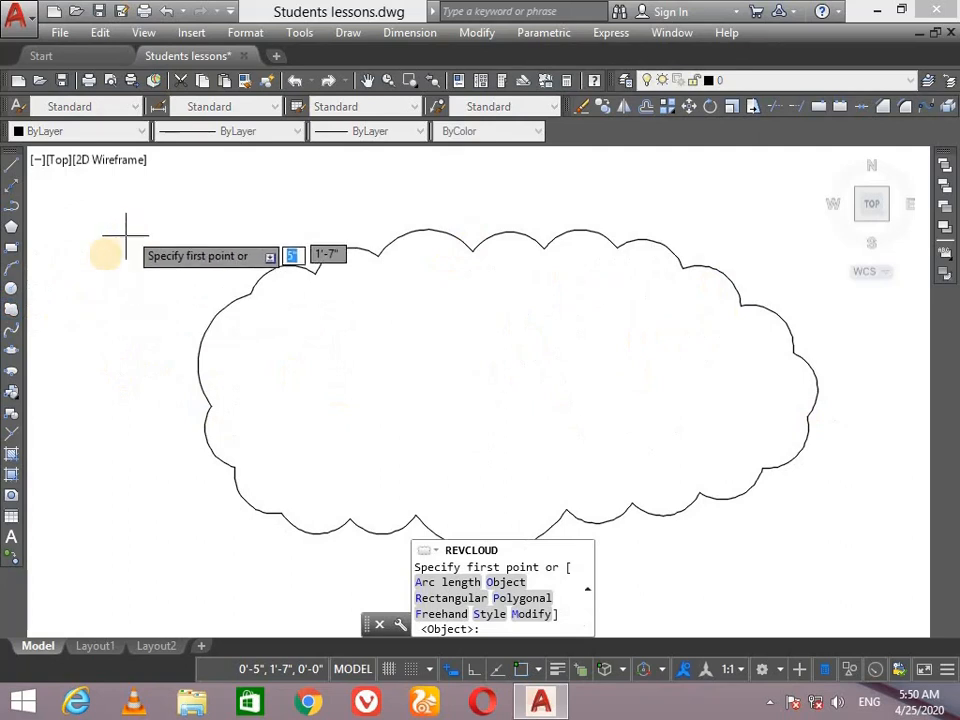
# Step: Draw a small 5-sided polygon, inscribed in a circle, outside the revision cloud at its upper left
pyautogui.click(12, 233)
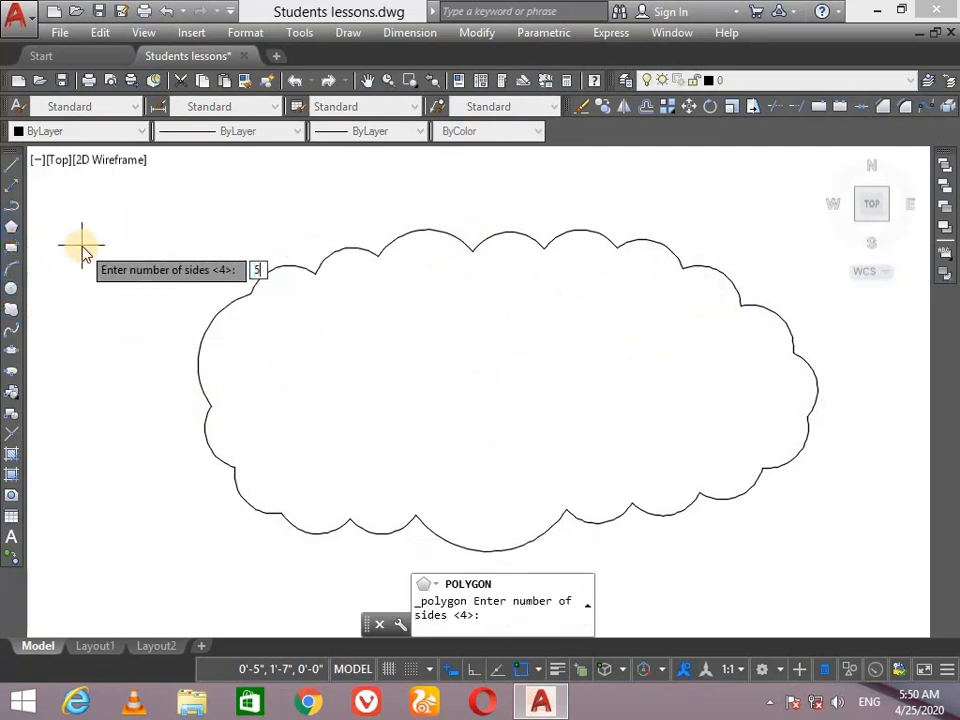
pyautogui.write('5')
pyautogui.press('Return')
pyautogui.click(131, 241)
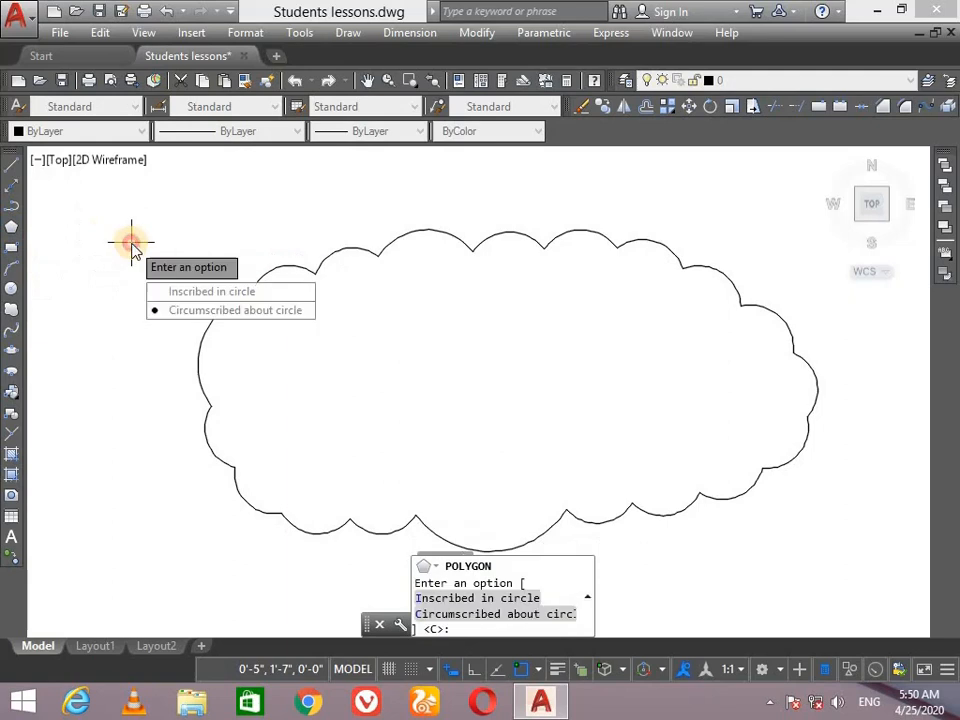
pyautogui.click(176, 291)
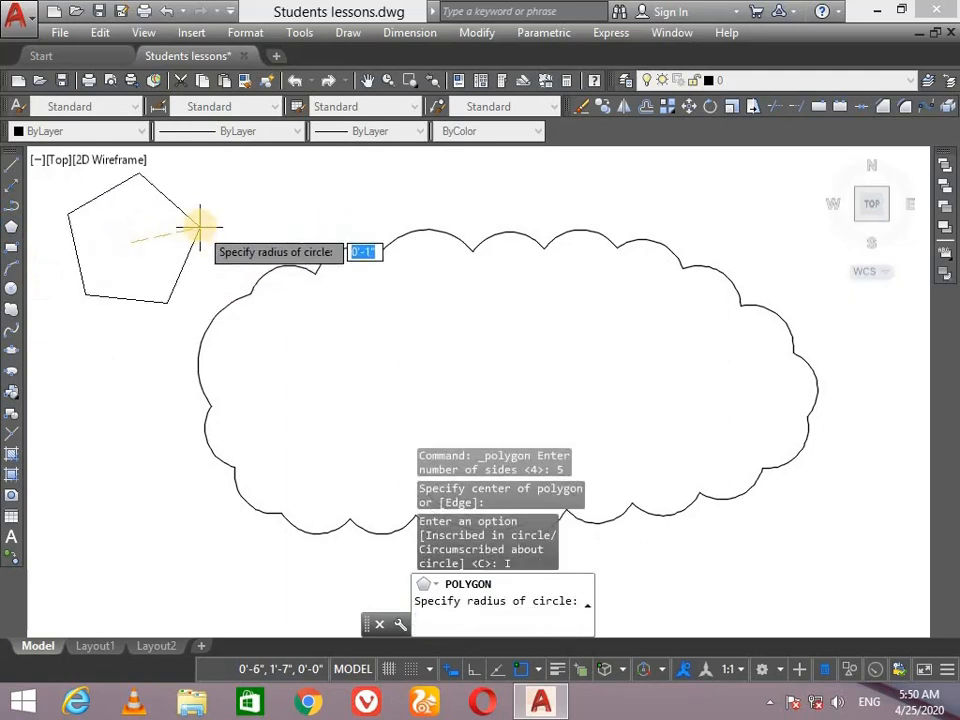
pyautogui.click(180, 226)
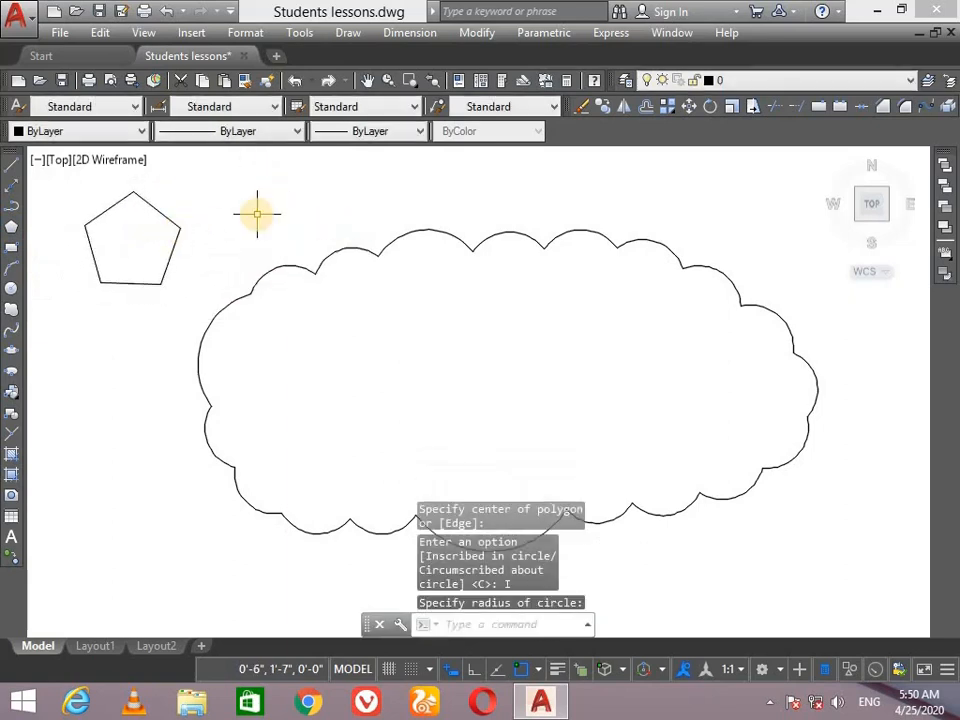
# Step: Define the pentagon as a block named "checking", converting the original to the block
pyautogui.click(184, 194)
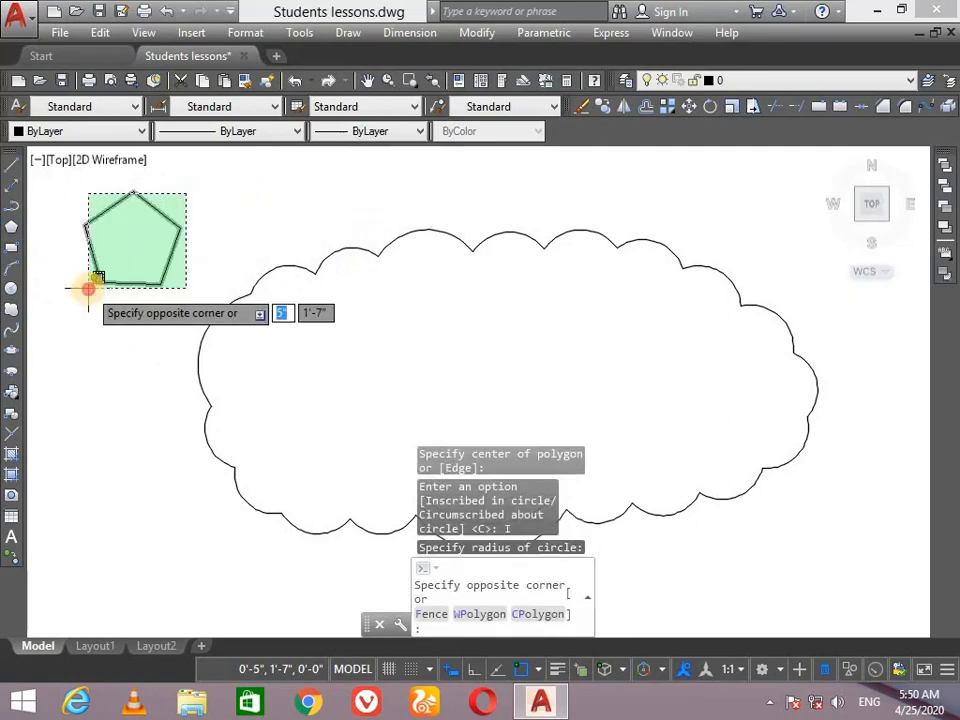
pyautogui.click(88, 288)
pyautogui.press('Return')
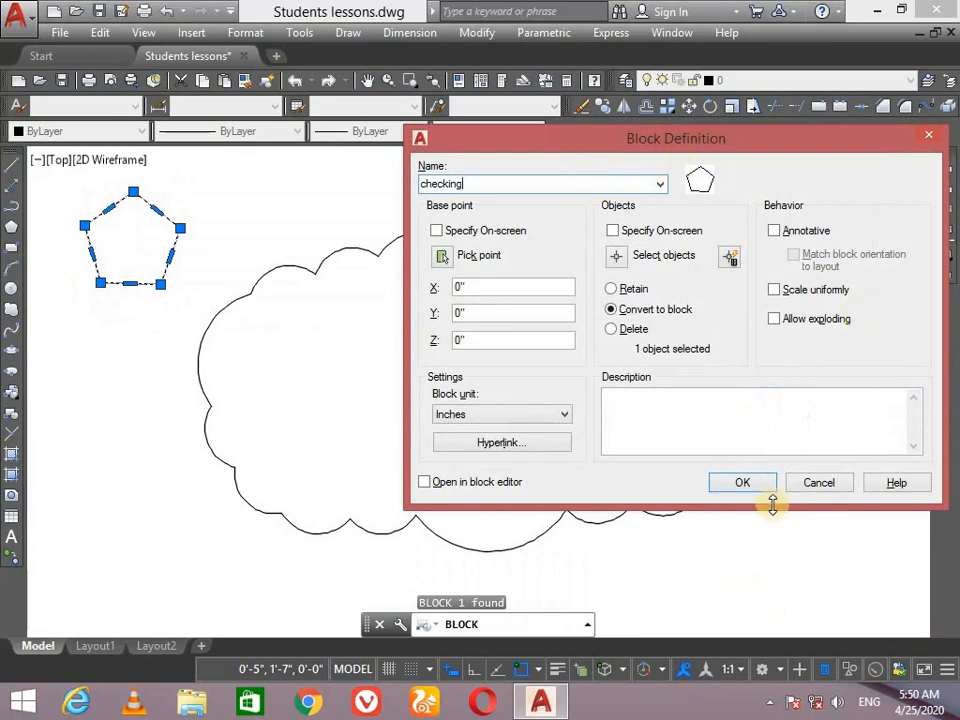
pyautogui.click(742, 482)
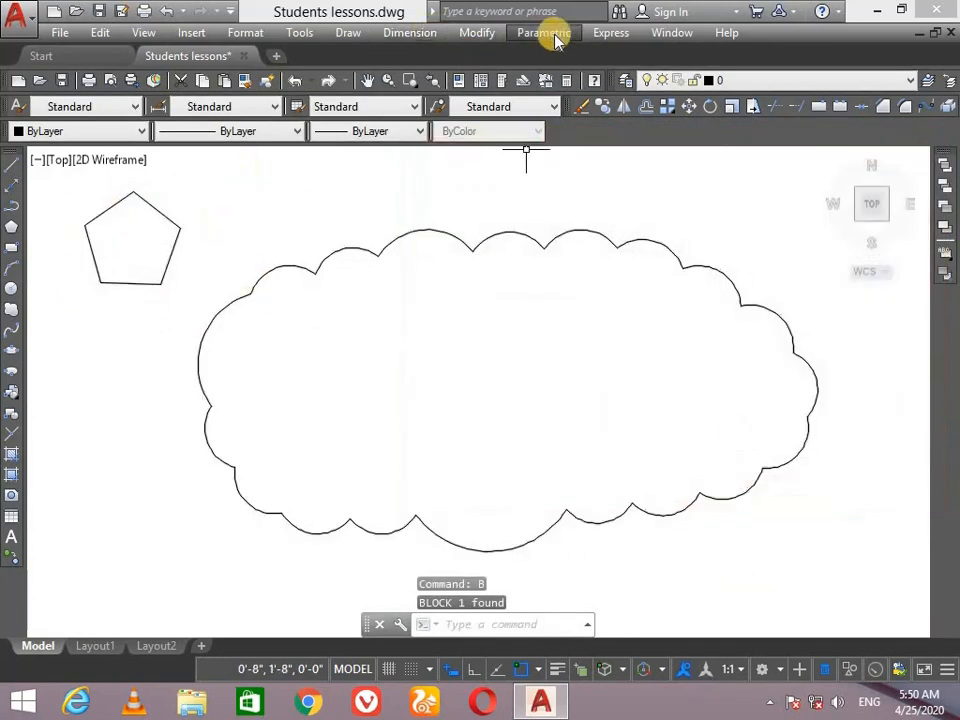
# Step: Start Super Hatch with the CHECKING block as the pattern, with its parameters specified on screen
pyautogui.click(614, 33)
pyautogui.moveTo(727, 116)
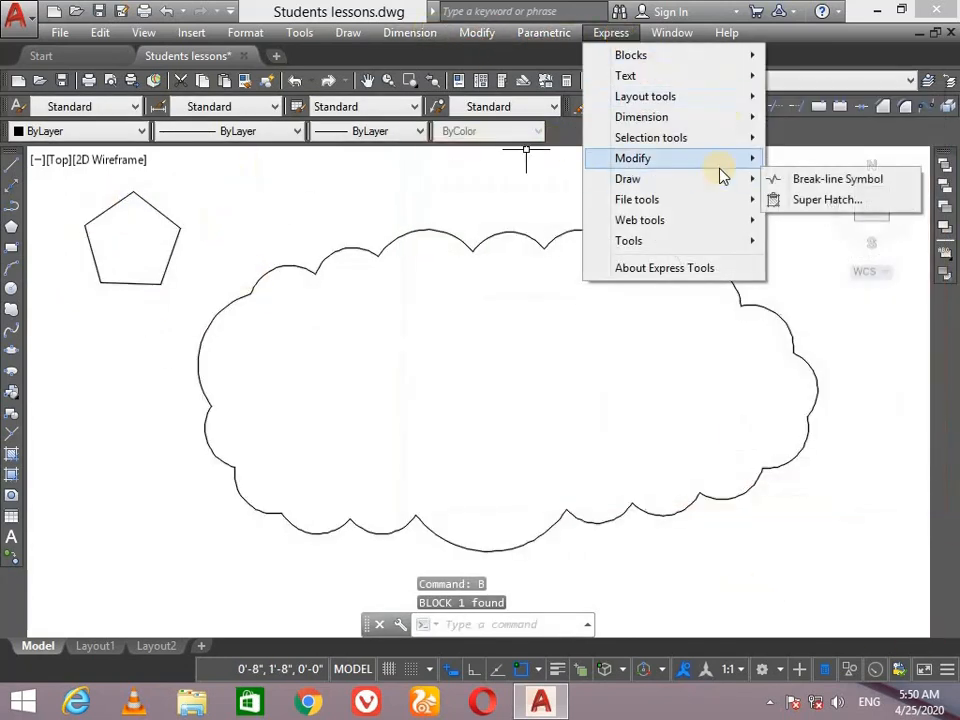
pyautogui.moveTo(730, 178)
pyautogui.click(818, 199)
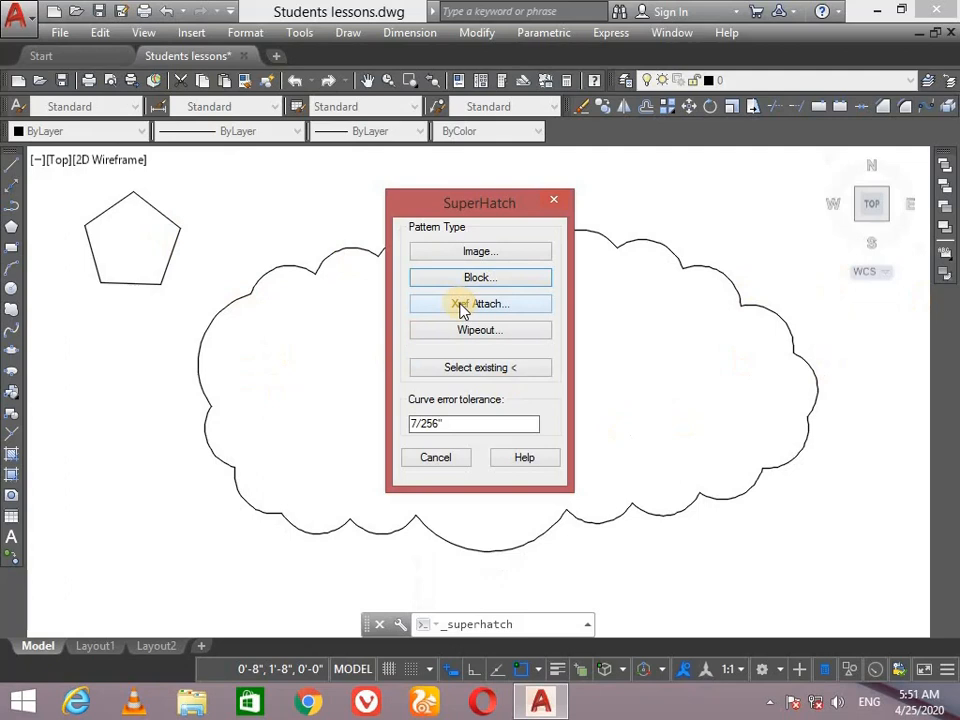
pyautogui.click(481, 277)
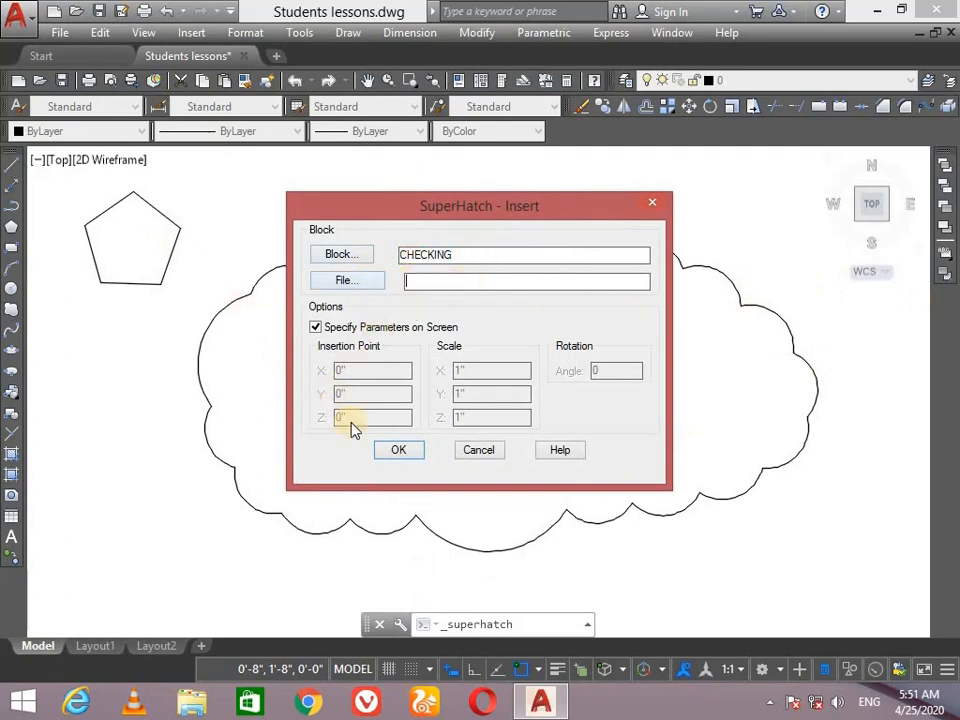
pyautogui.click(399, 451)
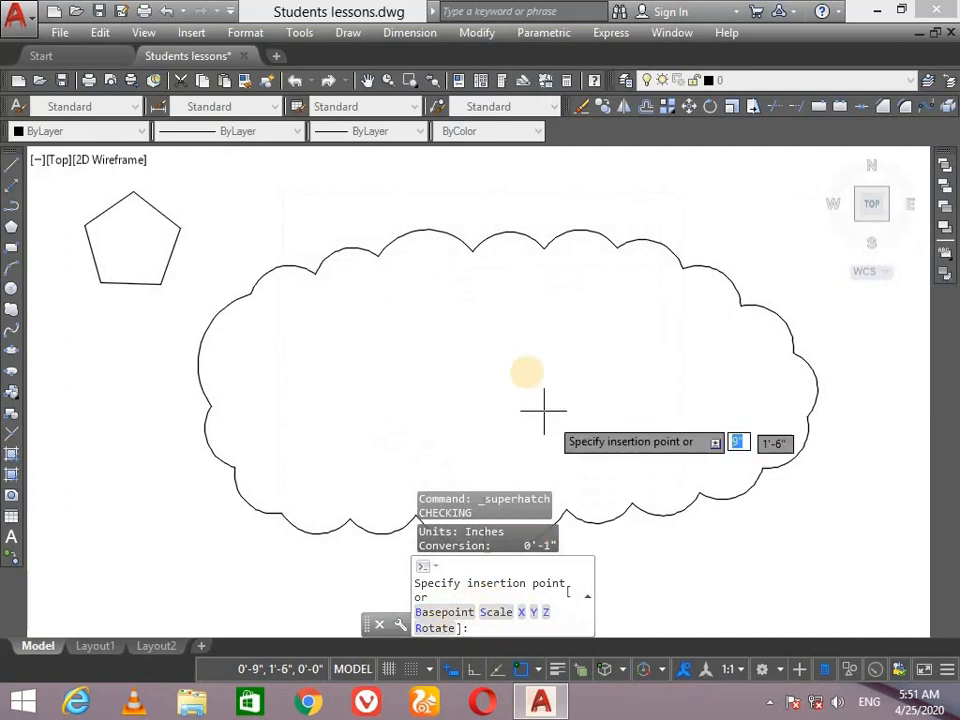
# Step: Place the CHECKING block inside the revision cloud at scale 1 and rotation 0, and accept the placement
pyautogui.click(522, 370)
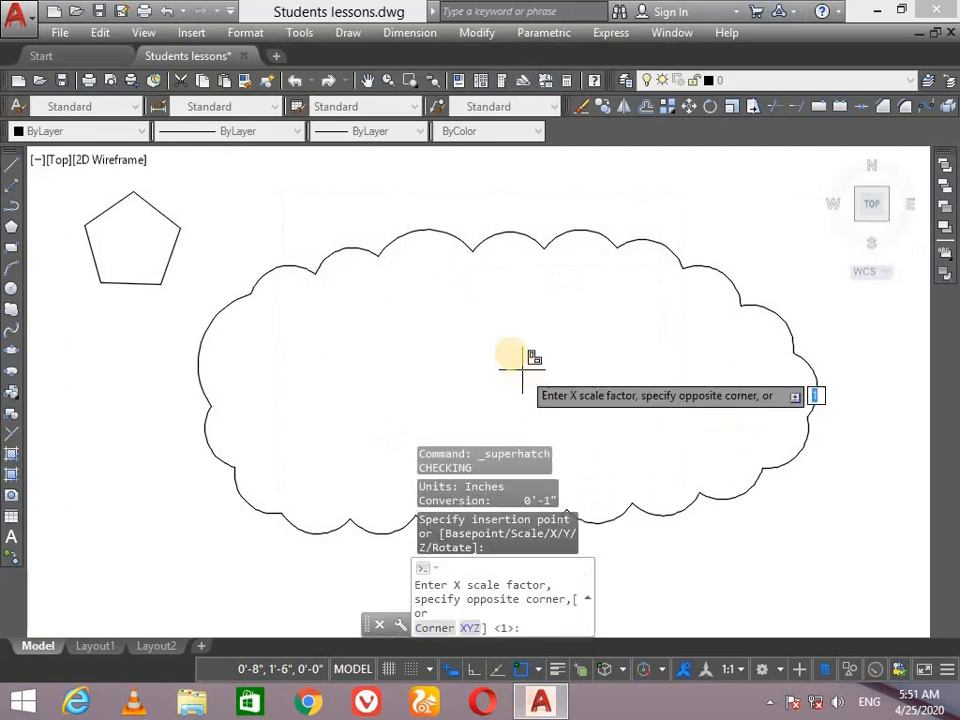
pyautogui.press('Return')
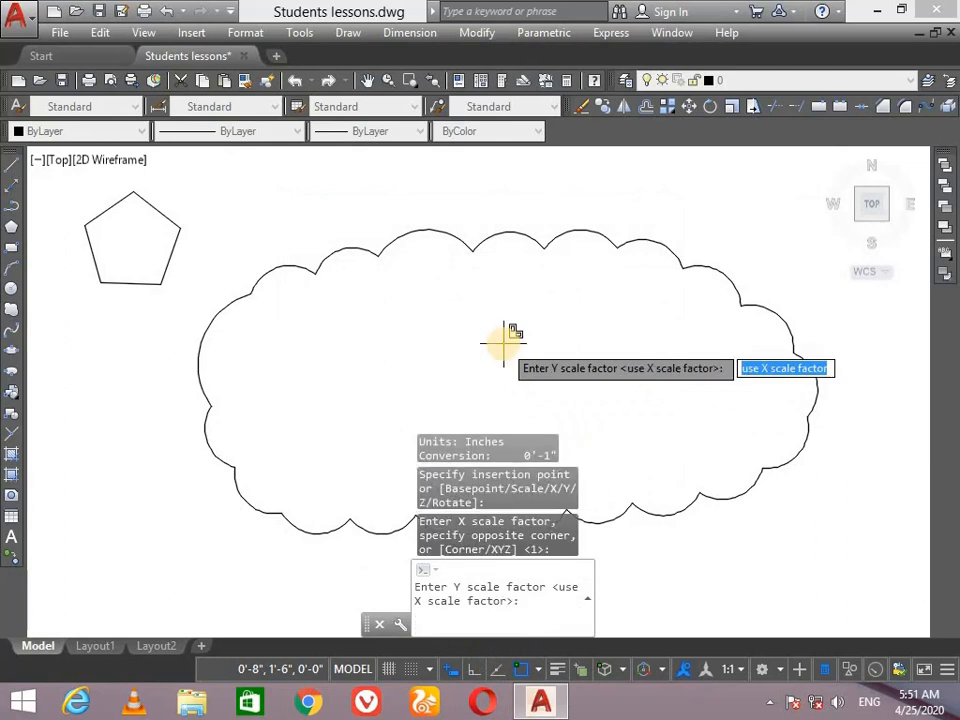
pyautogui.press('Return')
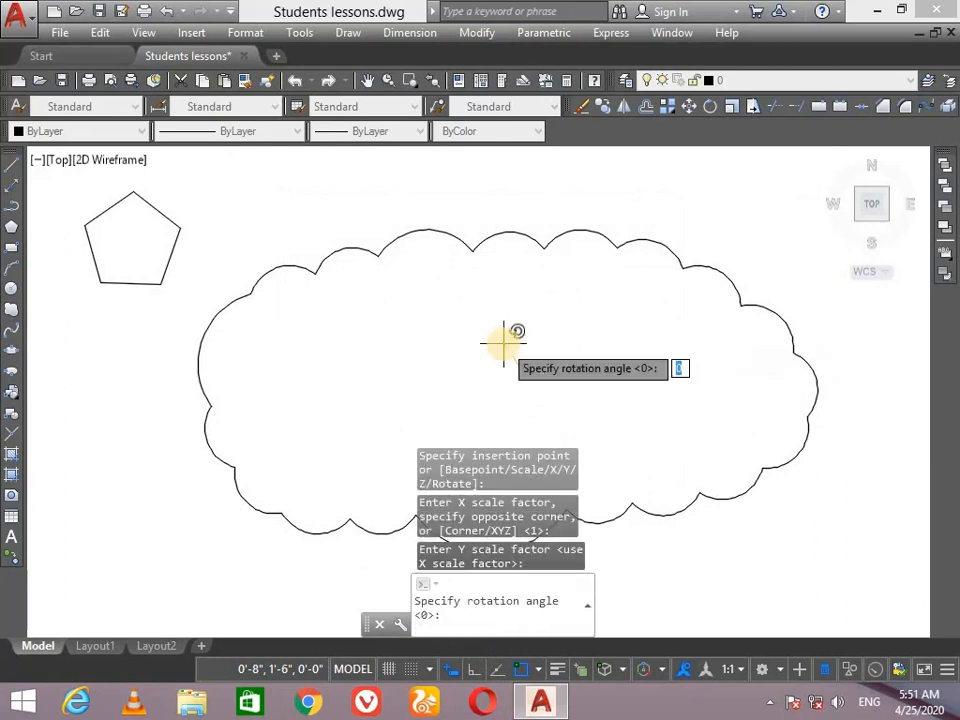
pyautogui.press('Return')
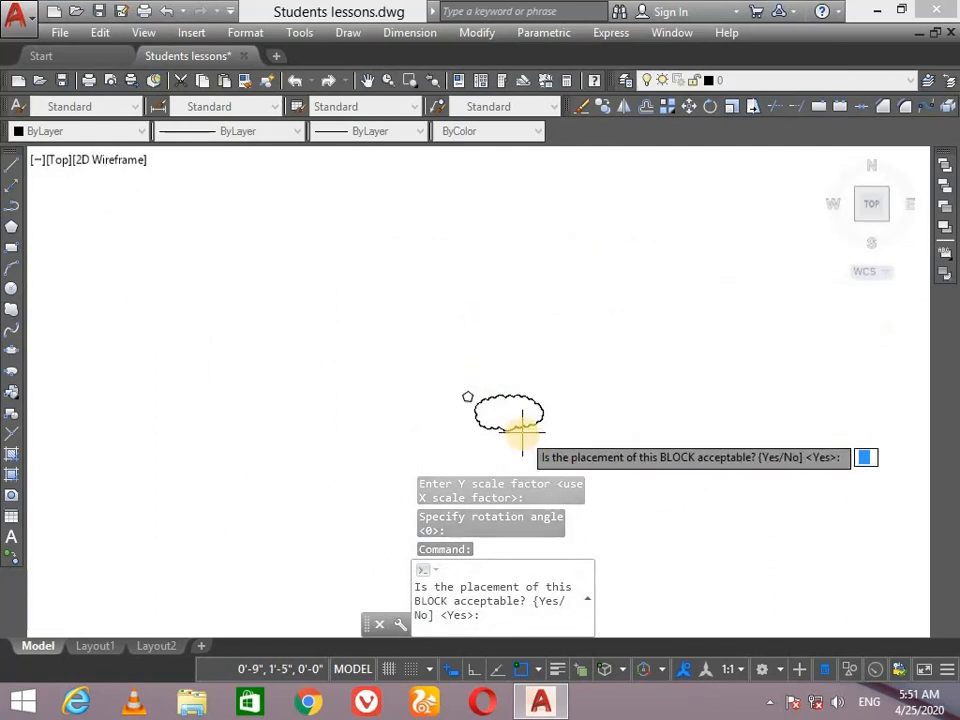
pyautogui.scroll(8, 514, 400)
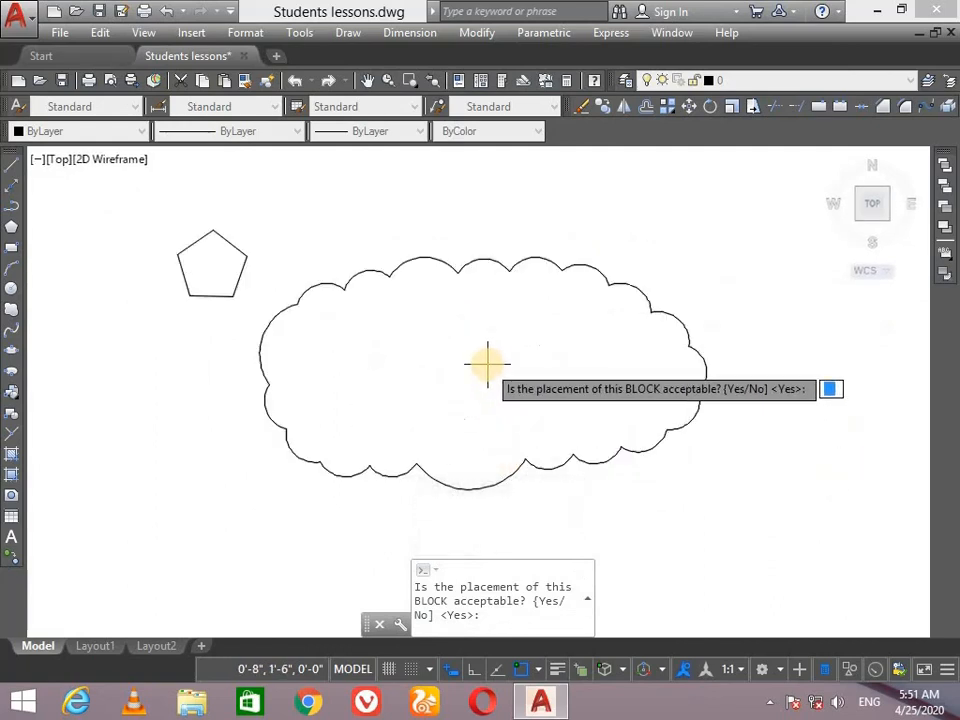
pyautogui.press('Return')
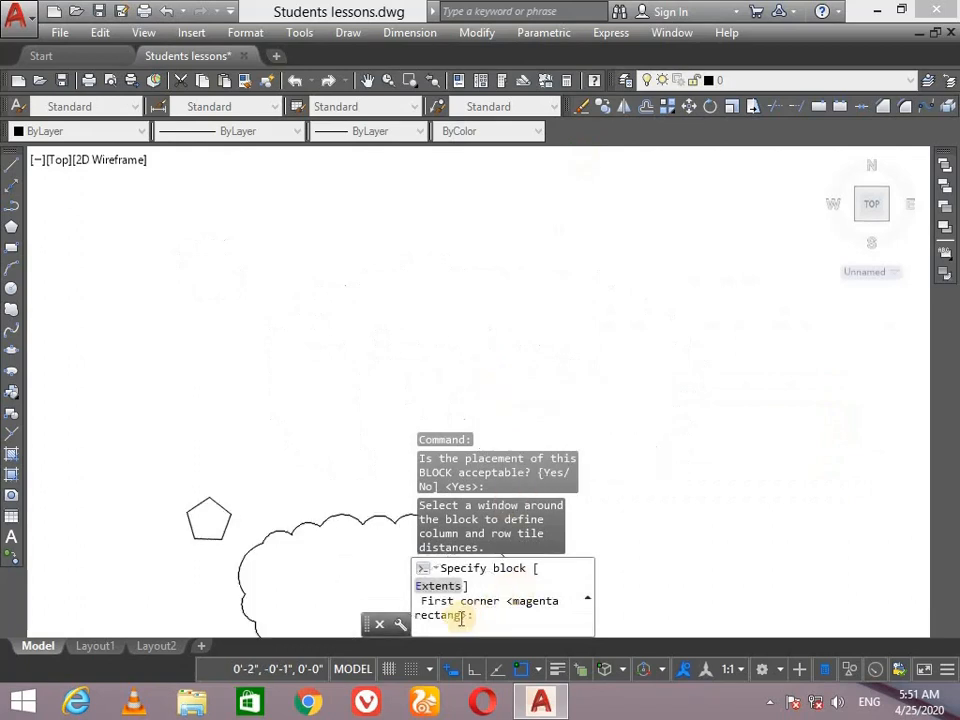
# Step: Try to define the Super Hatch tile with a small window inside the revision cloud
pyautogui.scroll(4, 360, 615)
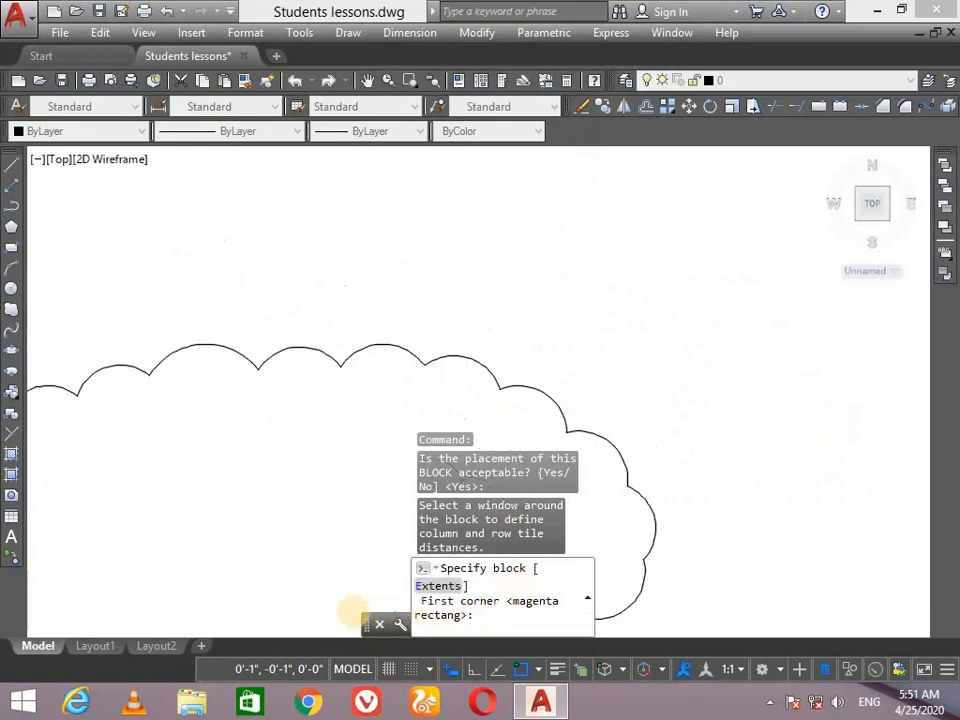
pyautogui.click(313, 481)
pyautogui.click(309, 437)
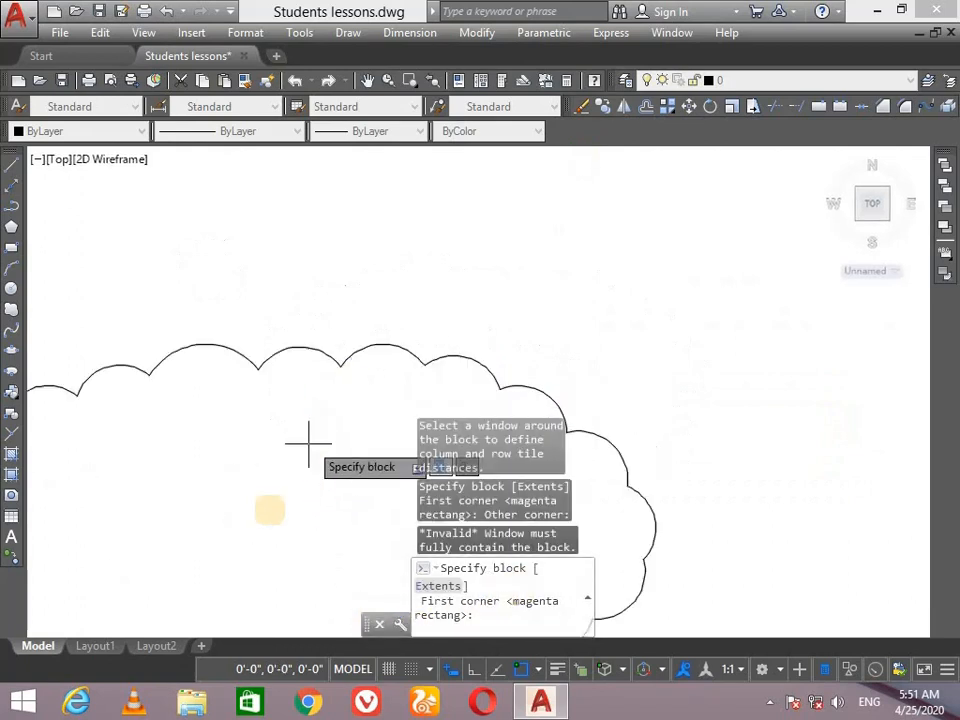
# Step: Accept the default magenta rectangle as the tile and fill the inside of the revision cloud with the pentagon pattern
pyautogui.scroll(-5, 236, 504)
pyautogui.scroll(2, 223, 557)
pyautogui.scroll(2, 300, 364)
pyautogui.moveTo(300, 364)
pyautogui.mouseDown(button='middle')
pyautogui.moveTo(530, 327)
pyautogui.moveTo(521, 313)
pyautogui.mouseUp(button='middle')
pyautogui.press('Return')
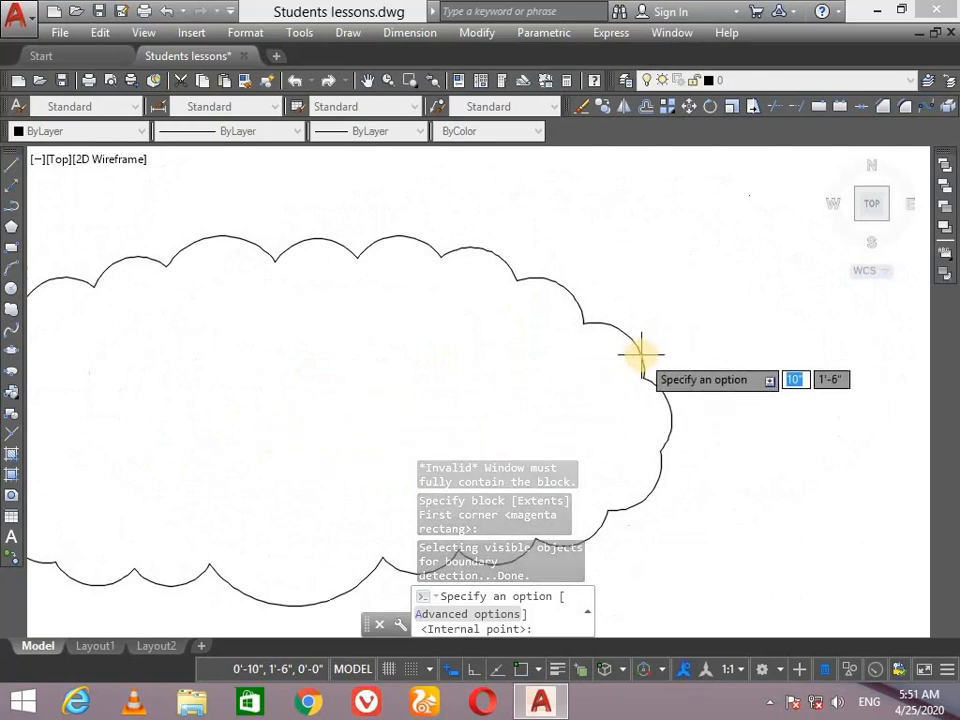
pyautogui.click(324, 415)
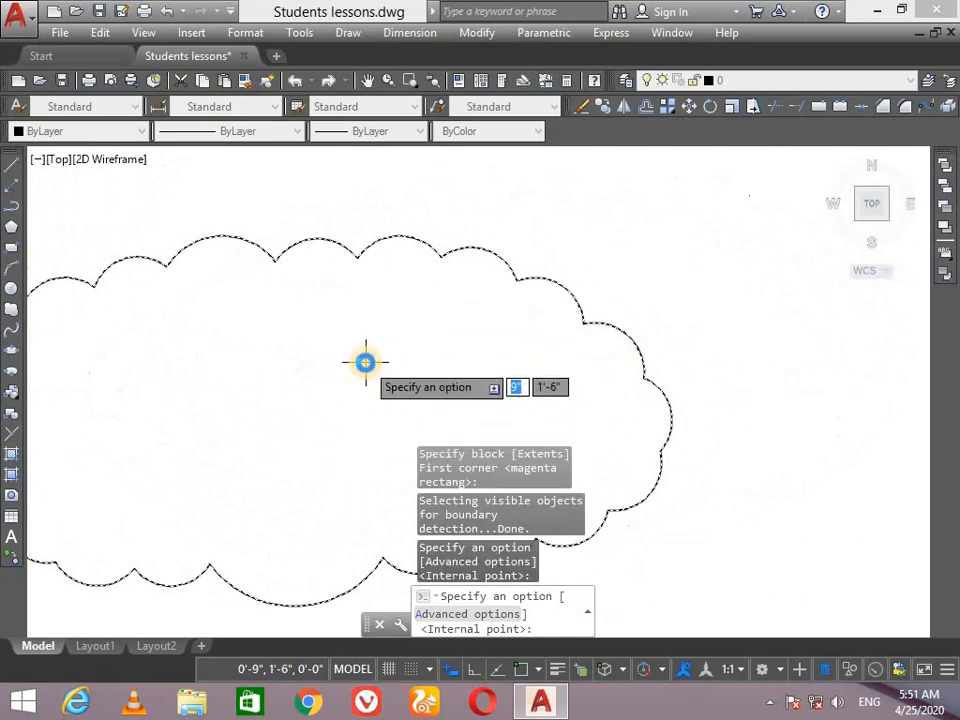
pyautogui.press('Return')
pyautogui.scroll(-4, 230, 458)
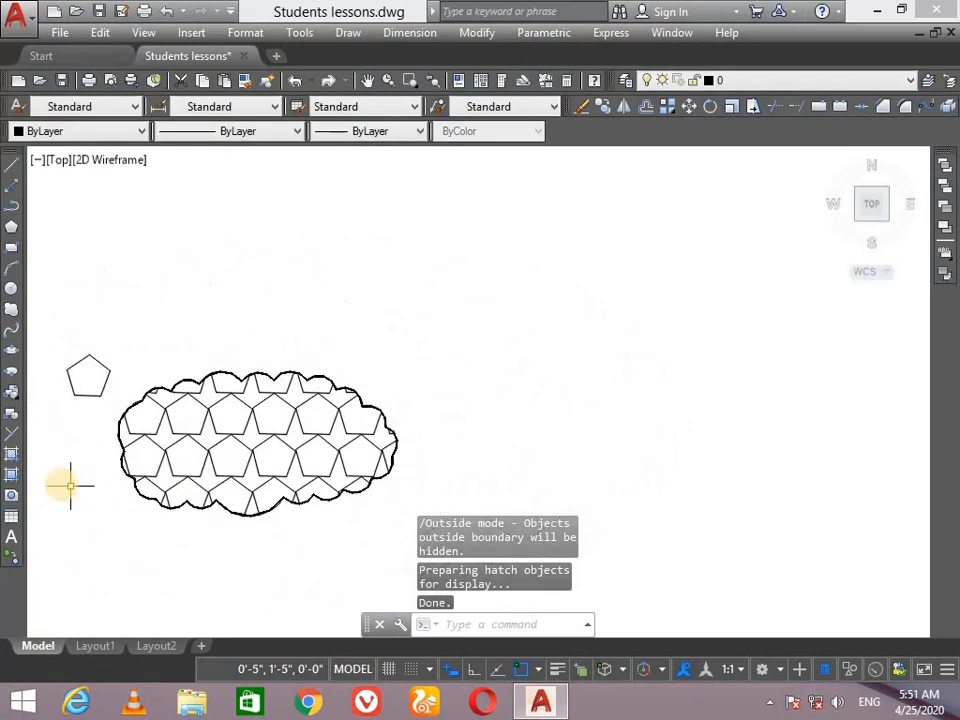
pyautogui.scroll(4, 70, 485)
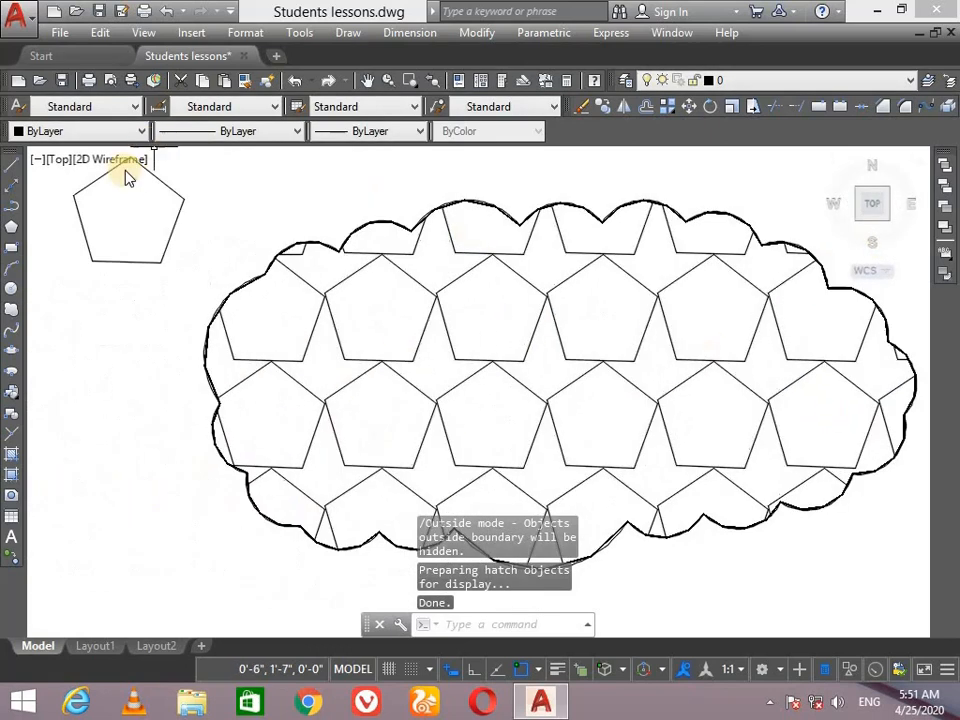
# Step: Erase the revision cloud together with its pentagon hatch, keeping the separate pentagon block
pyautogui.scroll(-2, 662, 381)
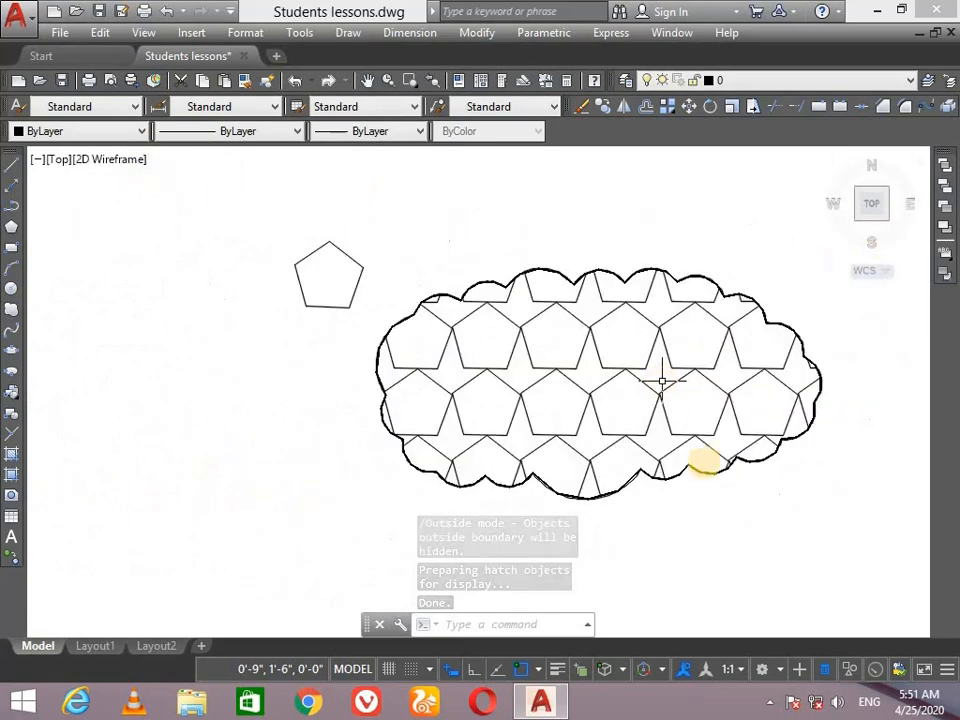
pyautogui.click(870, 552)
pyautogui.click(463, 429)
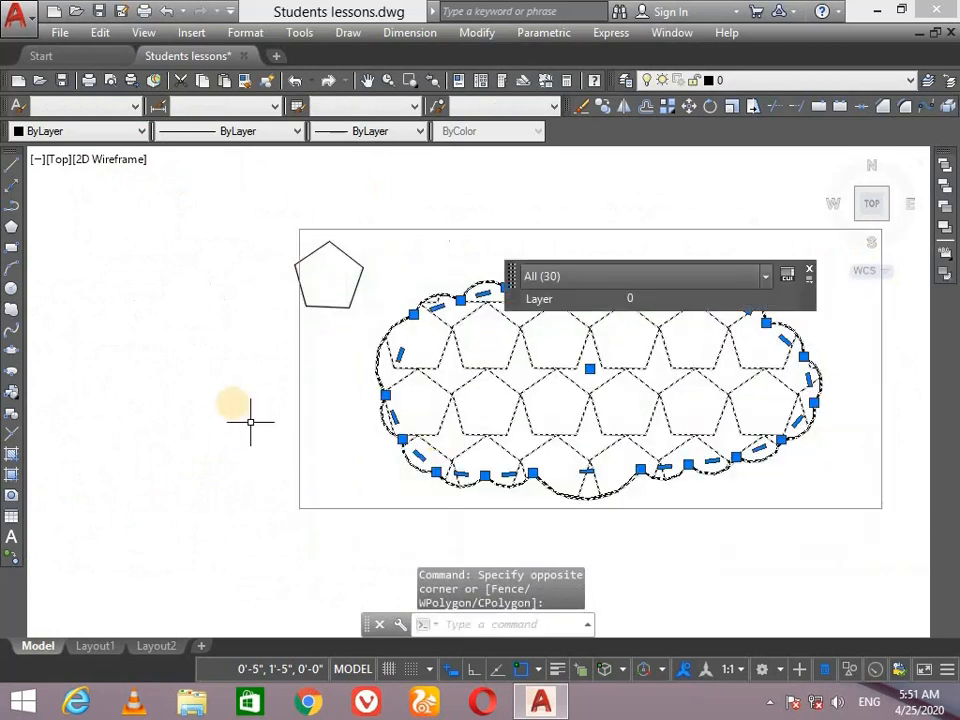
pyautogui.click(168, 395)
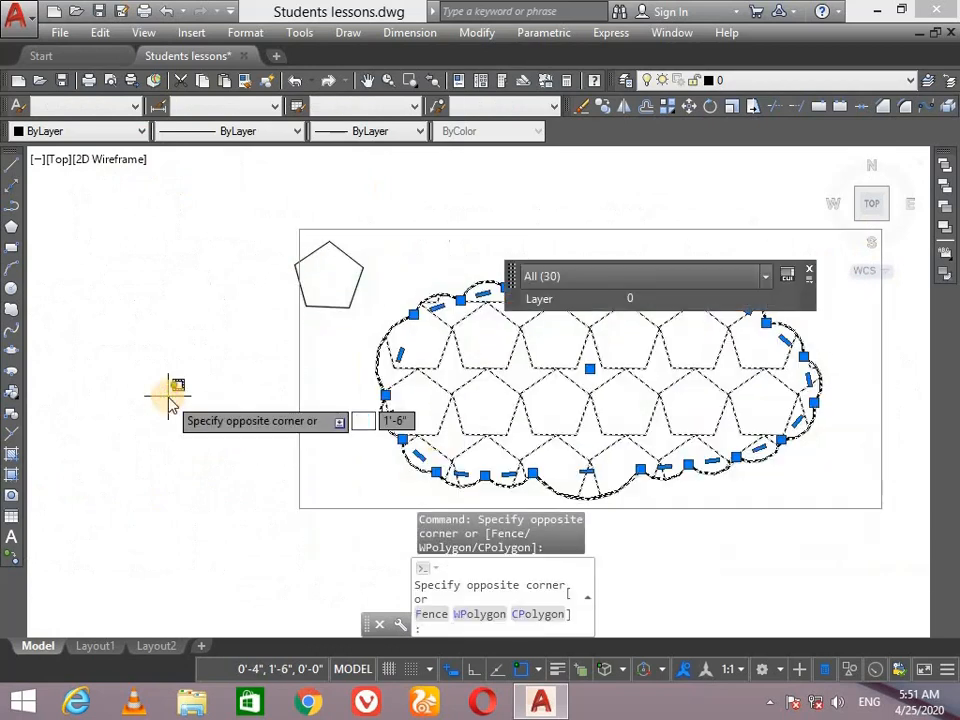
pyautogui.press('Escape')
pyautogui.press('Delete')
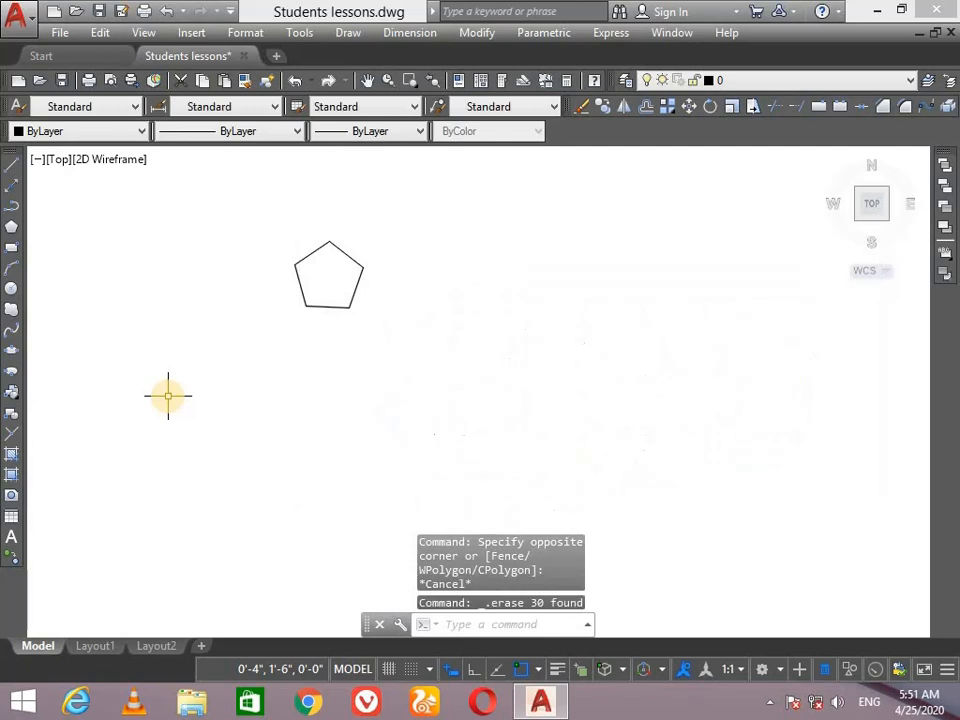
# Step: Draw a wide rectangle below the pentagon block and move the block up clear of the rectangle's upper edge
pyautogui.click(15, 249)
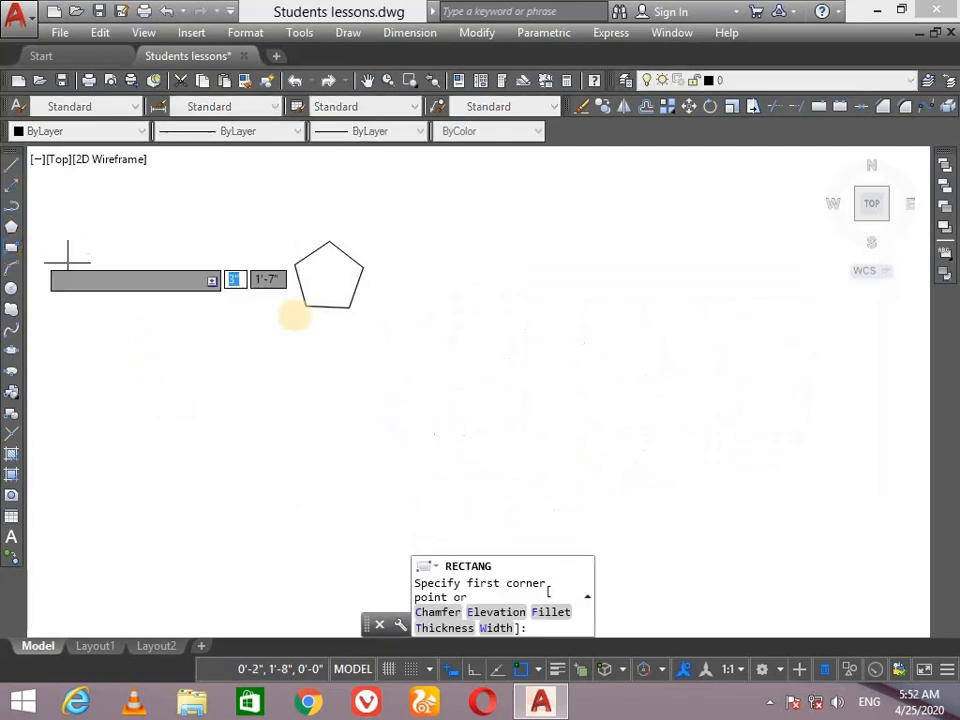
pyautogui.click(555, 304)
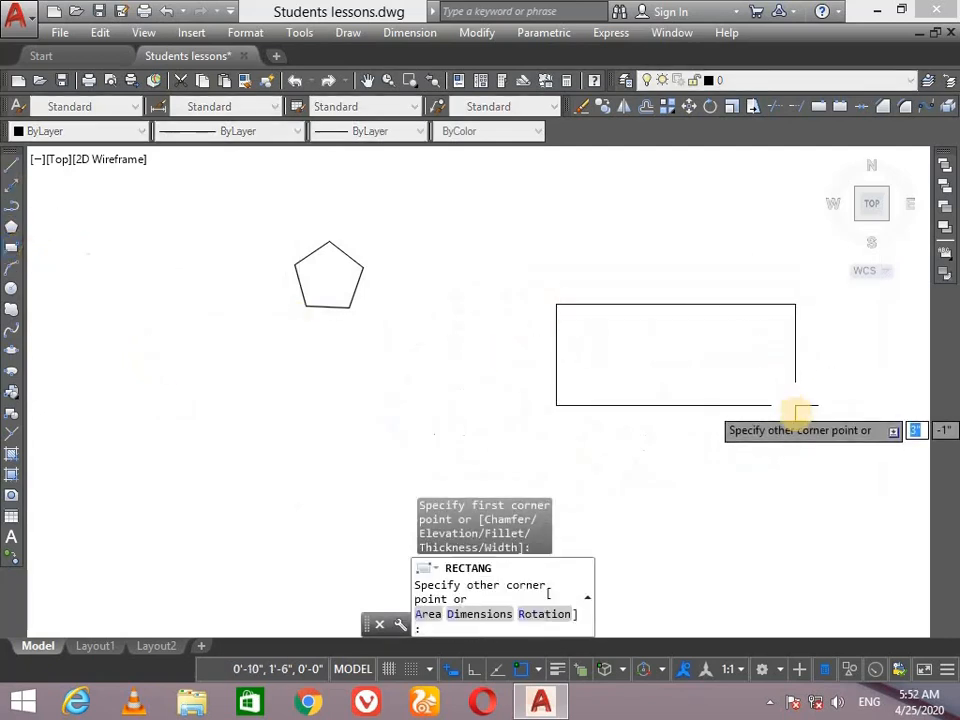
pyautogui.click(158, 467)
pyautogui.click(361, 271)
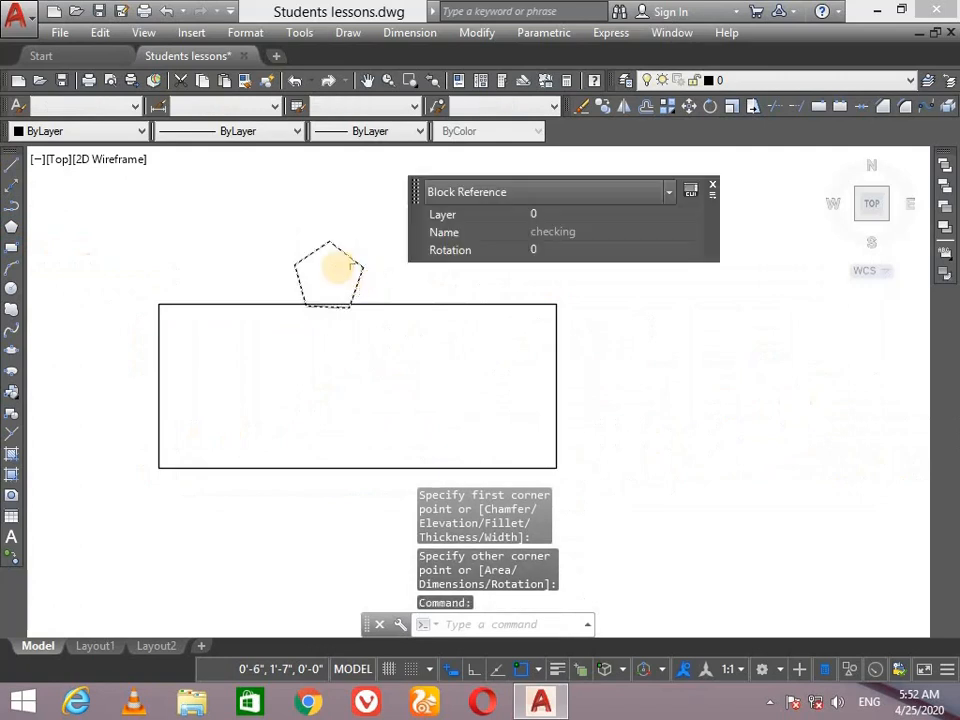
pyautogui.moveTo(349, 257); pyautogui.dragTo(375, 241)
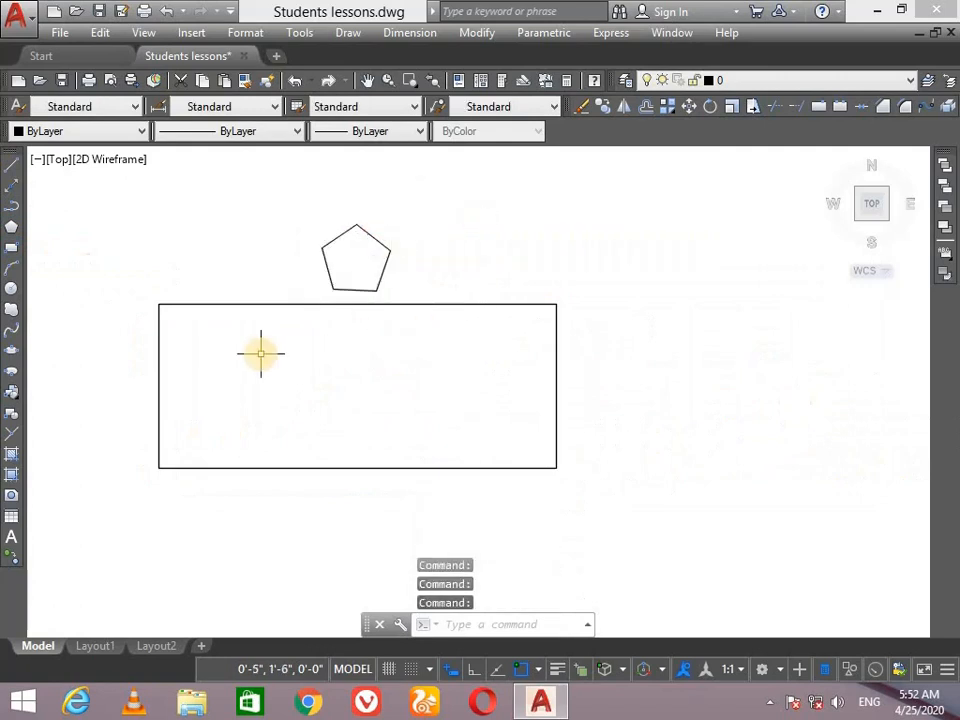
# Step: Start Super Hatch again with the CHECKING block and its parameters specified on screen
pyautogui.scroll(2, 260, 353)
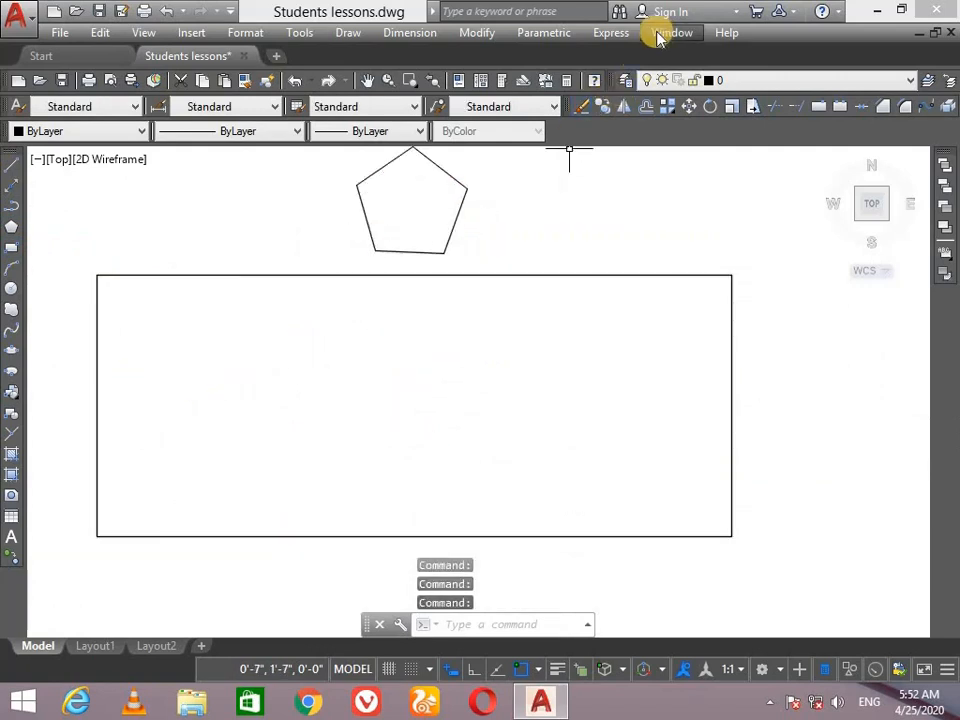
pyautogui.click(611, 32)
pyautogui.moveTo(745, 180)
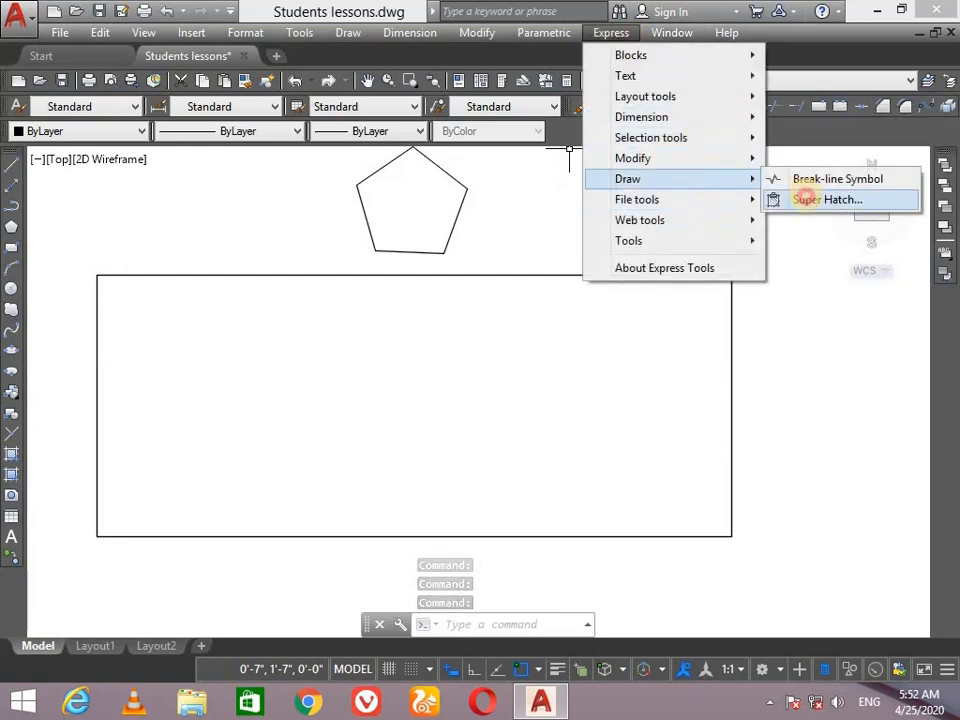
pyautogui.click(806, 199)
pyautogui.click(480, 277)
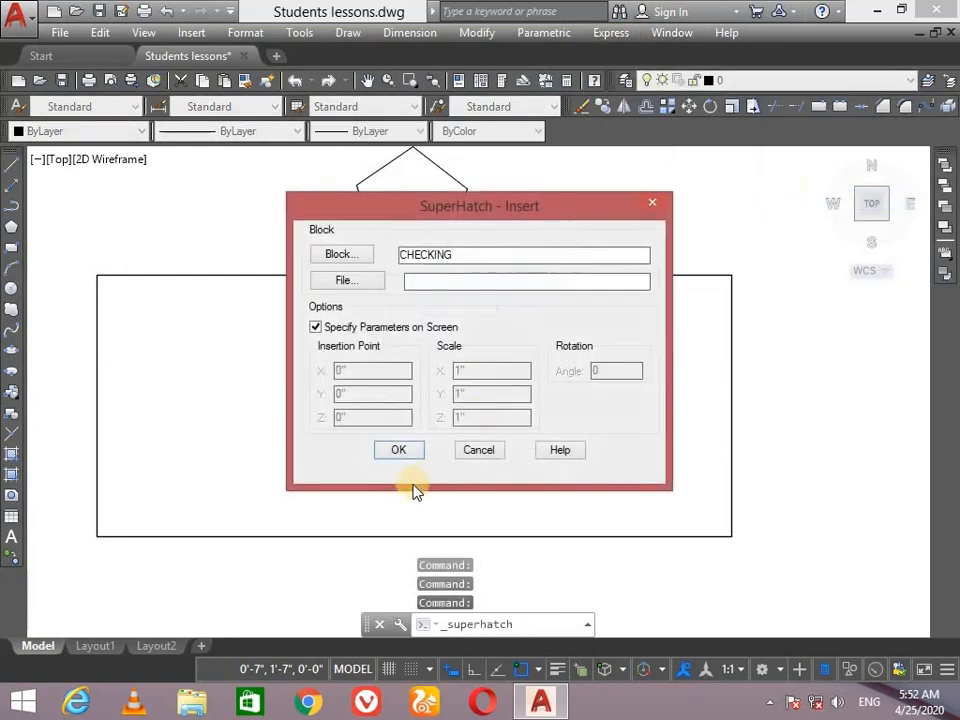
pyautogui.click(400, 450)
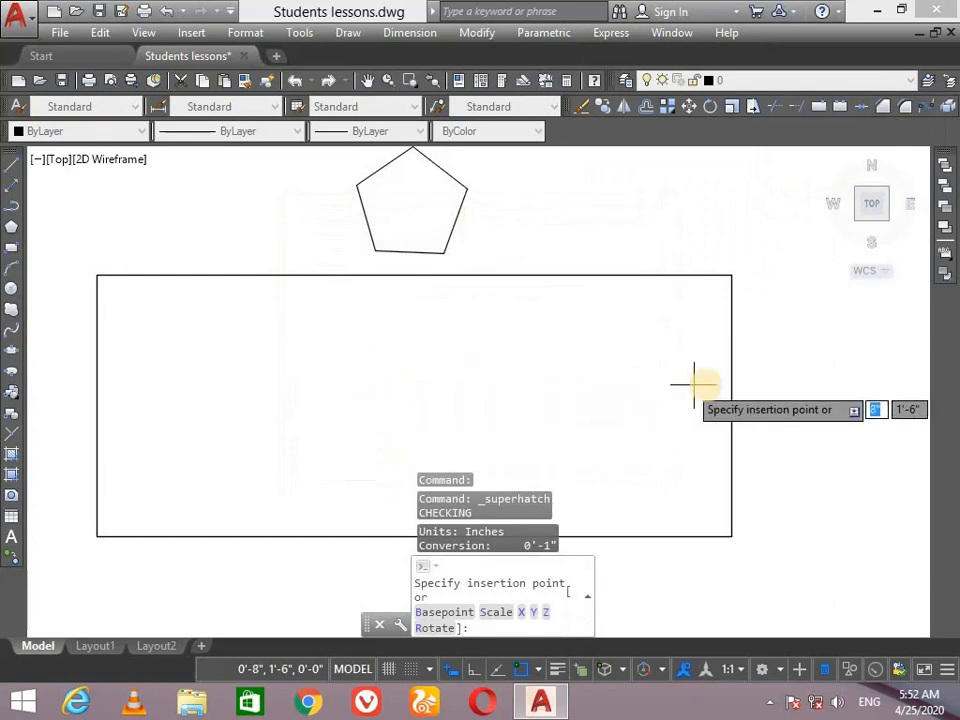
# Step: Place the CHECKING block inside the rectangle at scale 1 and rotation 0, and accept the placement
pyautogui.click(415, 403)
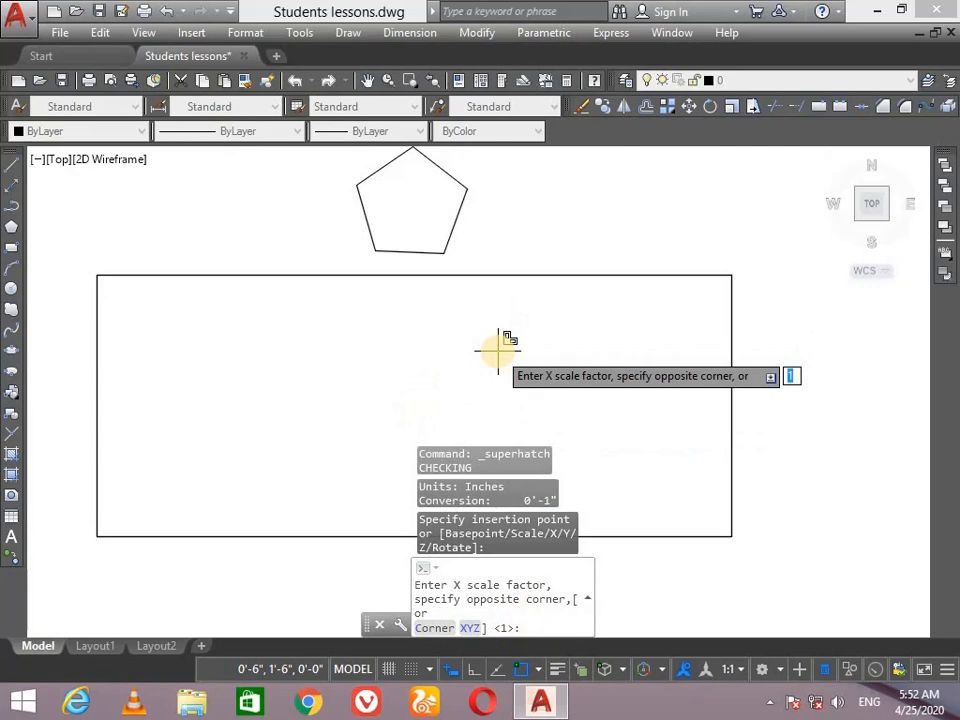
pyautogui.press('Return')
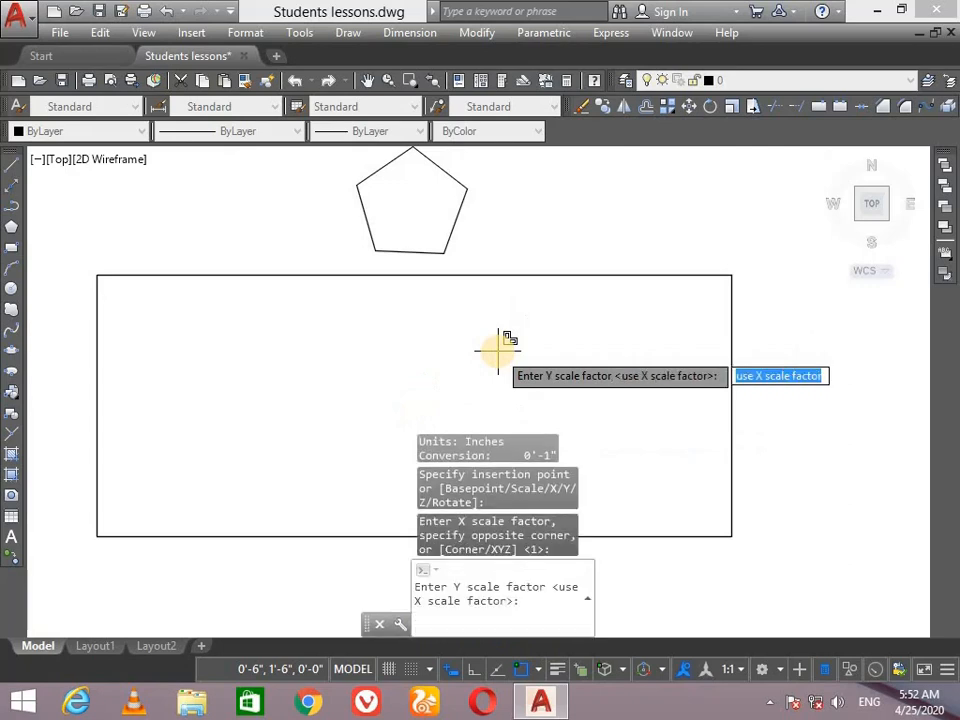
pyautogui.press('Return')
pyautogui.press('Return')
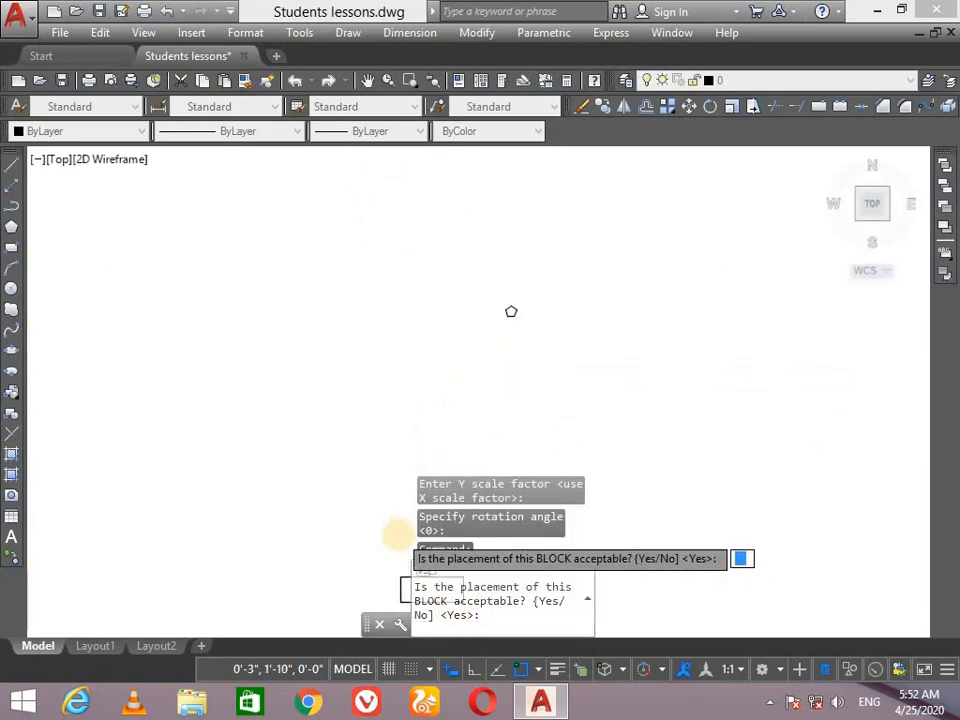
pyautogui.scroll(5, 440, 480)
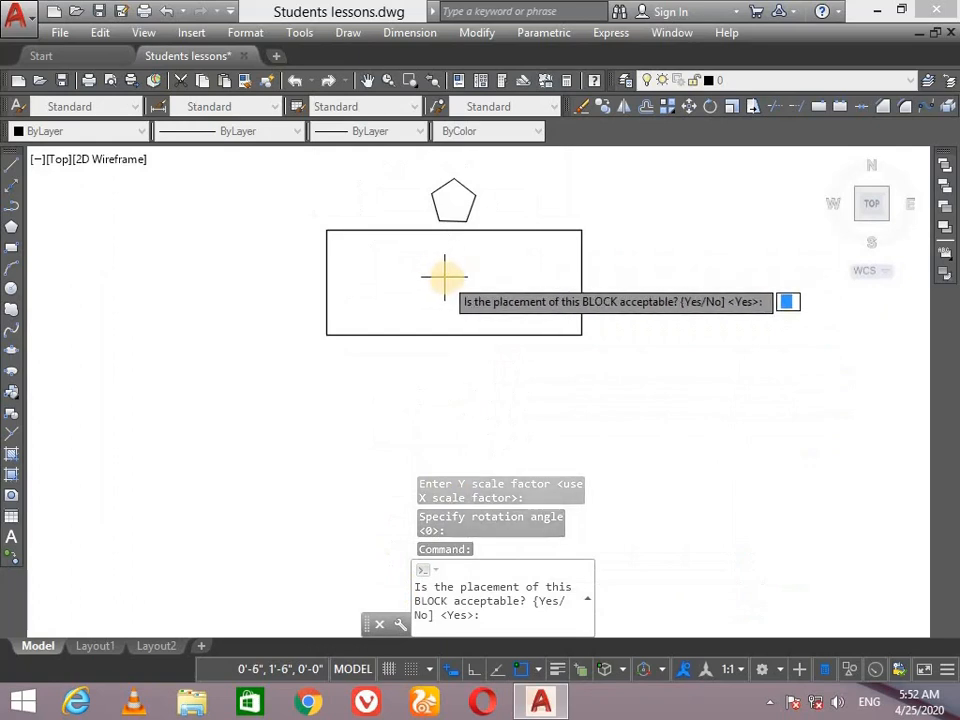
pyautogui.press('Return')
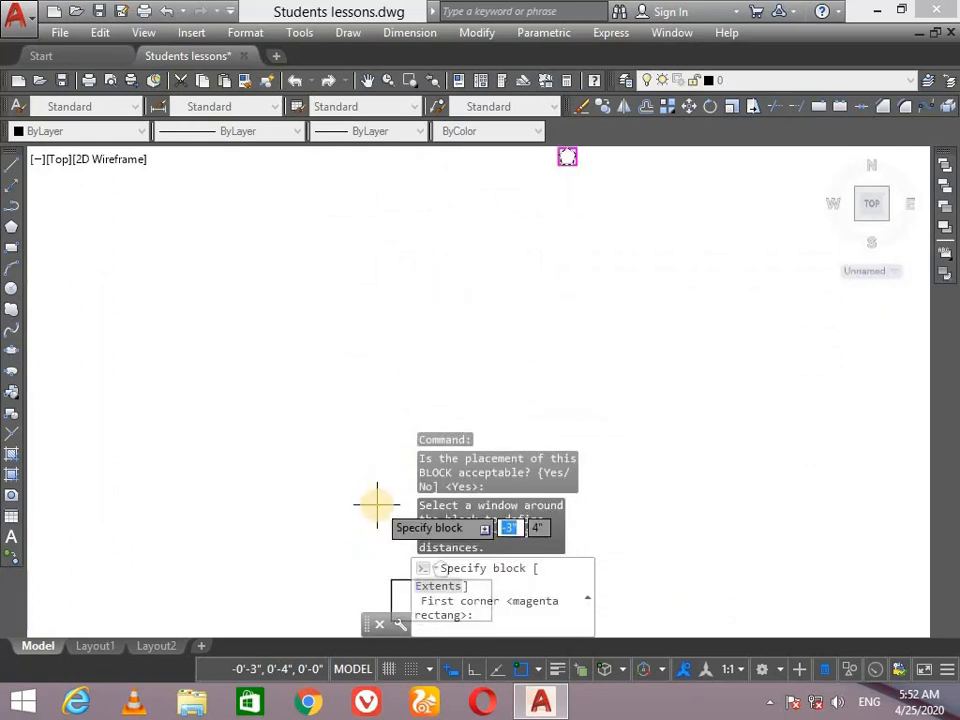
# Step: Accept the default tile rectangle and fill the inside of the drawn rectangle with the pentagon pattern
pyautogui.moveTo(377, 505)
pyautogui.mouseDown(button='middle')
pyautogui.moveTo(386, 250)
pyautogui.moveTo(375, 267)
pyautogui.mouseUp(button='middle')
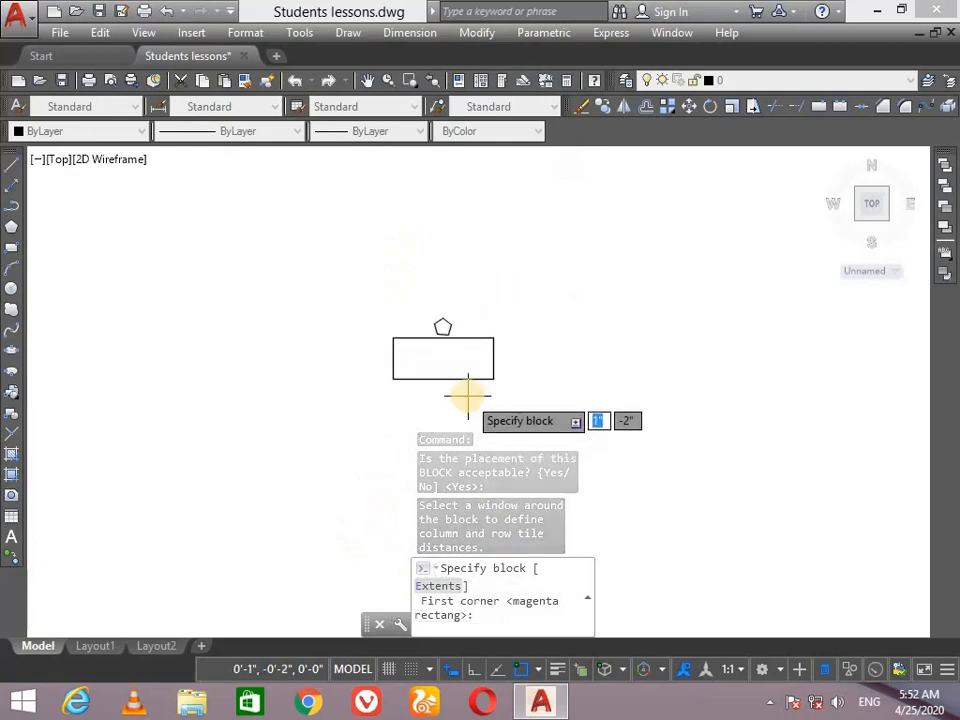
pyautogui.press('Return')
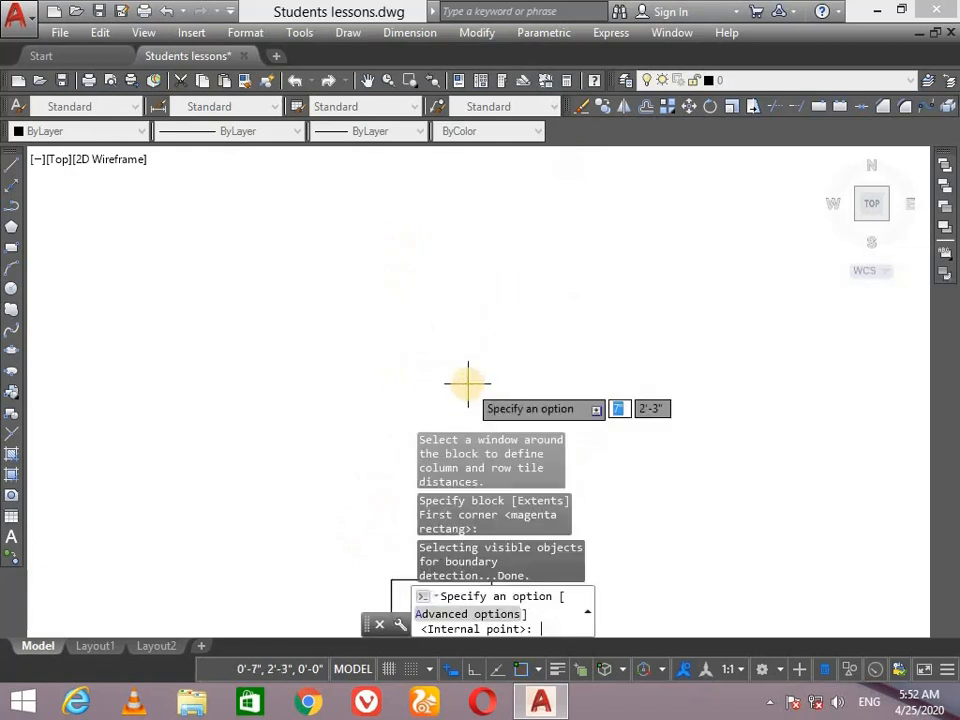
pyautogui.scroll(6, 441, 414)
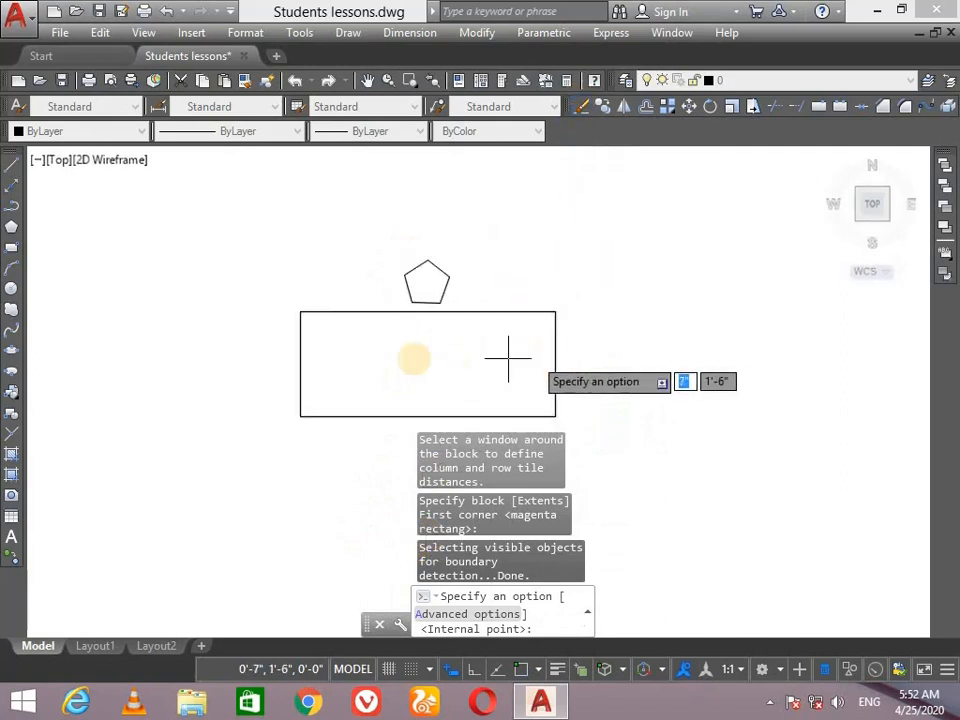
pyautogui.click(411, 358)
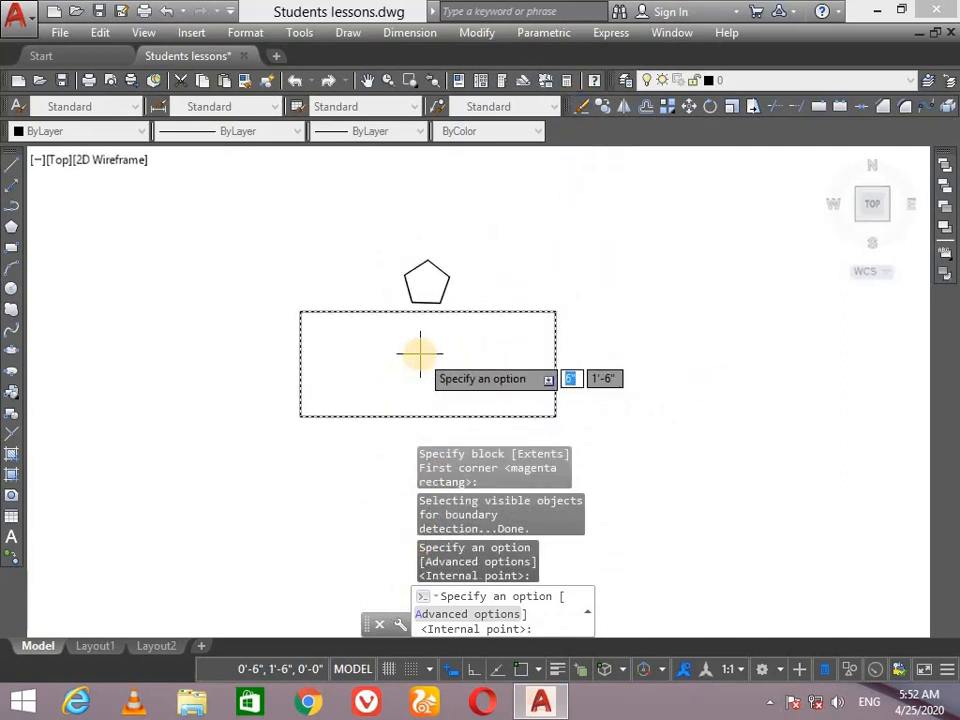
pyautogui.press('Return')
# Step: Erase the pentagon hatch from the rectangle, keeping its outline and the pentagon block
pyautogui.scroll(2, 392, 399)
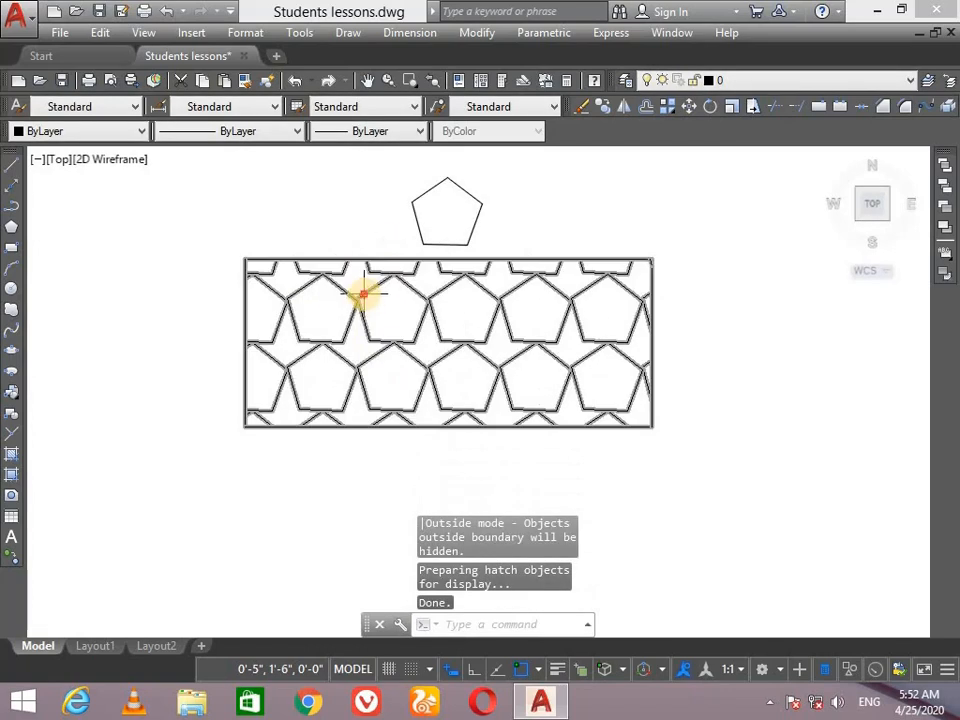
pyautogui.click(430, 322)
pyautogui.press('Delete')
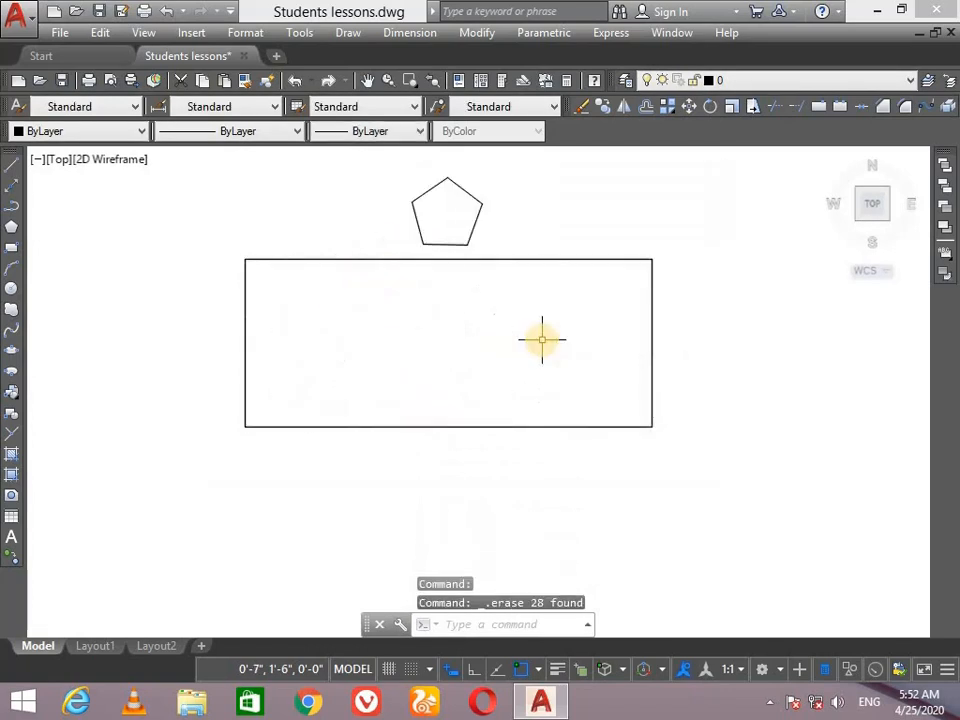
# Step: Start Super Hatch with an image as the pattern type and bring up the image file selection
pyautogui.click(672, 33)
pyautogui.moveTo(611, 33)
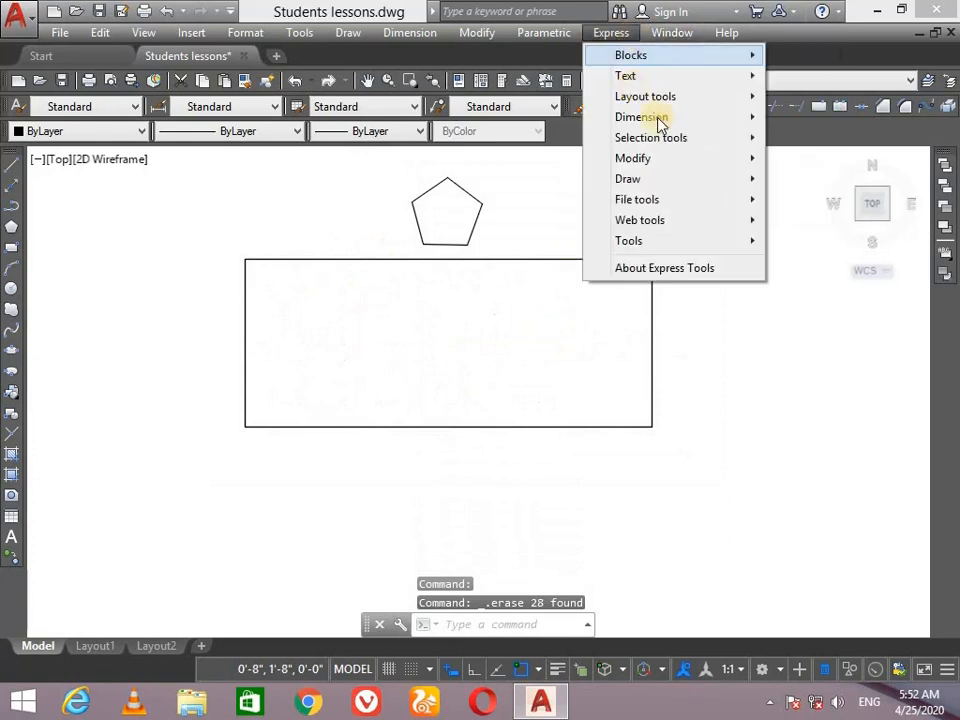
pyautogui.moveTo(718, 166)
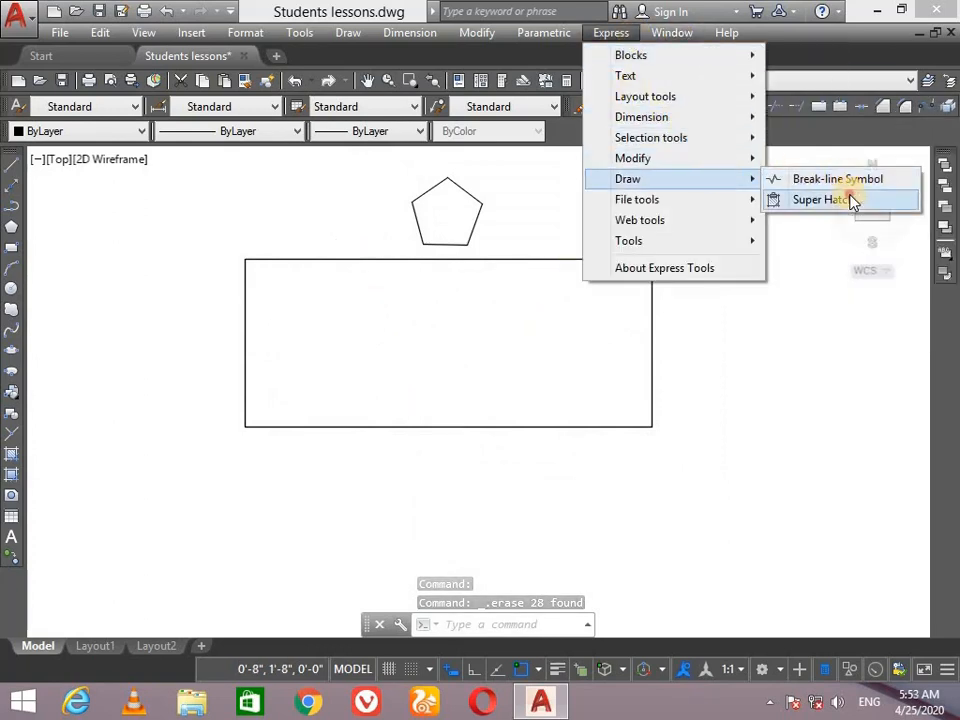
pyautogui.click(849, 199)
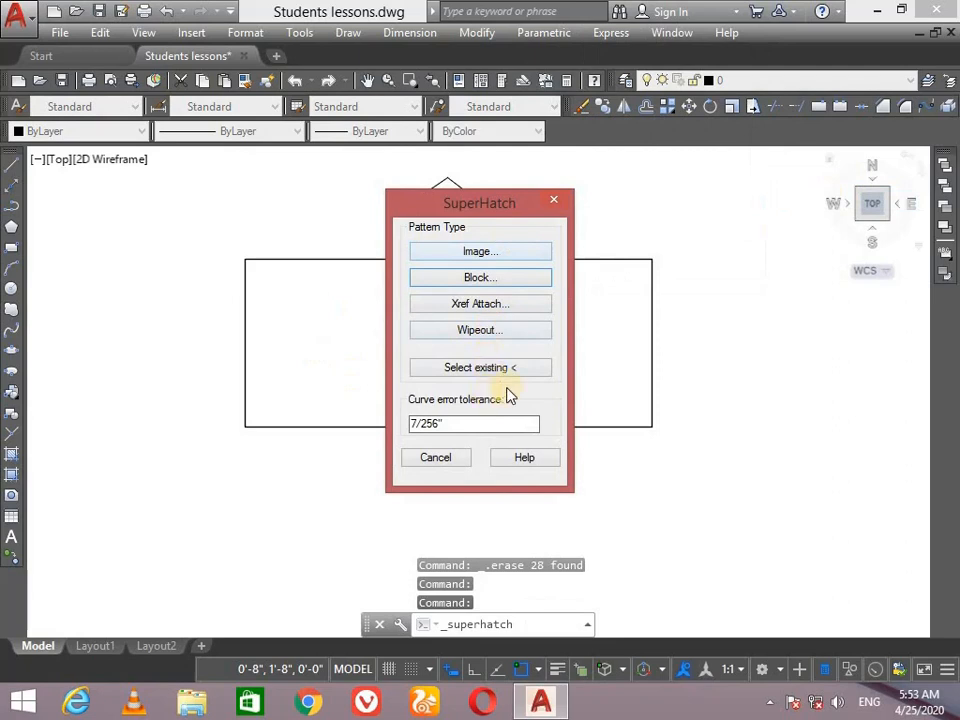
pyautogui.click(502, 254)
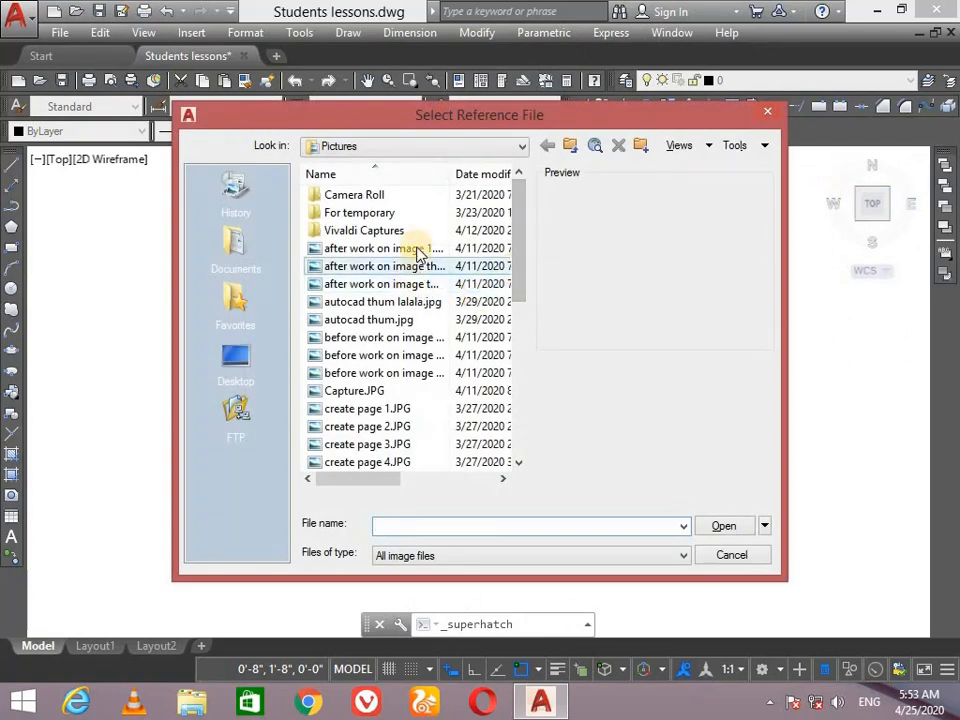
# Step: Attach MY IMAGE CHECKING.jpg from the Pictures folder, with insertion point and scale specified on screen and rotation 0
pyautogui.click(452, 355)
pyautogui.click(440, 337)
pyautogui.click(428, 373)
pyautogui.click(418, 390)
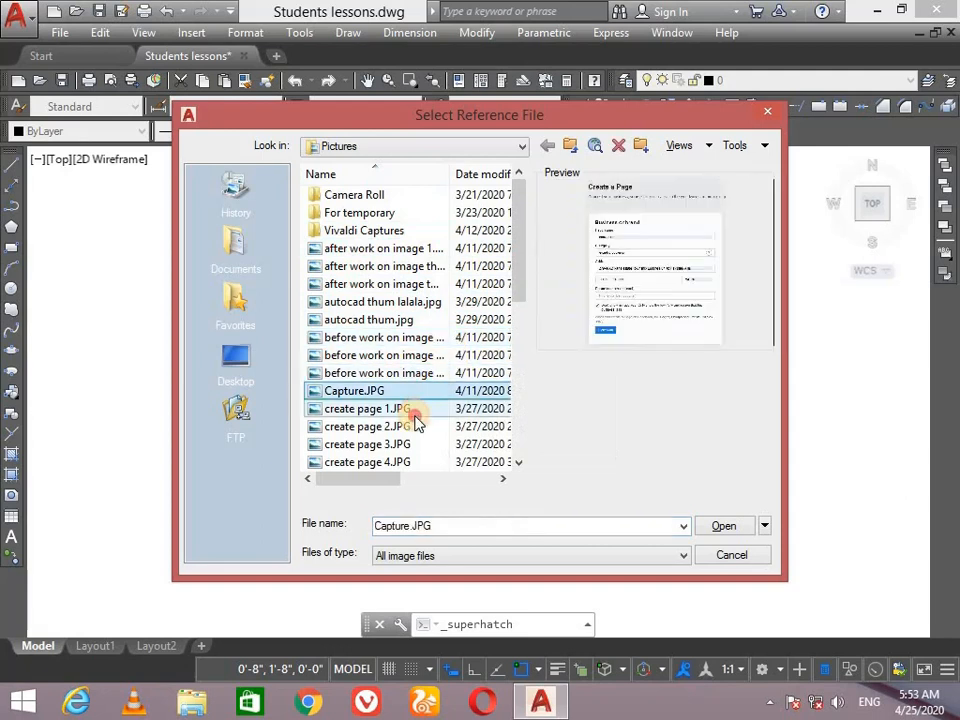
pyautogui.click(414, 408)
pyautogui.click(415, 443)
pyautogui.scroll(-5, 425, 430)
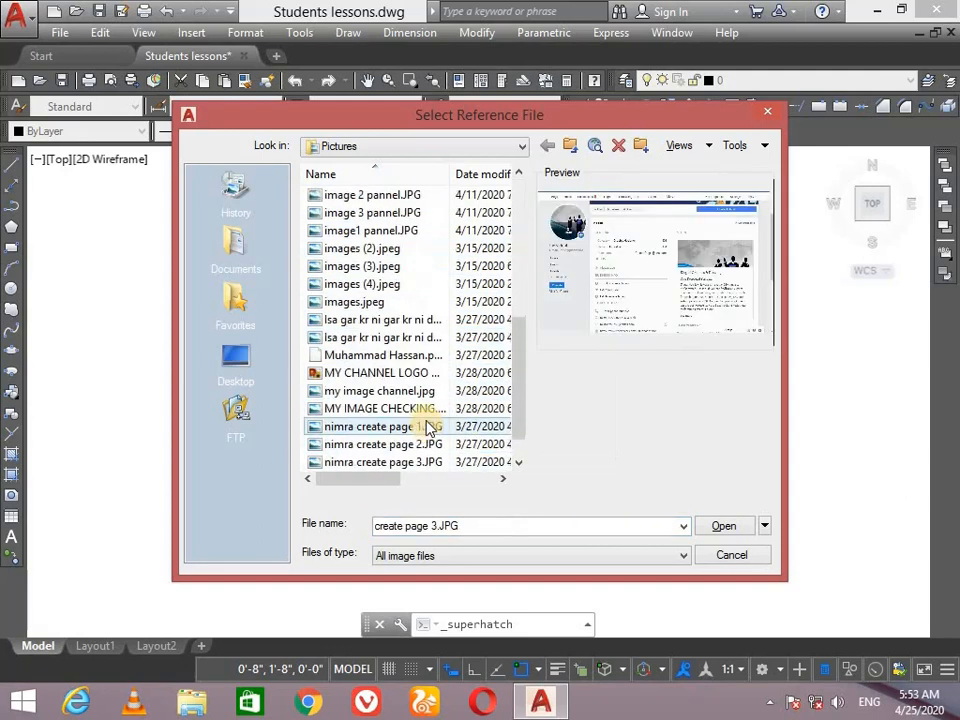
pyautogui.click(426, 391)
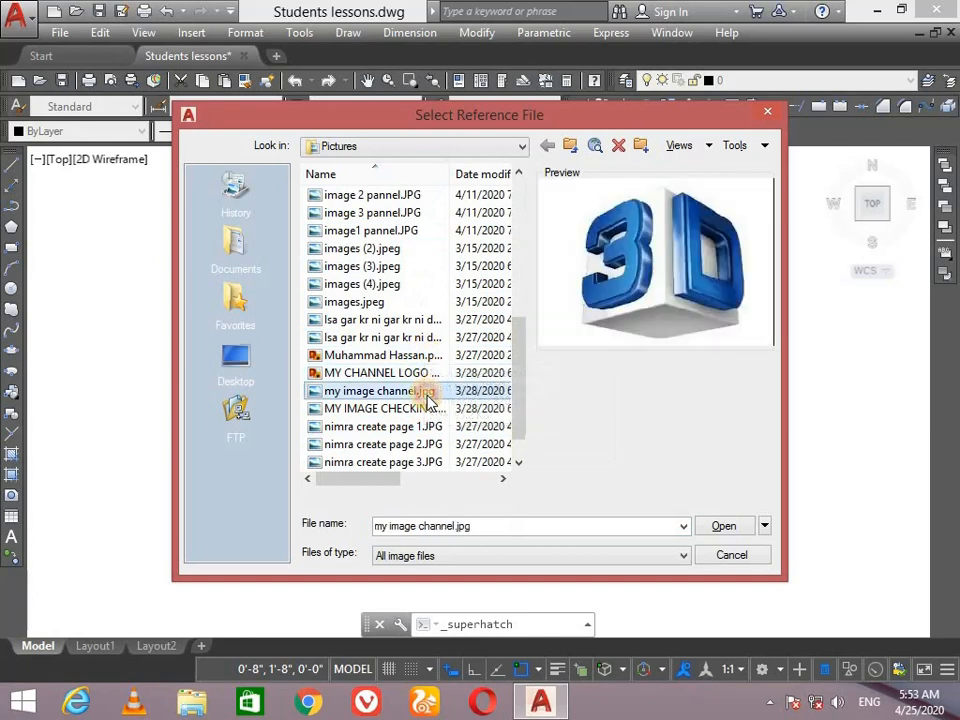
pyautogui.click(428, 410)
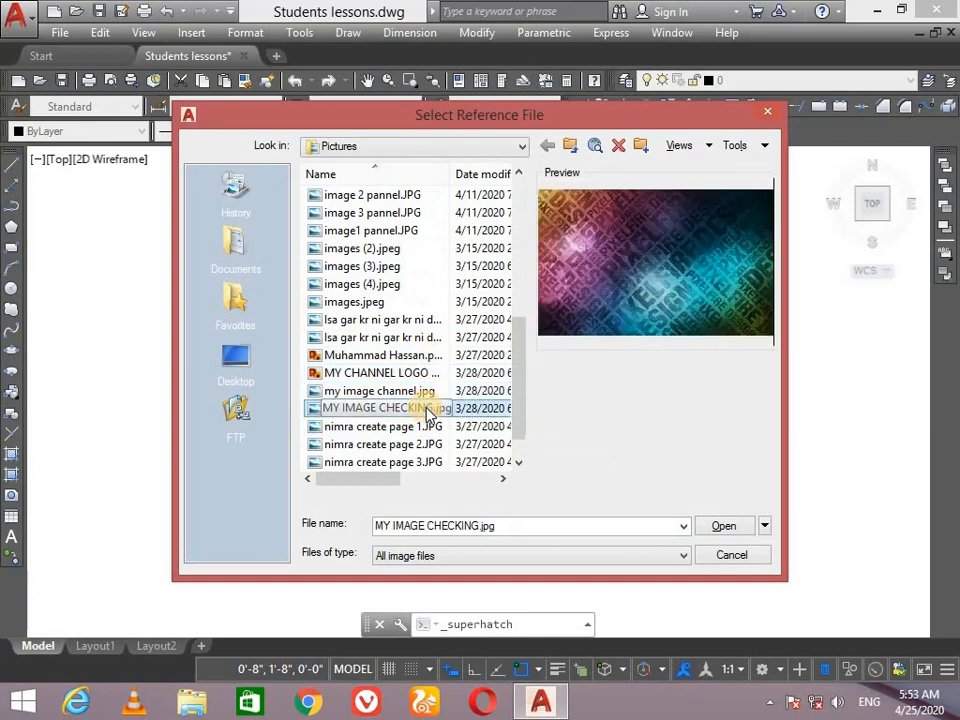
pyautogui.click(727, 526)
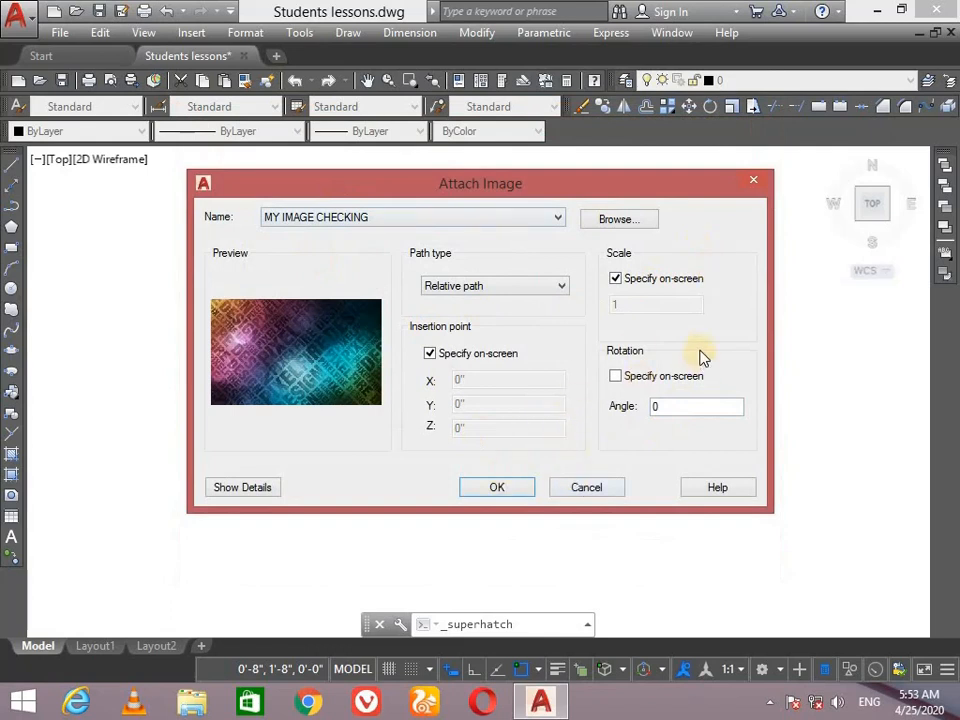
pyautogui.click(497, 482)
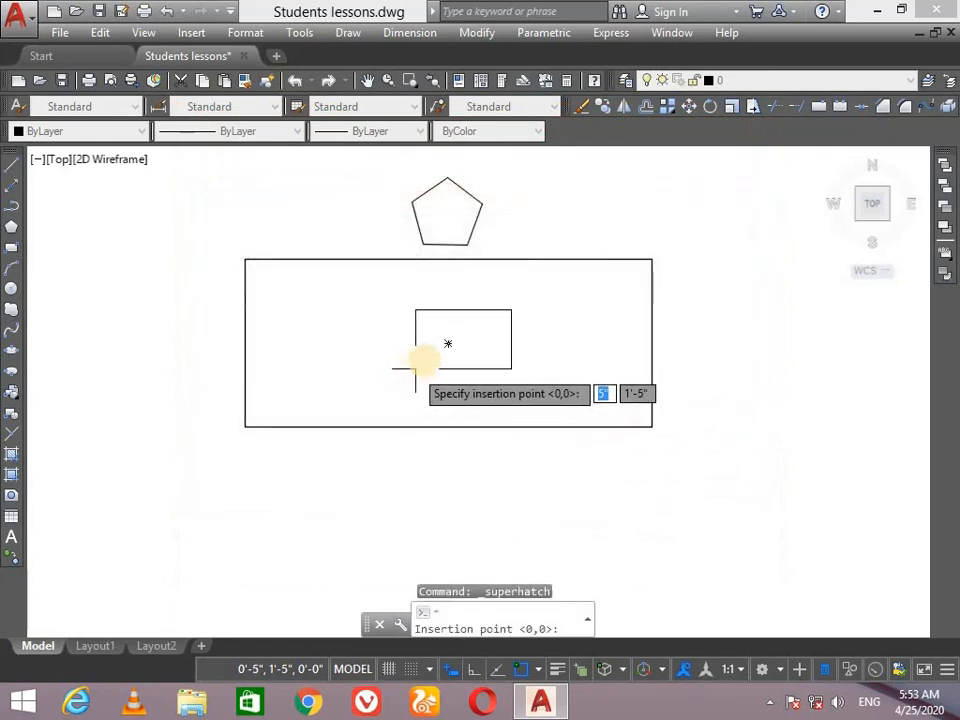
# Step: Place the image small at the rectangle's centre, accept the placement, and fill the inside of the rectangle with it
pyautogui.click(448, 343)
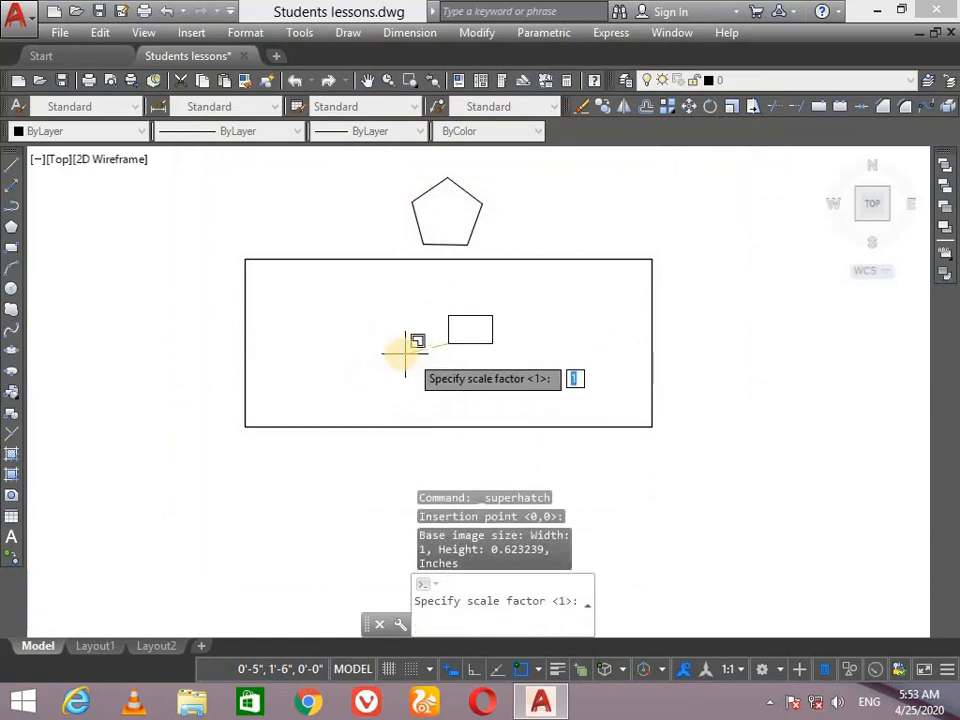
pyautogui.click(409, 355)
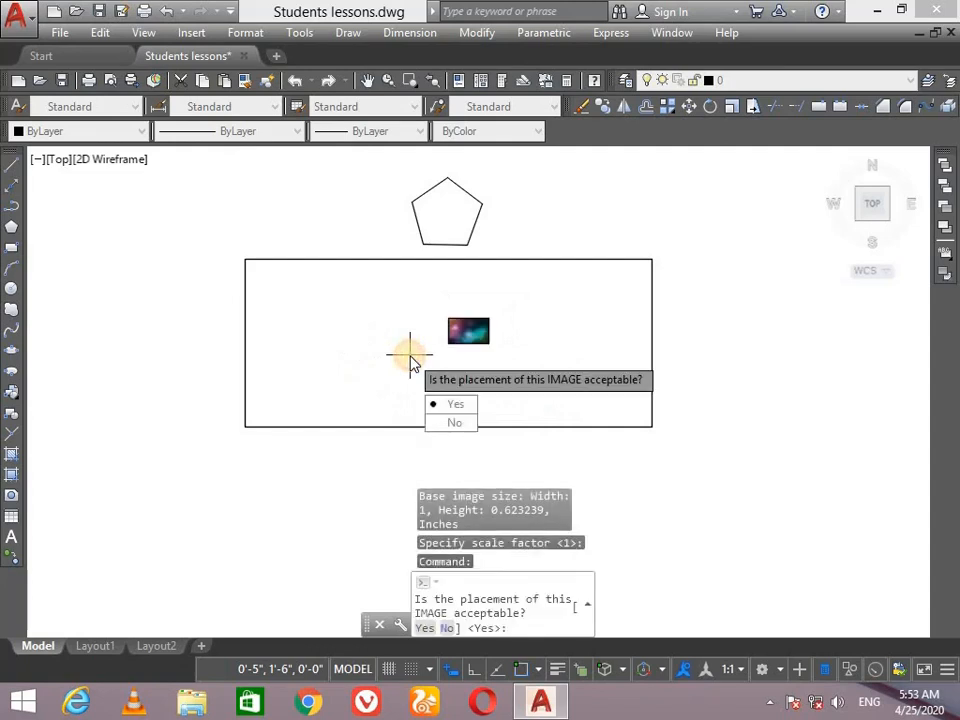
pyautogui.click(462, 404)
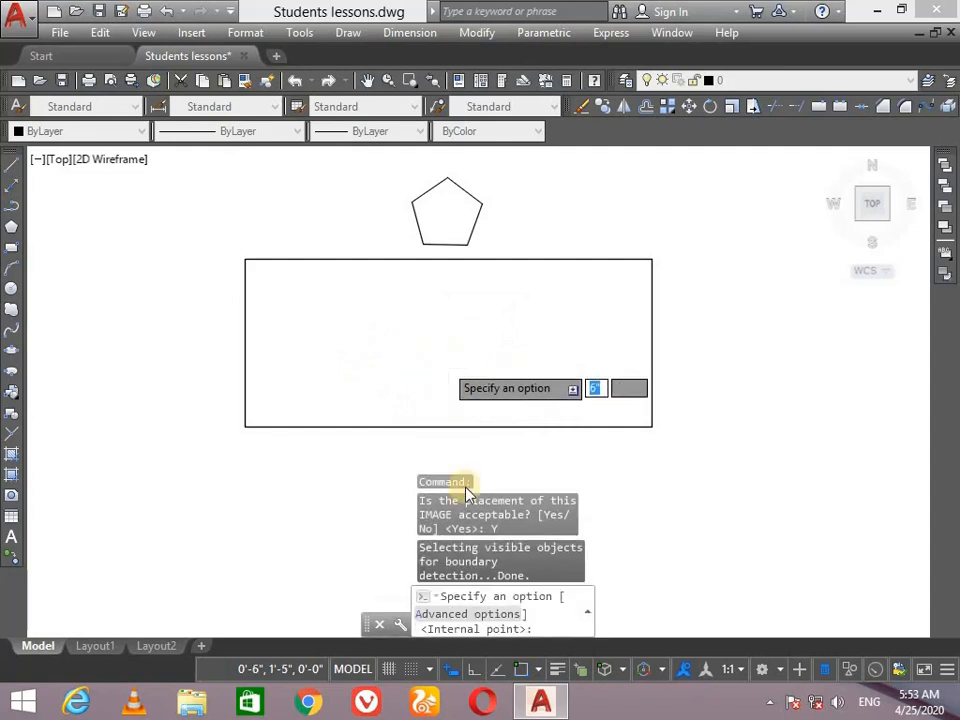
pyautogui.click(465, 334)
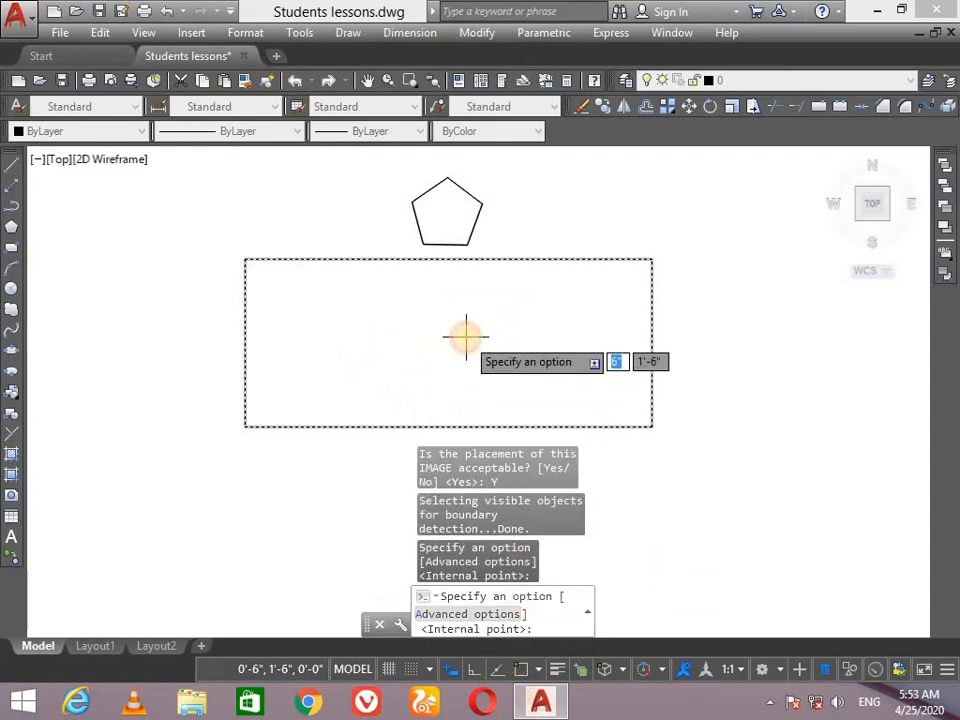
pyautogui.press('Return')
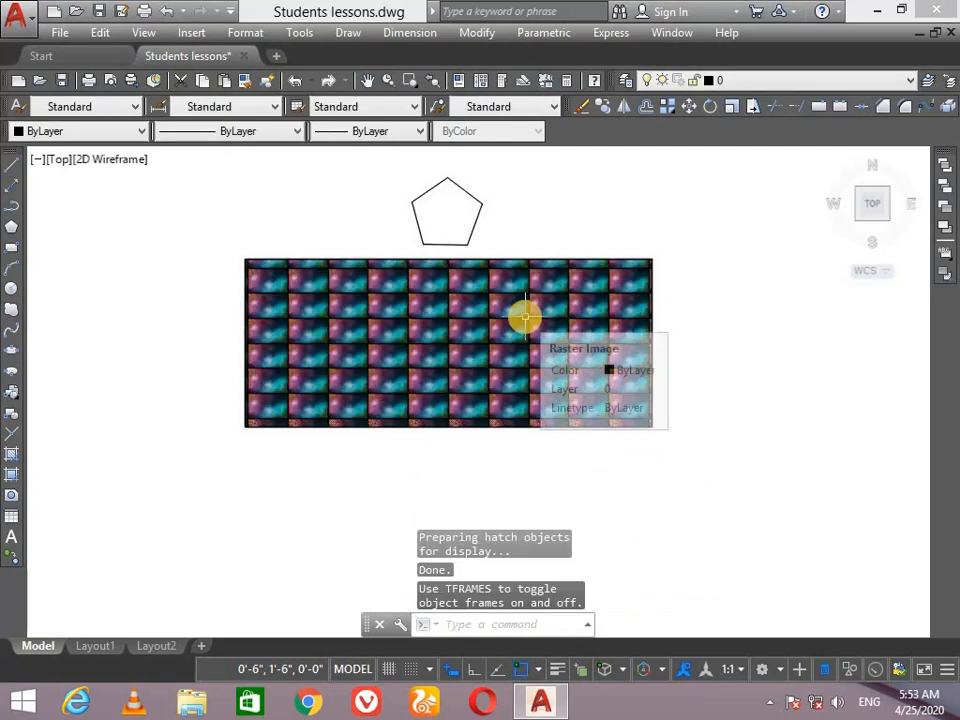
# Step: Inspect the image hatch up close and erase it from the rectangle, keeping the outline
pyautogui.scroll(4, 396, 371)
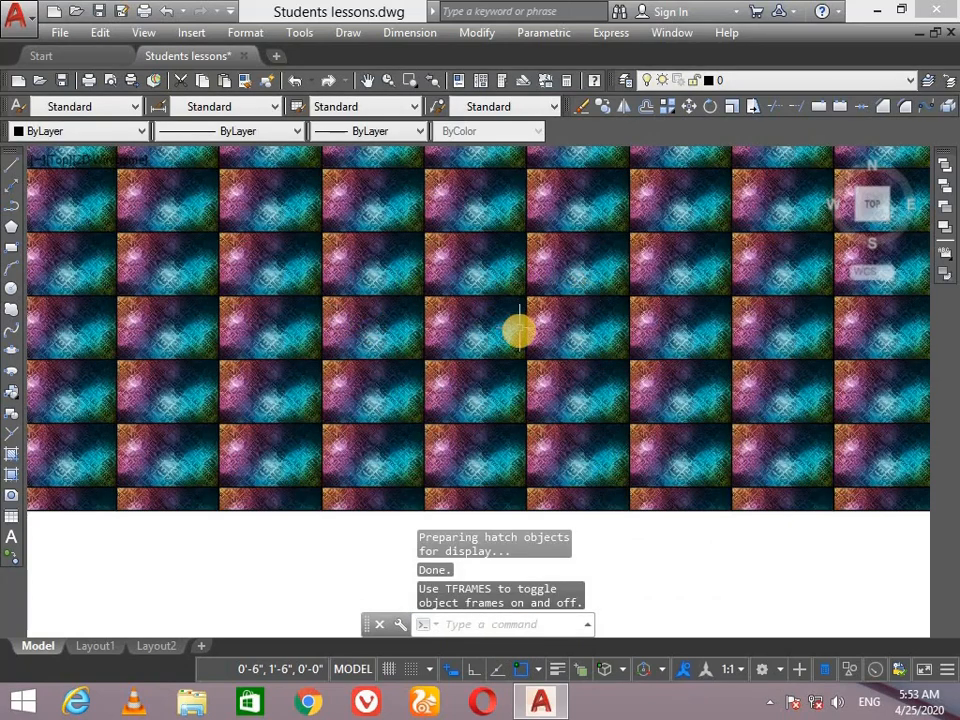
pyautogui.scroll(-5, 424, 289)
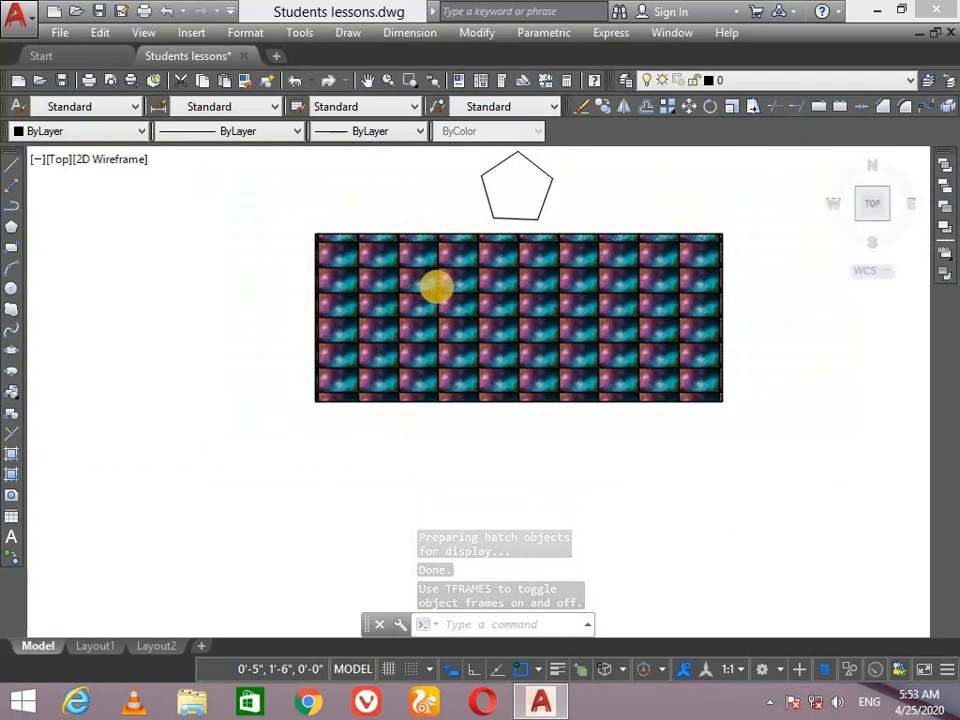
pyautogui.click(438, 287)
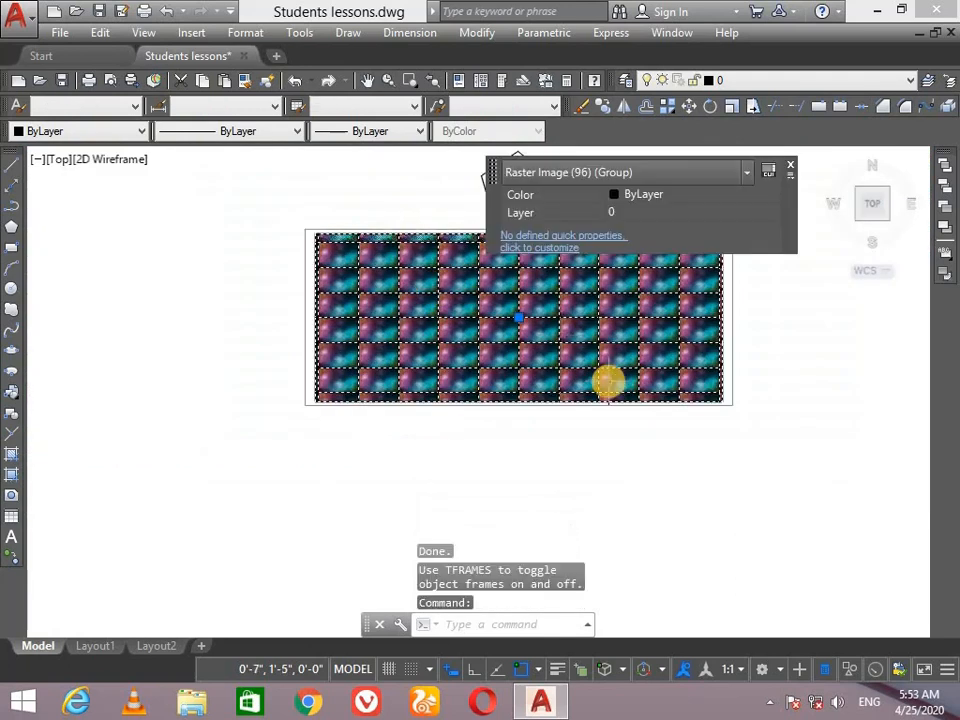
pyautogui.press('Delete')
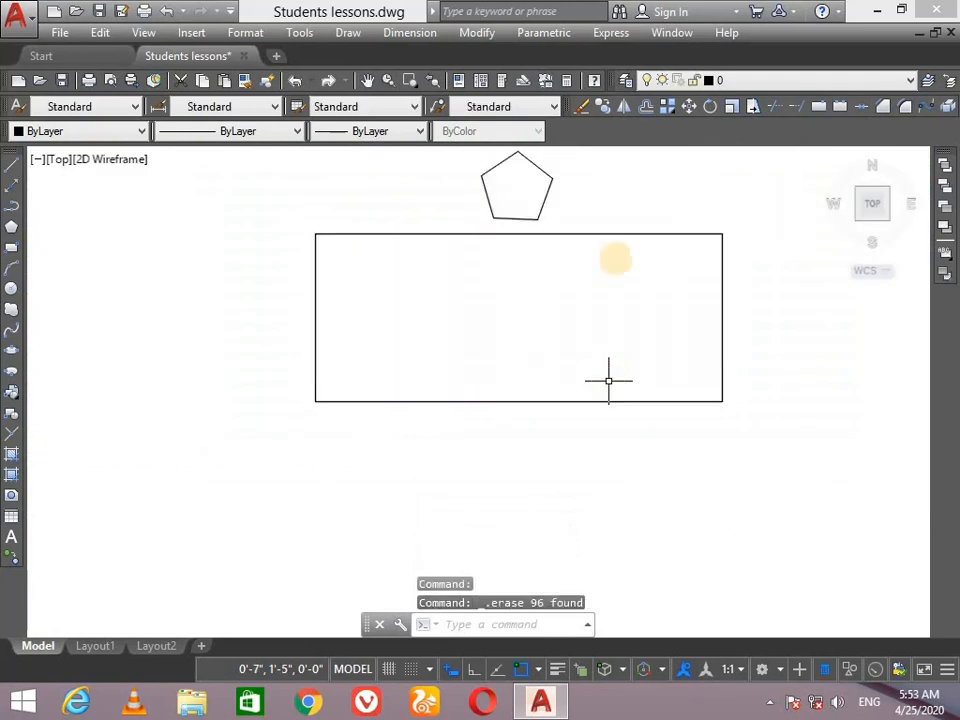
# Step: Start Super Hatch again with my image channel.jpg from the Pictures folder as the image pattern and accept its attachment settings
pyautogui.click(631, 40)
pyautogui.moveTo(729, 180)
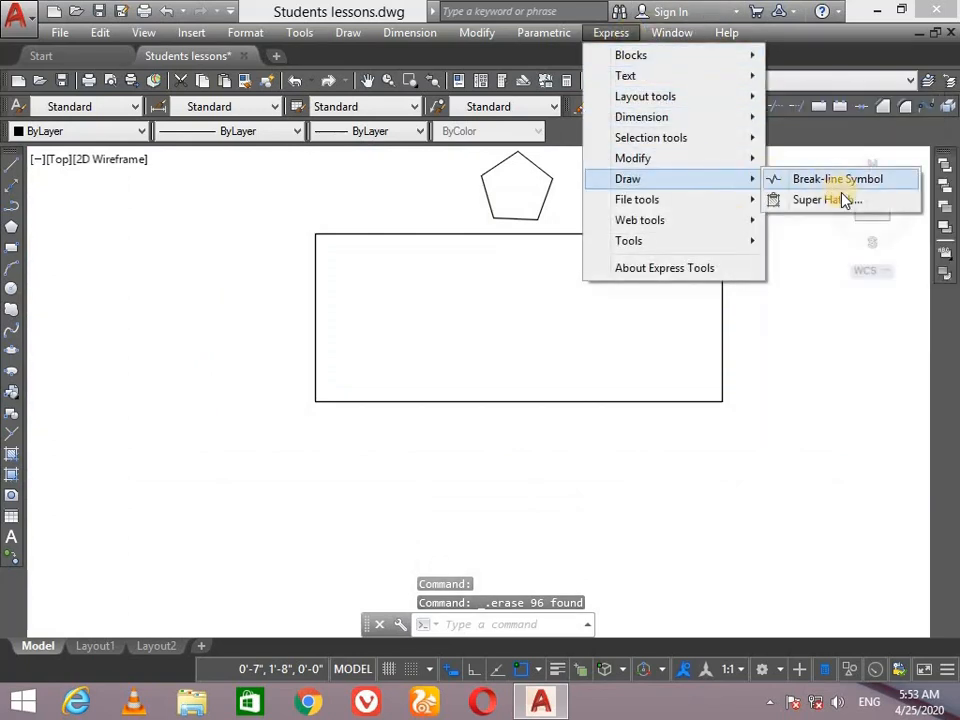
pyautogui.click(845, 201)
pyautogui.click(497, 253)
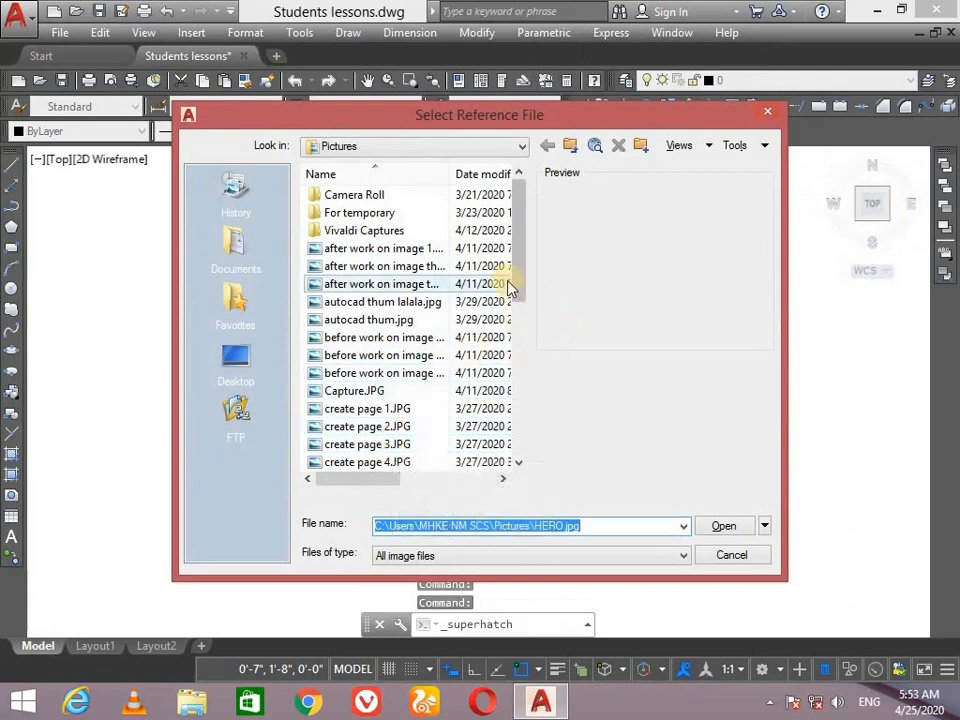
pyautogui.moveTo(509, 287); pyautogui.dragTo(525, 440)
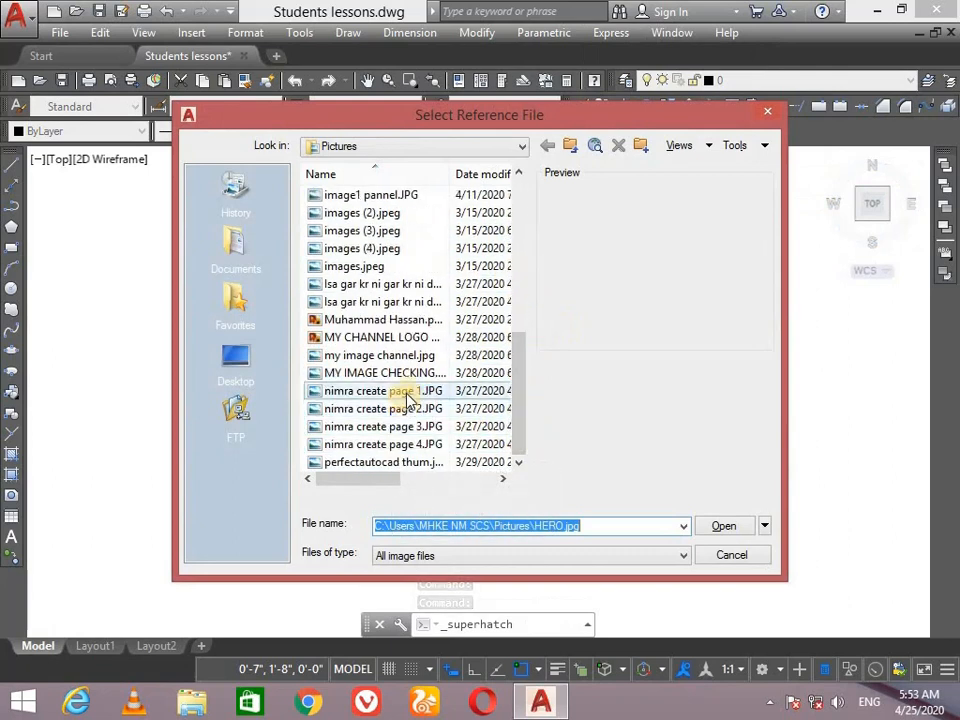
pyautogui.click(414, 356)
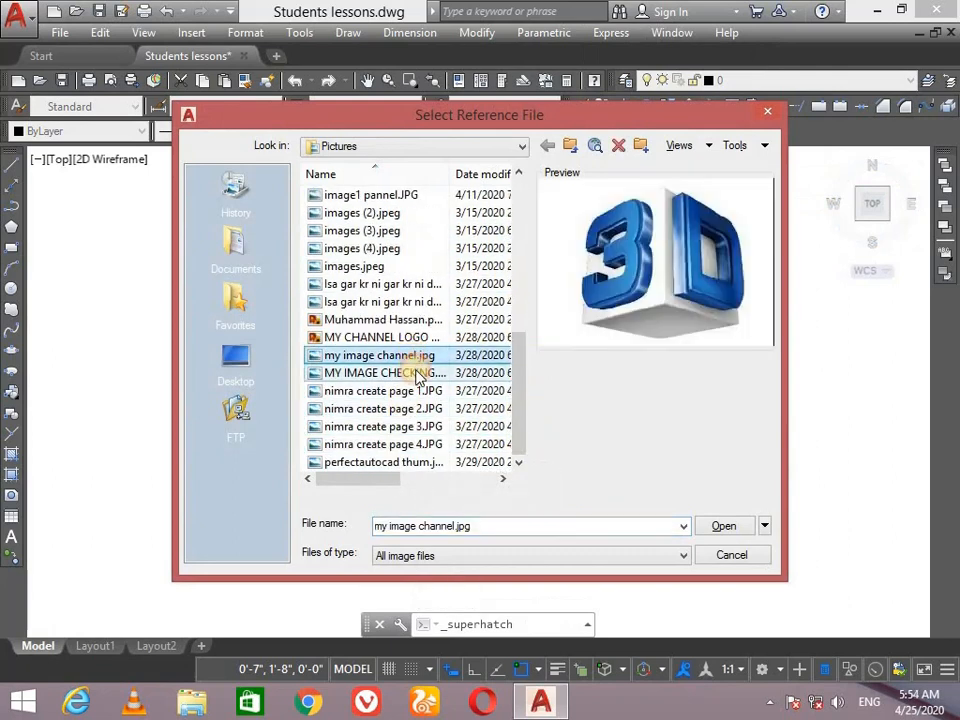
pyautogui.click(417, 373)
pyautogui.click(459, 358)
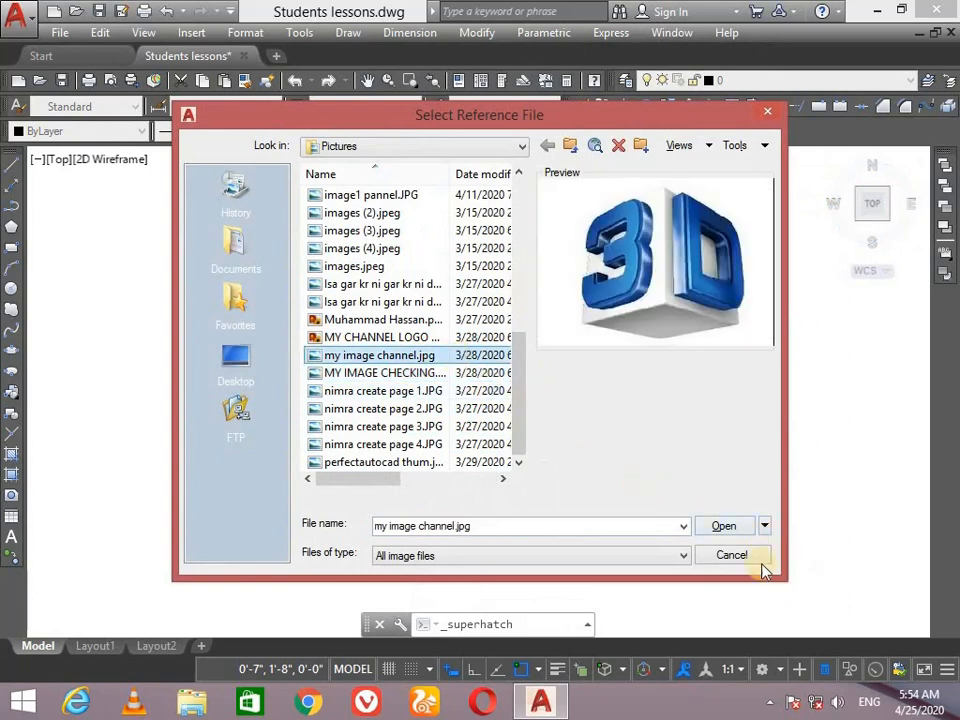
pyautogui.click(724, 526)
pyautogui.click(516, 486)
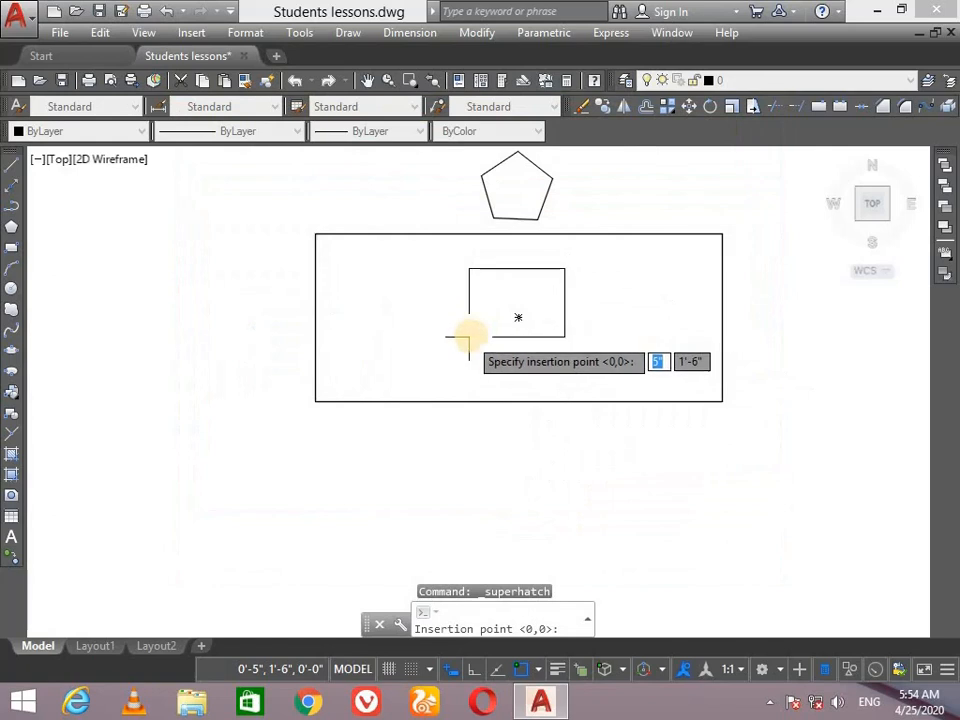
# Step: Place the 3D image at a larger scale inside the rectangle, accept the placement, and fill the rectangle with it
pyautogui.click(477, 334)
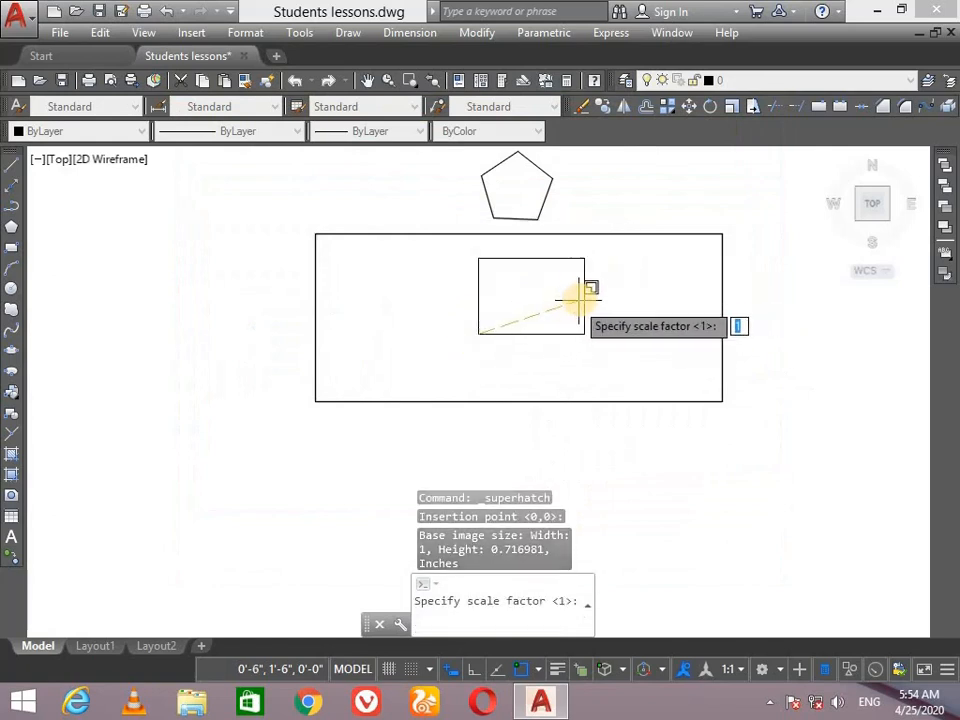
pyautogui.click(585, 300)
pyautogui.press('Return')
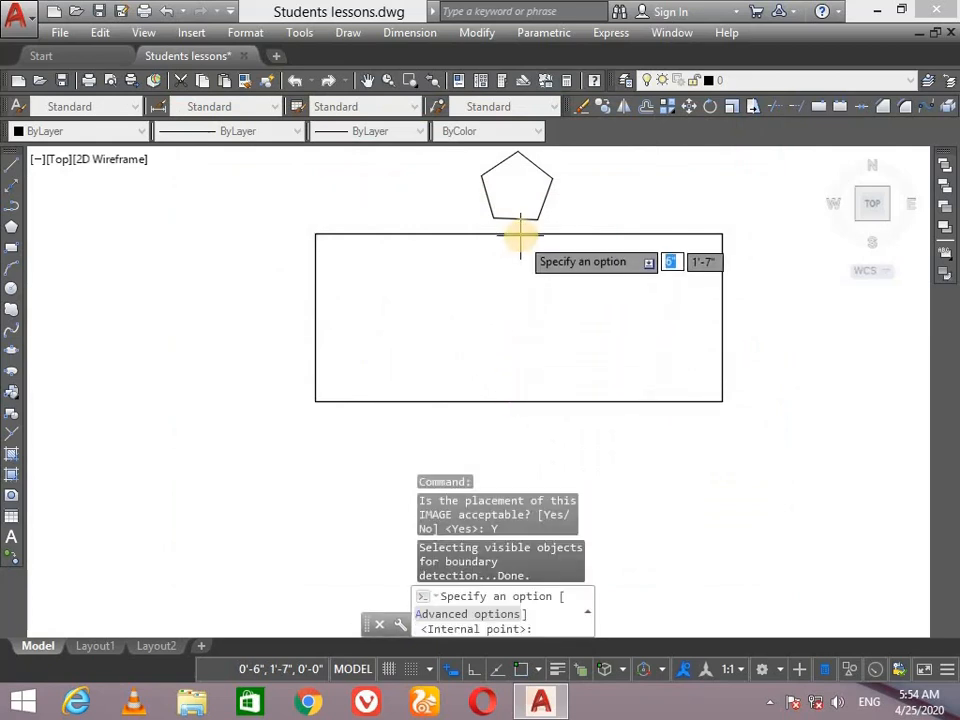
pyautogui.click(516, 298)
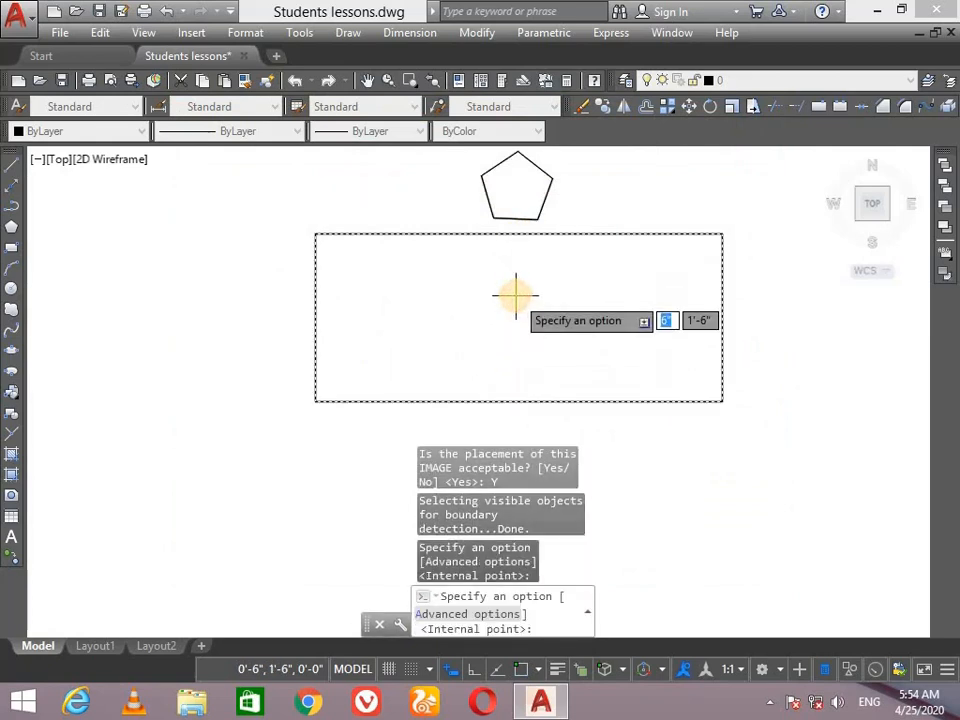
pyautogui.press('Return')
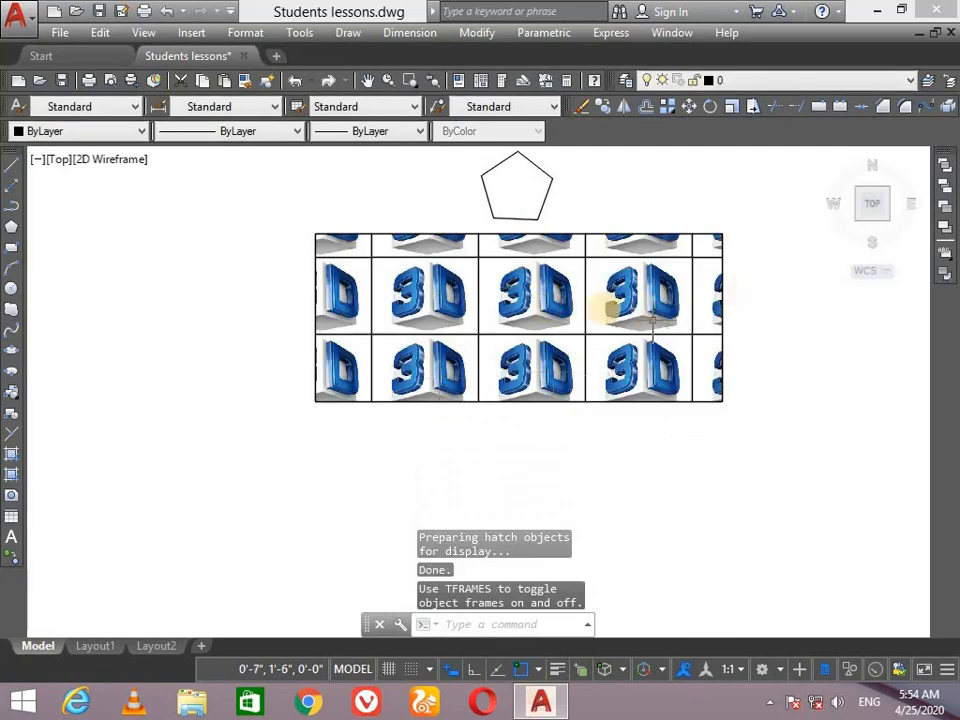
pyautogui.click(610, 32)
pyautogui.moveTo(733, 172)
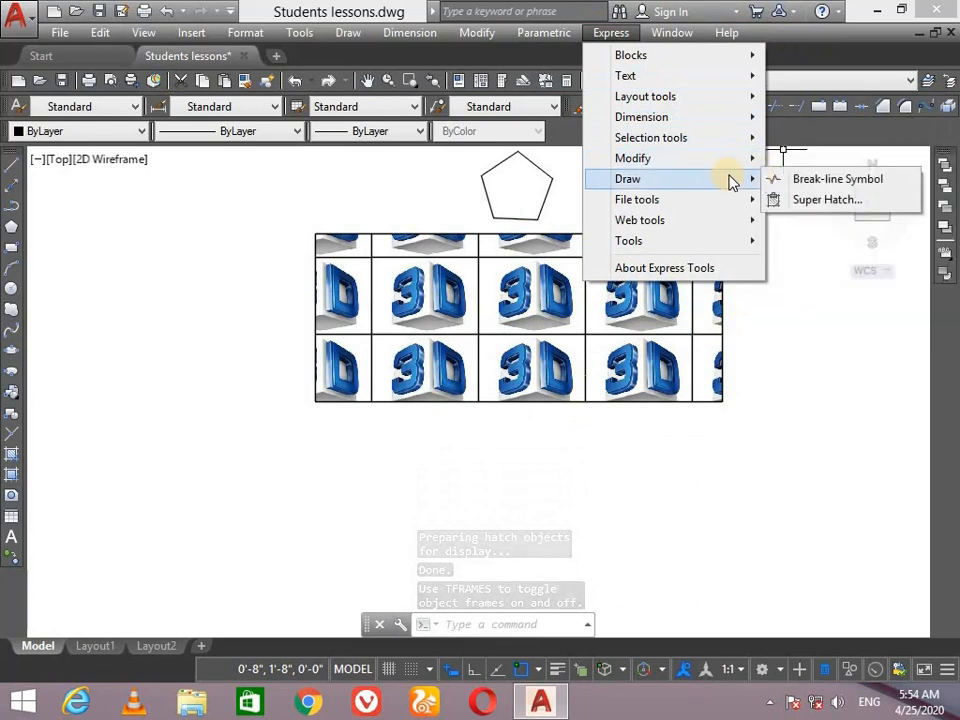
pyautogui.click(474, 462)
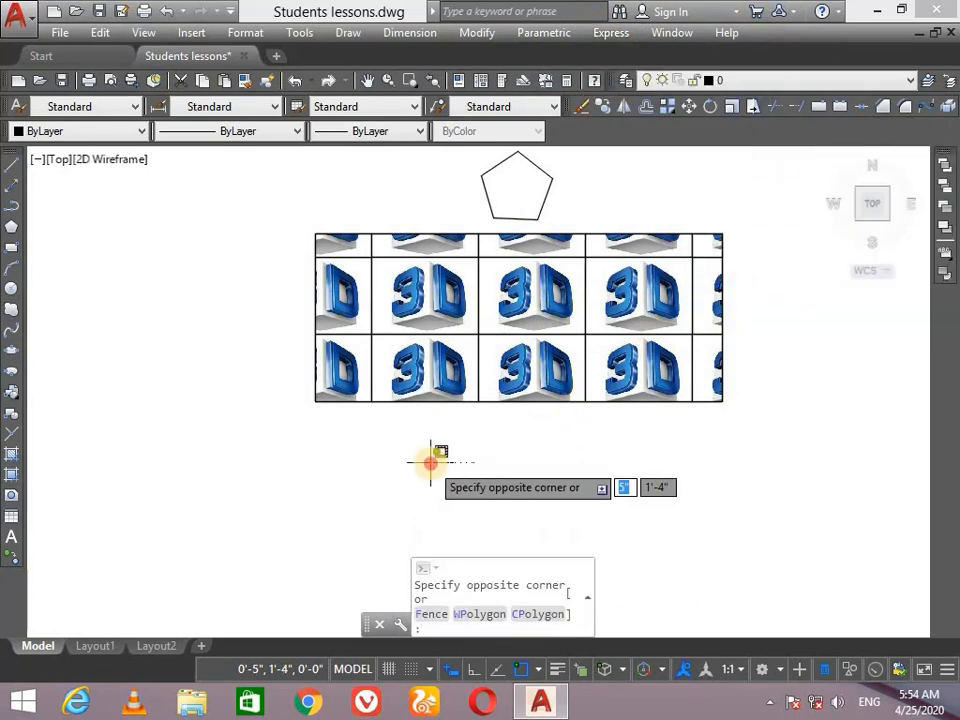
pyautogui.click(428, 460)
# Step: Draw an open three-sided line shape with Ortho on below the hatched rectangle: two long horizontal lines joined by a short vertical one
pyautogui.click(12, 163)
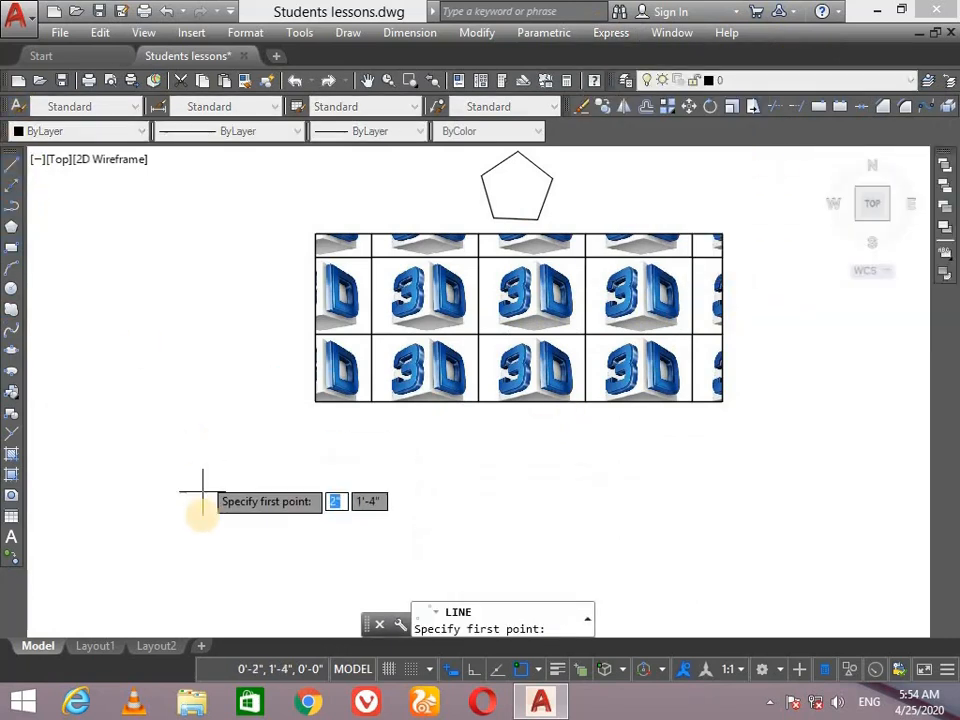
pyautogui.click(207, 466)
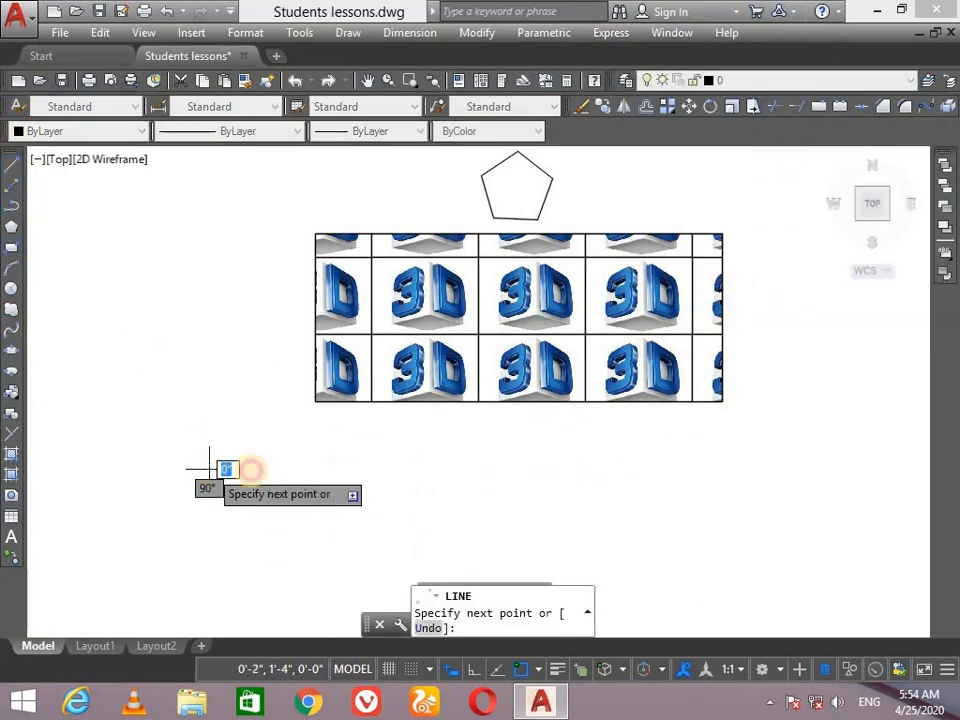
pyautogui.click(481, 671)
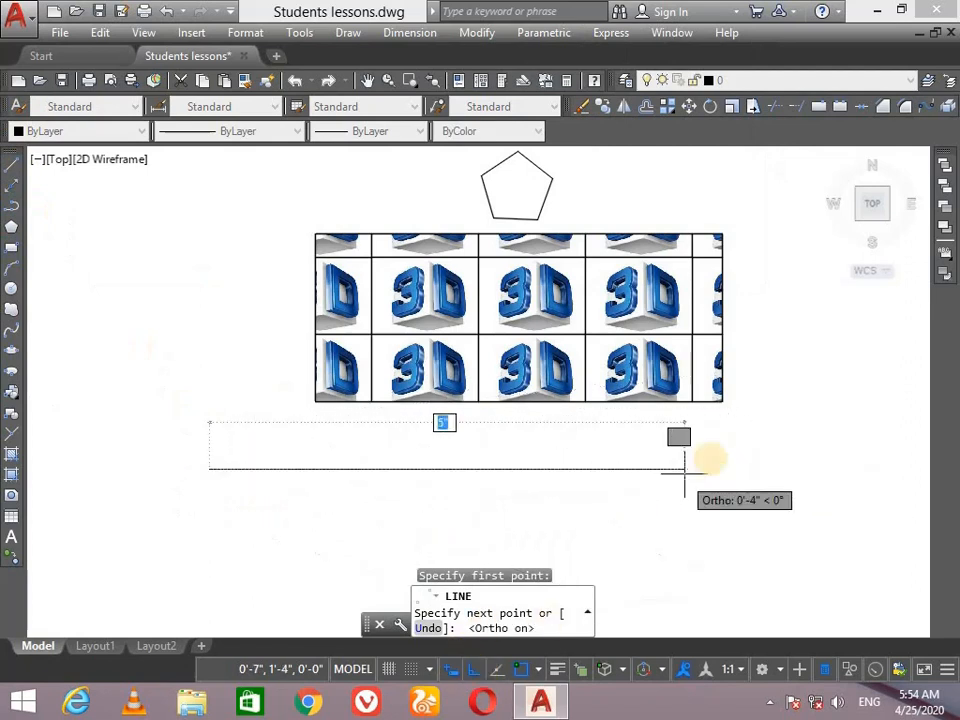
pyautogui.click(749, 446)
pyautogui.click(755, 524)
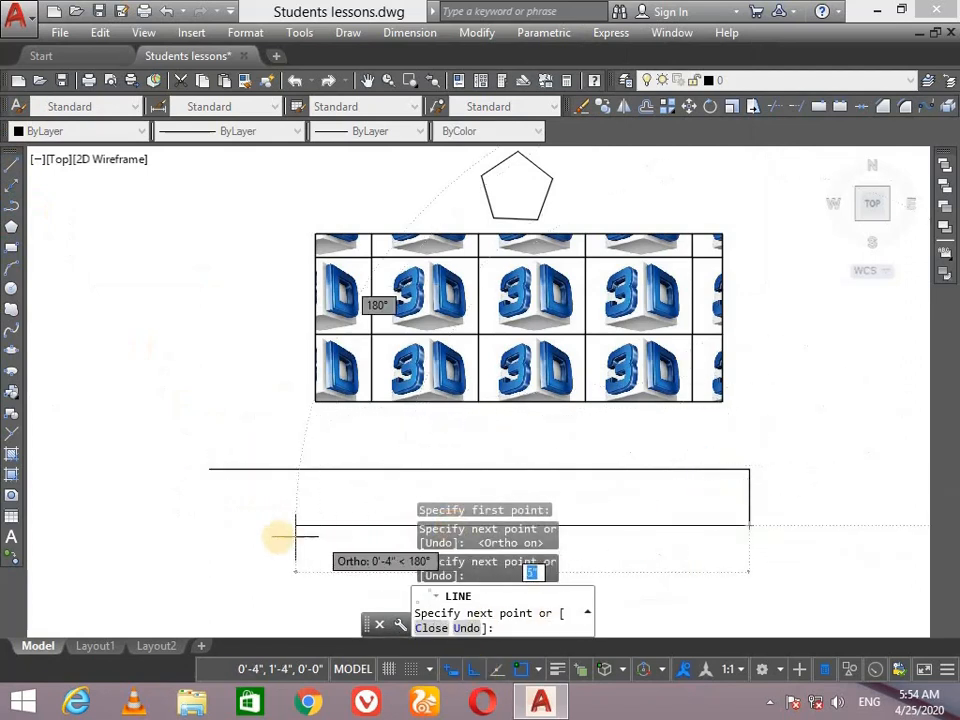
pyautogui.click(228, 525)
pyautogui.press('Return')
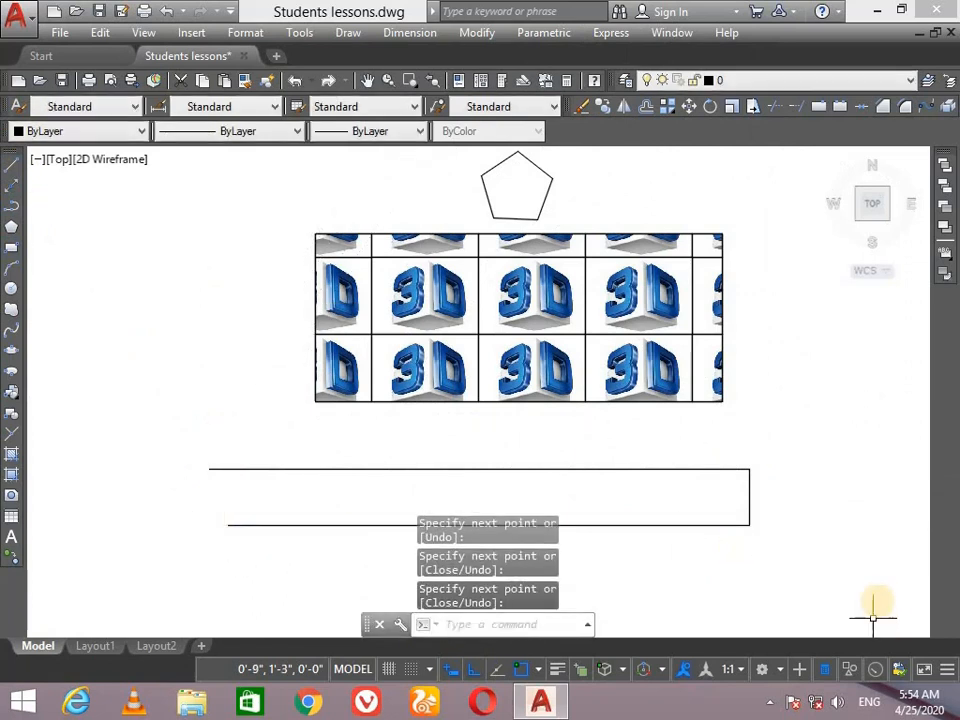
# Step: Add an Express break-line symbol along the outline's short vertical side, from upper to lower corner, with the symbol at its midpoint
pyautogui.click(611, 32)
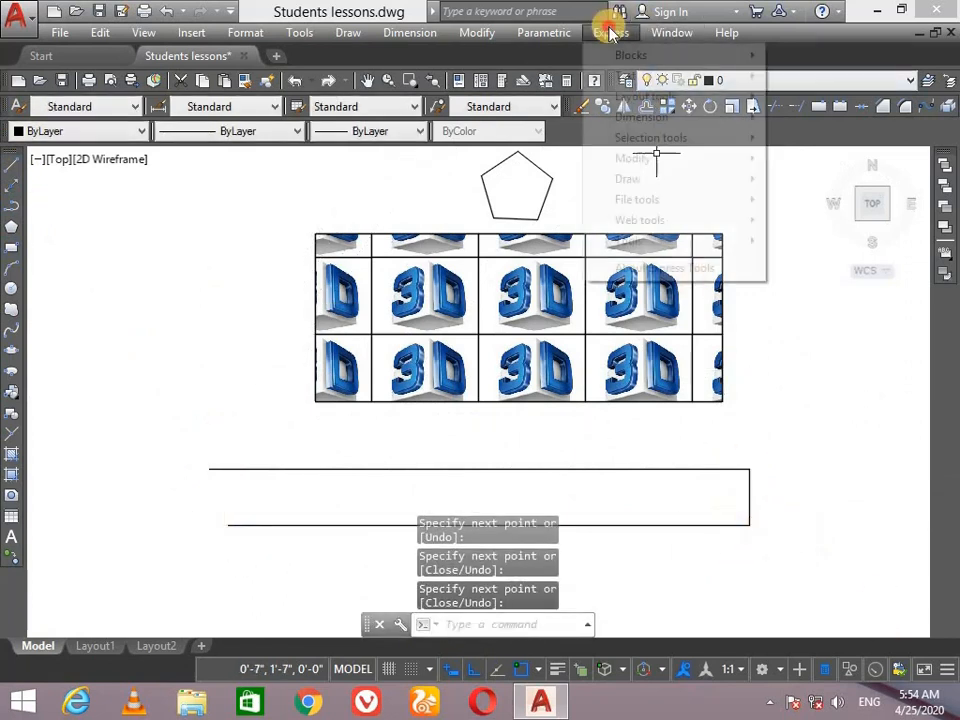
pyautogui.moveTo(697, 190)
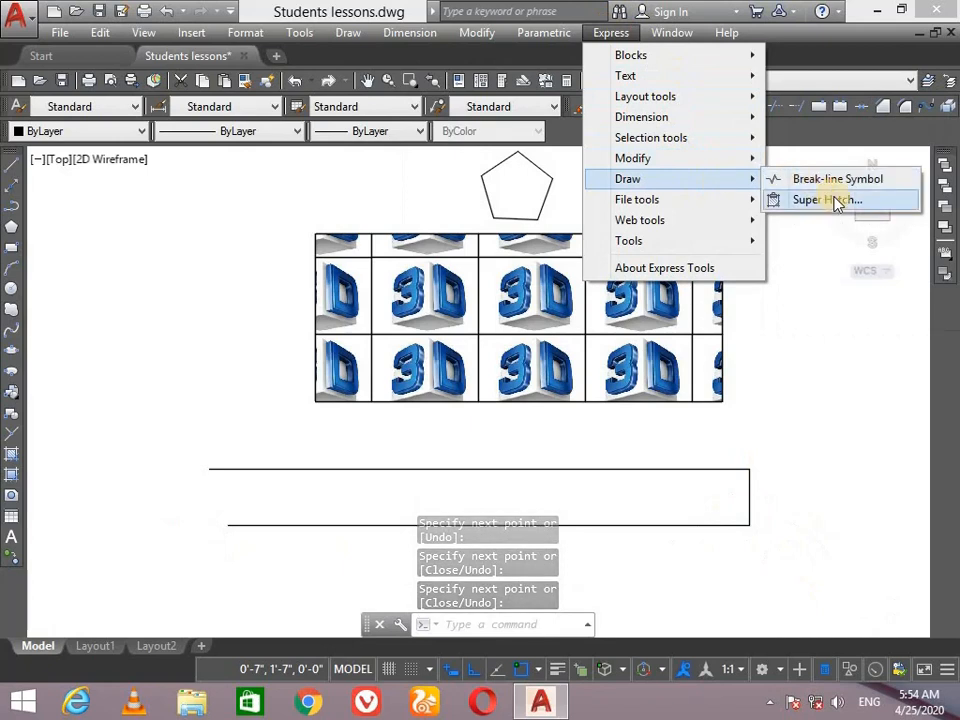
pyautogui.click(831, 180)
pyautogui.scroll(4, 772, 495)
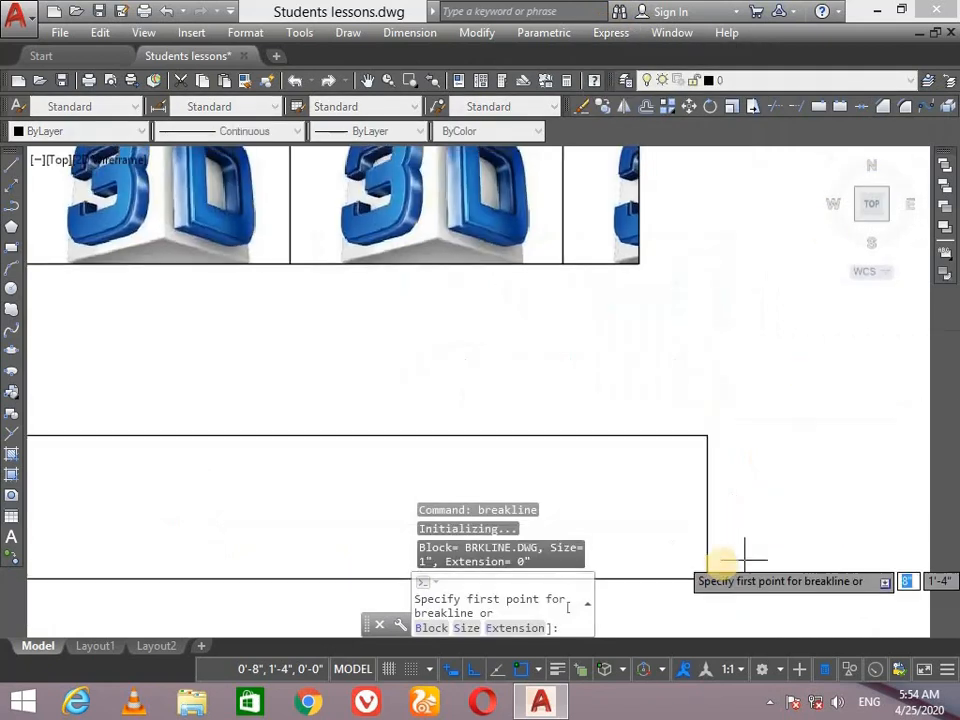
pyautogui.scroll(2, 697, 615)
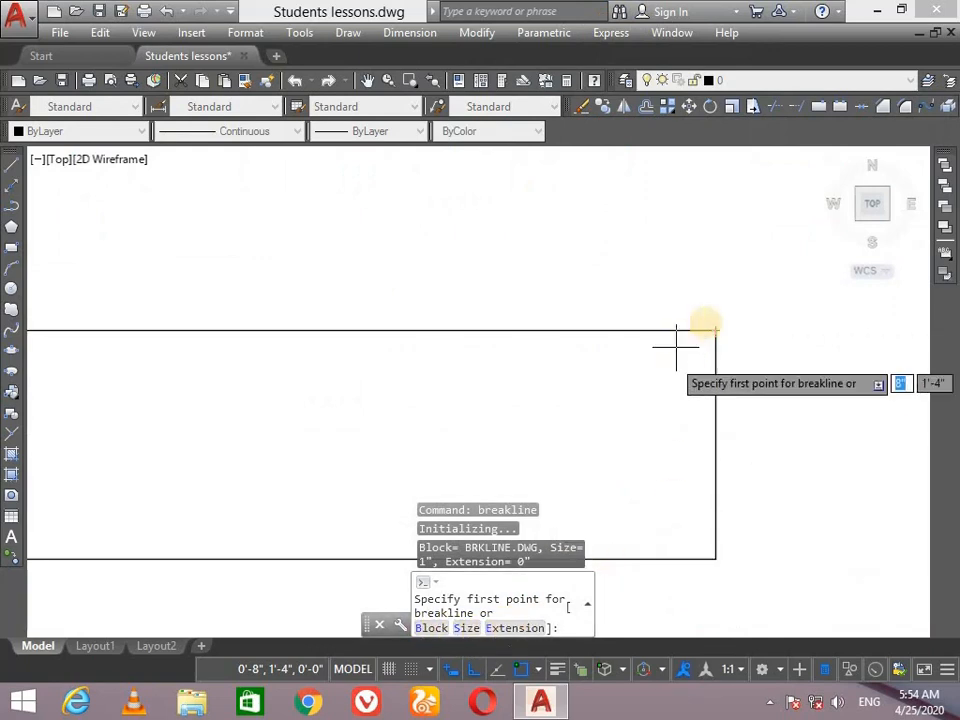
pyautogui.click(715, 330)
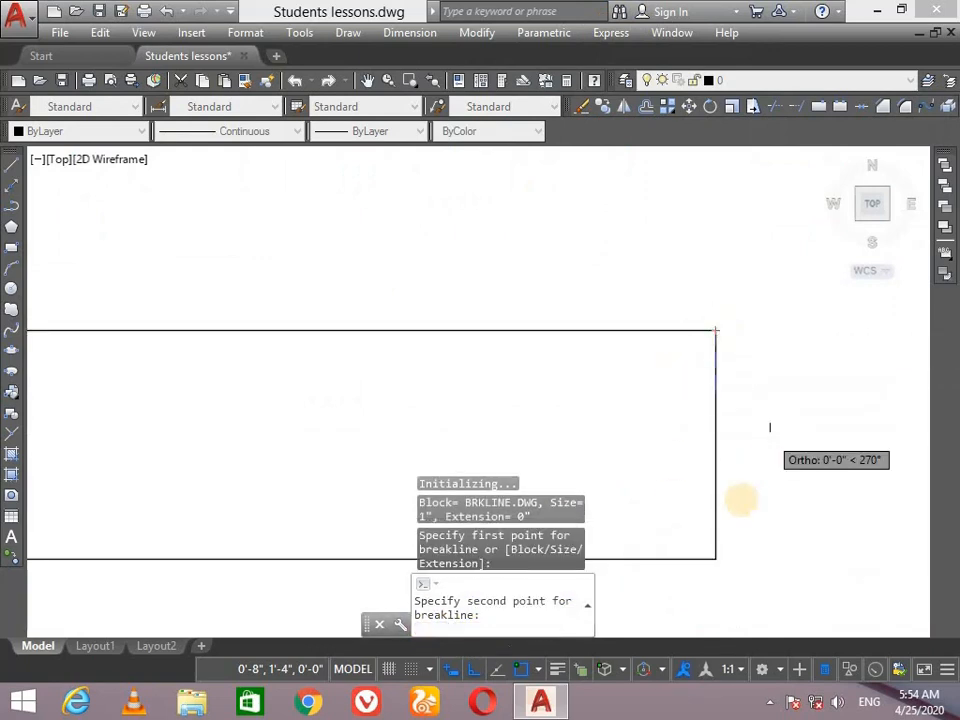
pyautogui.click(716, 559)
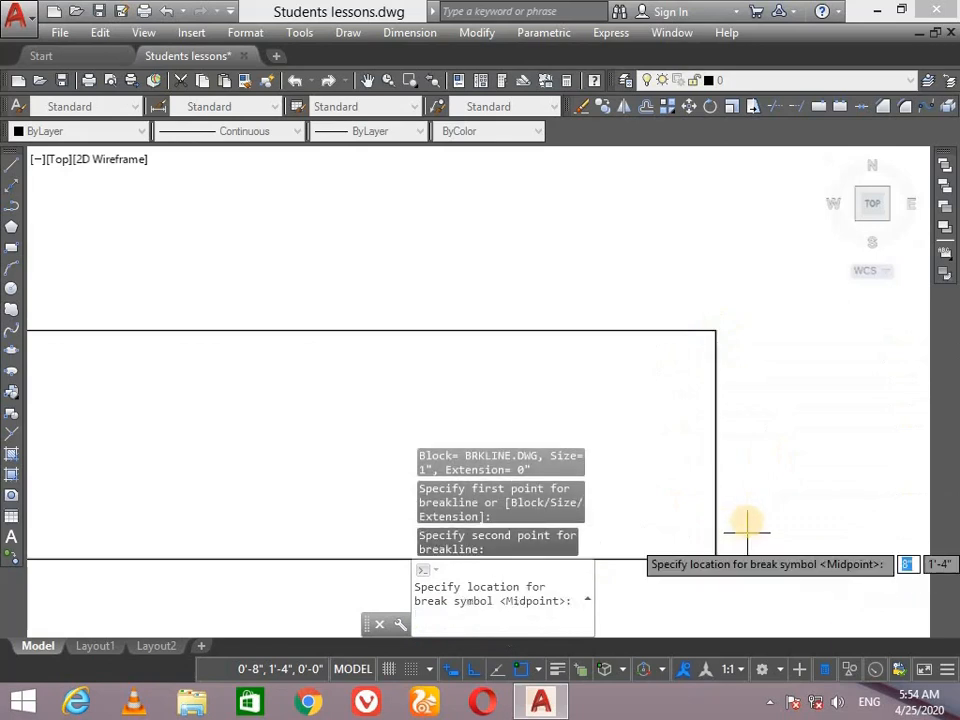
pyautogui.click(715, 444)
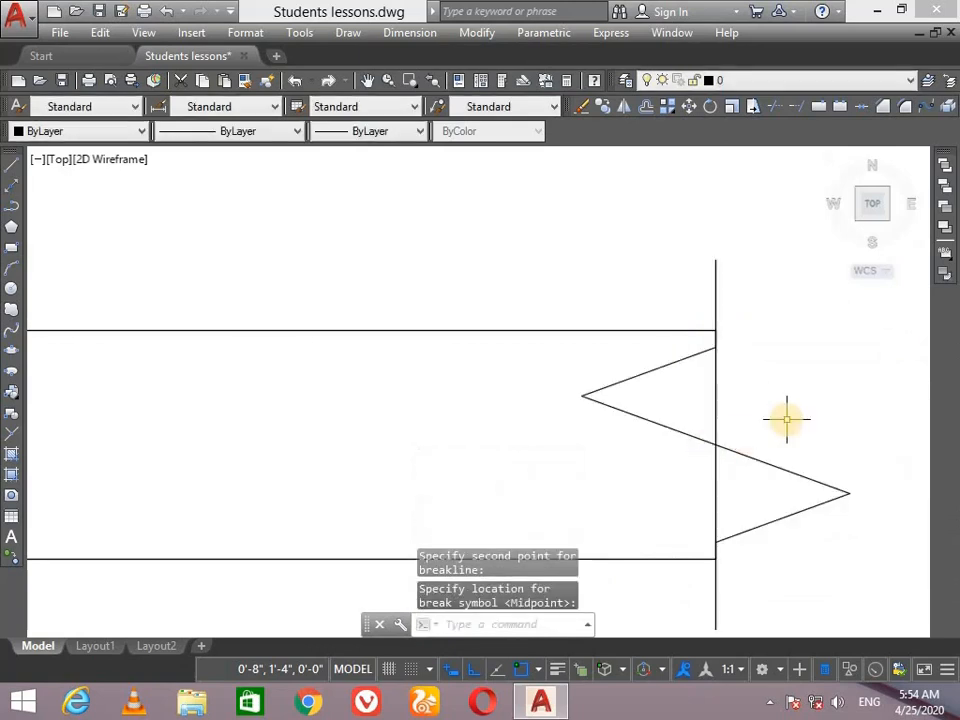
# Step: Inspect the break-line symbol up close and undo it, restoring the plain three-sided outline
pyautogui.scroll(-2, 786, 428)
pyautogui.scroll(2, 808, 557)
pyautogui.scroll(-2, 752, 176)
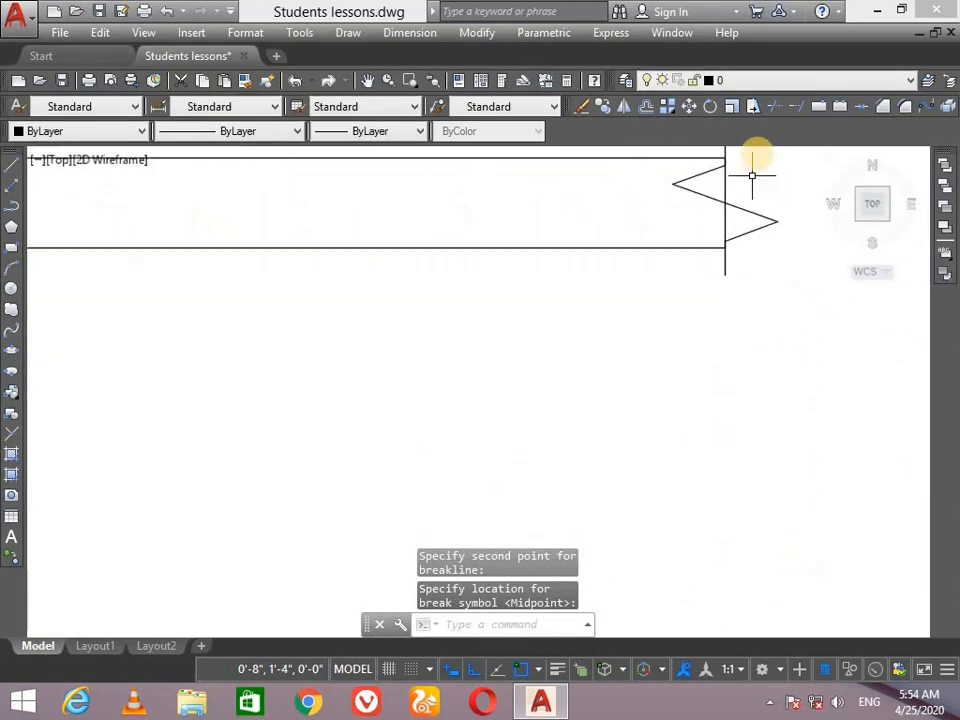
pyautogui.scroll(1, 763, 147)
pyautogui.scroll(2, 765, 146)
pyautogui.scroll(2, 733, 185)
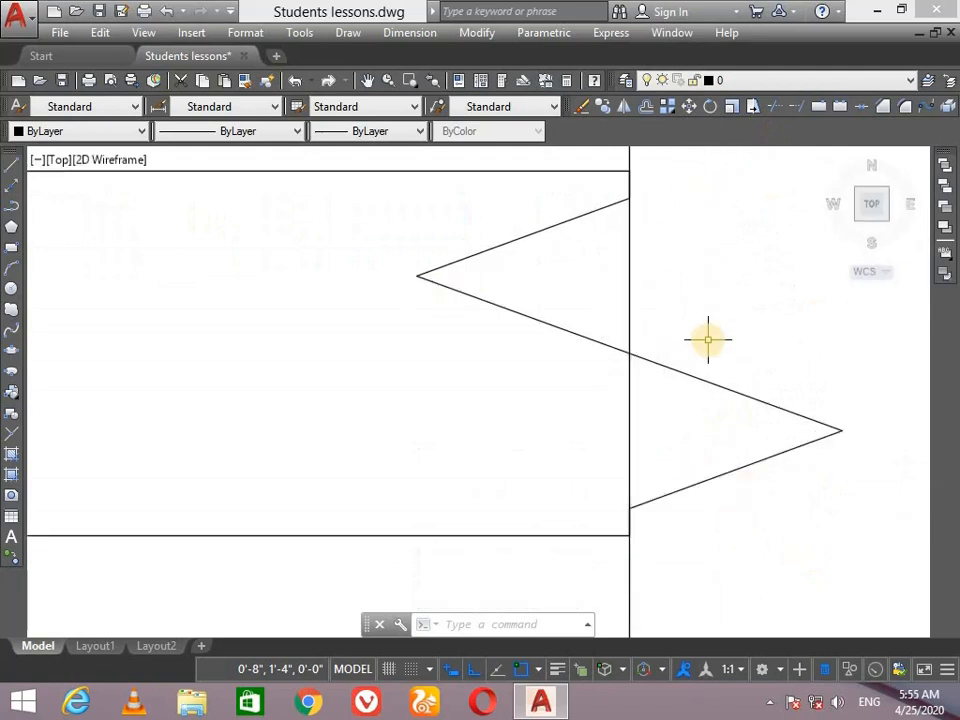
pyautogui.scroll(-4, 708, 340)
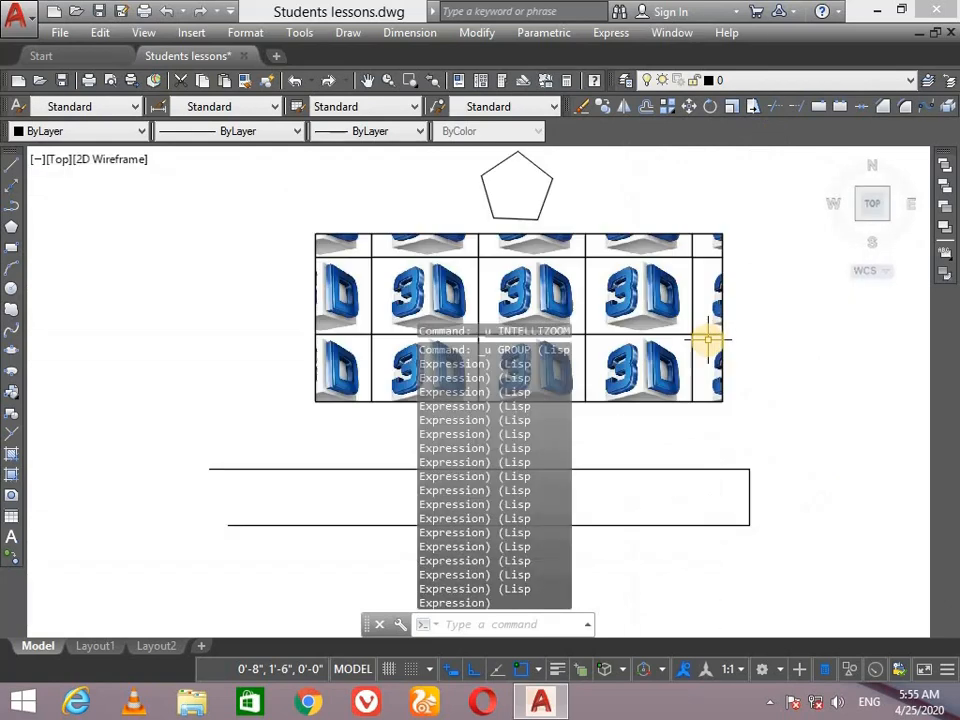
# Step: Start the Break-line Symbol command again and set the extension distance to 1 and the symbol size to 0.5"
pyautogui.scroll(4, 852, 583)
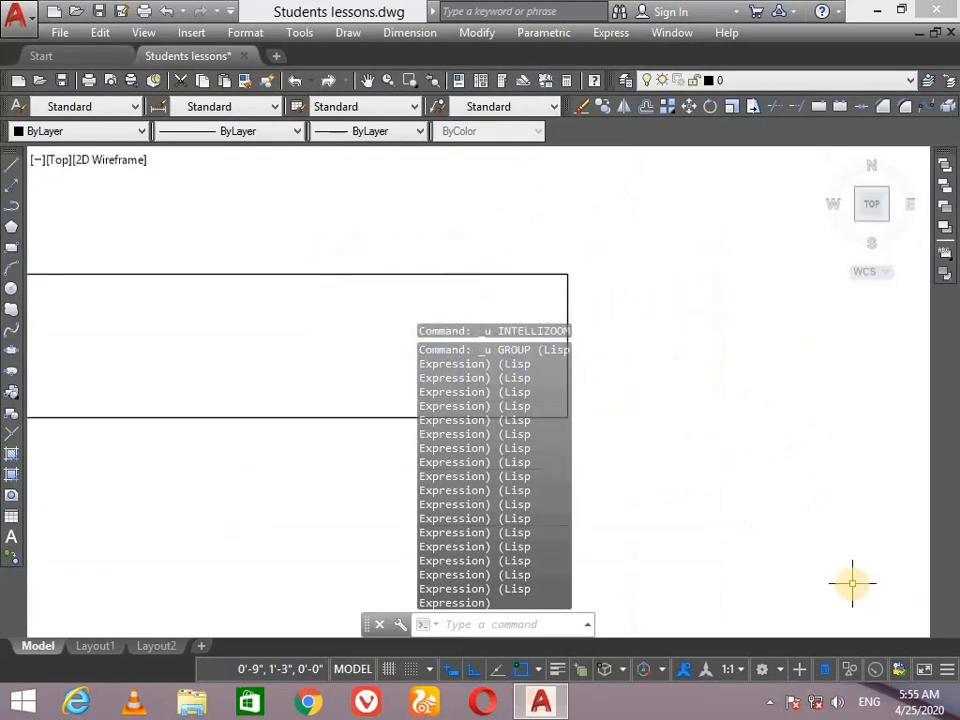
pyautogui.click(605, 34)
pyautogui.moveTo(724, 180)
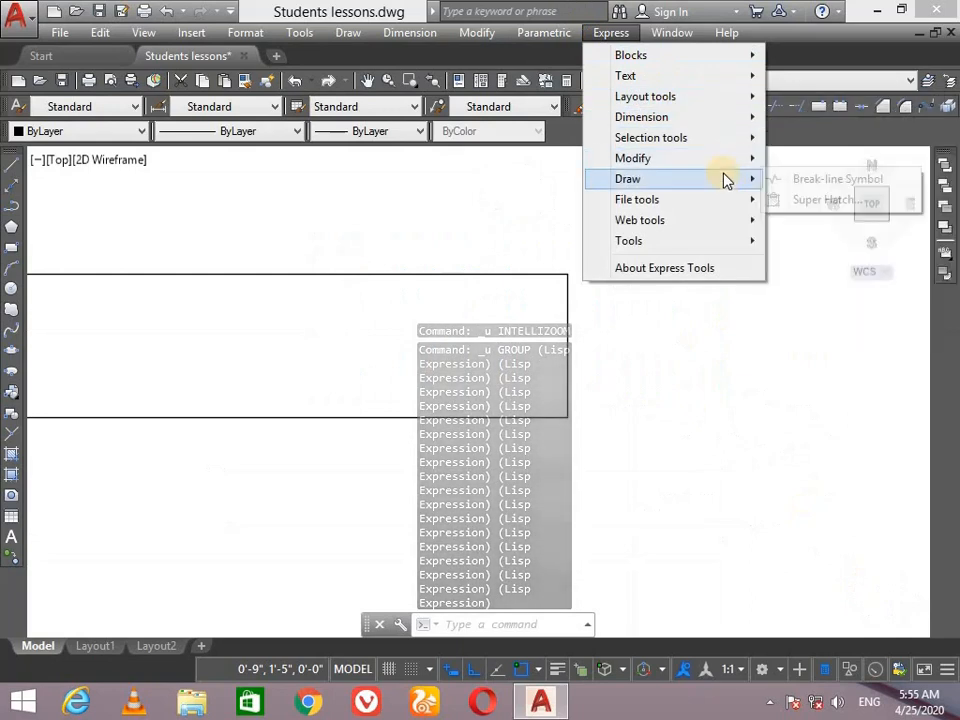
pyautogui.click(845, 180)
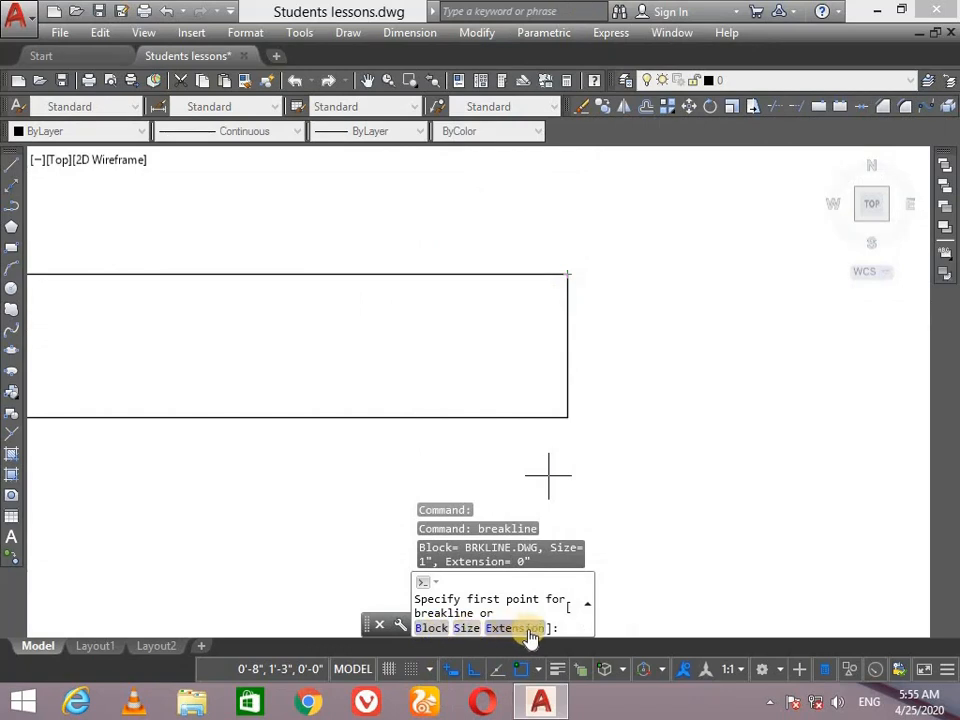
pyautogui.click(500, 628)
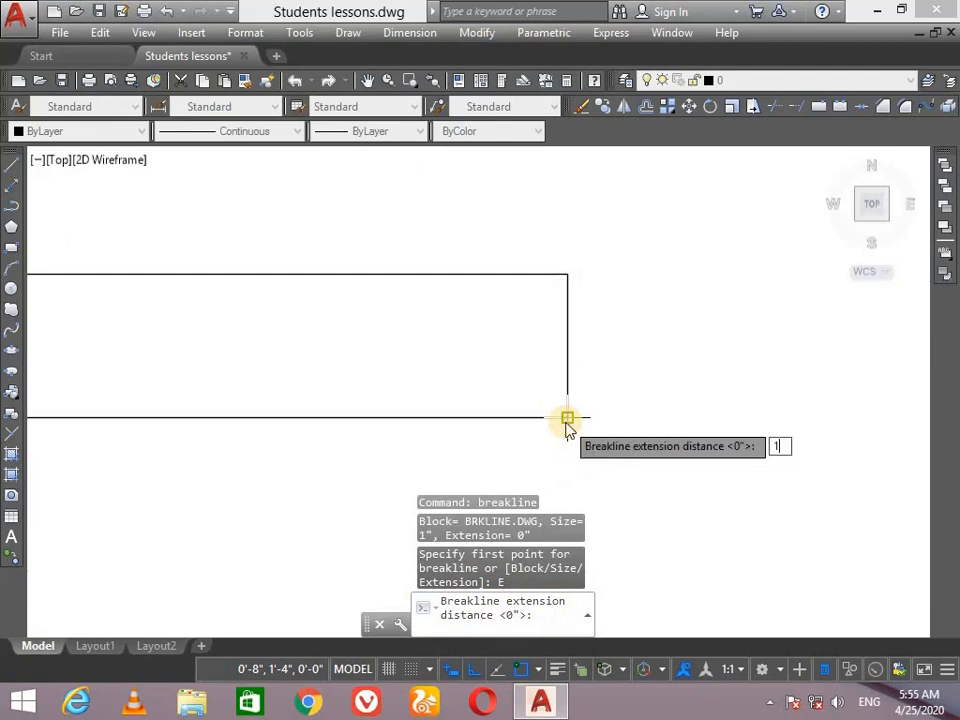
pyautogui.write('1')
pyautogui.press('Return')
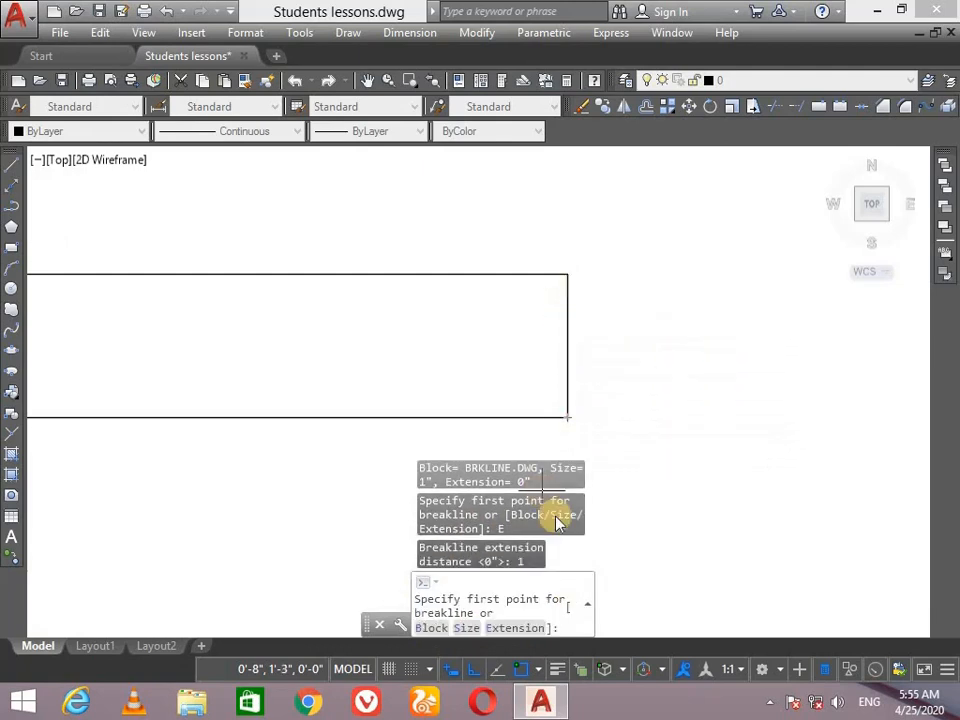
pyautogui.click(468, 628)
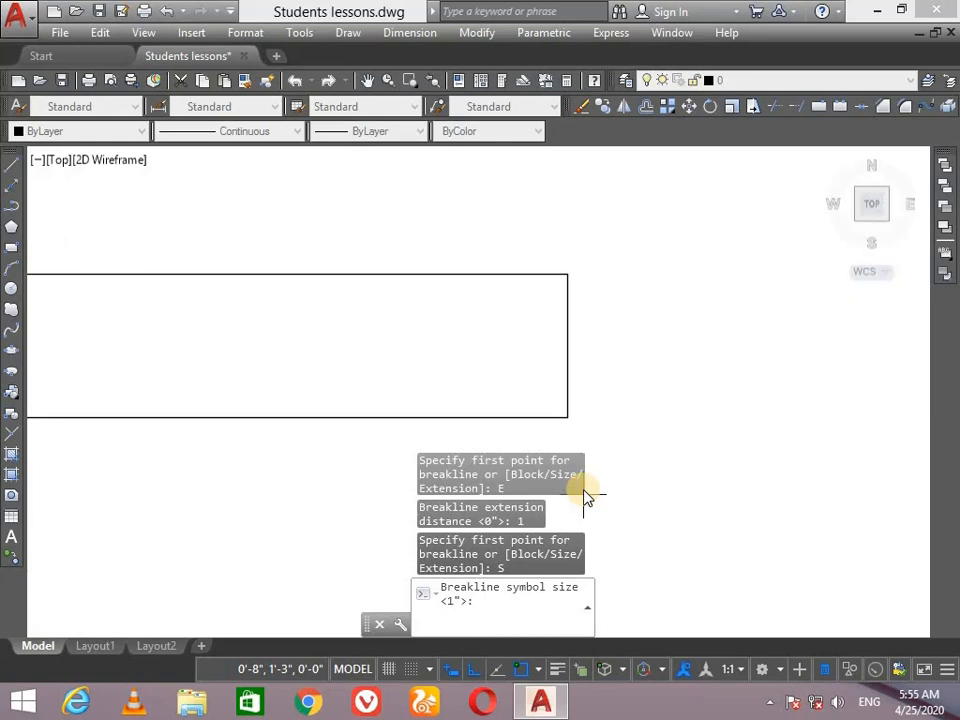
pyautogui.write('0.5"')
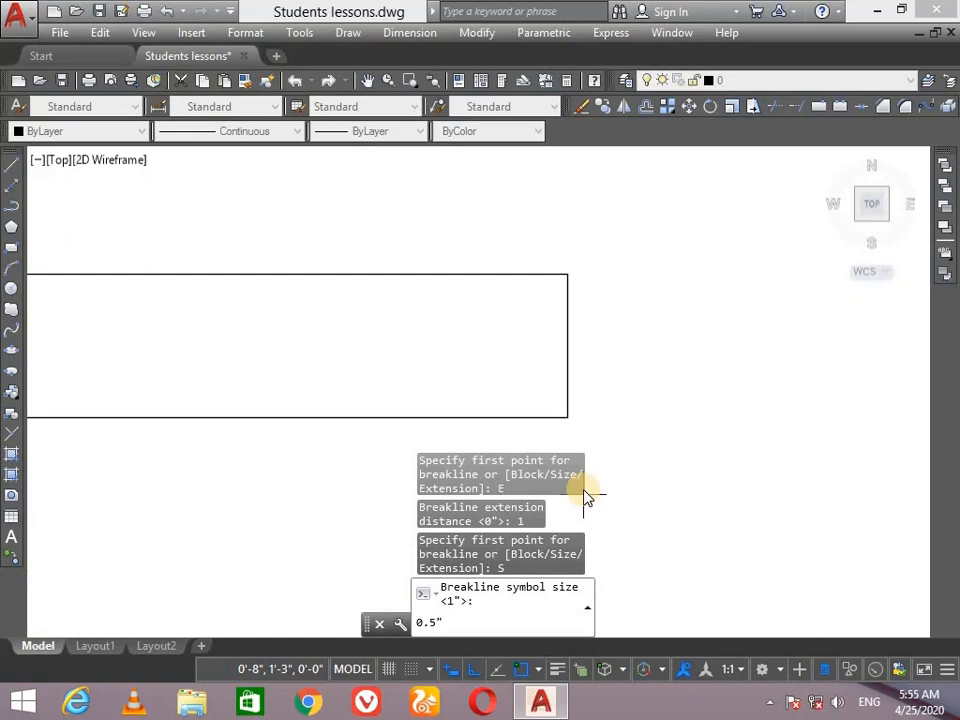
pyautogui.press('Return')
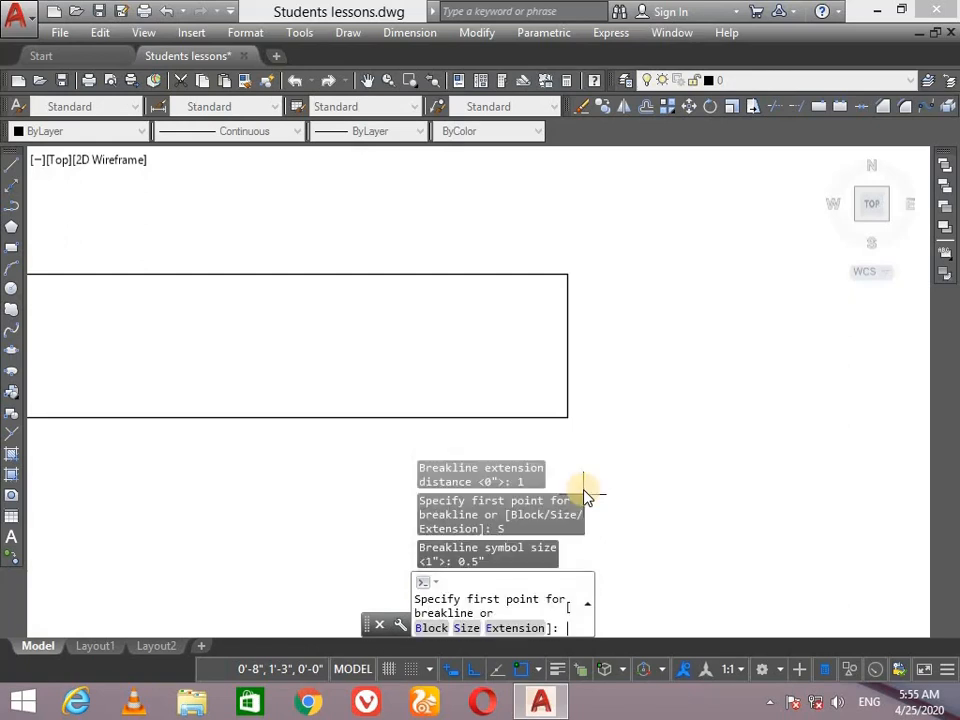
# Step: Place the break line along the outline's short vertical side with its symbol at the midpoint, and erase it after viewing
pyautogui.click(567, 274)
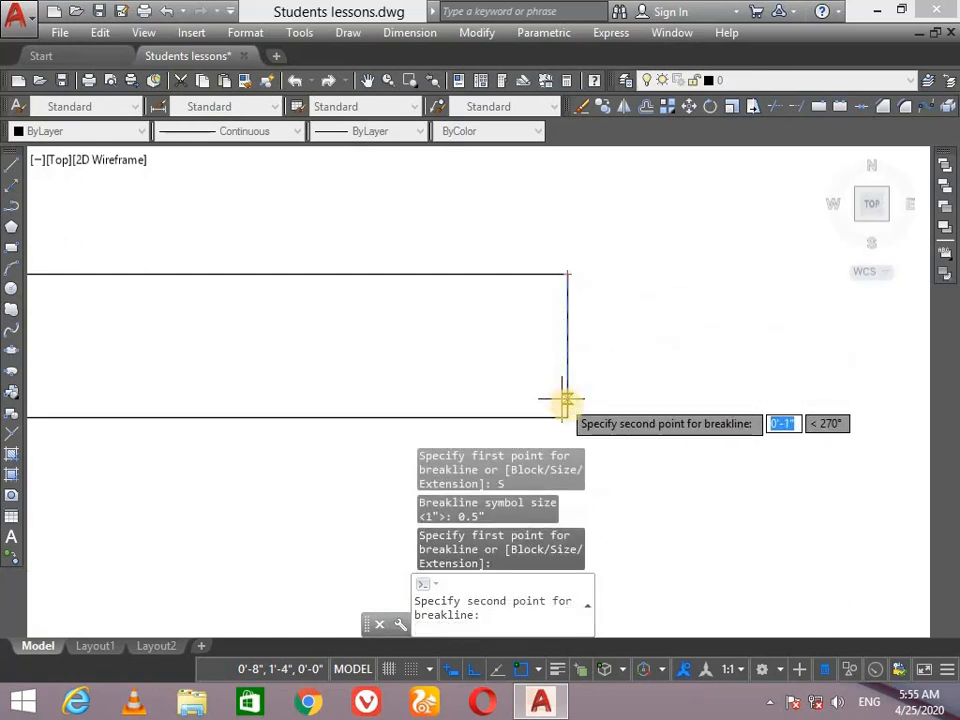
pyautogui.click(567, 416)
pyautogui.click(567, 347)
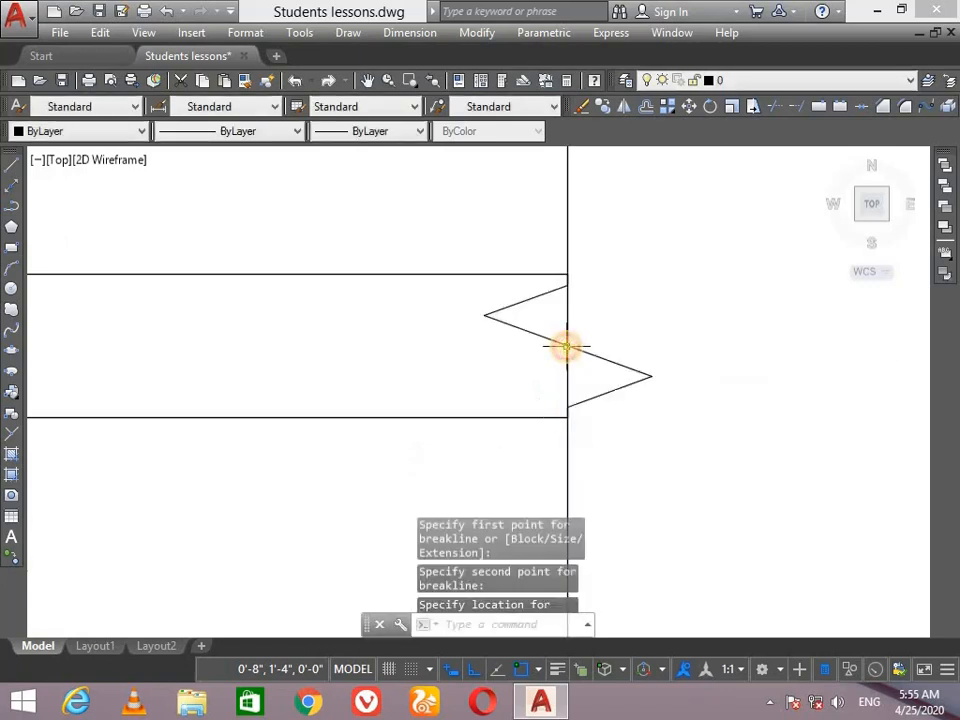
pyautogui.scroll(-3, 650, 335)
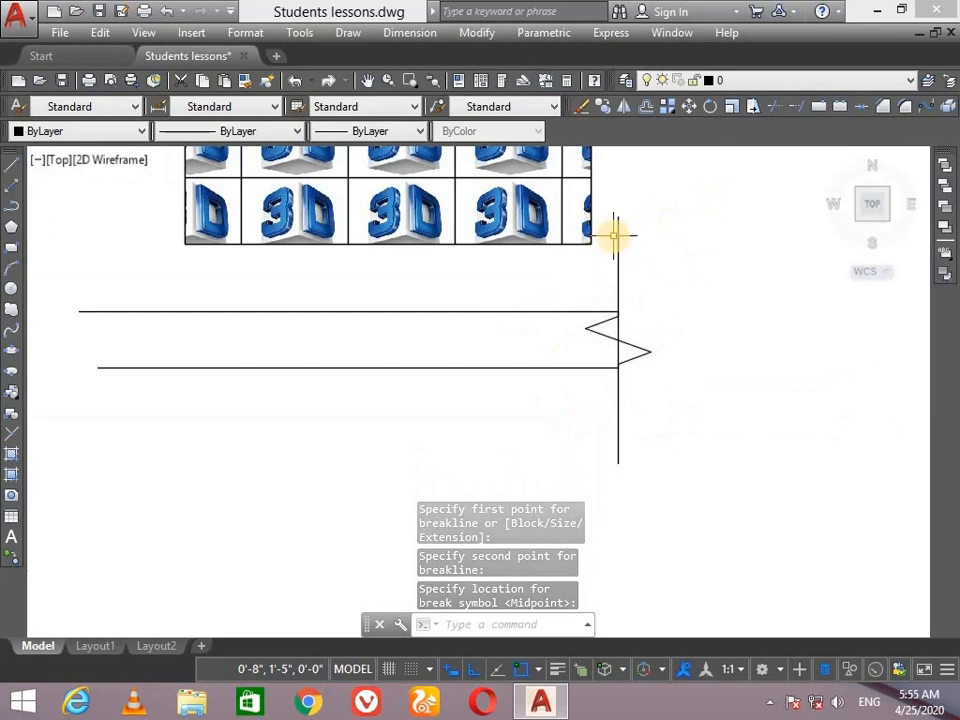
pyautogui.click(618, 363)
pyautogui.press('Delete')
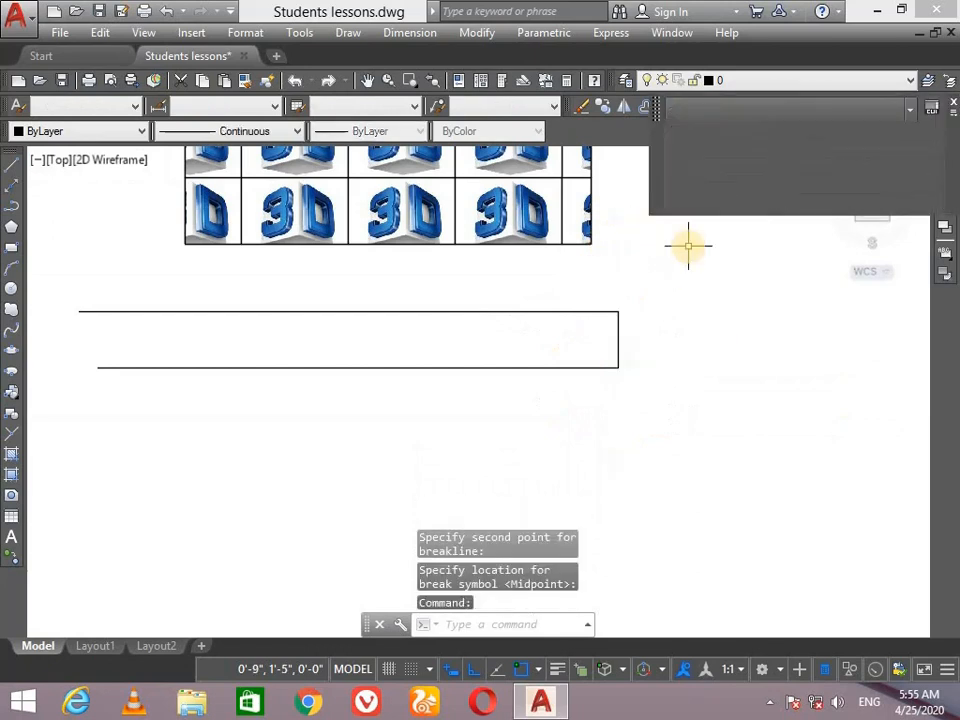
# Step: Try to edit the 3D image inside the hatched rectangle with the Express Edit Image file tool
pyautogui.click(608, 36)
pyautogui.moveTo(710, 194)
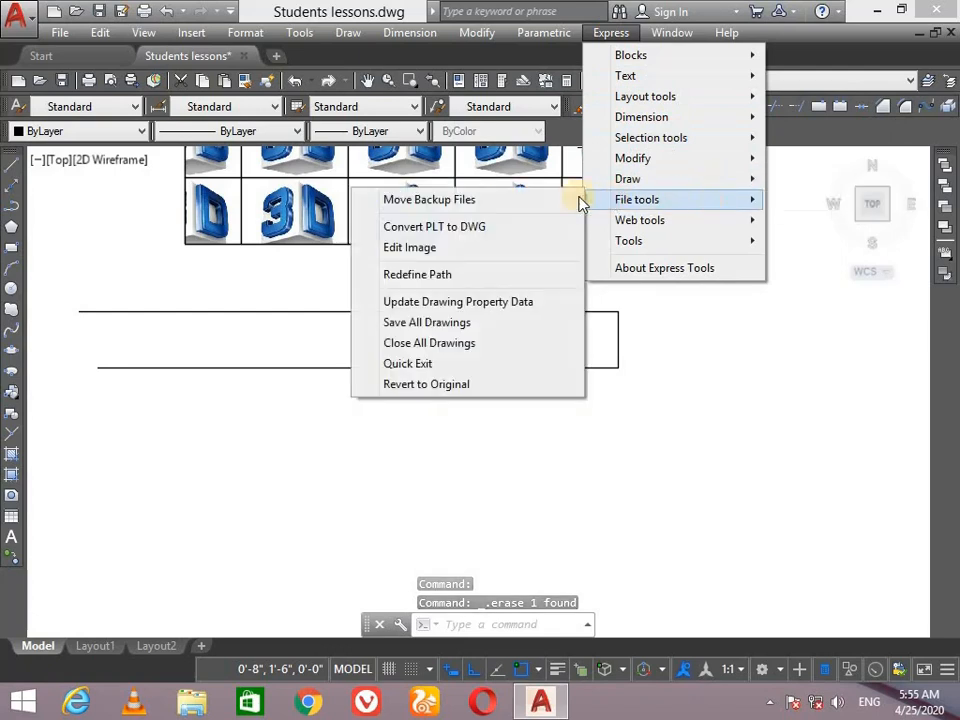
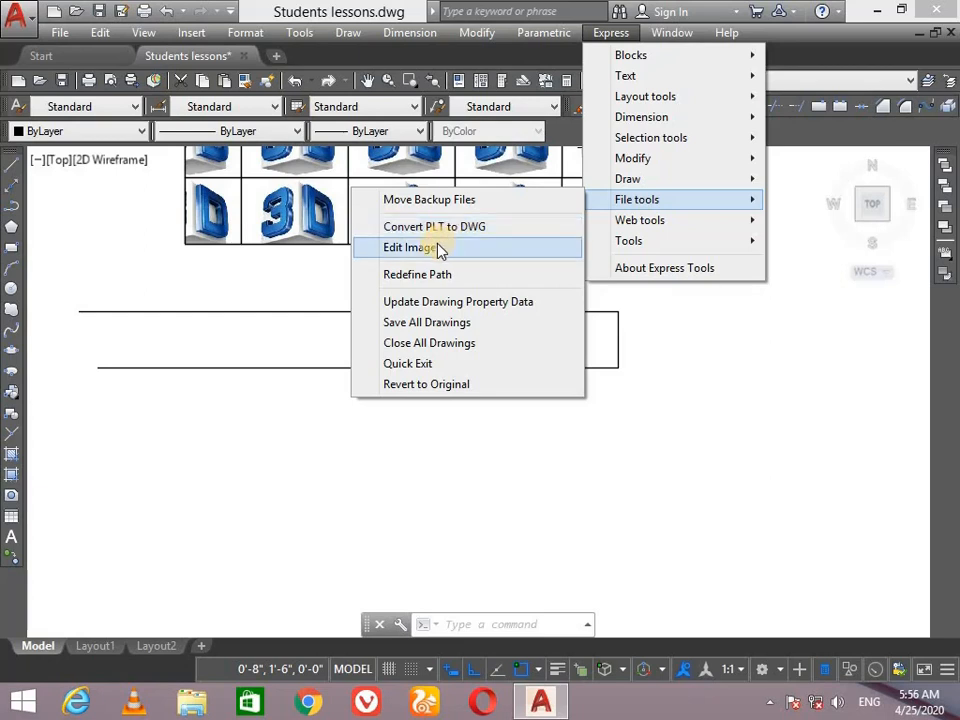
pyautogui.click(430, 248)
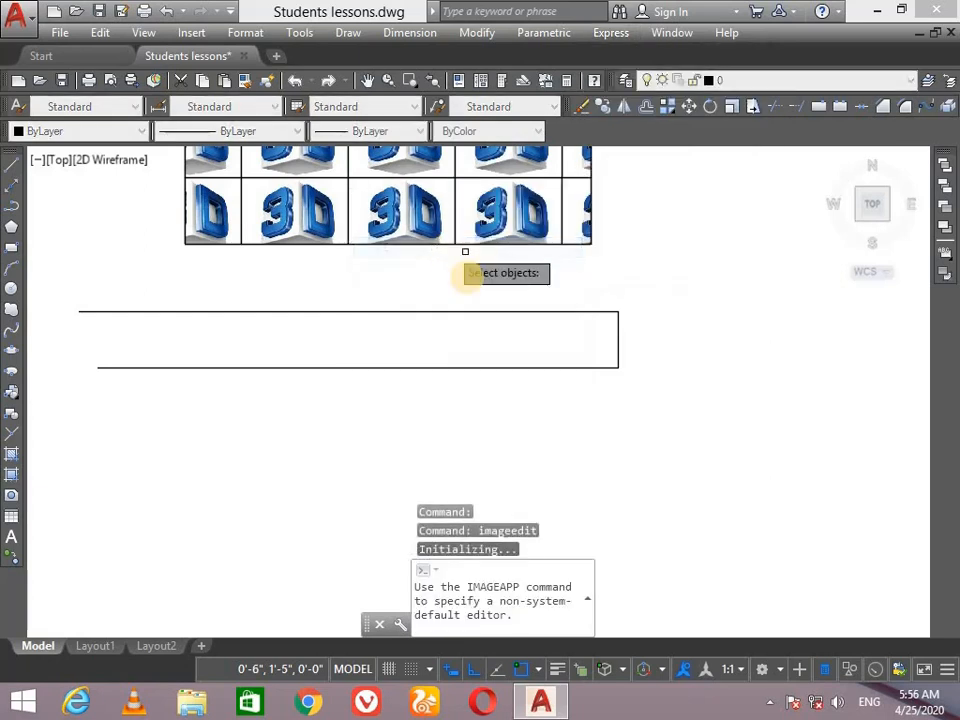
pyautogui.scroll(-1, 379, 271)
pyautogui.scroll(2, 422, 152)
pyautogui.click(373, 257)
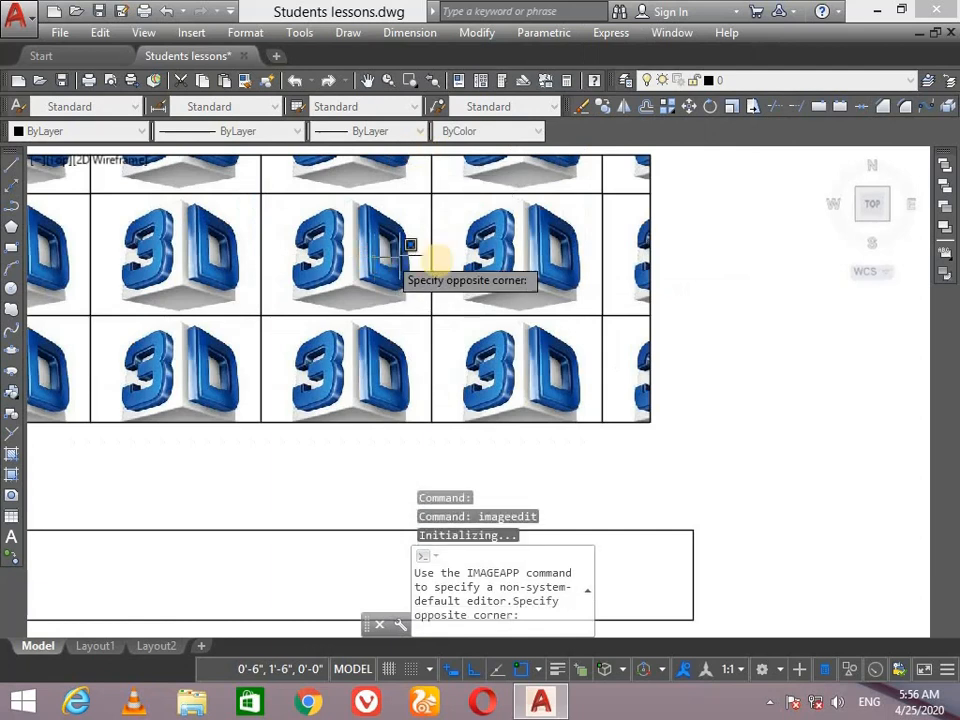
pyautogui.click(426, 285)
pyautogui.click(438, 290)
pyautogui.click(552, 250)
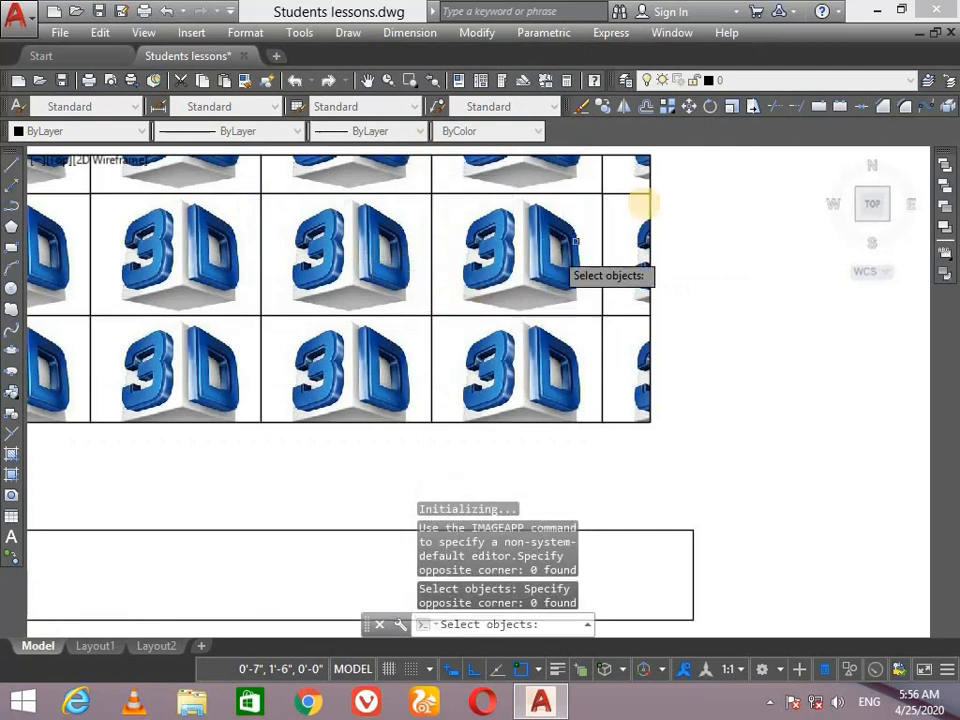
pyautogui.press('Return')
pyautogui.scroll(-2, 547, 276)
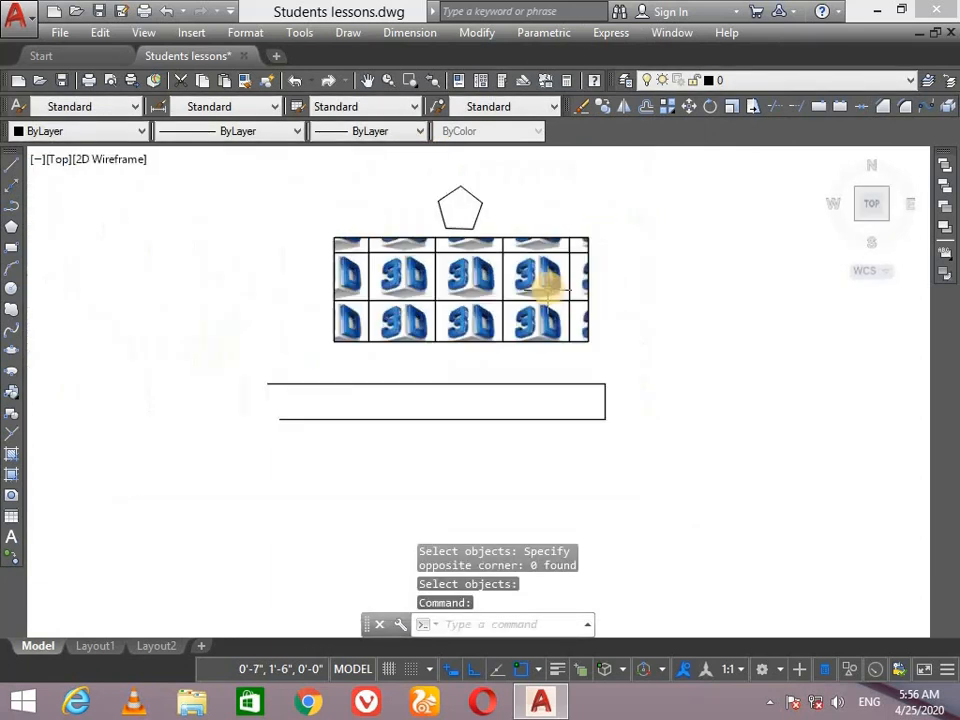
pyautogui.scroll(1, 730, 280)
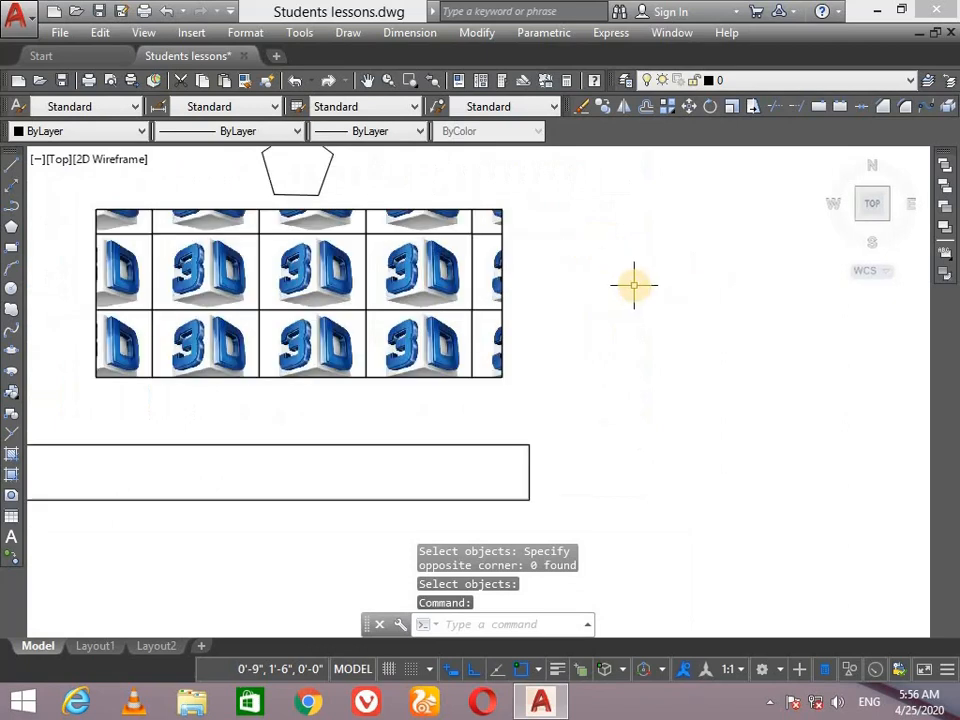
pyautogui.moveTo(634, 285); pyautogui.dragTo(334, 304, button='middle')
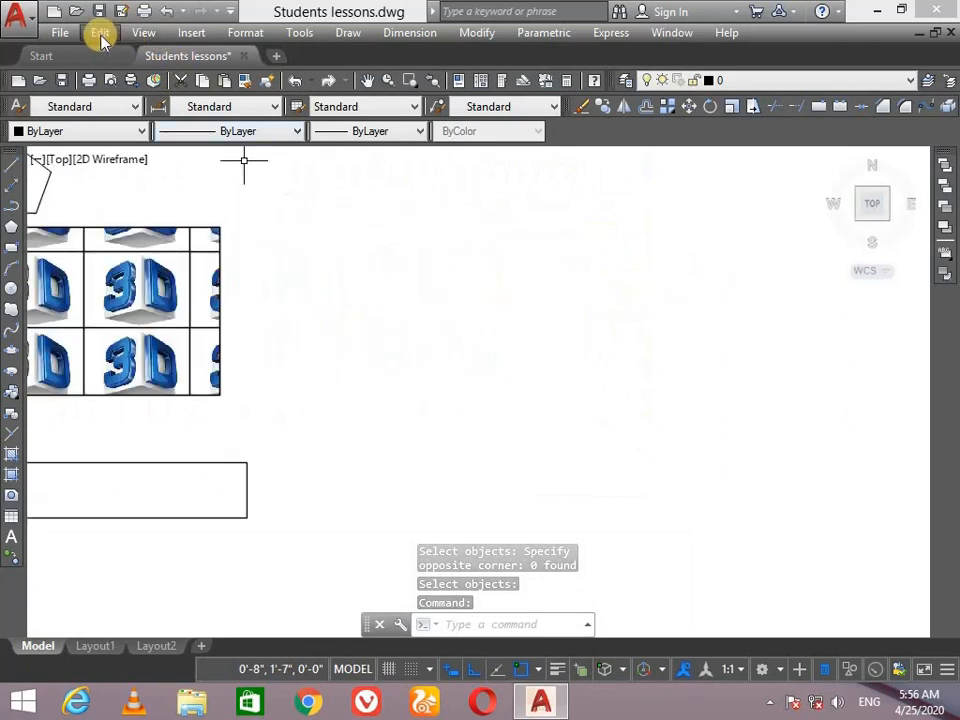
# Step: Attach the raster image my image channel.jpg in the empty area beside the hatched rectangle, scaling it by eye
pyautogui.click(189, 34)
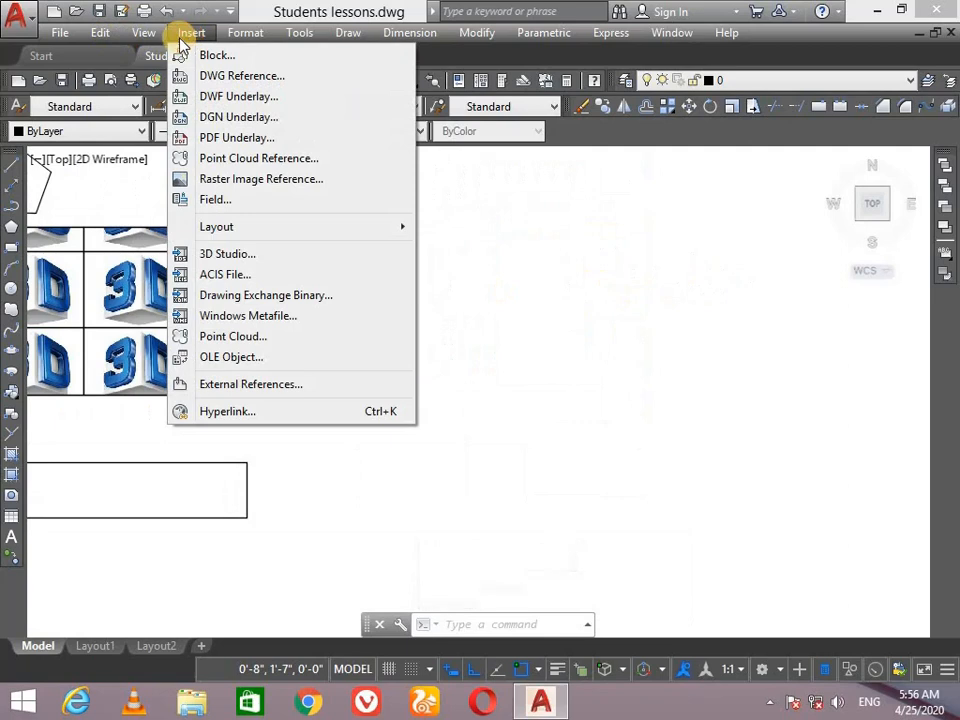
pyautogui.click(328, 180)
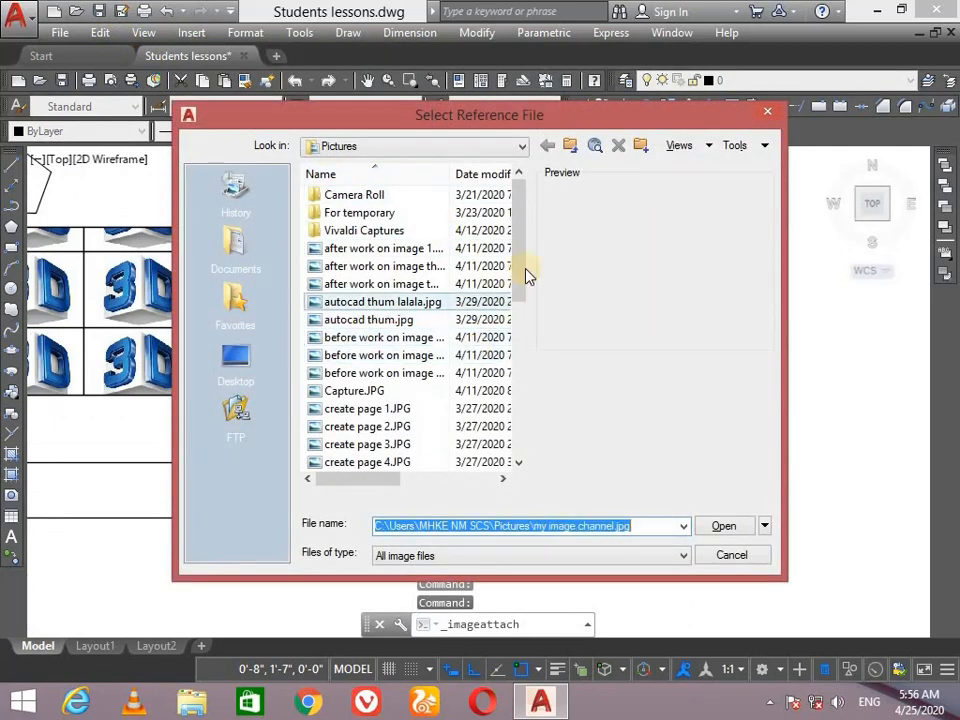
pyautogui.moveTo(523, 253); pyautogui.dragTo(537, 383)
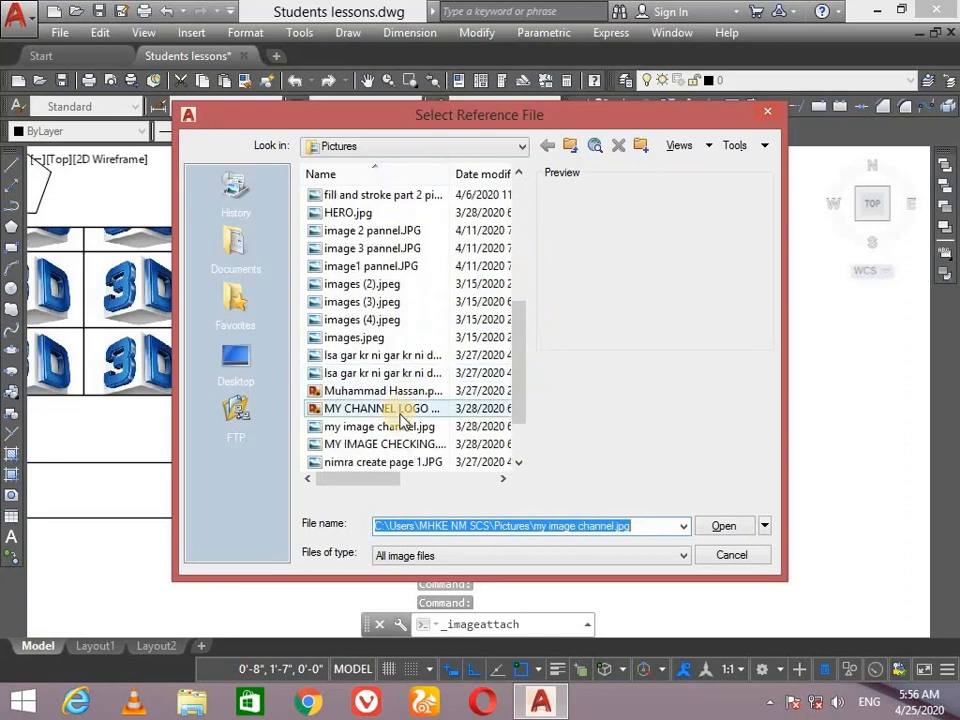
pyautogui.click(405, 427)
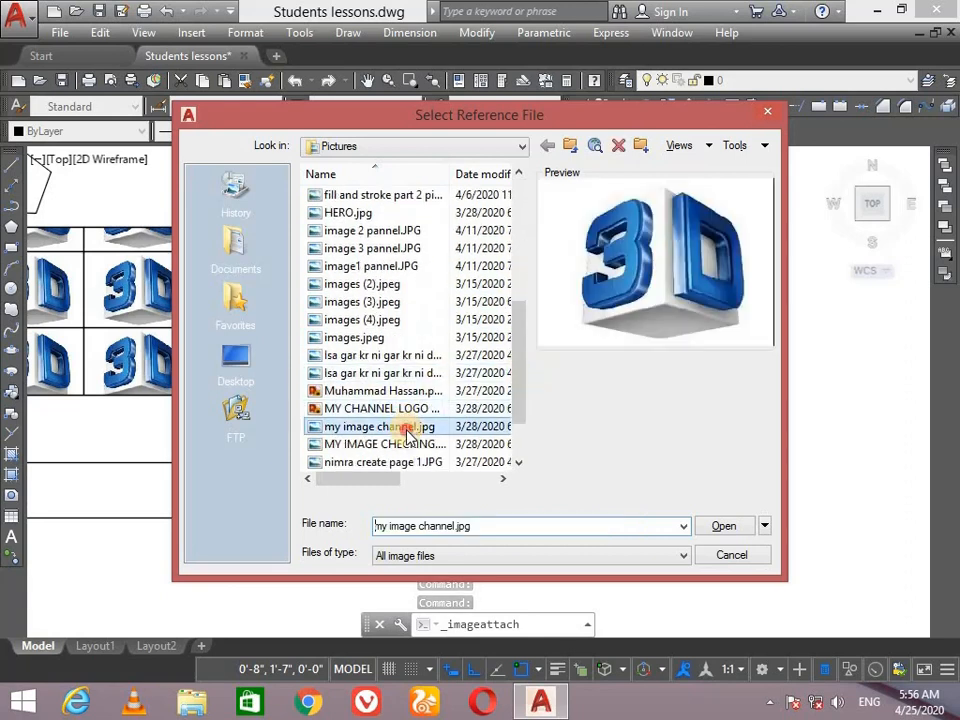
pyautogui.click(735, 527)
pyautogui.click(505, 488)
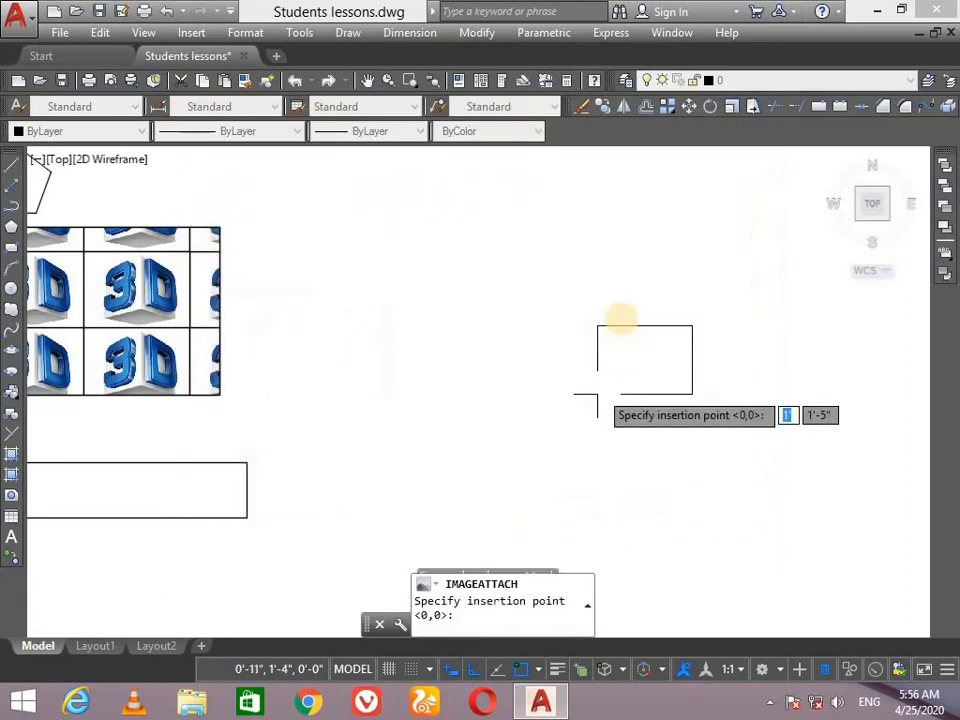
pyautogui.click(647, 285)
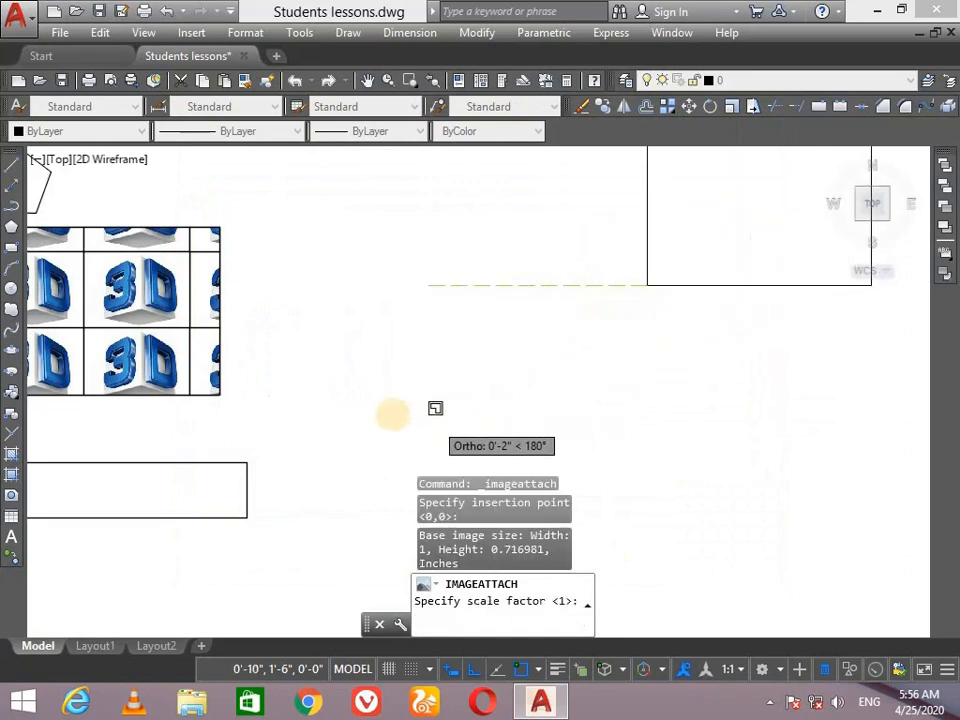
pyautogui.click(478, 363)
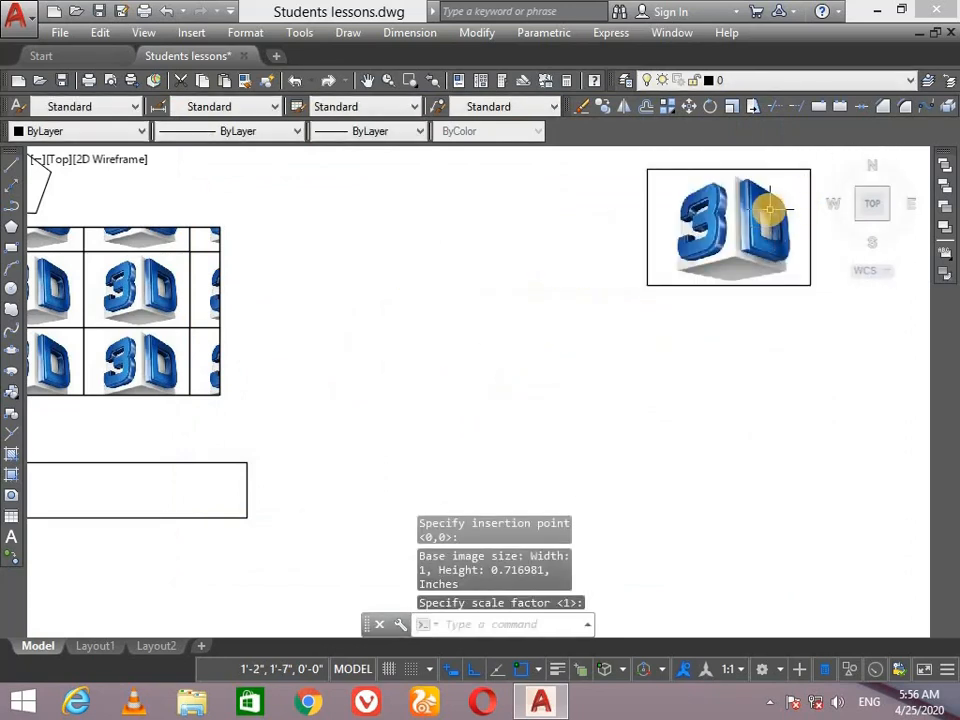
# Step: Start the Express Edit Image file tool and select the newly attached 3D image
pyautogui.click(628, 33)
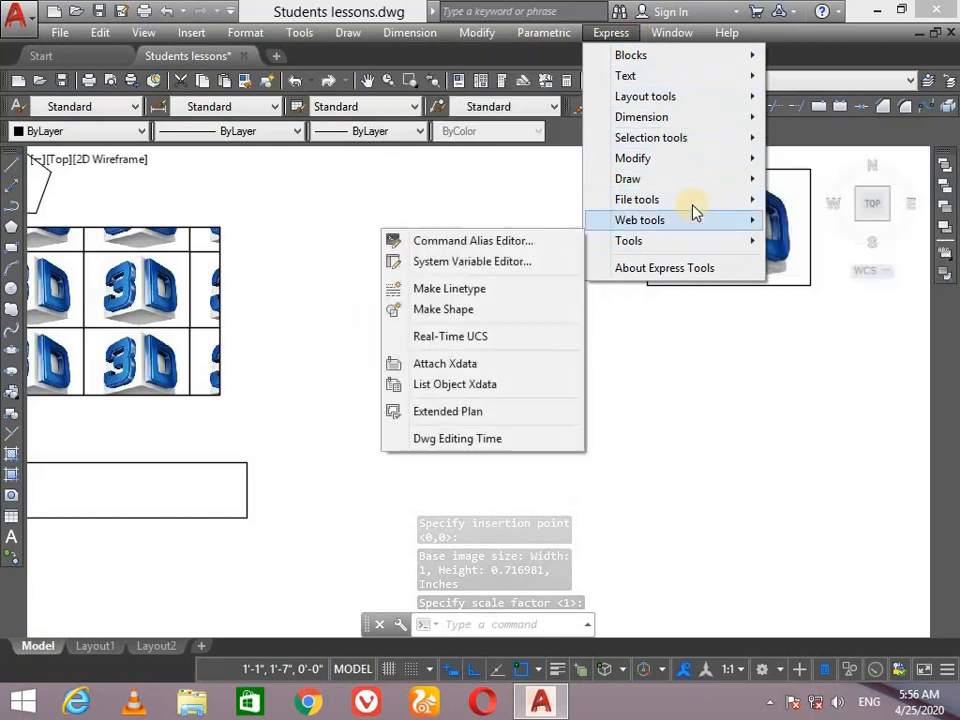
pyautogui.click(480, 249)
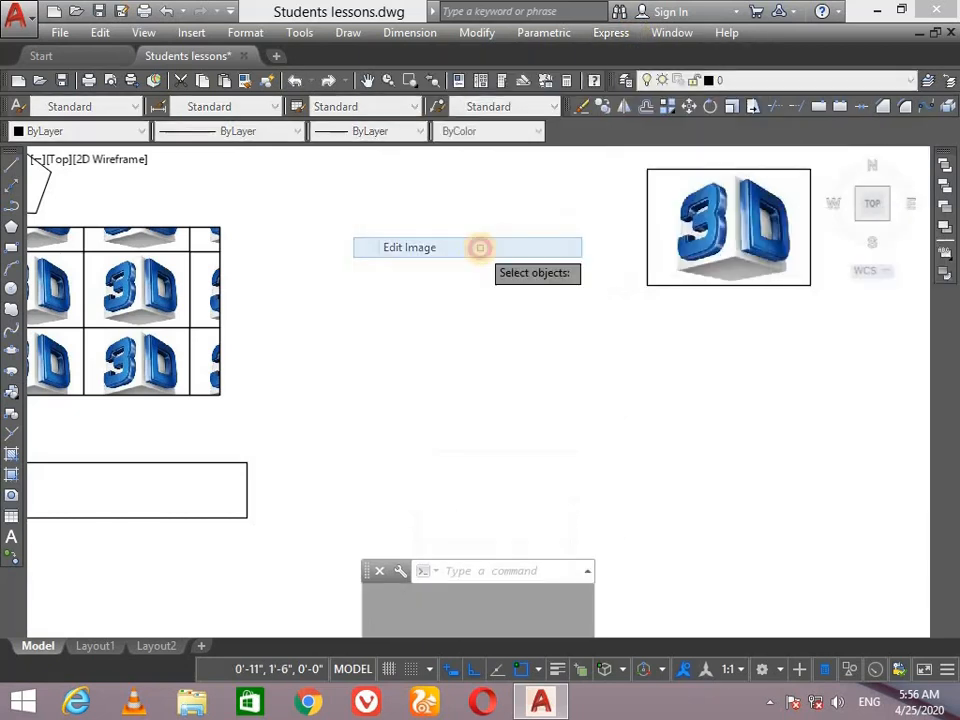
pyautogui.click(758, 230)
pyautogui.click(678, 235)
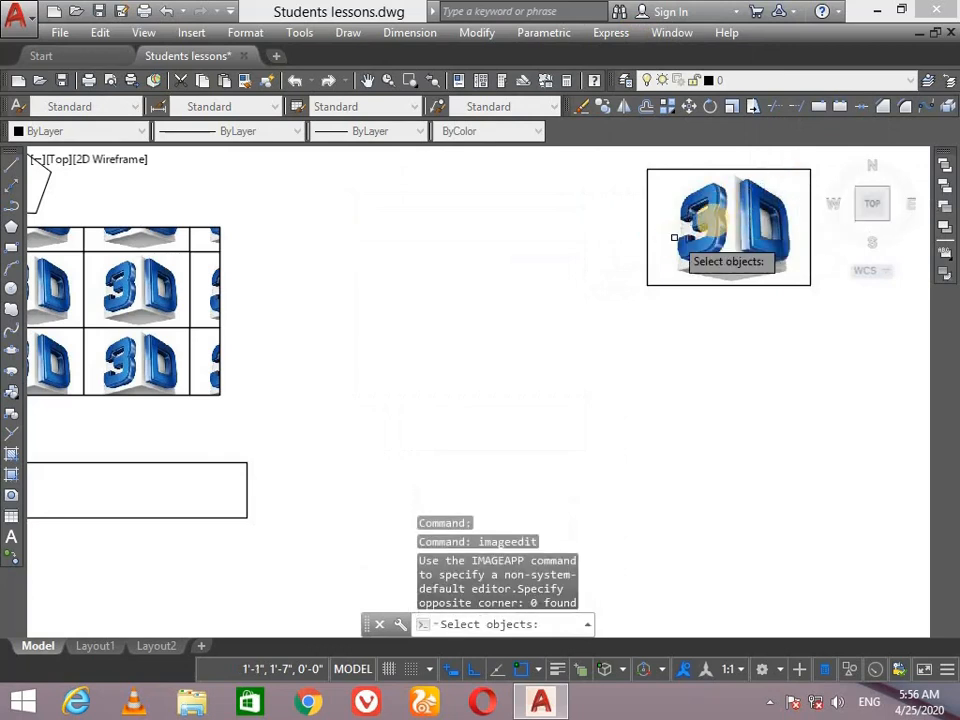
pyautogui.click(798, 157)
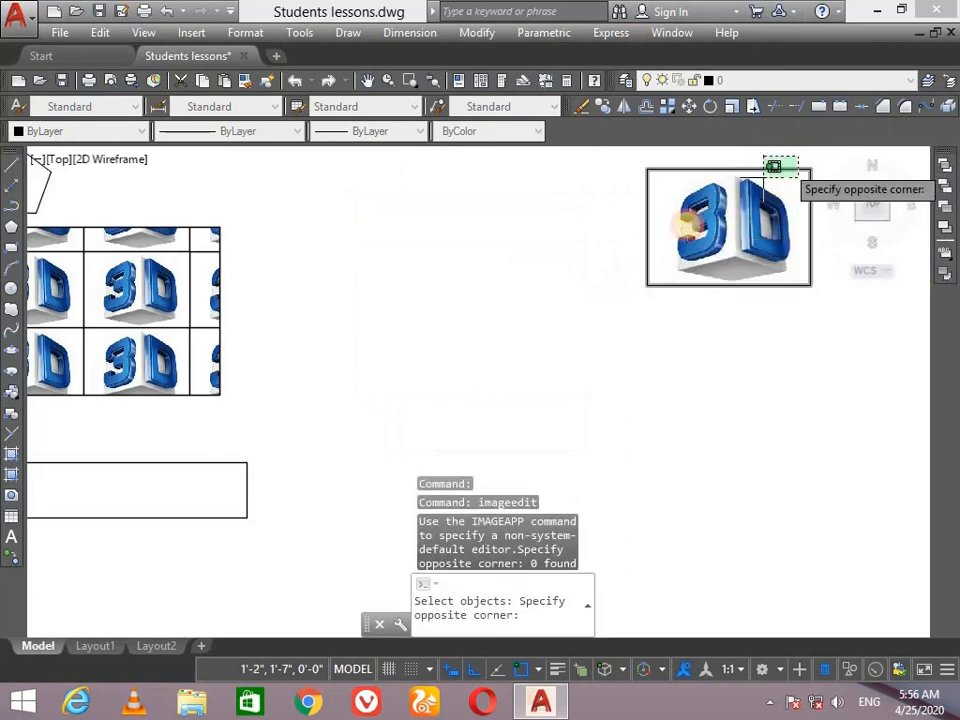
pyautogui.click(608, 309)
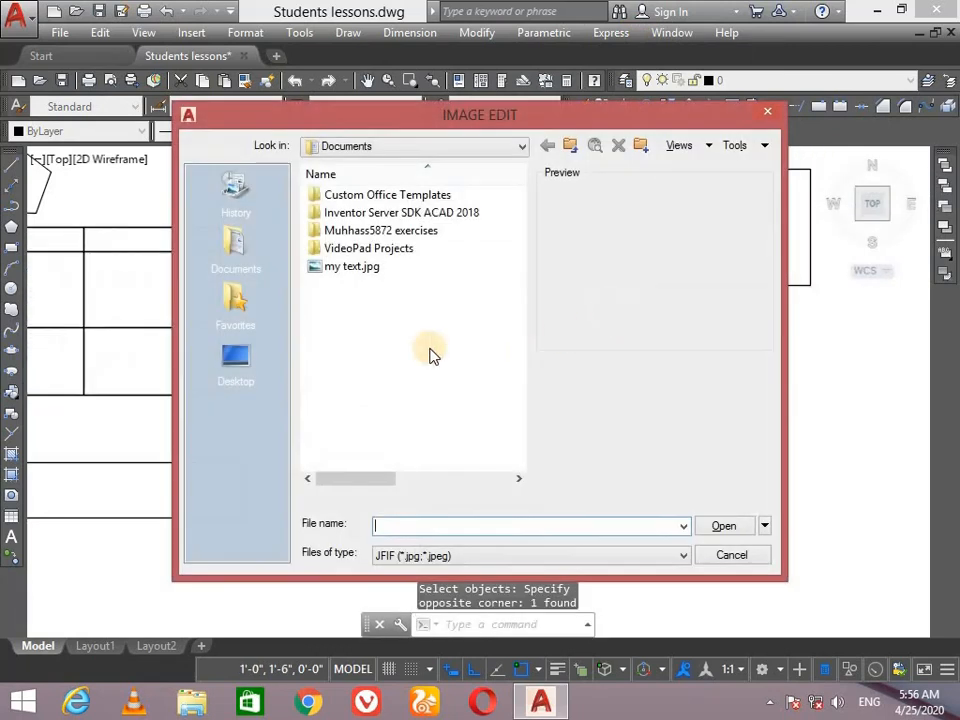
# Step: Load my text.jpg from Documents as the edited image, inspect the drawing, and undo the image edit
pyautogui.click(370, 270)
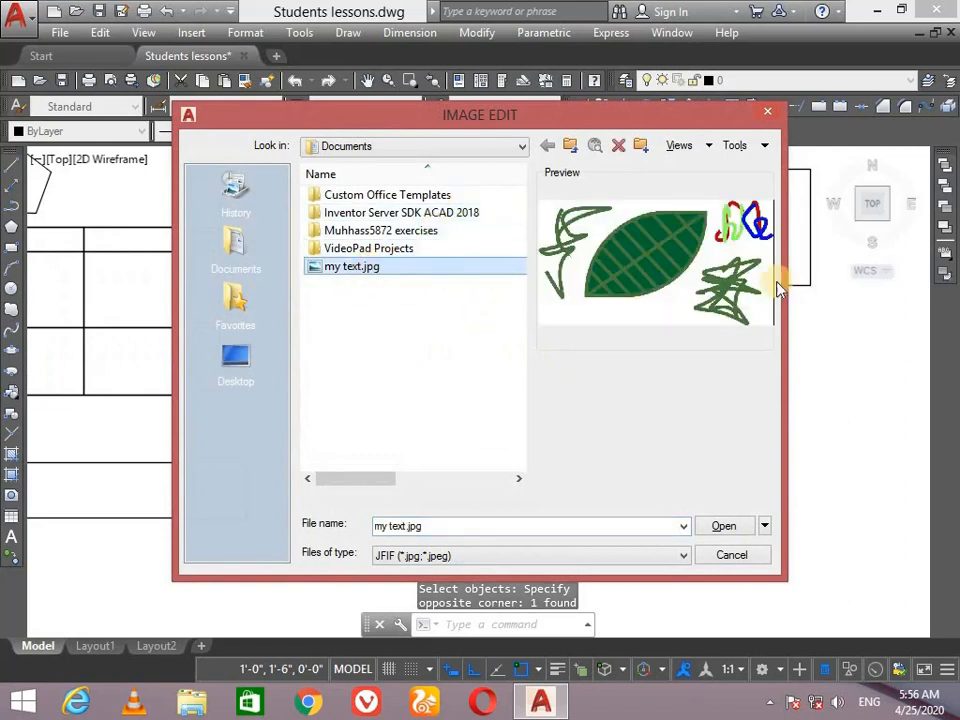
pyautogui.click(726, 527)
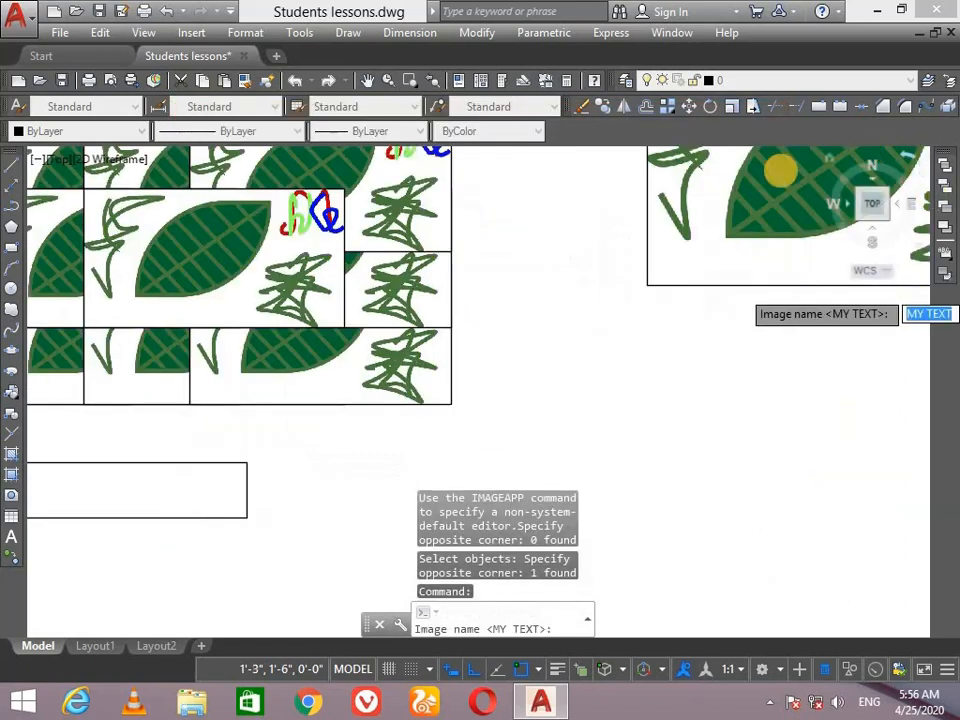
pyautogui.scroll(-2, 690, 222)
pyautogui.scroll(4, 800, 197)
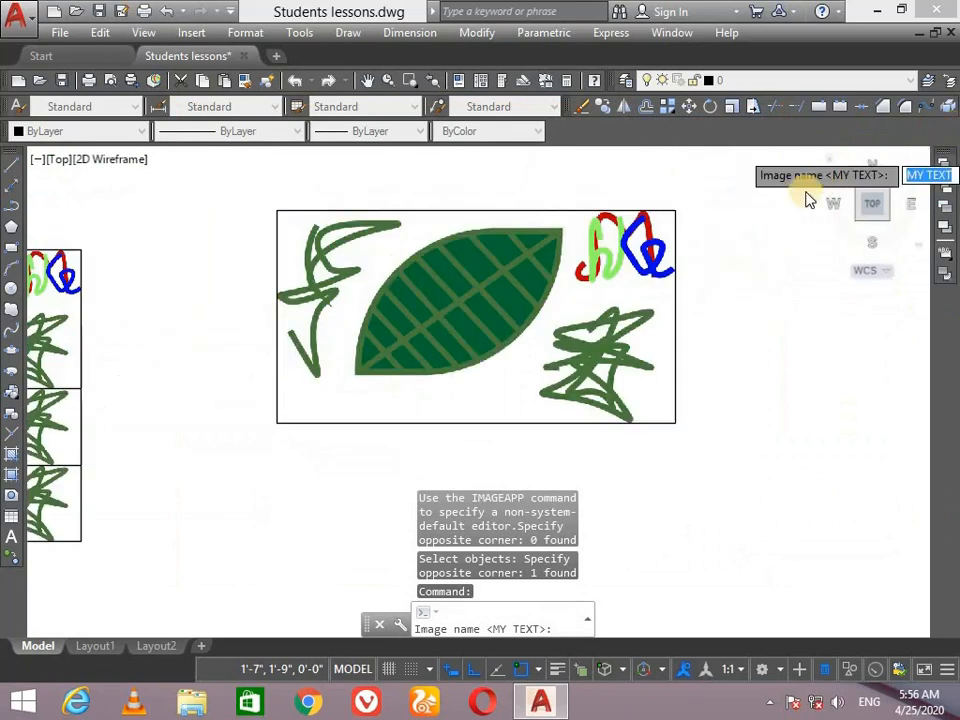
pyautogui.scroll(-2, 720, 226)
pyautogui.hotkey('ctrl', 'z')
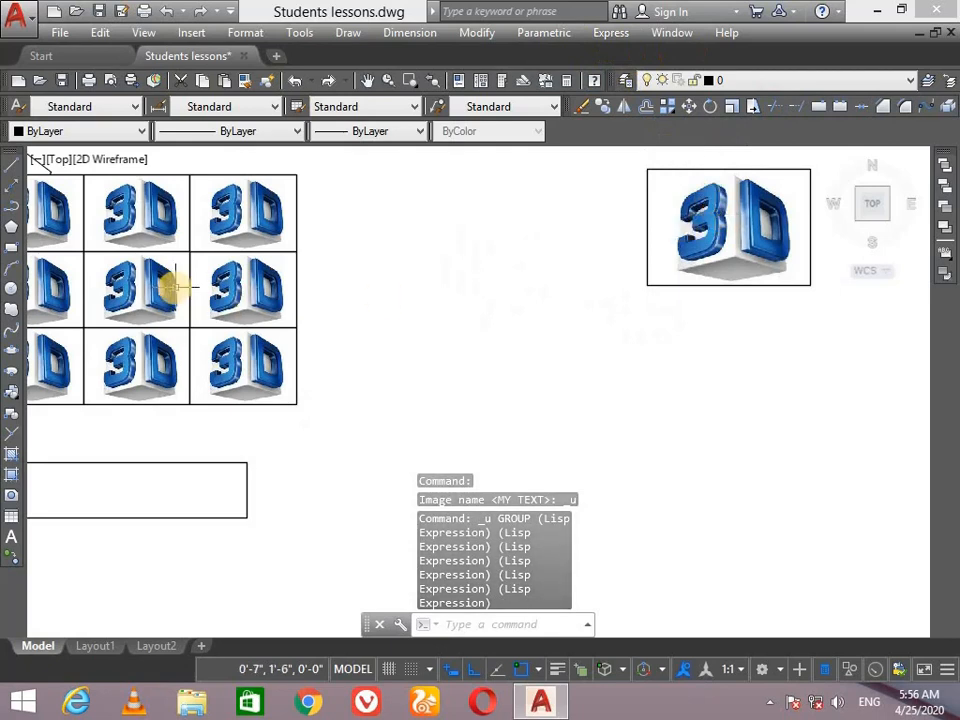
pyautogui.click(608, 32)
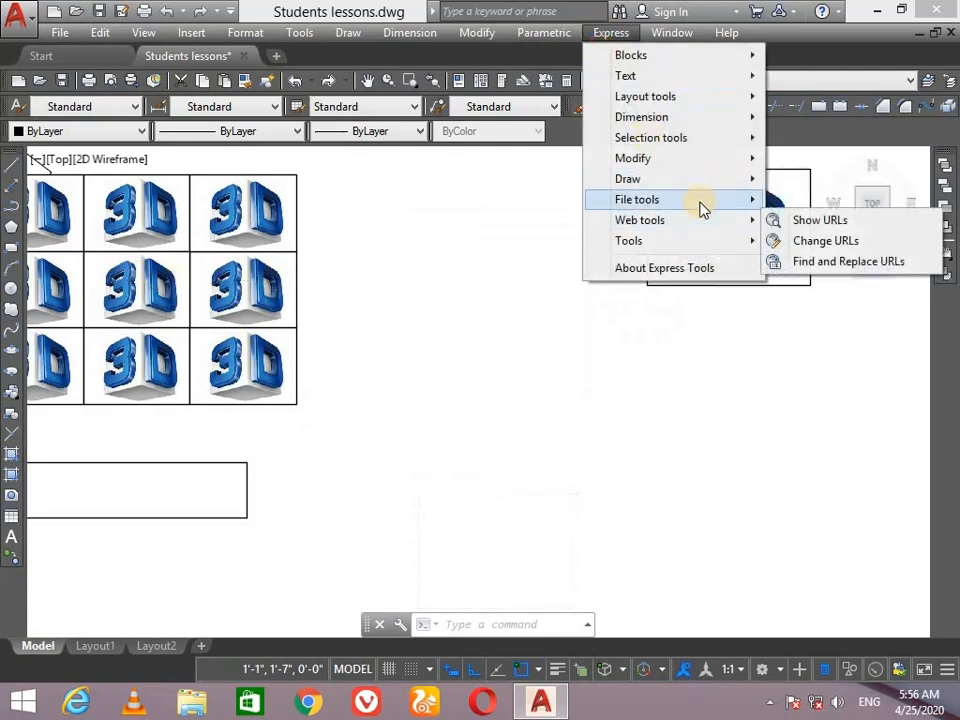
pyautogui.moveTo(699, 199)
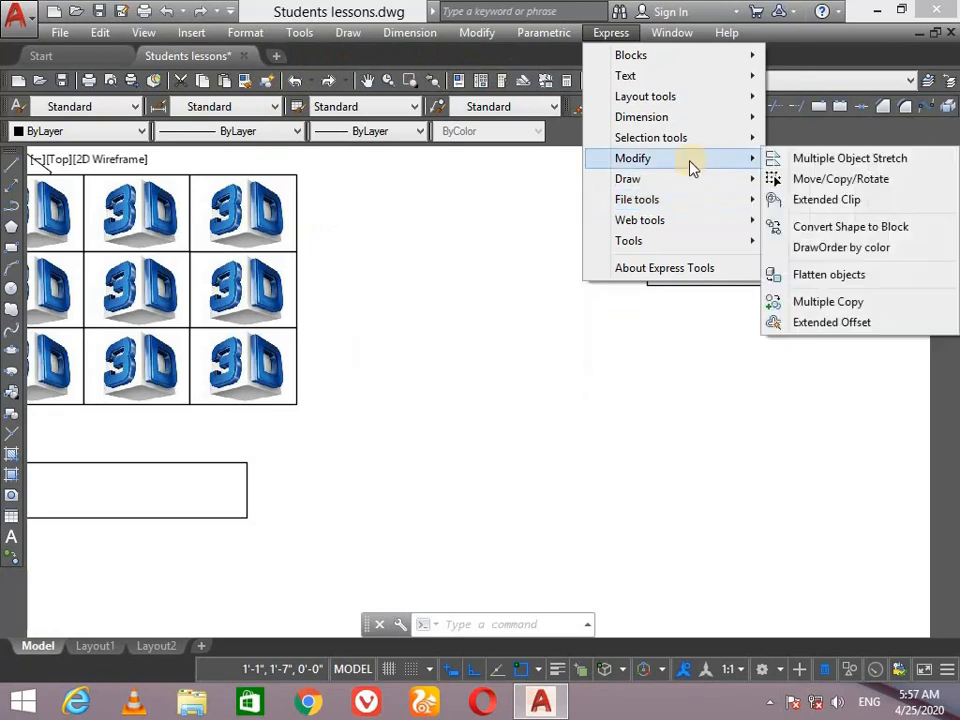
pyautogui.moveTo(715, 229)
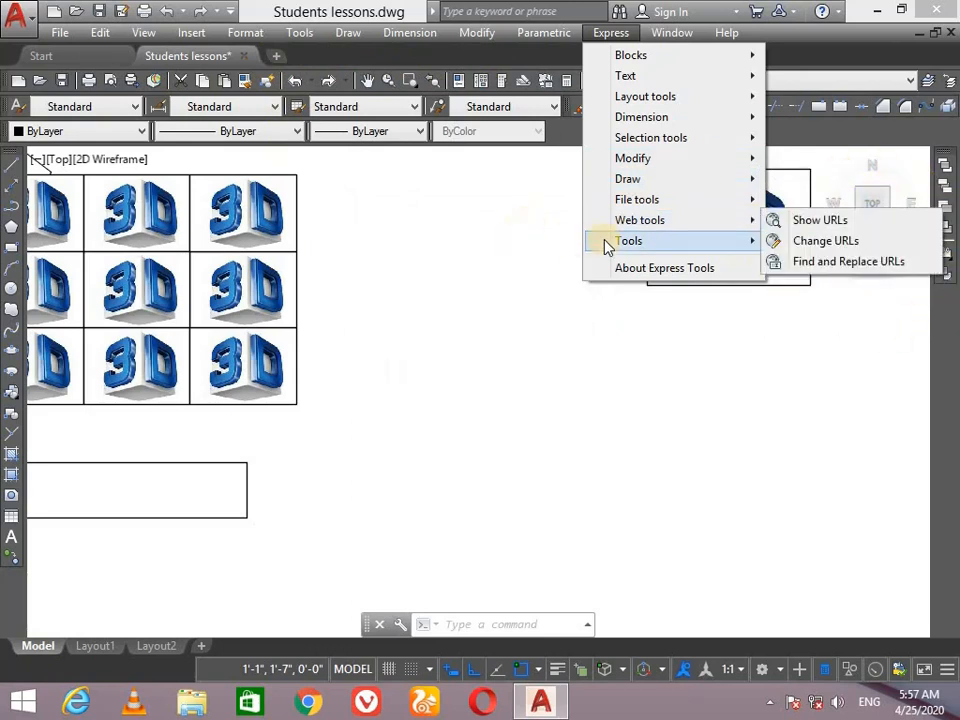
pyautogui.moveTo(607, 247)
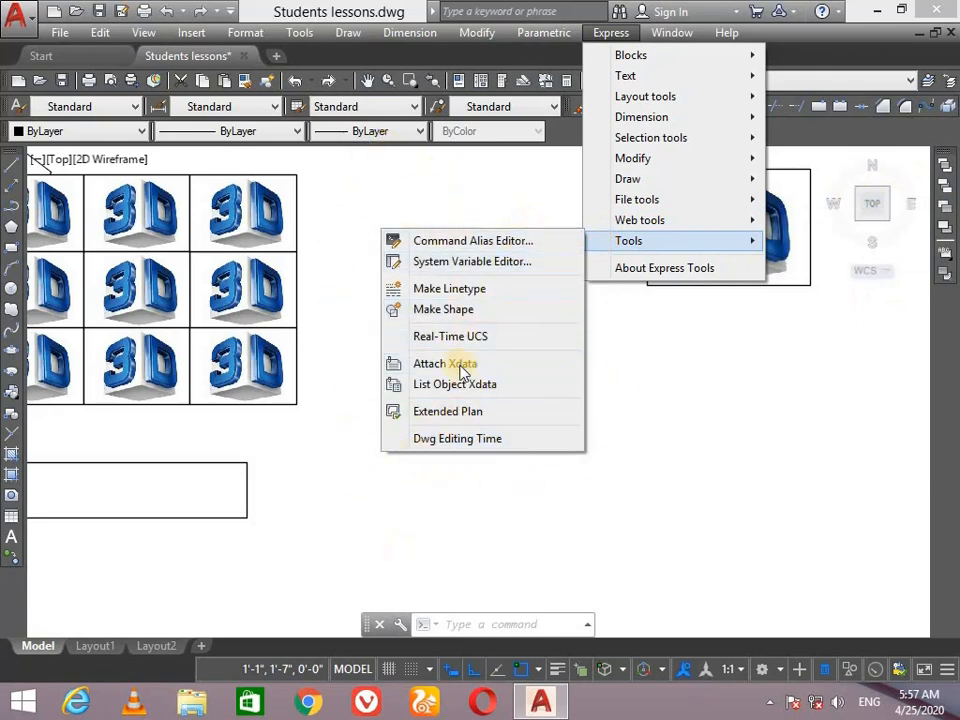
# Step: Select the hatched rectangle, the pentagon, the three-sided outline and the attached 3D image, and erase them all
pyautogui.click(462, 335)
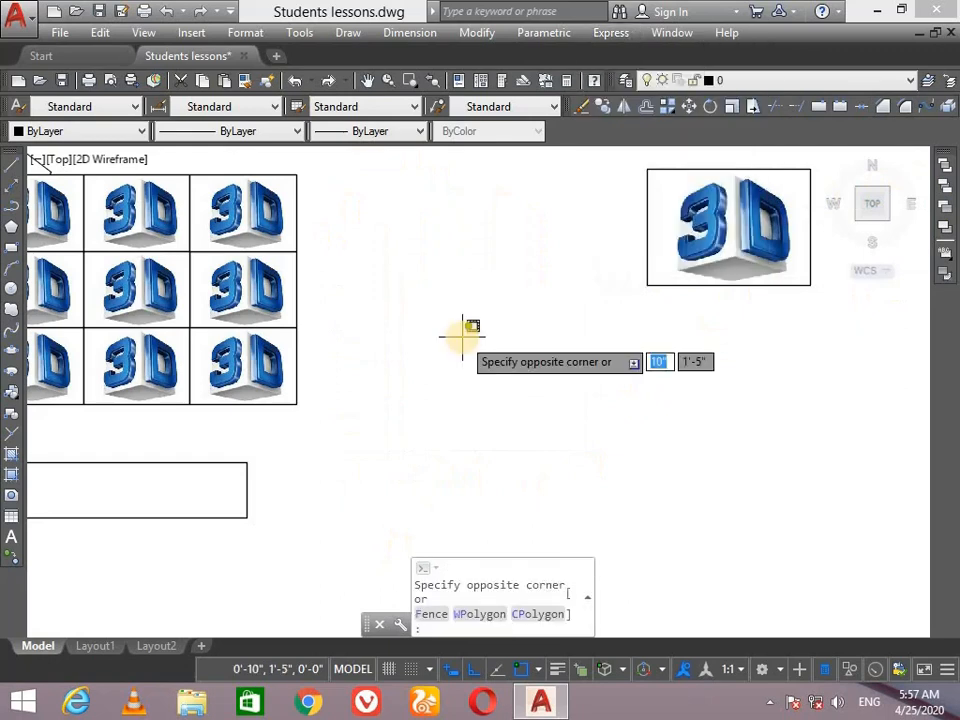
pyautogui.scroll(-4, 462, 335)
pyautogui.scroll(2, 116, 245)
pyautogui.click(116, 254)
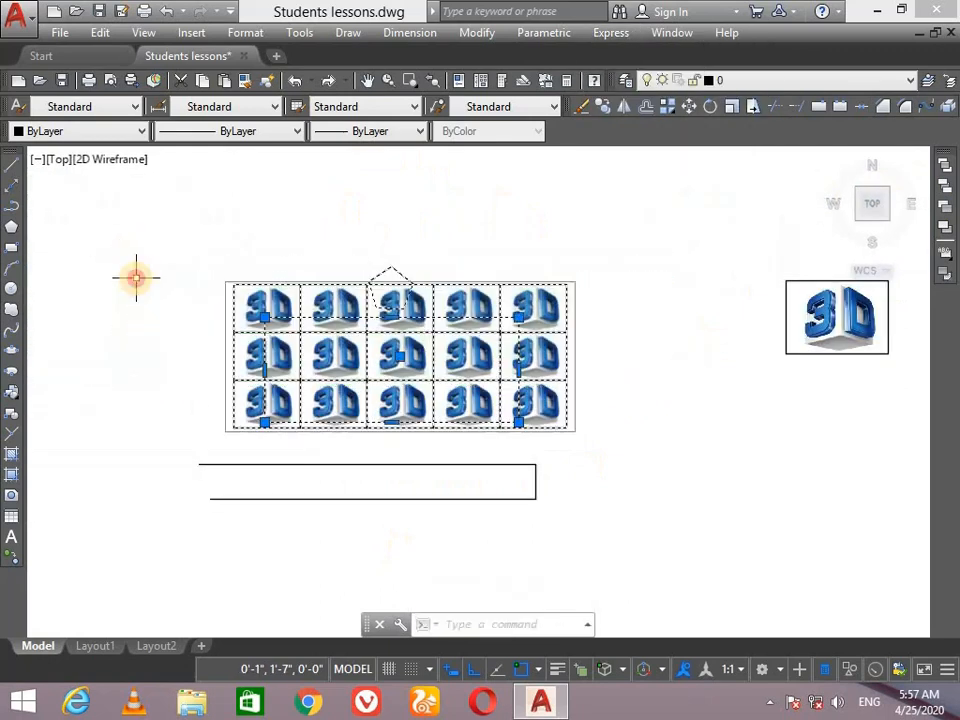
pyautogui.click(800, 244)
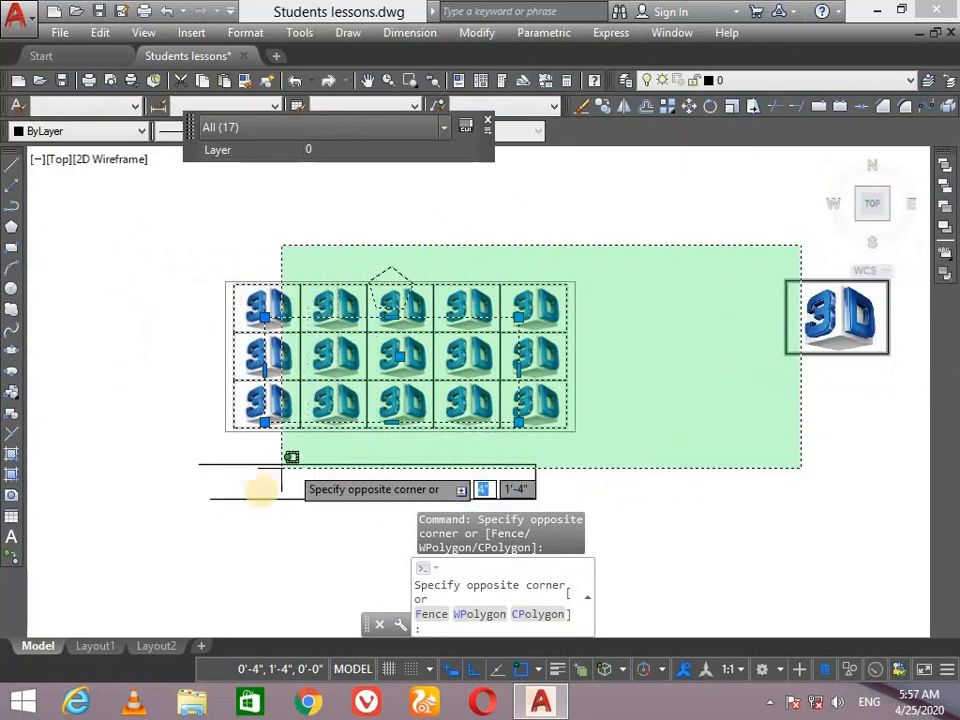
pyautogui.click(169, 512)
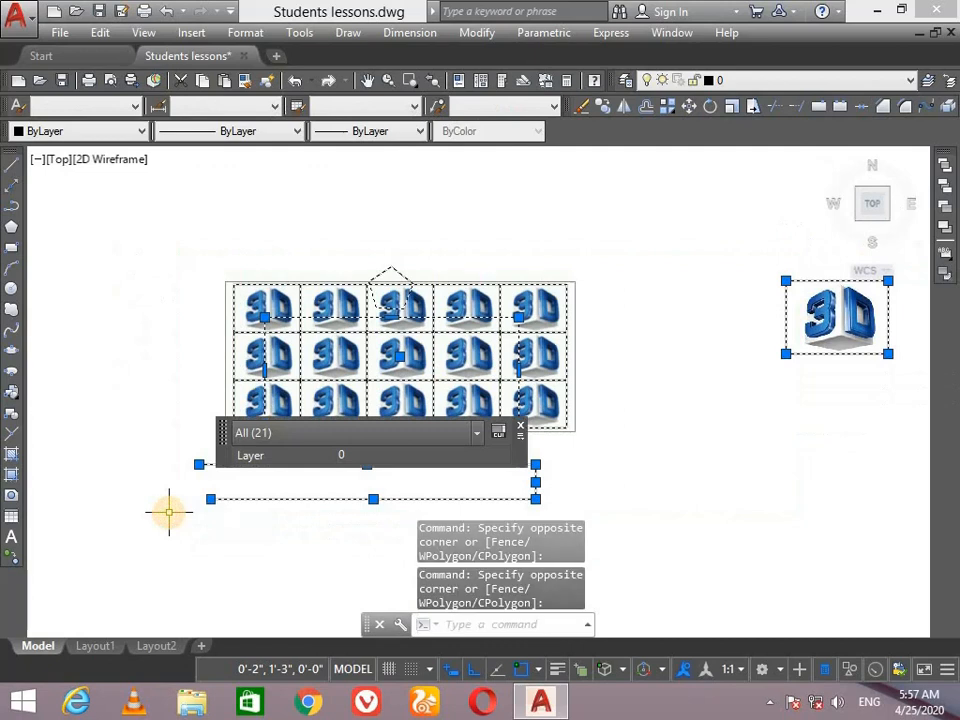
pyautogui.press('Delete')
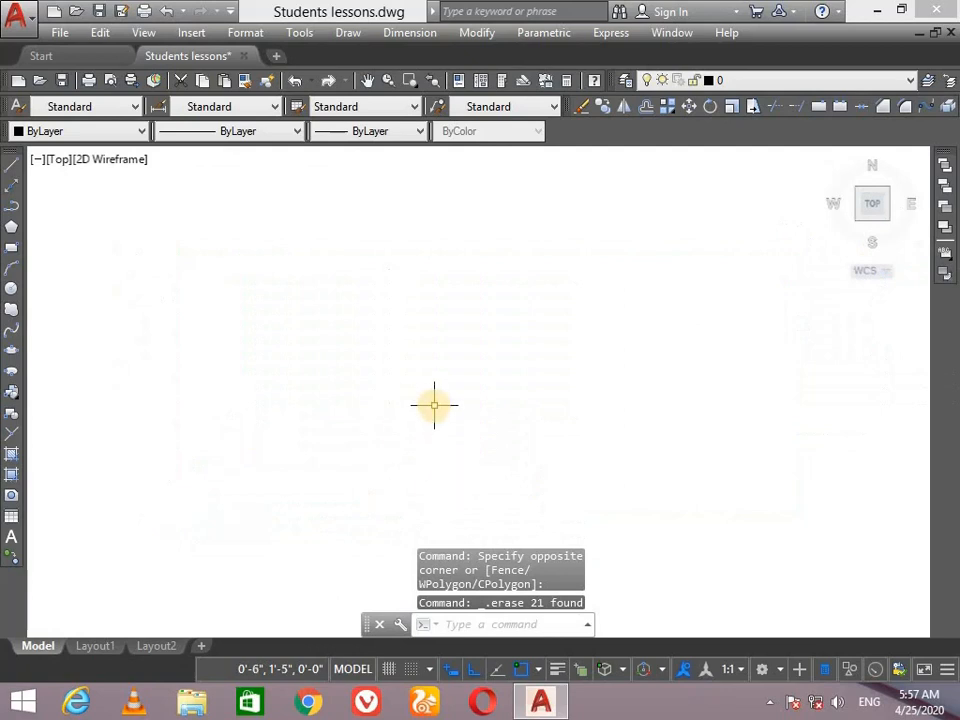
# Step: Switch to the Windows desktop, refresh it, and return to the AutoCAD drawing
pyautogui.click(880, 9)
pyautogui.rightClick(693, 162)
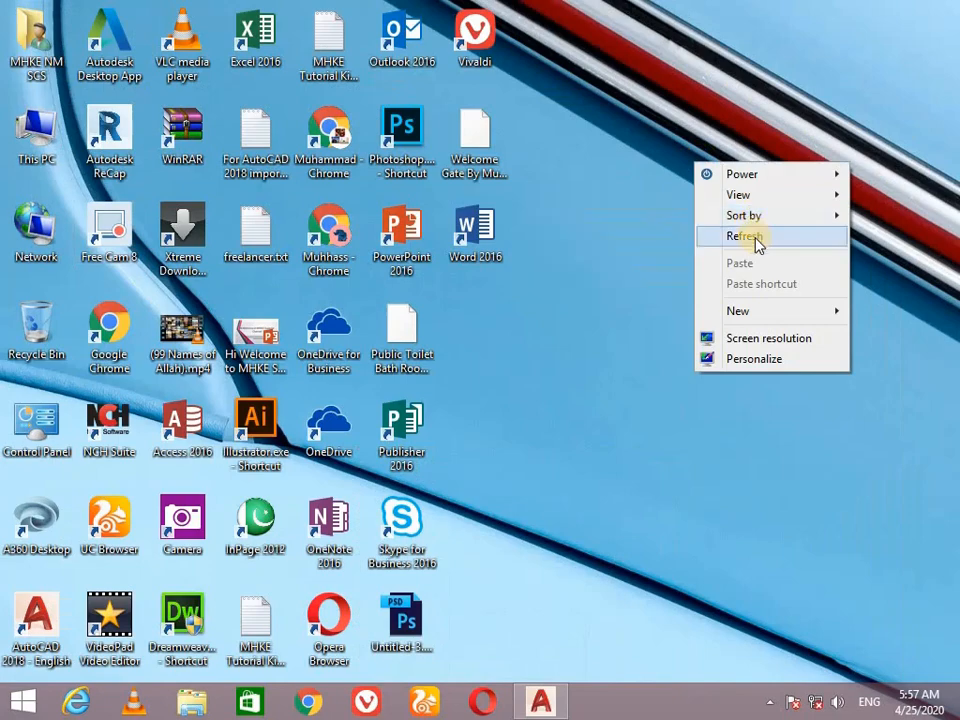
pyautogui.click(757, 240)
pyautogui.click(551, 706)
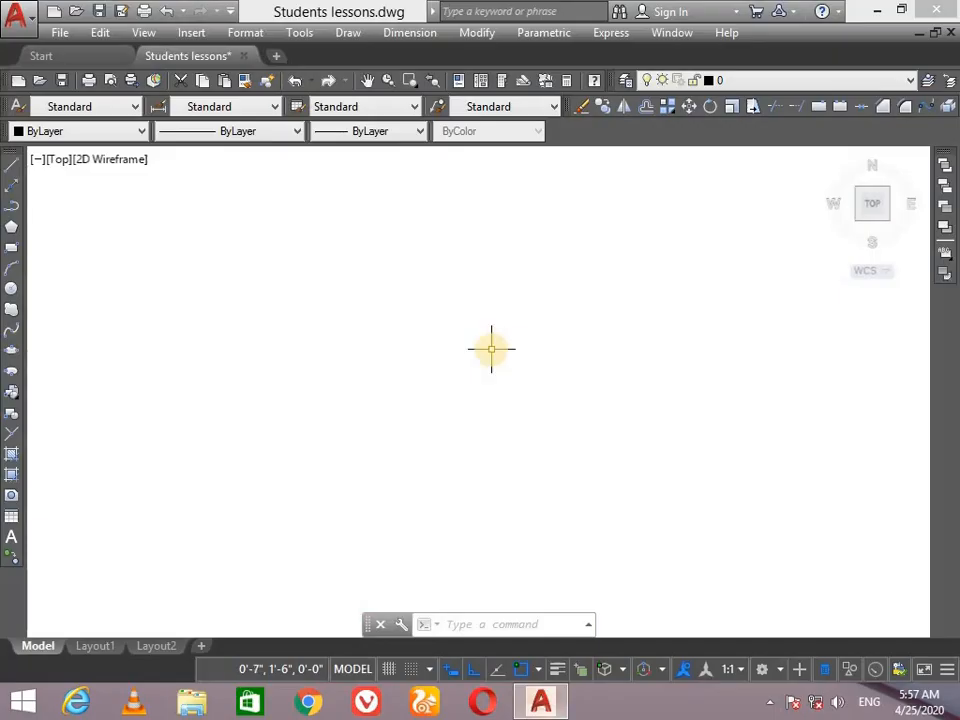